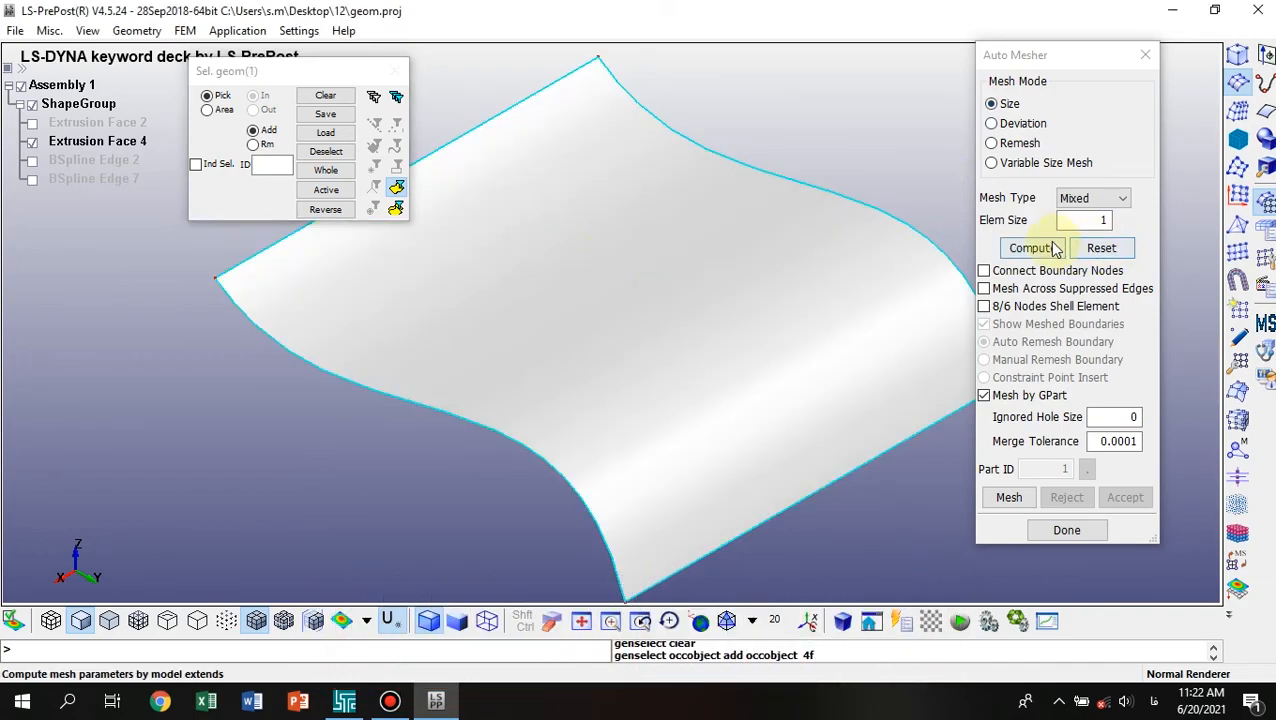
# Mesh the selected extruded face using the automatically computed element size of 0.650 and accept the mesh.
pyautogui.click(1084, 220)
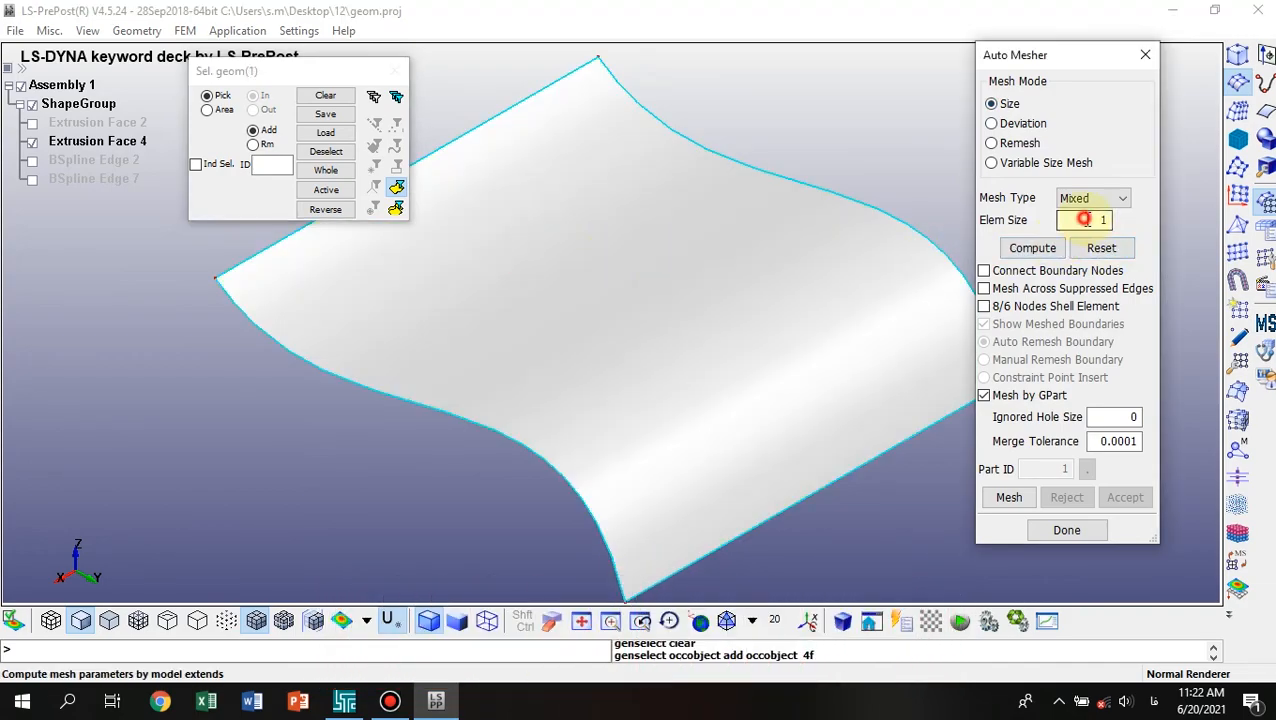
pyautogui.click(1027, 250)
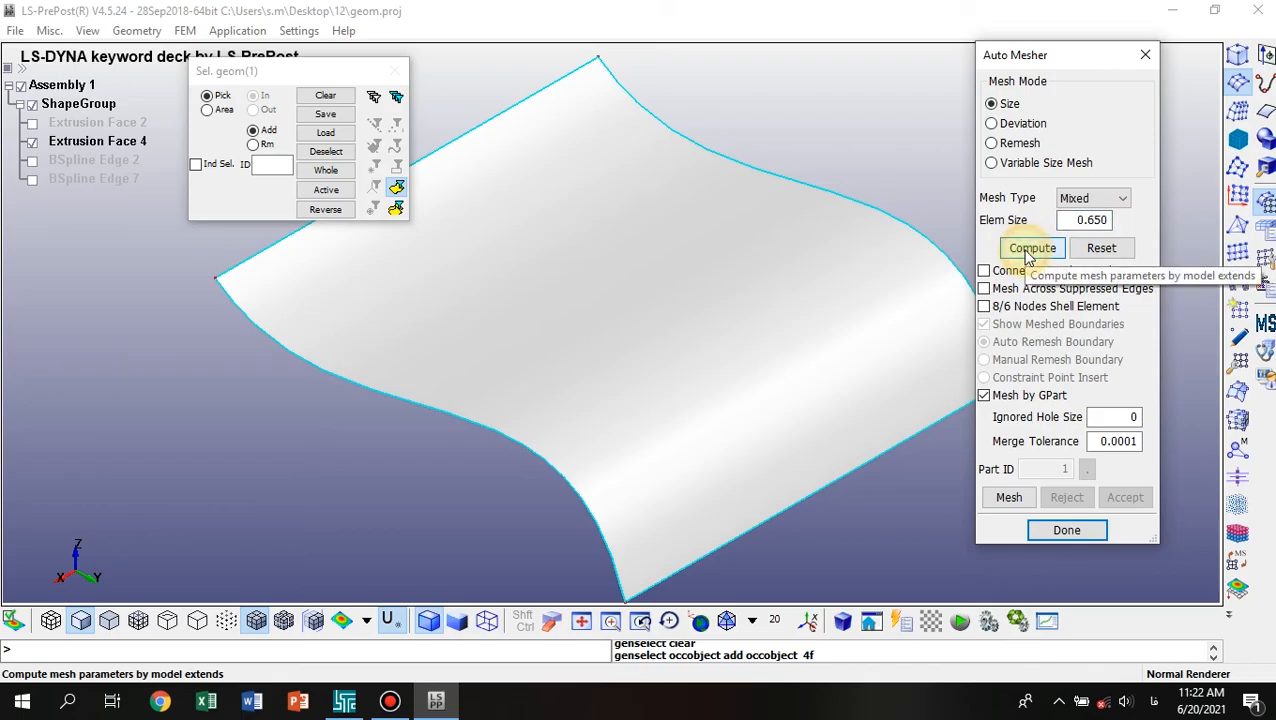
pyautogui.click(1010, 499)
pyautogui.keyDown('shift'); pyautogui.moveTo(847, 369); pyautogui.dragTo(682, 446); pyautogui.keyUp('shift')
pyautogui.scroll(3, 682, 446)
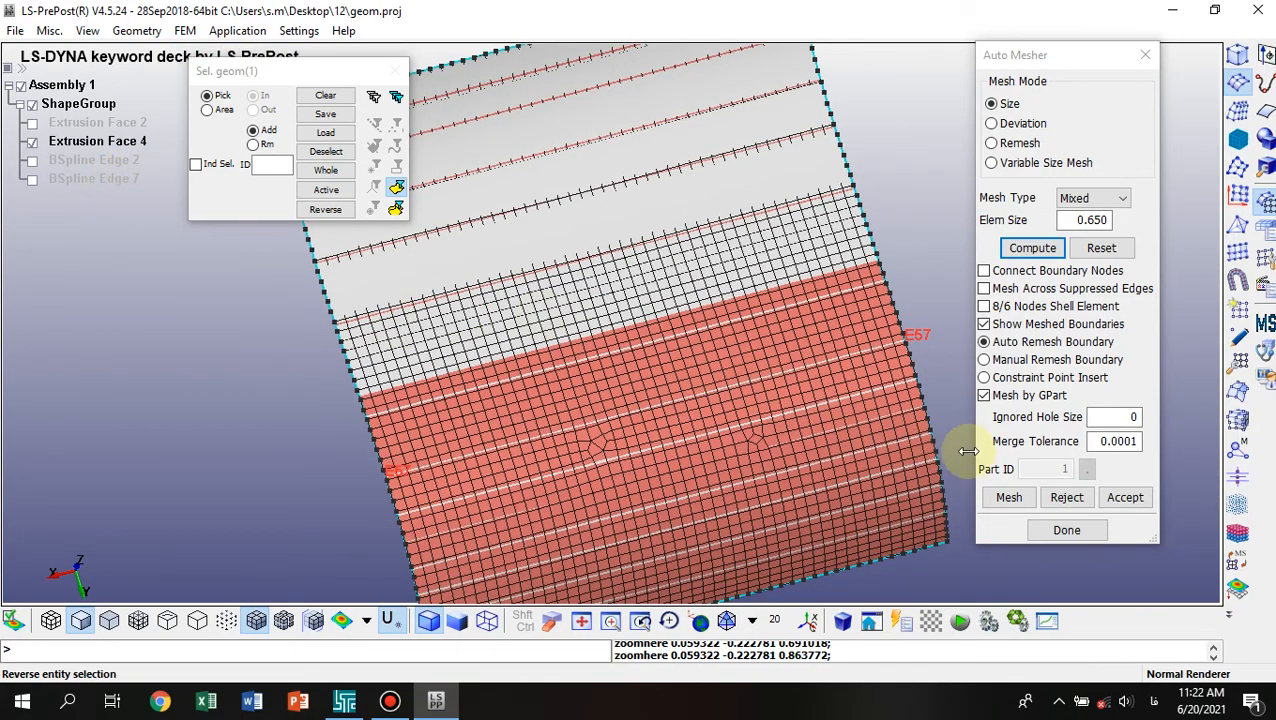
pyautogui.click(1125, 498)
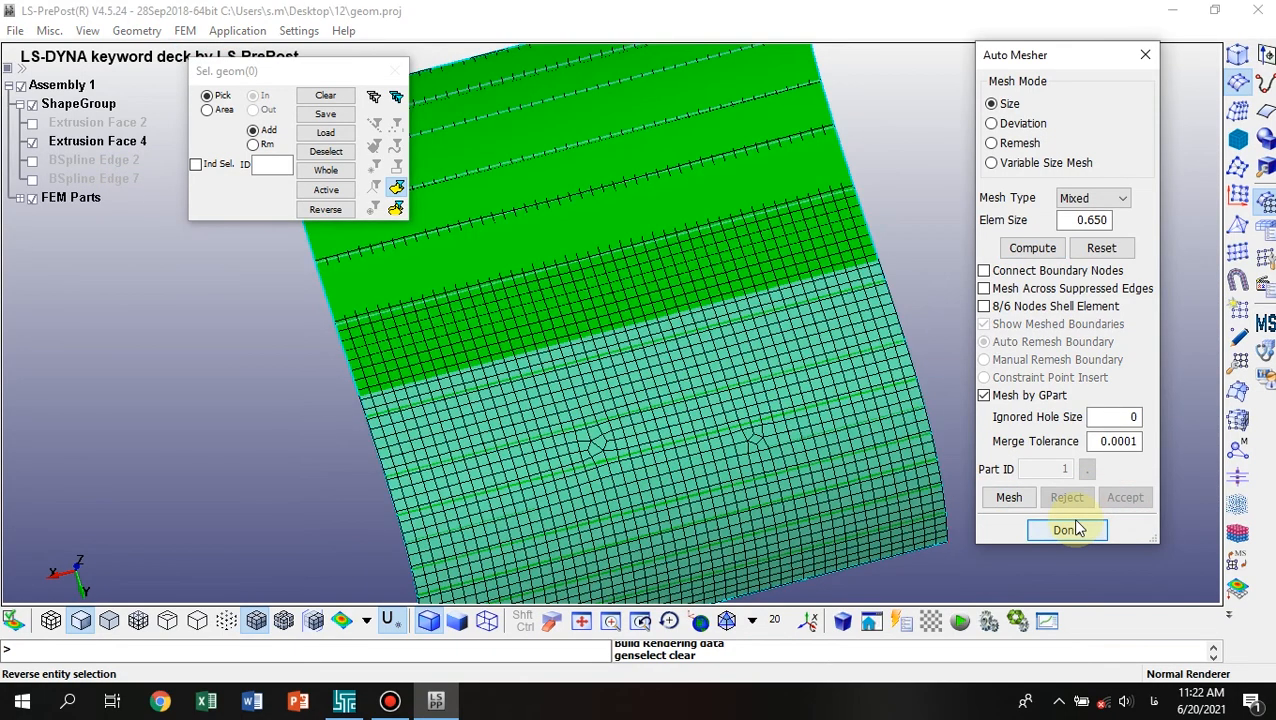
# Expand the FEM parts and hide Extrusion Face 4 to inspect the shell mesh on its own.
pyautogui.click(21, 199)
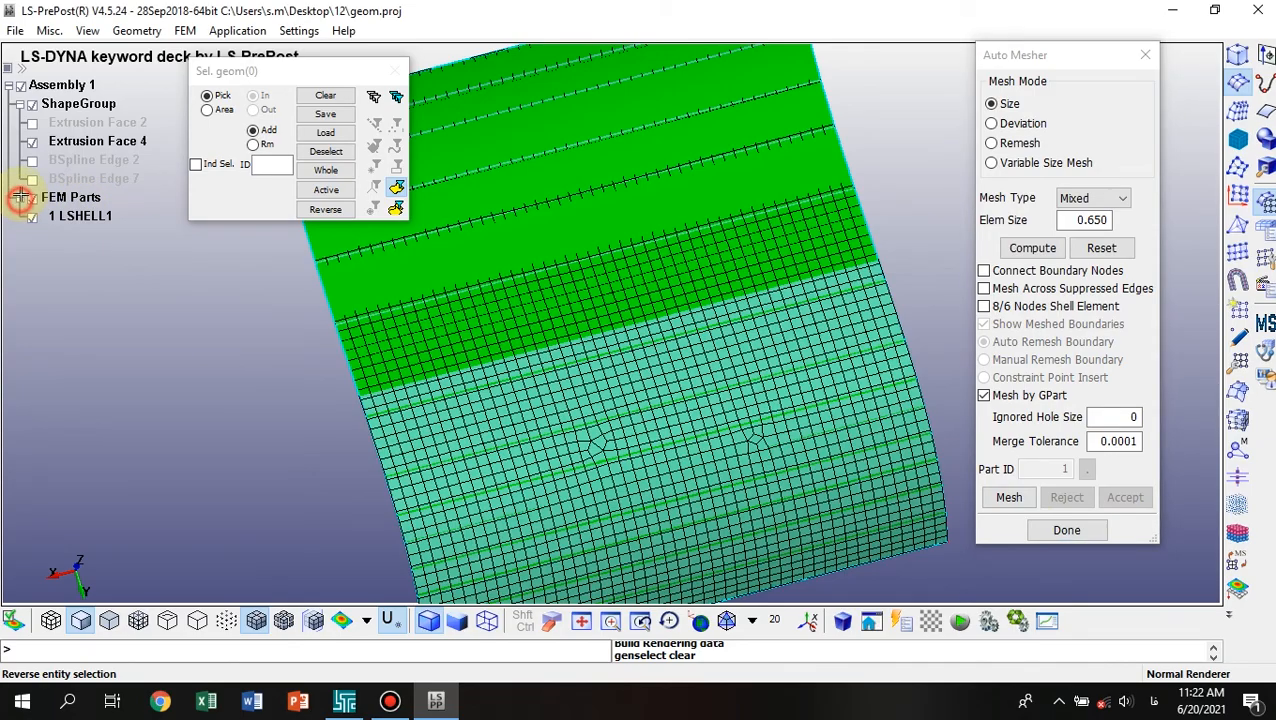
pyautogui.click(33, 142)
pyautogui.moveTo(479, 305); pyautogui.dragTo(401, 371)
pyautogui.keyDown('shift'); pyautogui.moveTo(726, 228); pyautogui.dragTo(598, 397); pyautogui.keyUp('shift')
pyautogui.scroll(1, 598, 397)
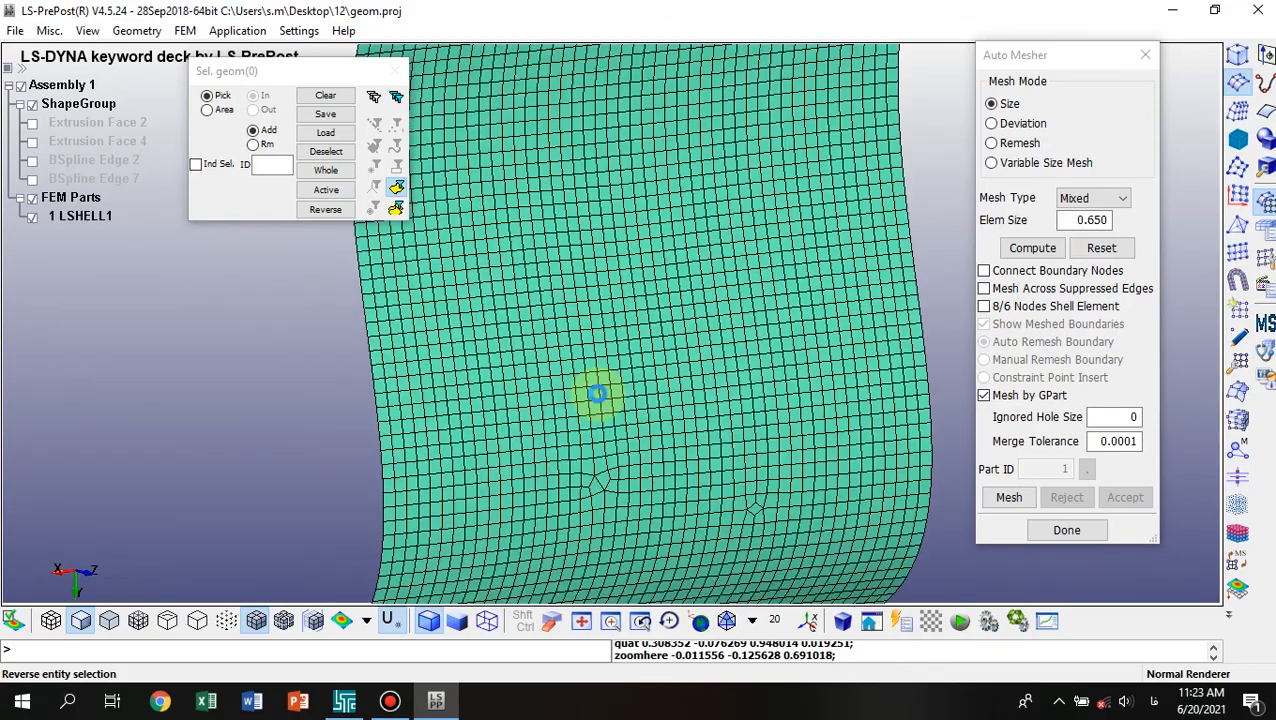
pyautogui.scroll(2, 598, 399)
pyautogui.scroll(-3, 600, 399)
pyautogui.scroll(1, 607, 400)
# Rename the shell part LSHELL1 as Mesh1.
pyautogui.click(80, 216)
pyautogui.rightClick(82, 218)
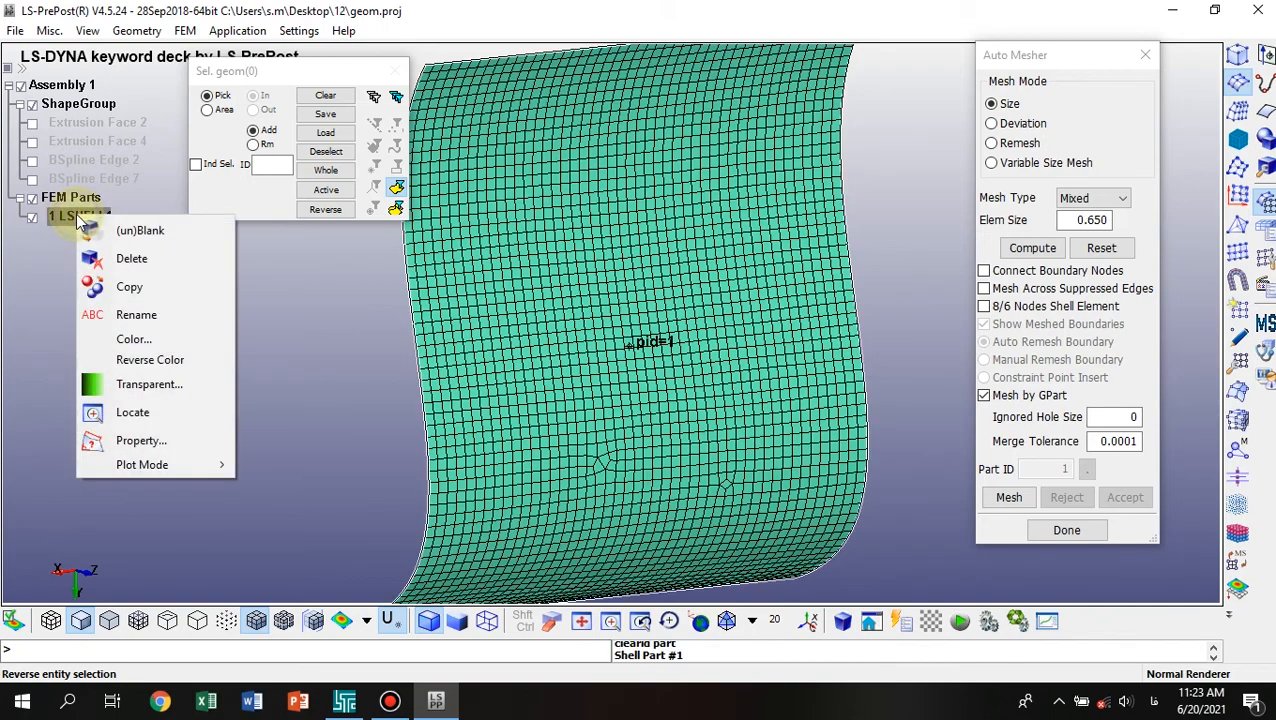
pyautogui.click(130, 314)
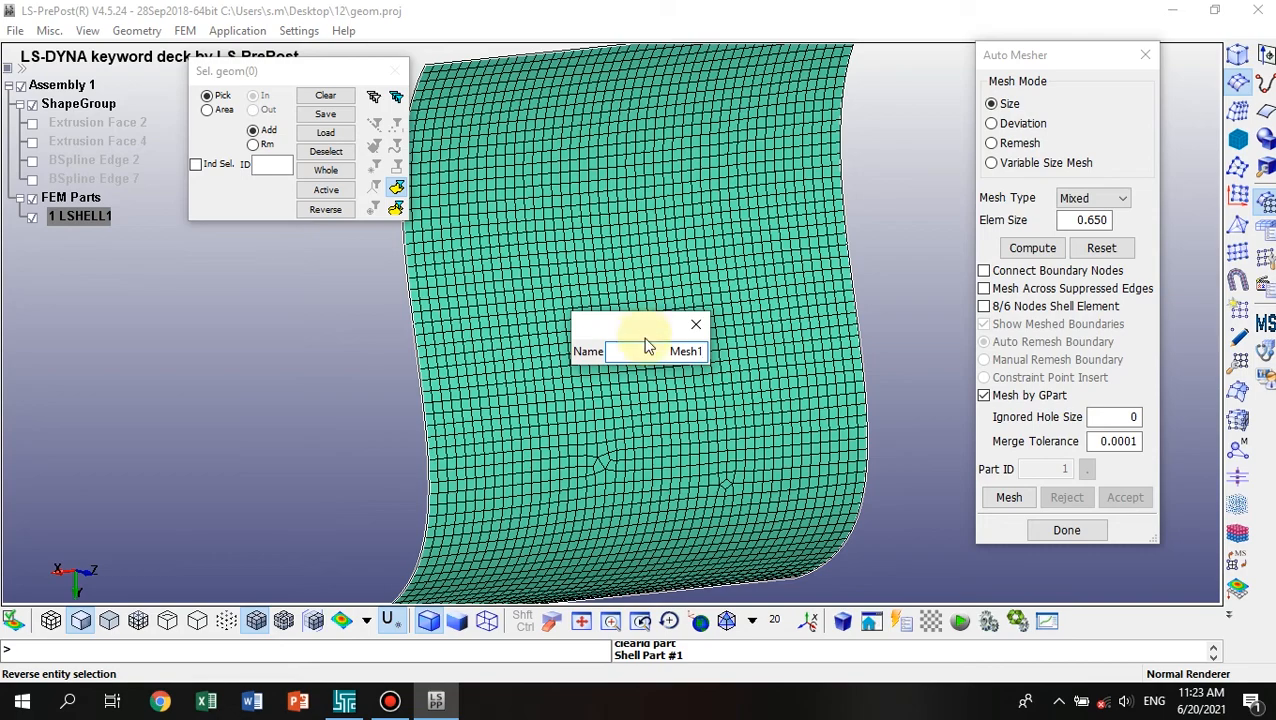
pyautogui.press('Return')
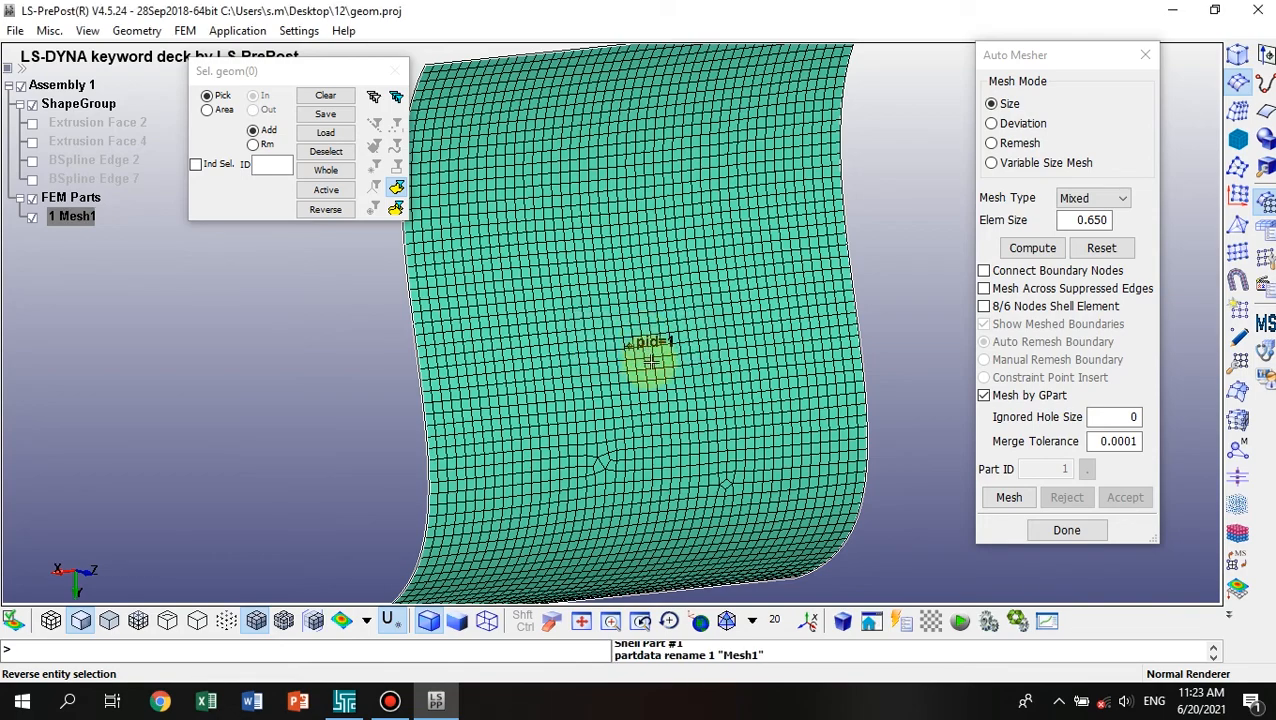
pyautogui.click(925, 270)
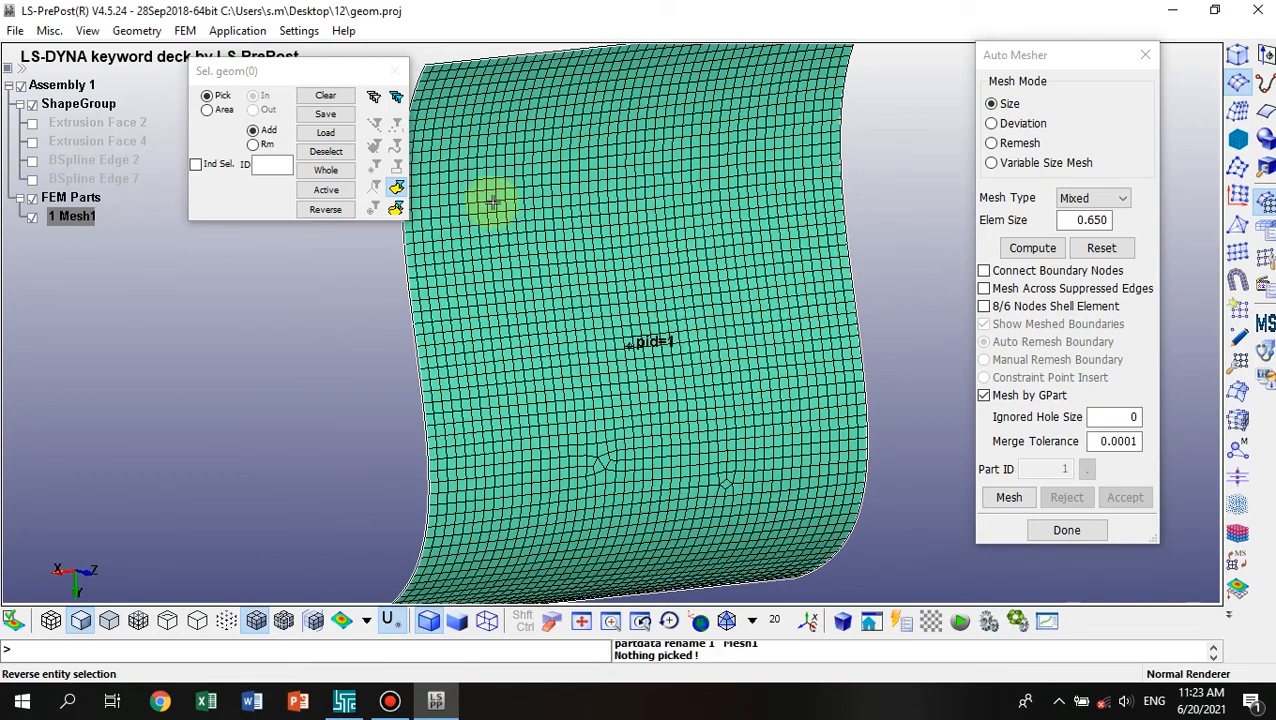
# Display Extrusion Face 4 in place of Mesh1 and generate a mesh on it with element size 1.
pyautogui.click(32, 142)
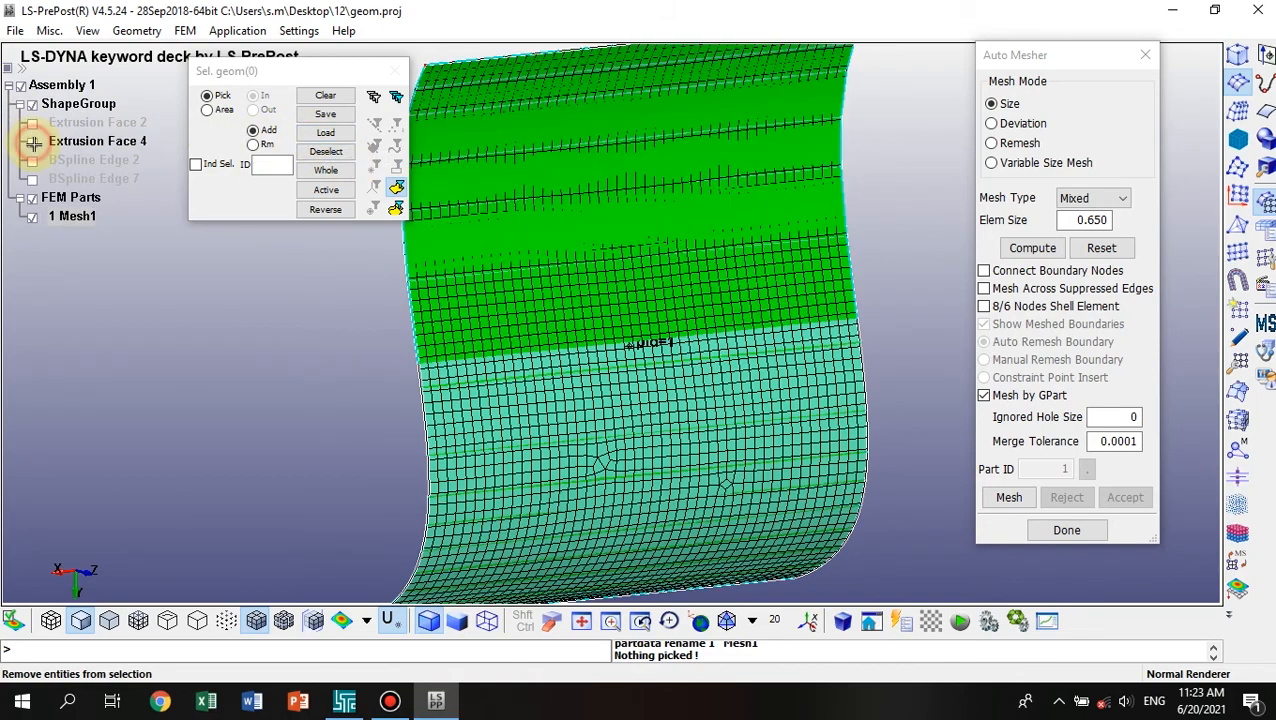
pyautogui.click(31, 219)
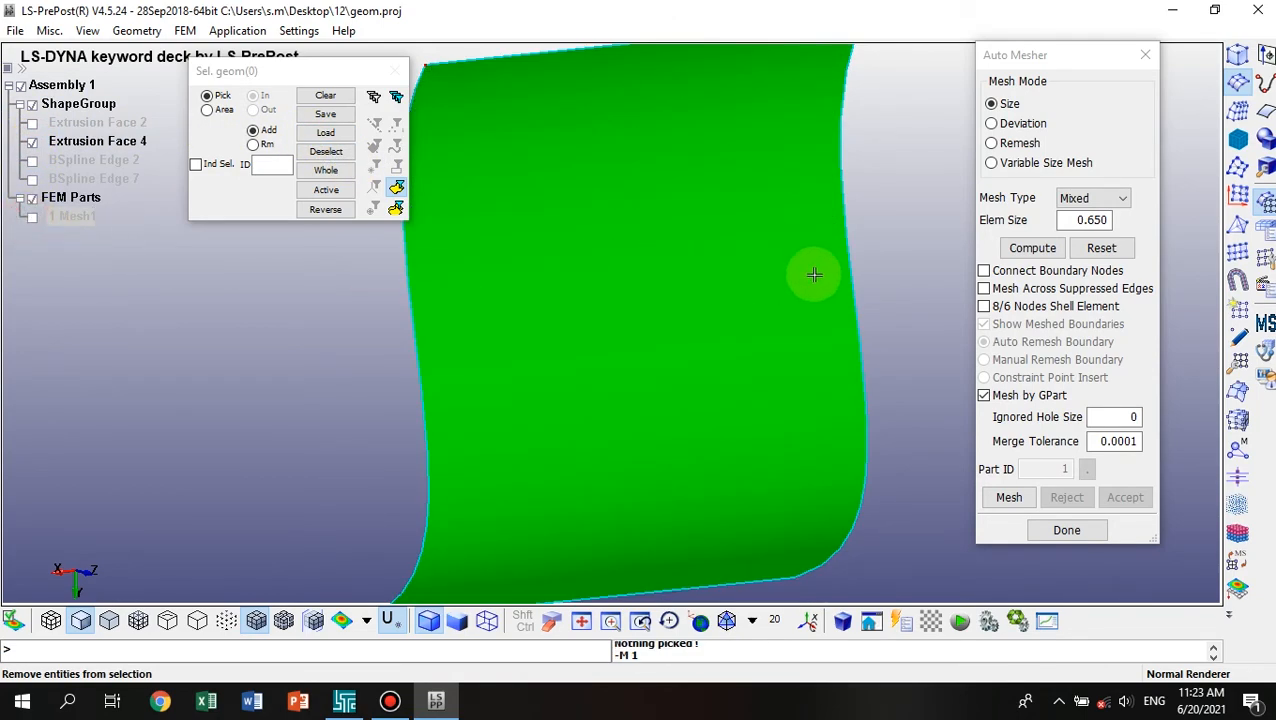
pyautogui.click(712, 248)
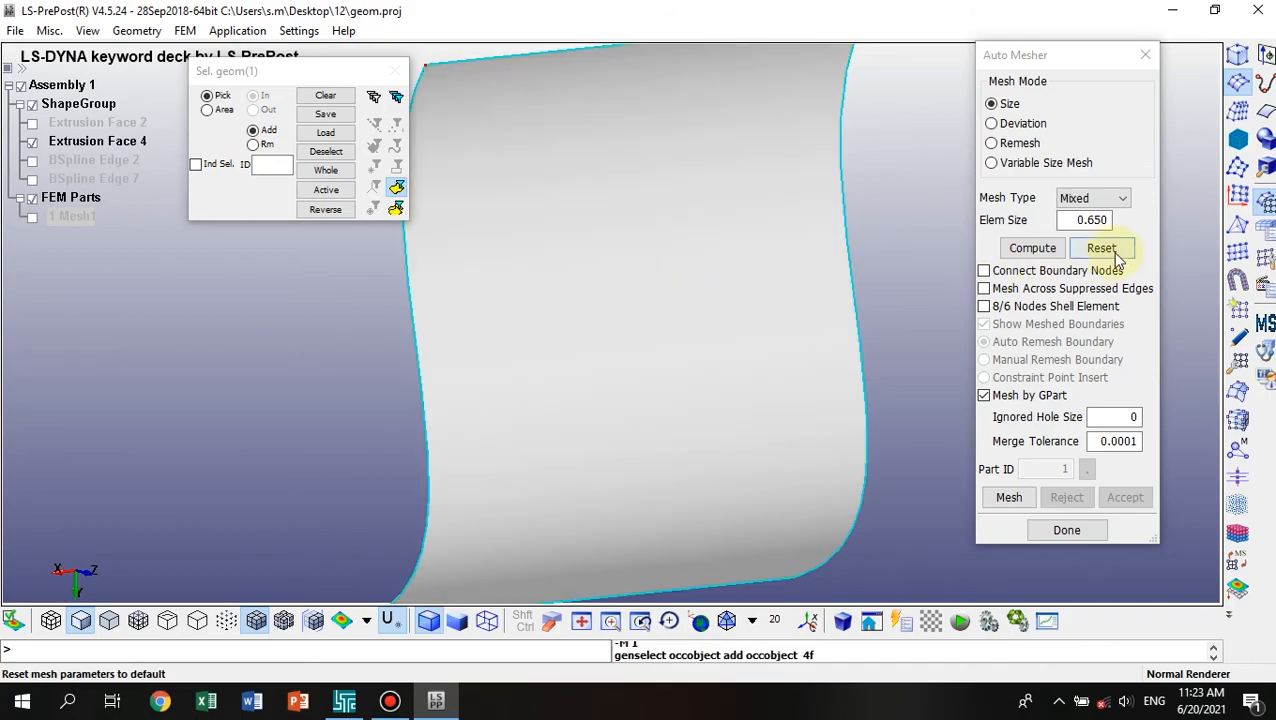
pyautogui.moveTo(1077, 220); pyautogui.dragTo(1124, 220)
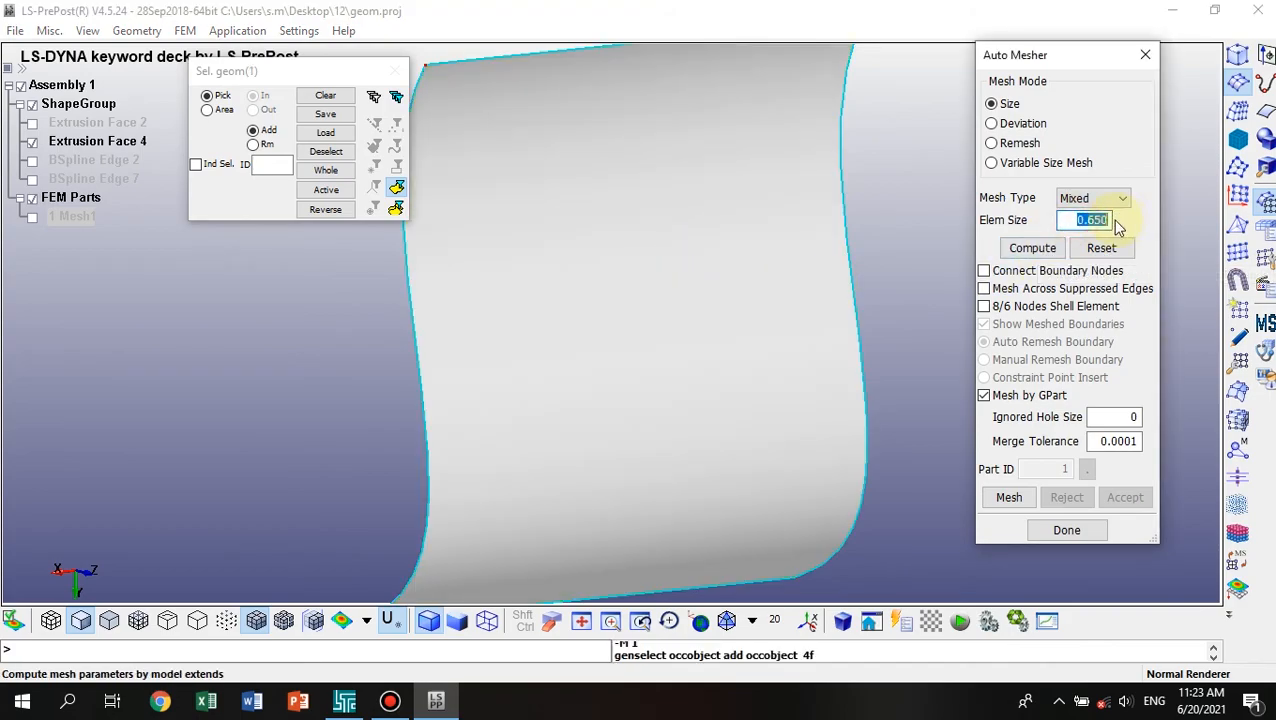
pyautogui.click(1007, 497)
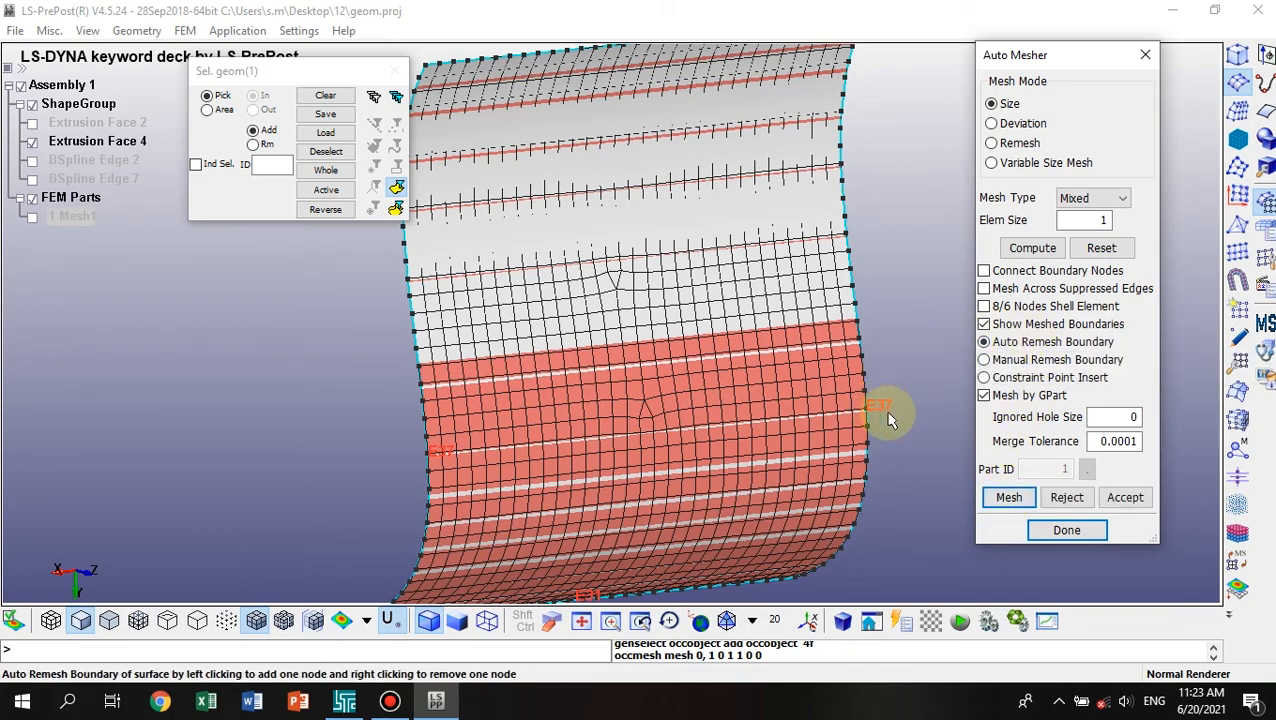
# Examine the previewed mesh and the element counts along its boundary edges from several angles.
pyautogui.keyDown('shift'); pyautogui.moveTo(752, 428); pyautogui.dragTo(770, 366); pyautogui.keyUp('shift')
pyautogui.keyDown('shift'); pyautogui.moveTo(700, 418); pyautogui.dragTo(711, 324, button='middle'); pyautogui.keyUp('shift')
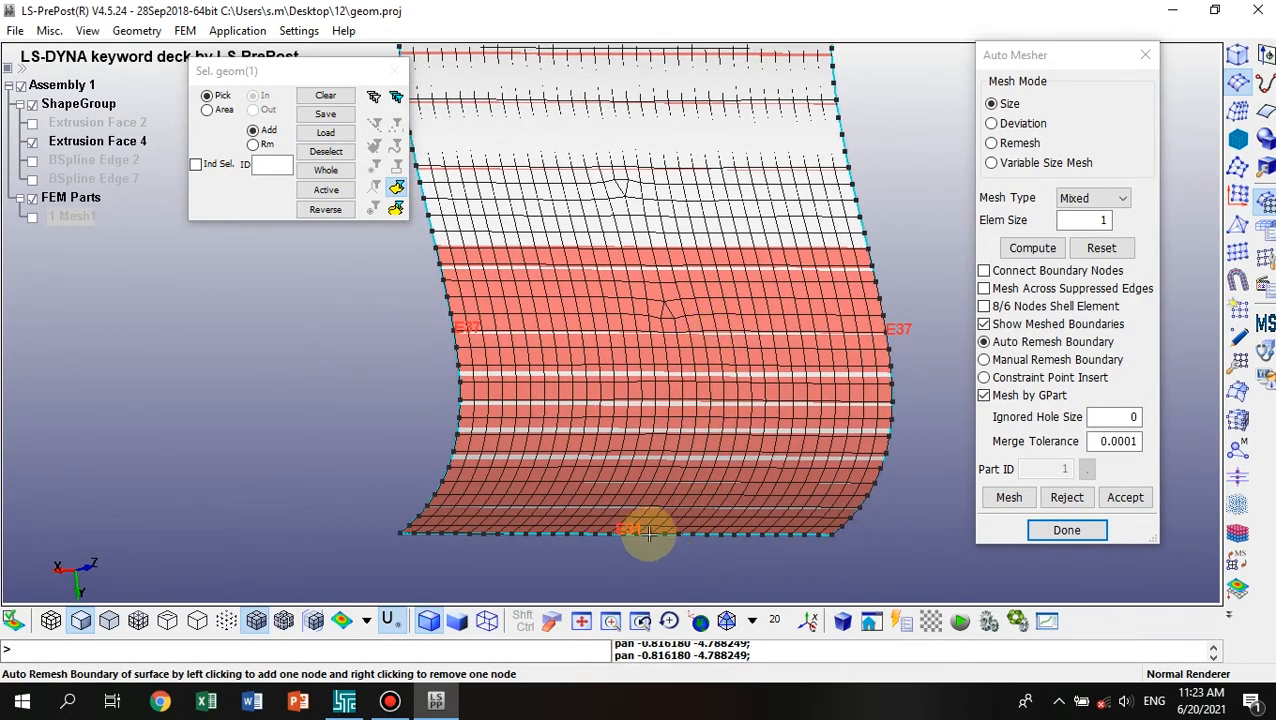
pyautogui.scroll(2, 633, 445)
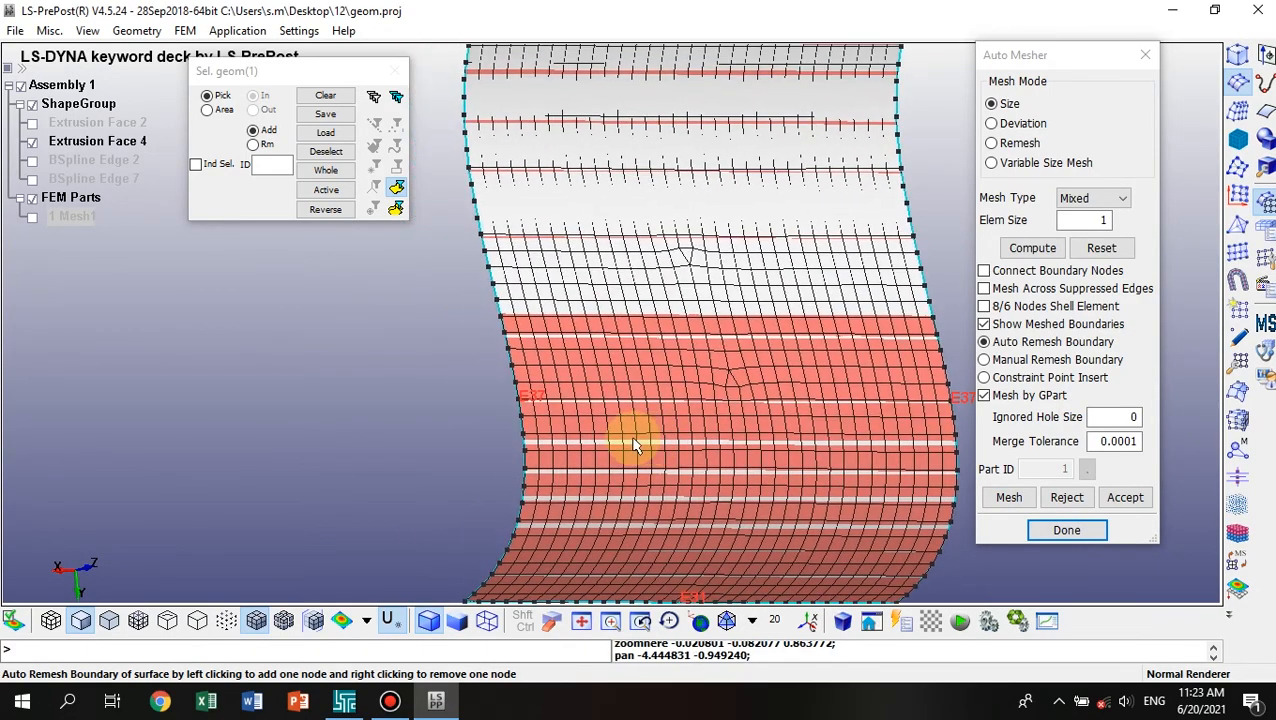
pyautogui.keyDown('shift'); pyautogui.moveTo(604, 407); pyautogui.dragTo(399, 370); pyautogui.keyUp('shift')
pyautogui.scroll(3, 649, 419)
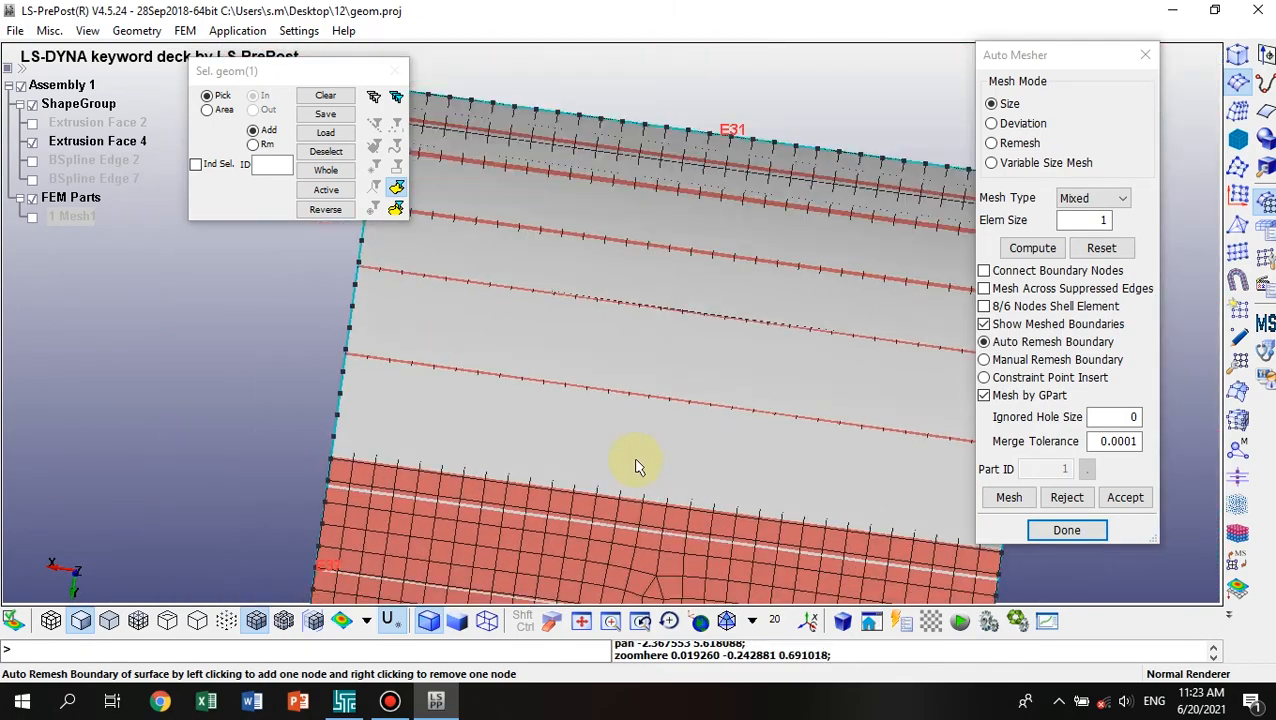
pyautogui.scroll(-1, 635, 466)
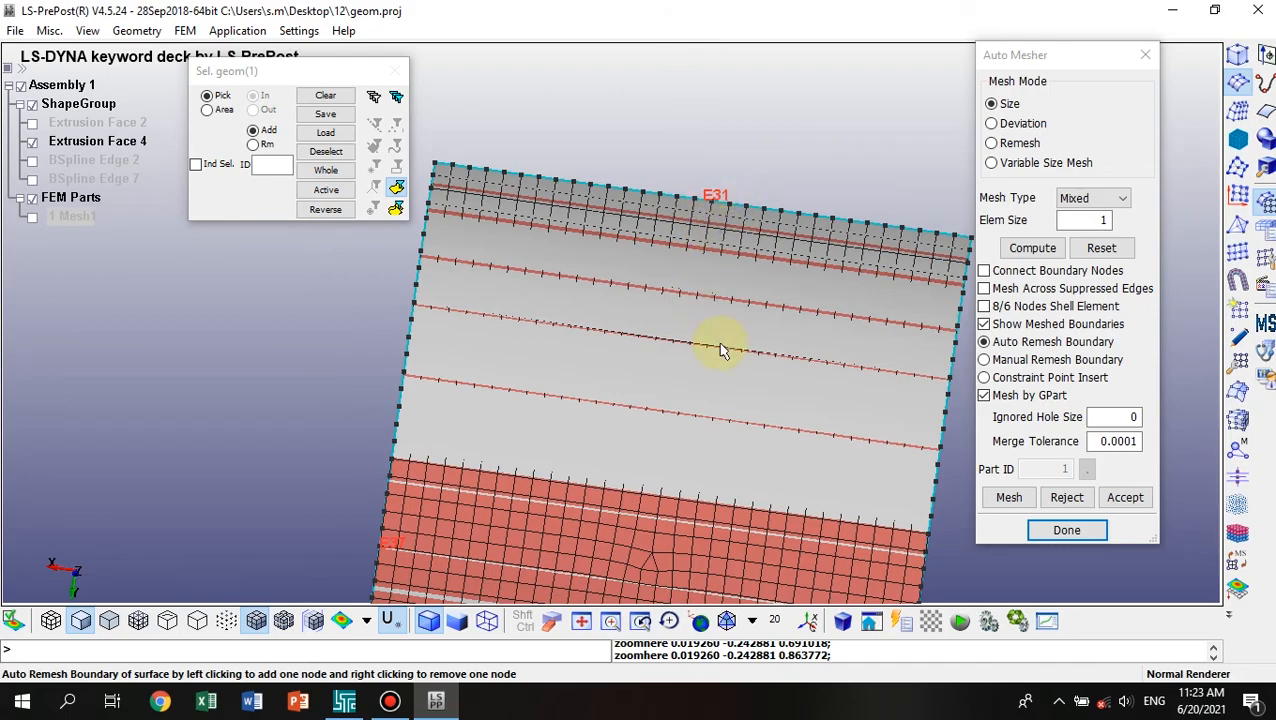
pyautogui.keyDown('shift'); pyautogui.moveTo(721, 345); pyautogui.dragTo(621, 174, button='right'); pyautogui.keyUp('shift')
pyautogui.scroll(-1, 621, 174)
pyautogui.scroll(1, 621, 174)
pyautogui.keyDown('shift'); pyautogui.moveTo(651, 355); pyautogui.dragTo(852, 442); pyautogui.keyUp('shift')
pyautogui.scroll(1, 851, 398)
pyautogui.scroll(-1, 851, 398)
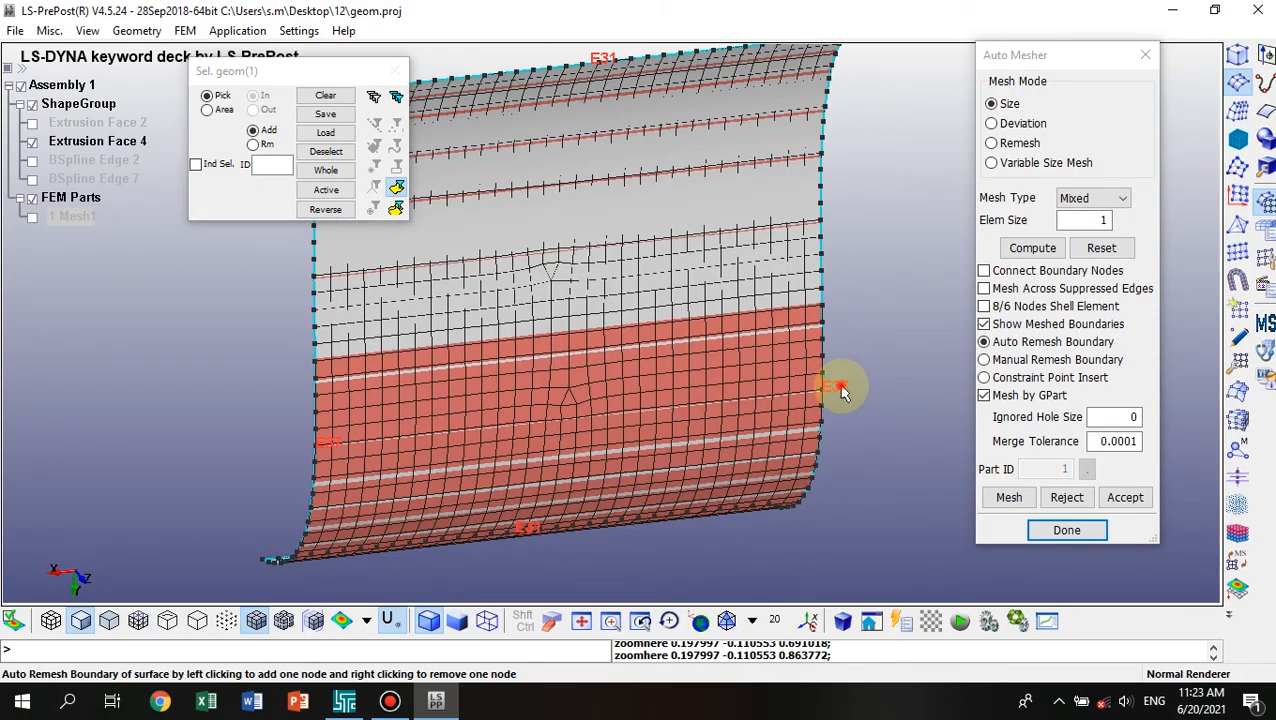
# Try raising the right curved edge's element count to 41 and reduce it back to 37.
pyautogui.click(841, 391)
pyautogui.click(861, 400)
pyautogui.click(861, 400)
pyautogui.click(861, 400)
pyautogui.click(861, 400)
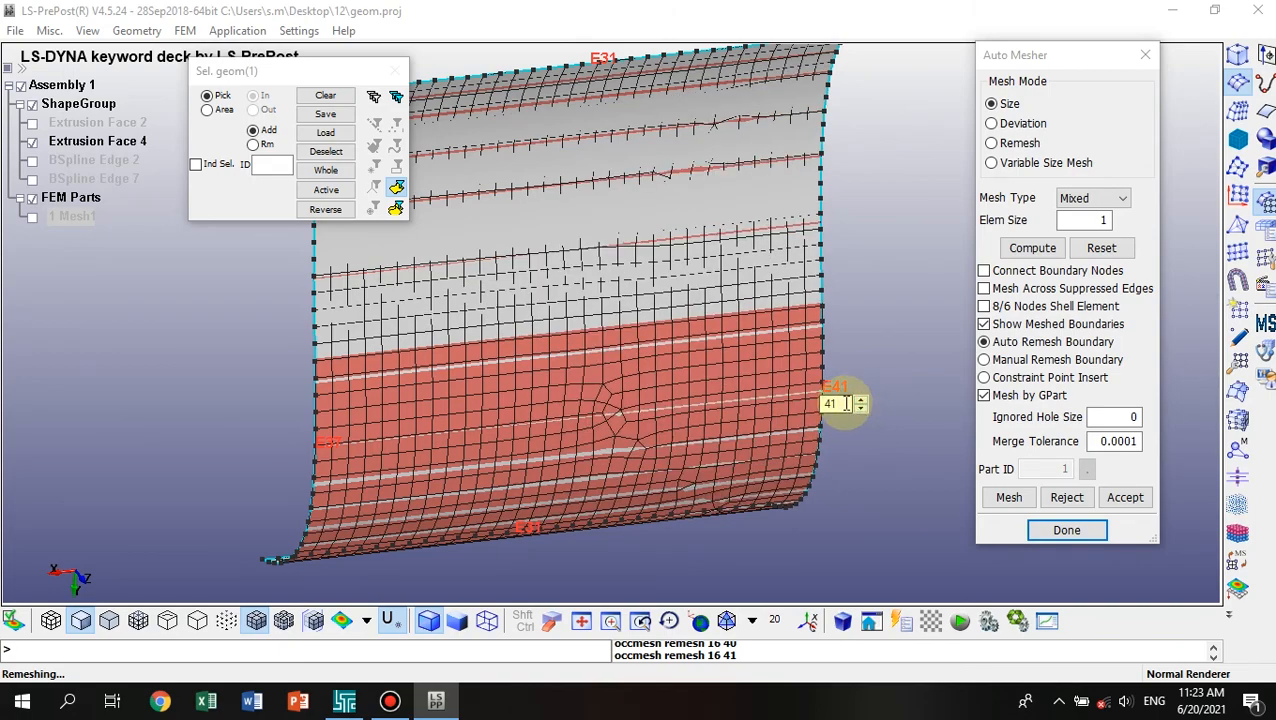
pyautogui.click(861, 408)
pyautogui.click(861, 408)
pyautogui.click(861, 408)
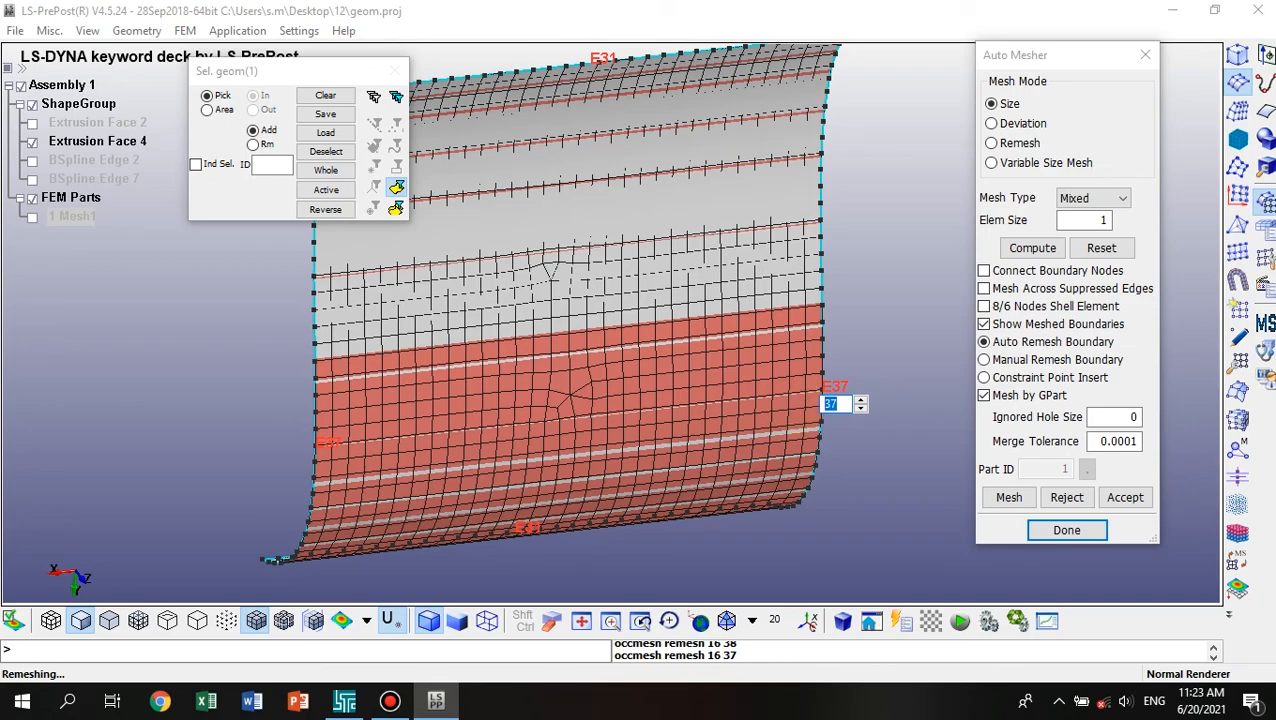
pyautogui.click(865, 350)
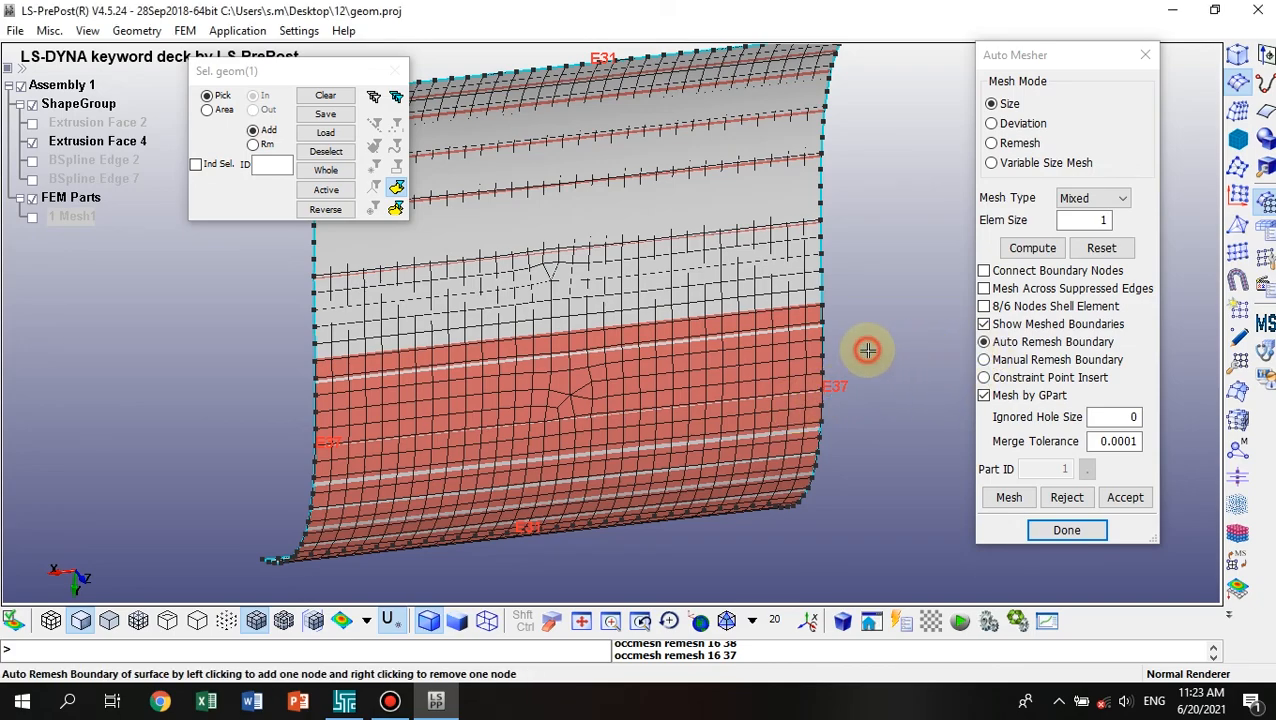
# Set the element count of the right curved edge to 40.
pyautogui.click(840, 384)
pyautogui.moveTo(838, 403); pyautogui.dragTo(804, 403)
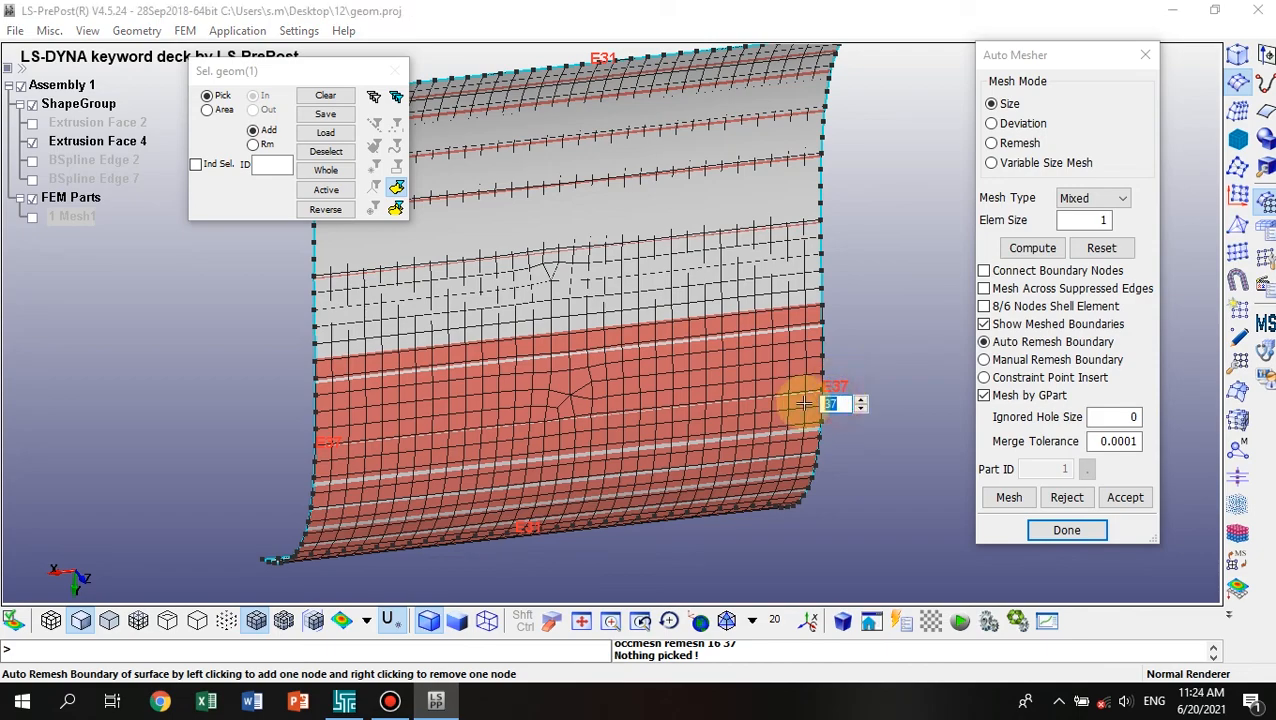
pyautogui.press('Return')
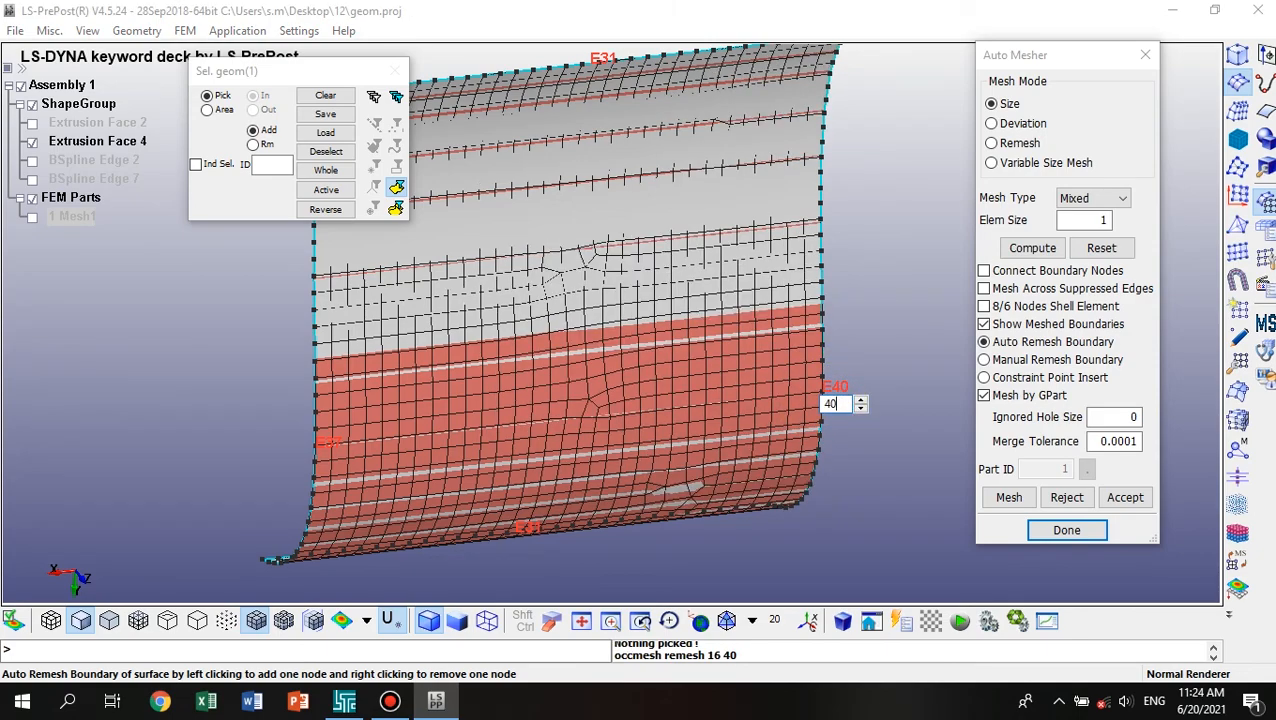
pyautogui.click(902, 455)
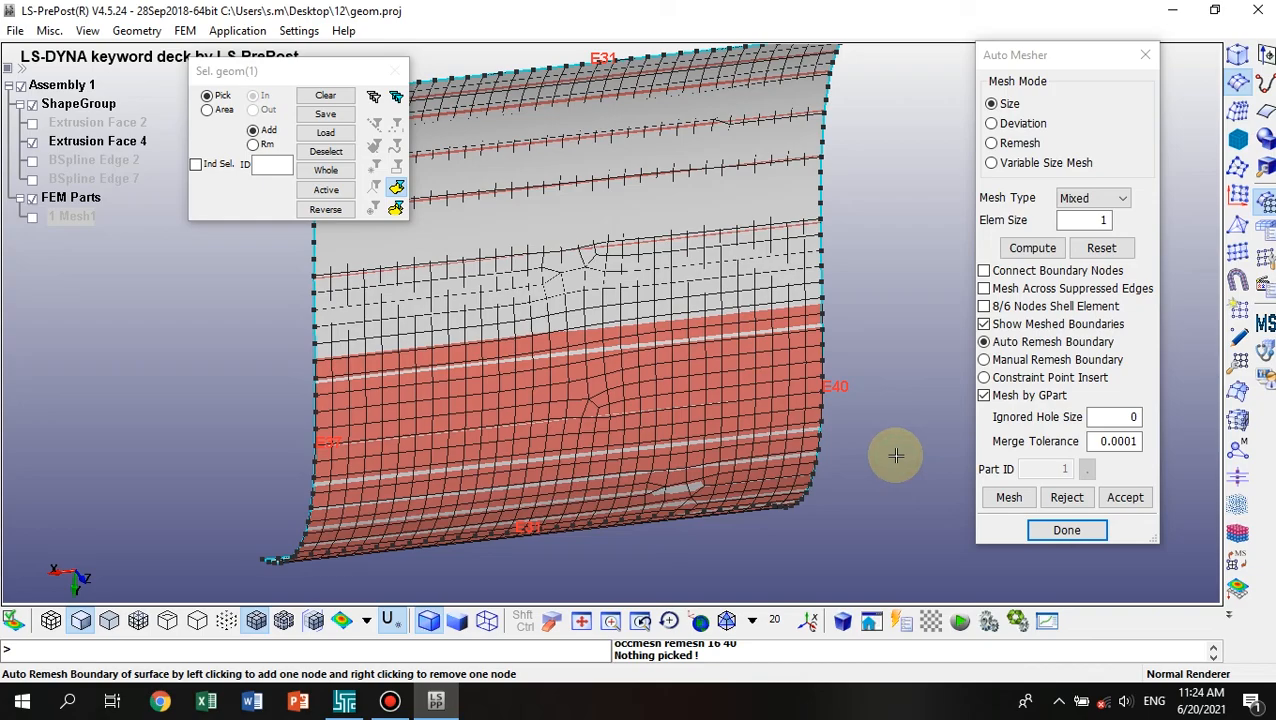
# Add five nodes to the left curved edge with Auto Remesh Boundary, bringing its element count to 42.
pyautogui.keyDown('ctrl'); pyautogui.moveTo(586, 464); pyautogui.dragTo(604, 410); pyautogui.keyUp('ctrl')
pyautogui.scroll(-1, 604, 410)
pyautogui.scroll(1, 604, 410)
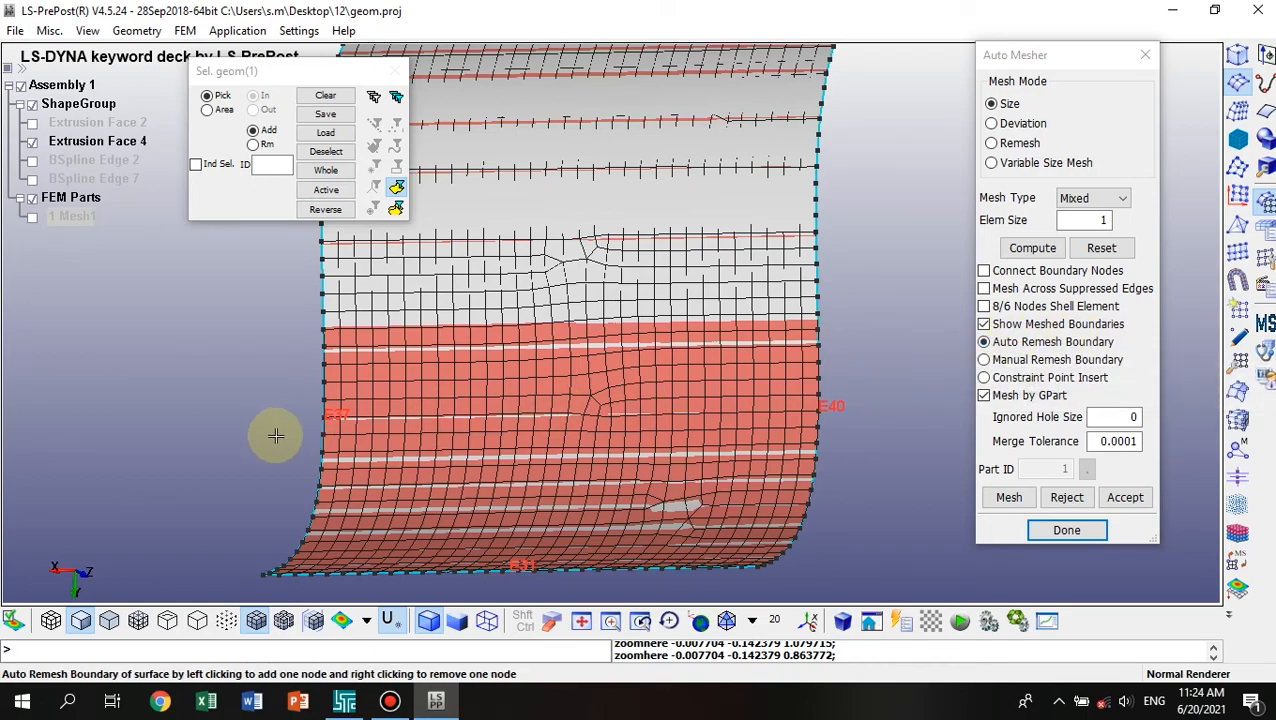
pyautogui.scroll(5, 322, 440)
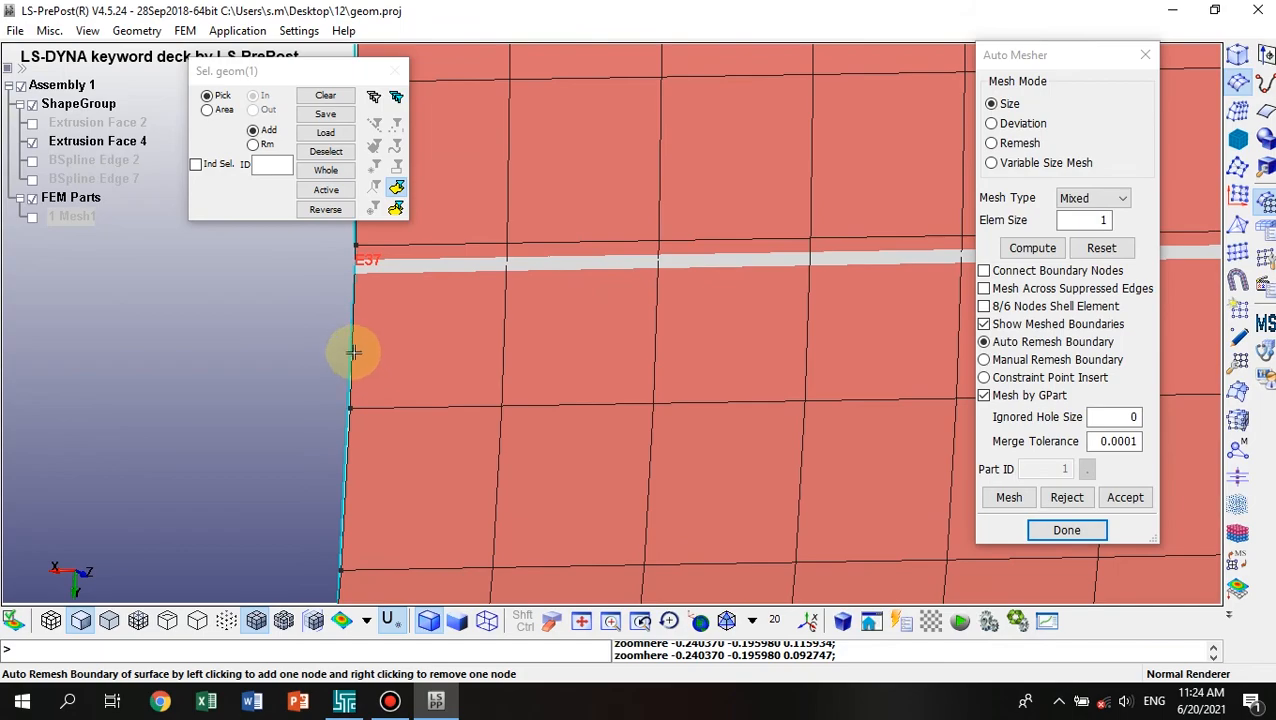
pyautogui.click(350, 340)
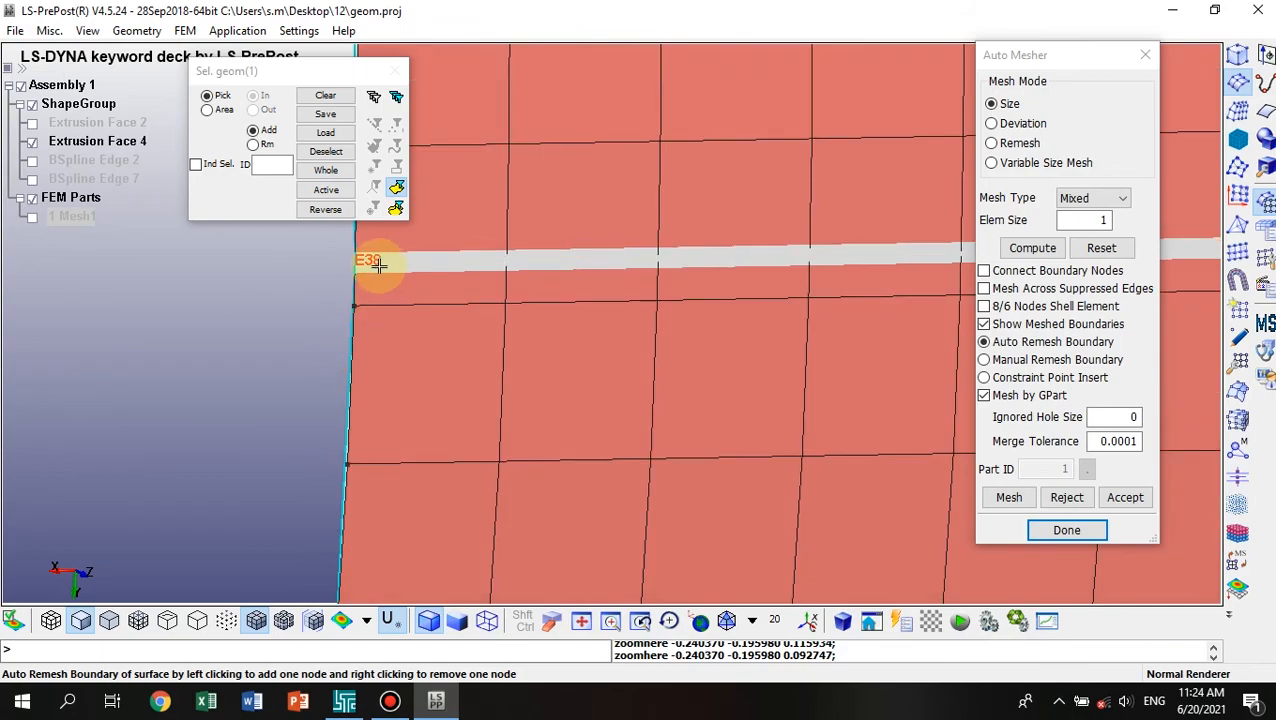
pyautogui.click(350, 372)
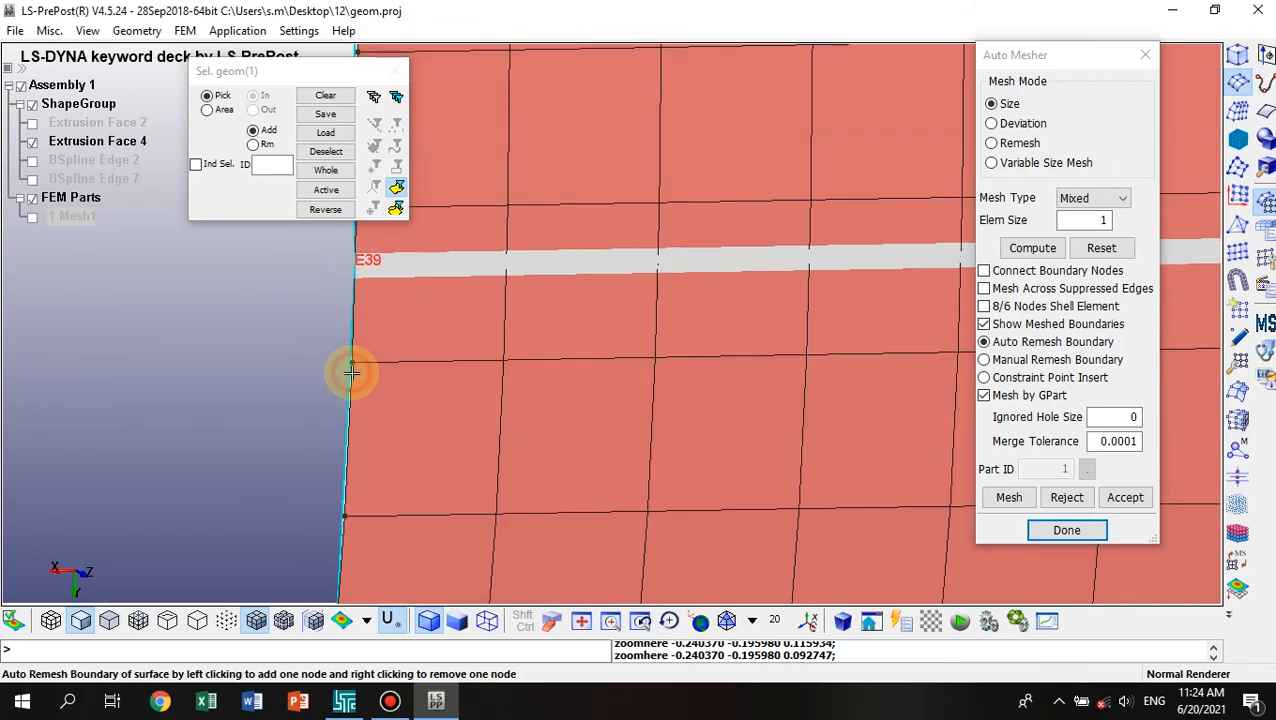
pyautogui.click(349, 418)
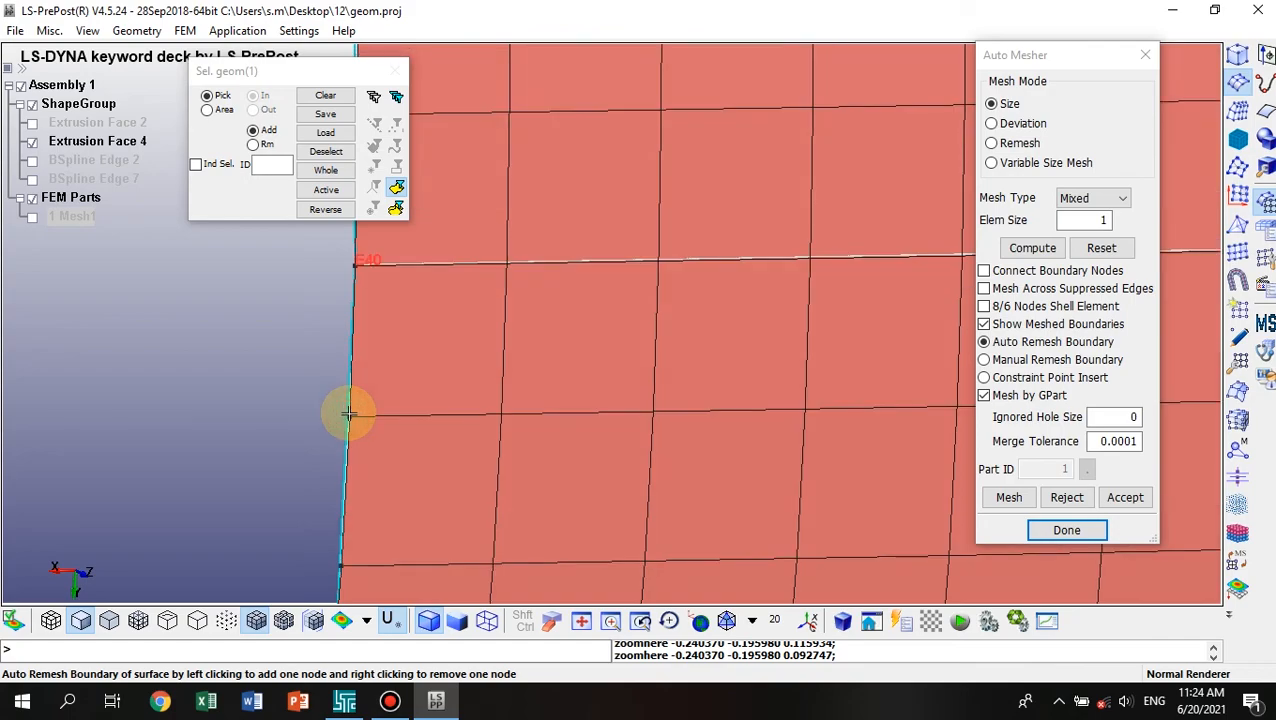
pyautogui.click(346, 476)
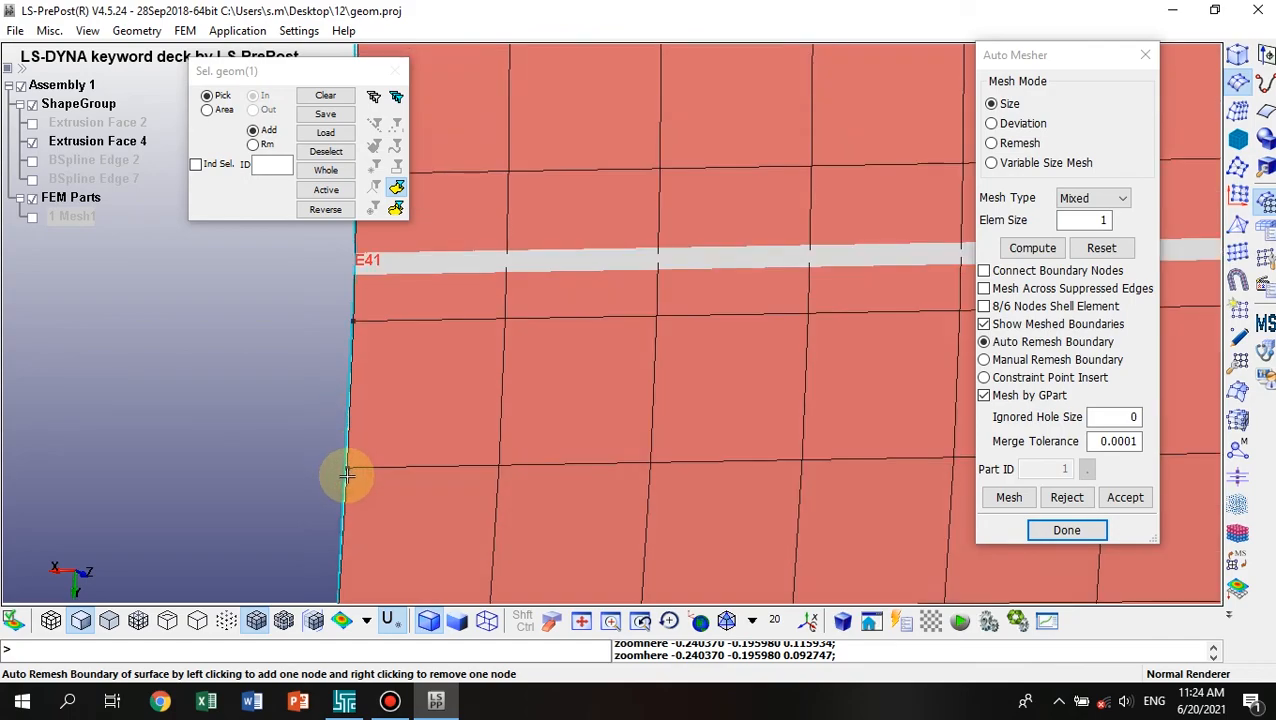
pyautogui.click(350, 390)
# Switch to Manual Remesh Boundary and insert one node between two existing nodes on the left curved edge.
pyautogui.click(985, 361)
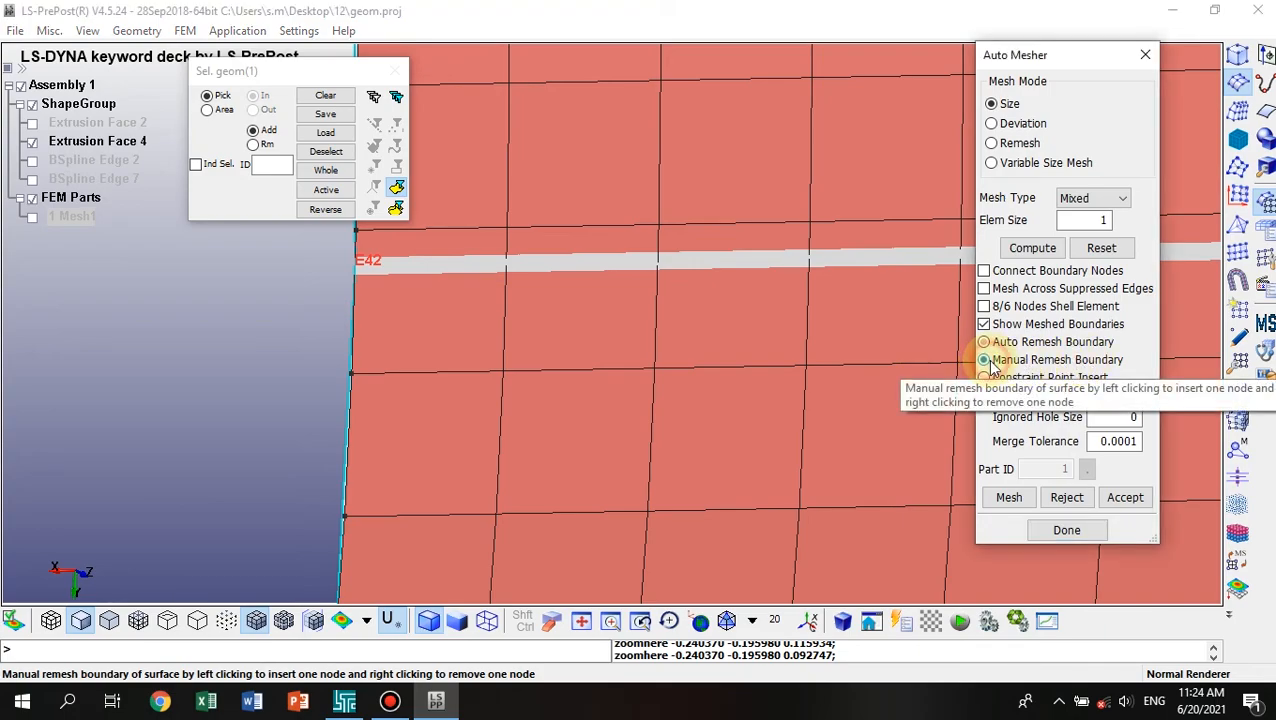
pyautogui.click(986, 362)
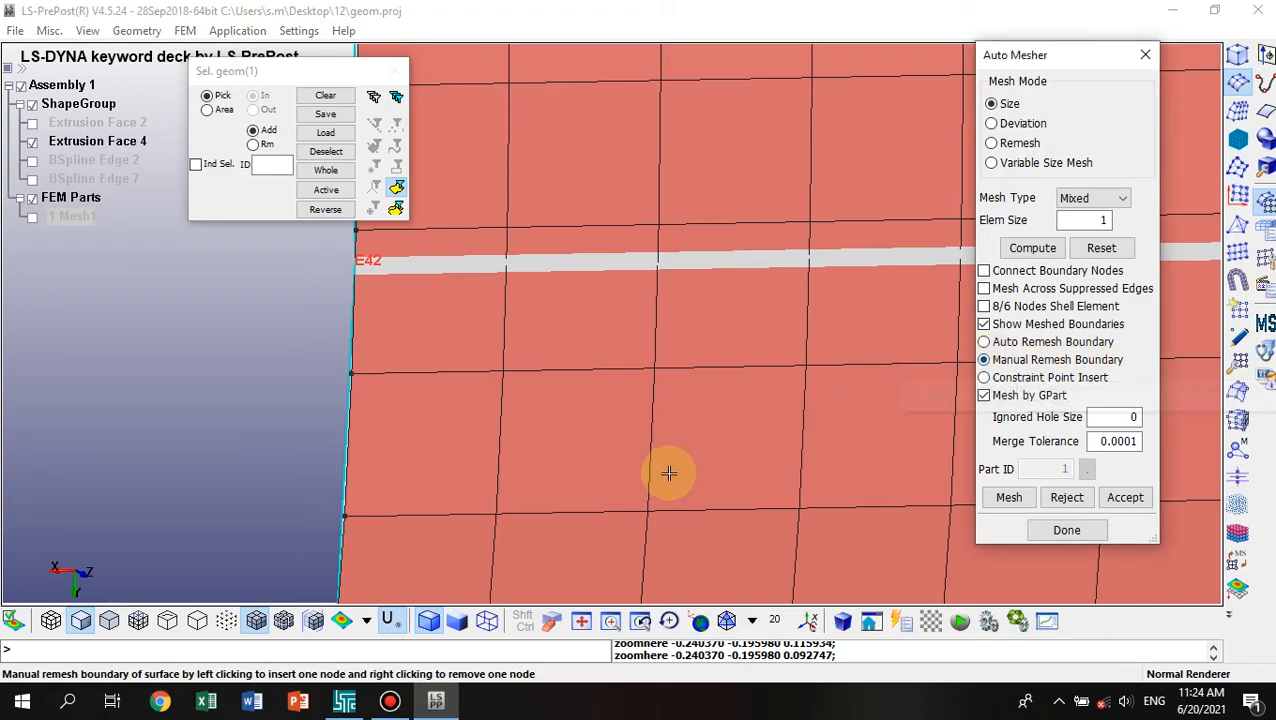
pyautogui.click(346, 434)
pyautogui.click(480, 448)
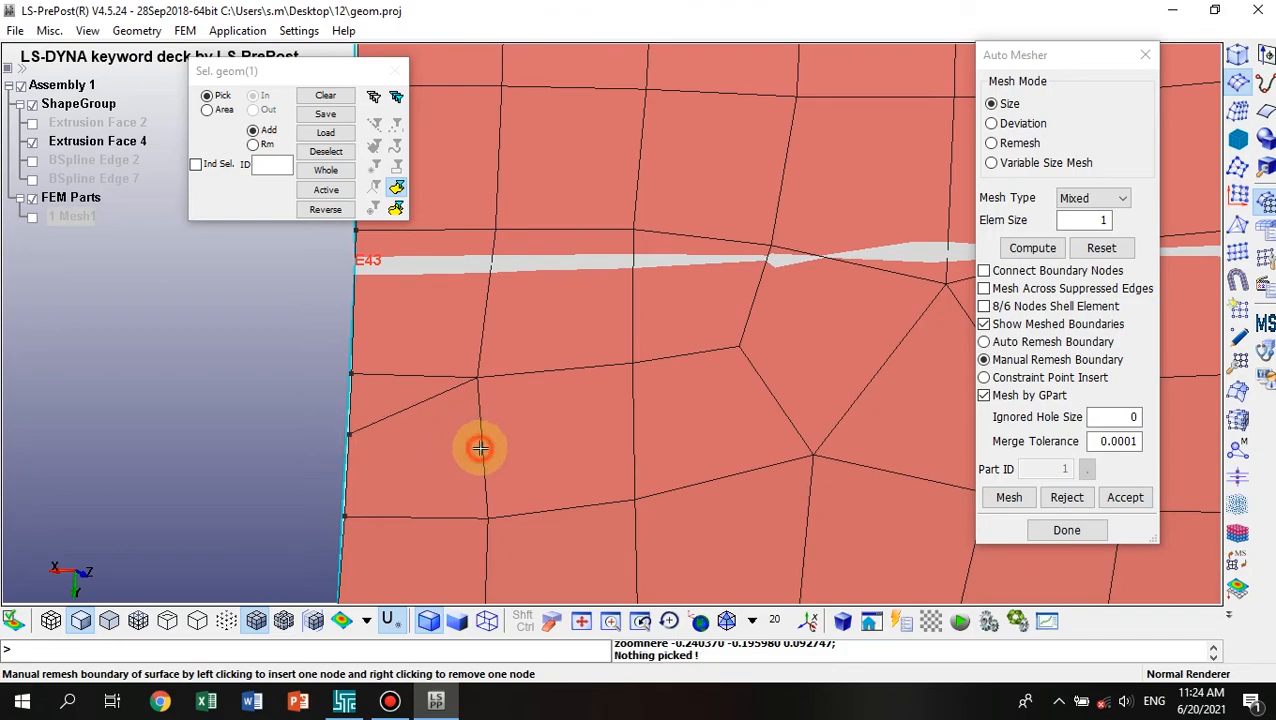
# Insert two more nodes between existing nodes on the left curved edge with Manual Remesh Boundary, bringing its element count to 45.
pyautogui.keyDown('shift'); pyautogui.moveTo(393, 353); pyautogui.dragTo(474, 521, button='middle'); pyautogui.keyUp('shift')
pyautogui.click(413, 321)
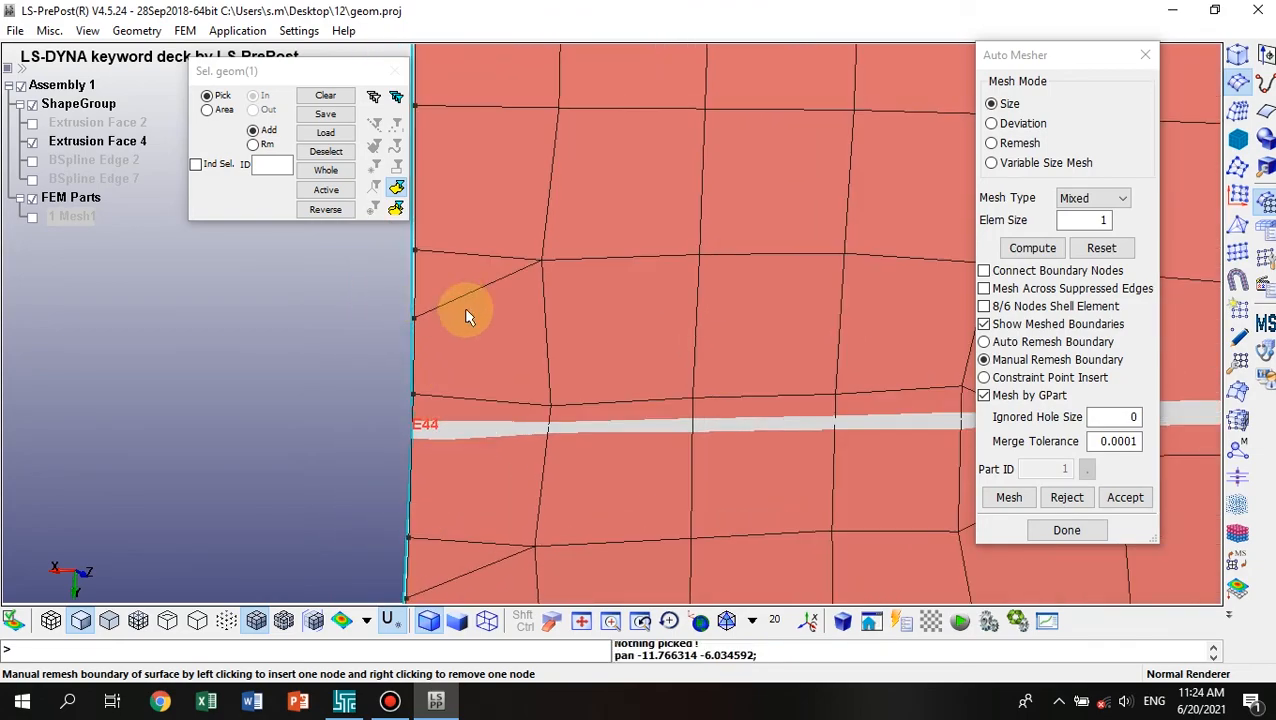
pyautogui.keyDown('shift'); pyautogui.moveTo(464, 305); pyautogui.dragTo(507, 461, button='middle'); pyautogui.keyUp('shift')
pyautogui.click(450, 323)
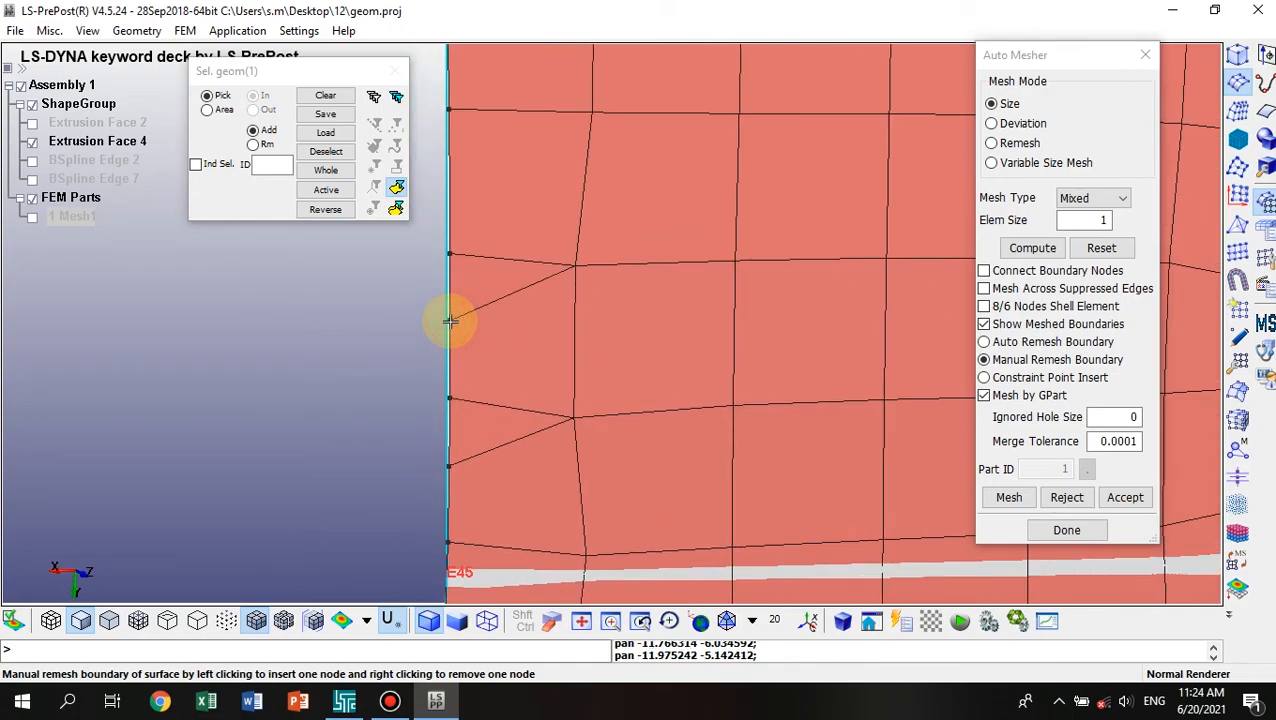
# Switch back to Auto Remesh Boundary and add one node to the left curved edge, bringing its element count to 46.
pyautogui.click(984, 341)
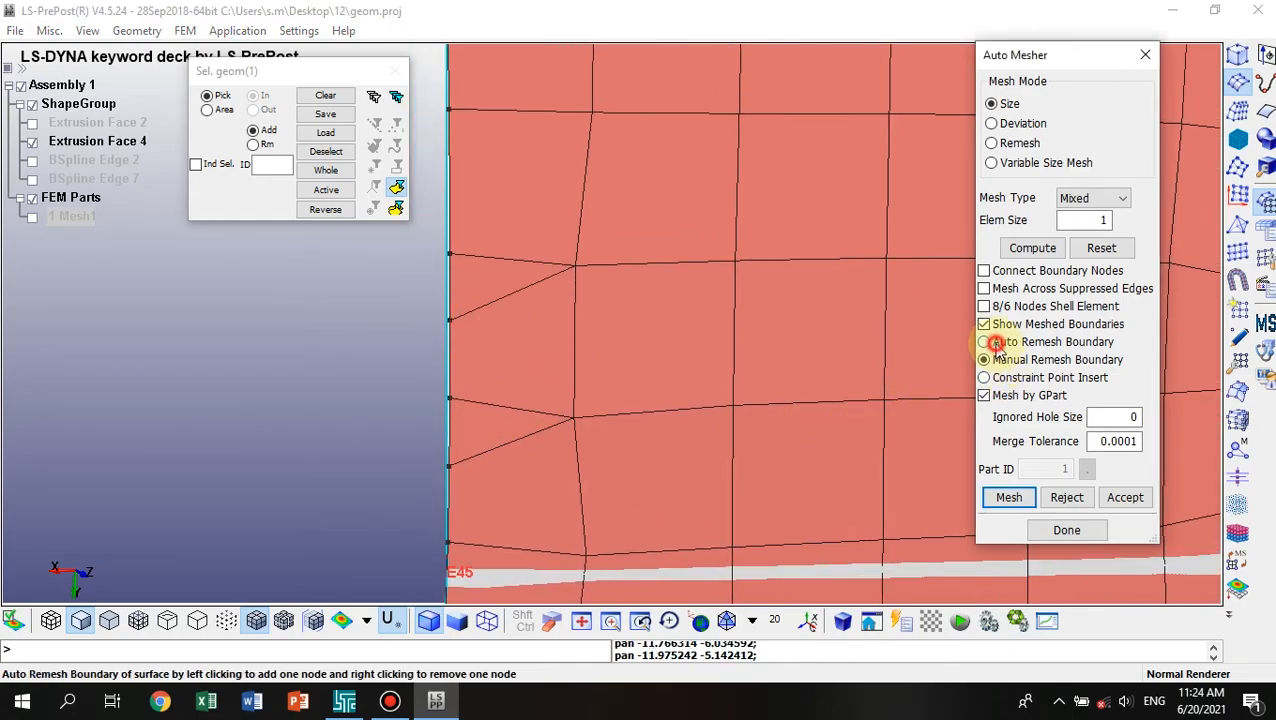
pyautogui.click(450, 207)
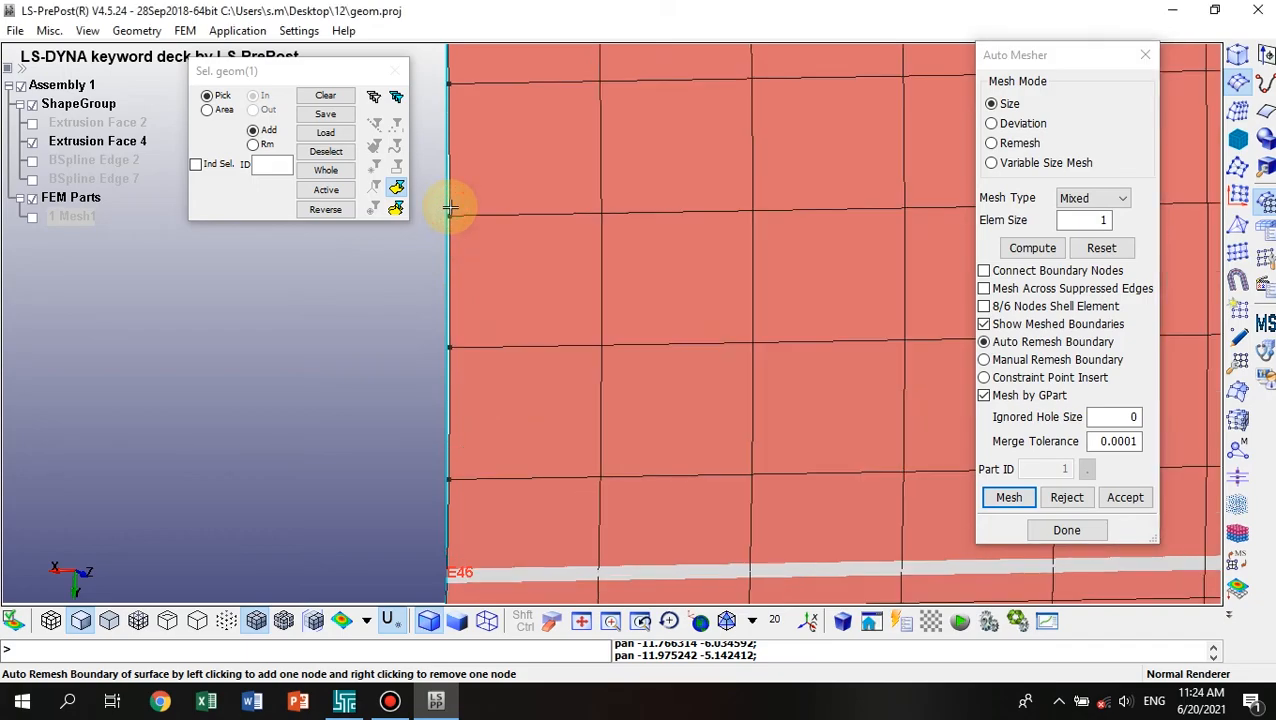
pyautogui.scroll(2, 598, 428)
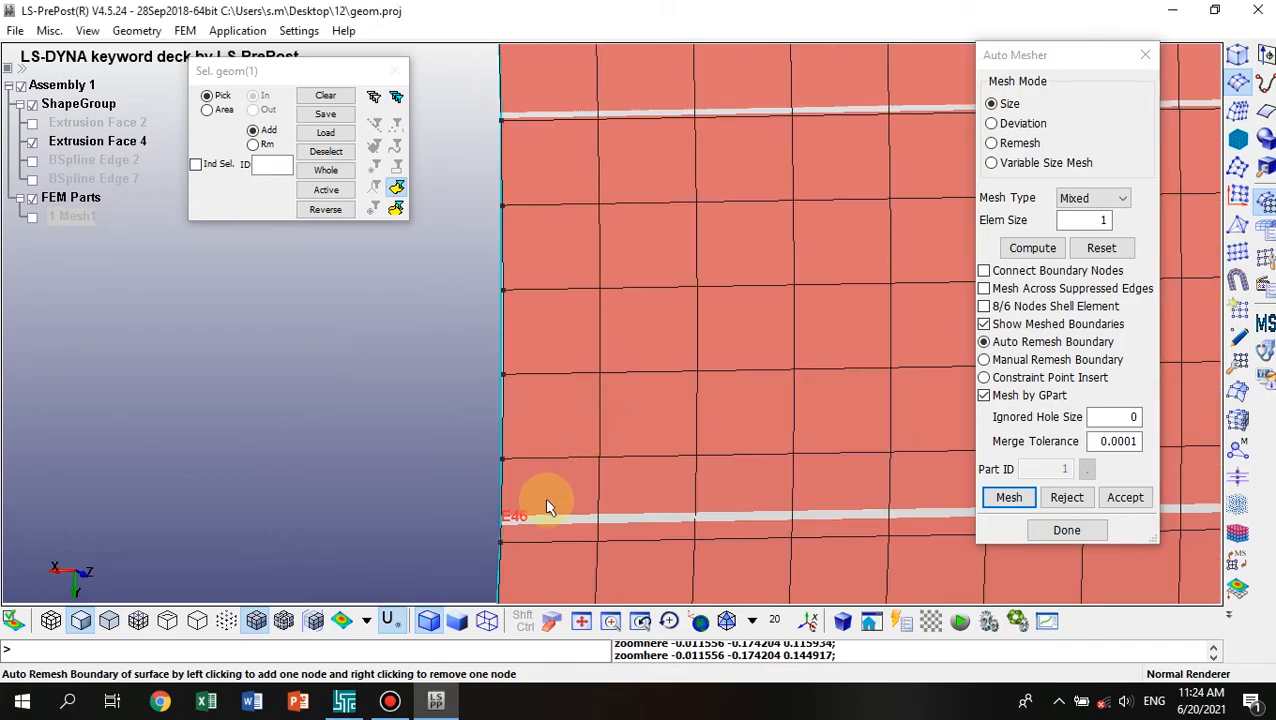
# Add nodes to the lower straight edge of the surface with Auto Remesh Boundary.
pyautogui.scroll(-4, 547, 507)
pyautogui.keyDown('shift'); pyautogui.moveTo(600, 405); pyautogui.dragTo(317, 373, button='middle'); pyautogui.keyUp('shift')
pyautogui.keyDown('shift'); pyautogui.moveTo(522, 506); pyautogui.dragTo(382, 455); pyautogui.keyUp('shift')
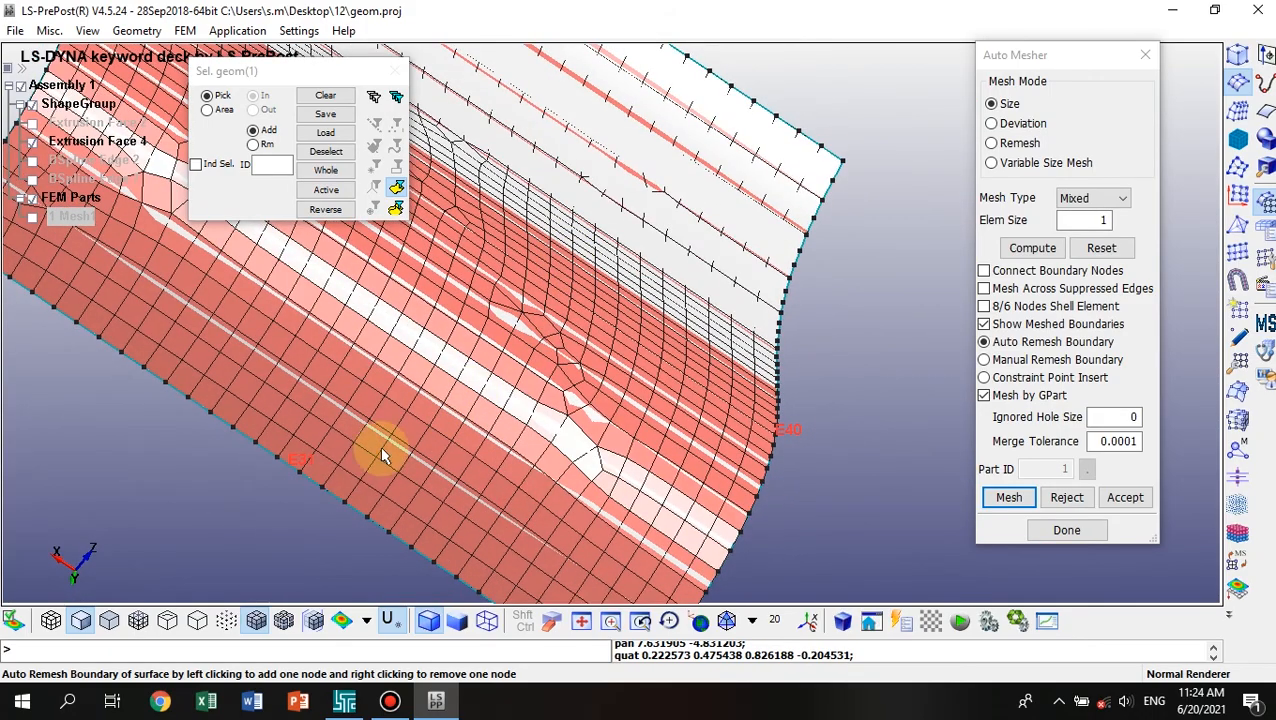
pyautogui.scroll(3, 336, 484)
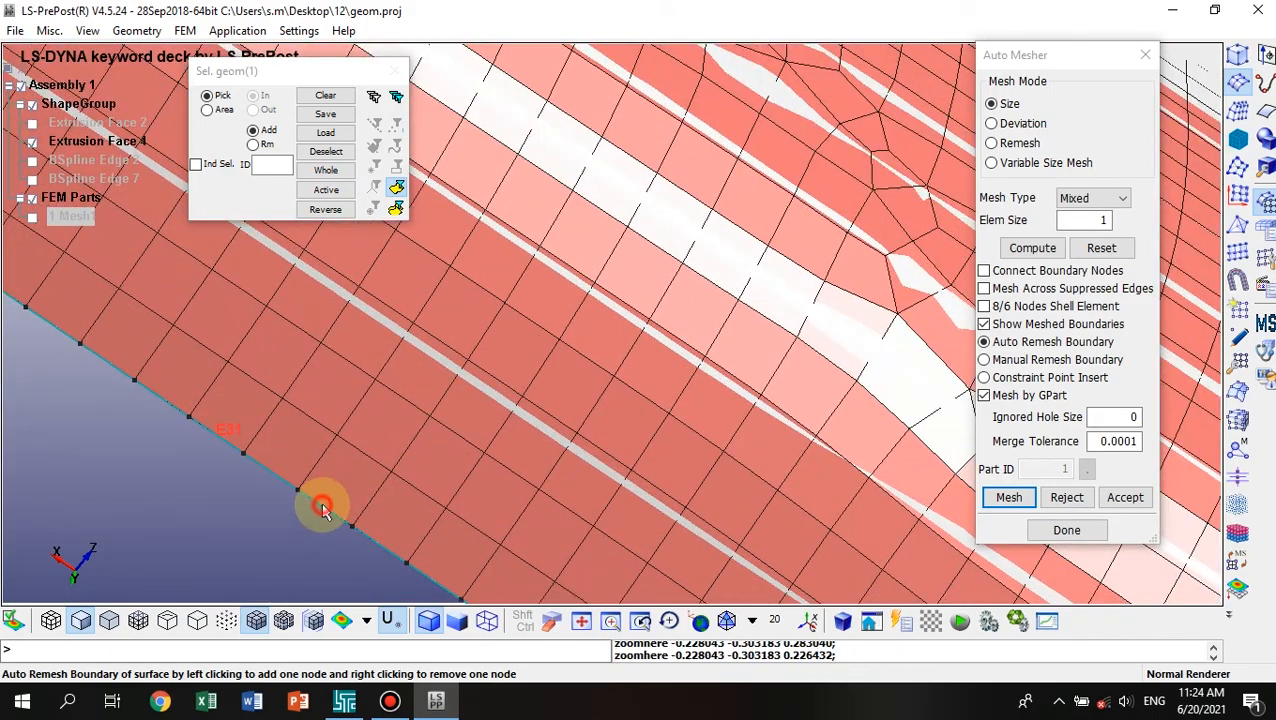
pyautogui.scroll(-2, 322, 507)
pyautogui.scroll(-2, 584, 399)
pyautogui.scroll(2, 404, 466)
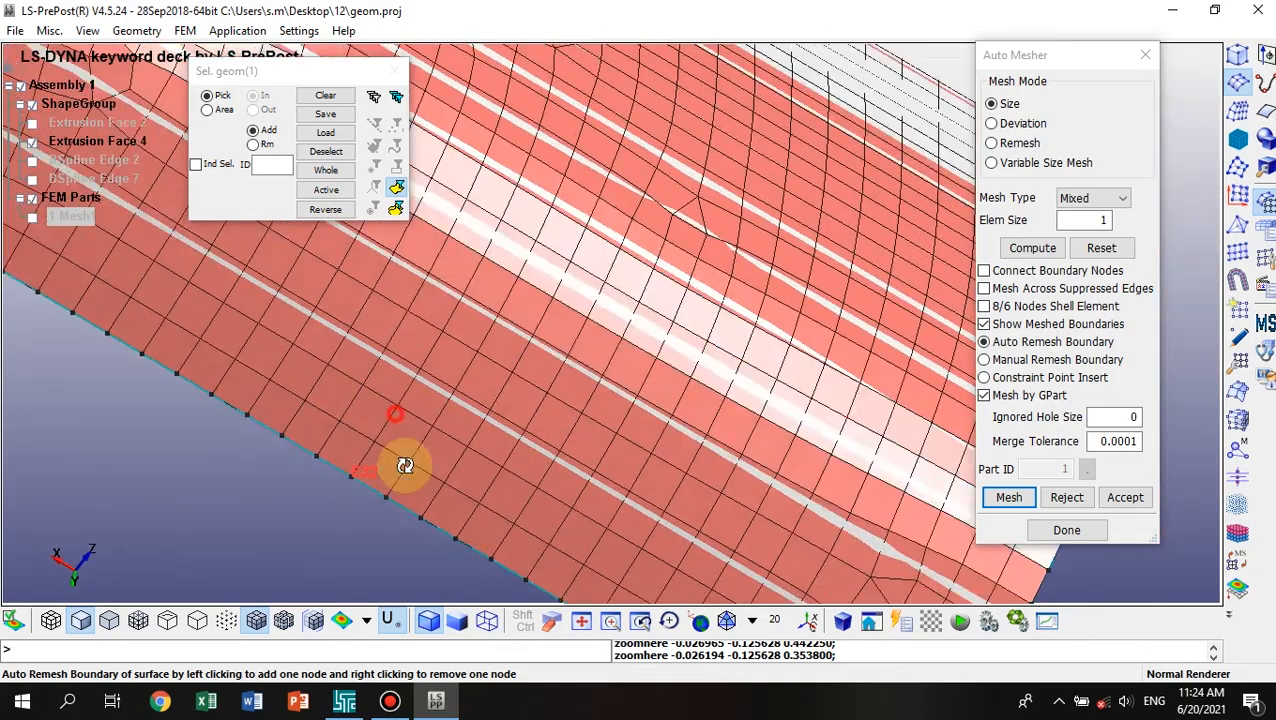
pyautogui.scroll(-4, 669, 484)
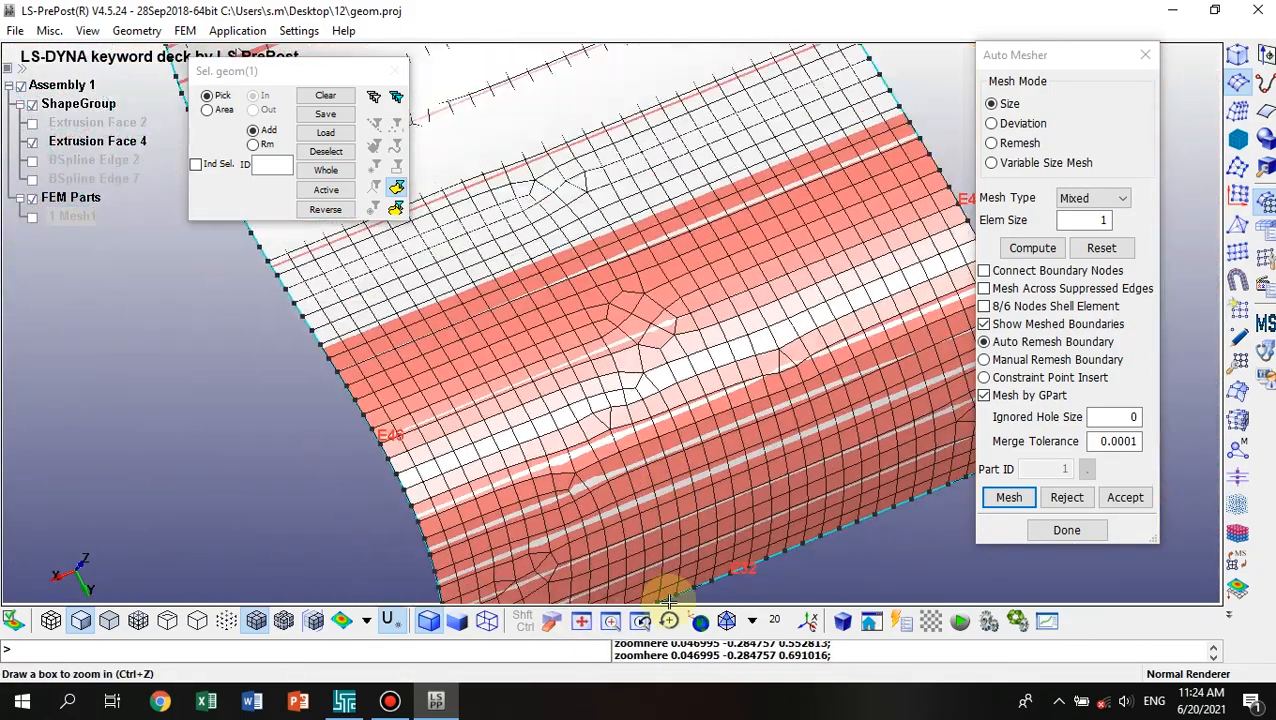
# Accept the adjusted mesh of the whole surface and rename the new FEM part Mesh2.
pyautogui.click(580, 622)
pyautogui.keyDown('shift'); pyautogui.moveTo(664, 203); pyautogui.dragTo(806, 295); pyautogui.keyUp('shift')
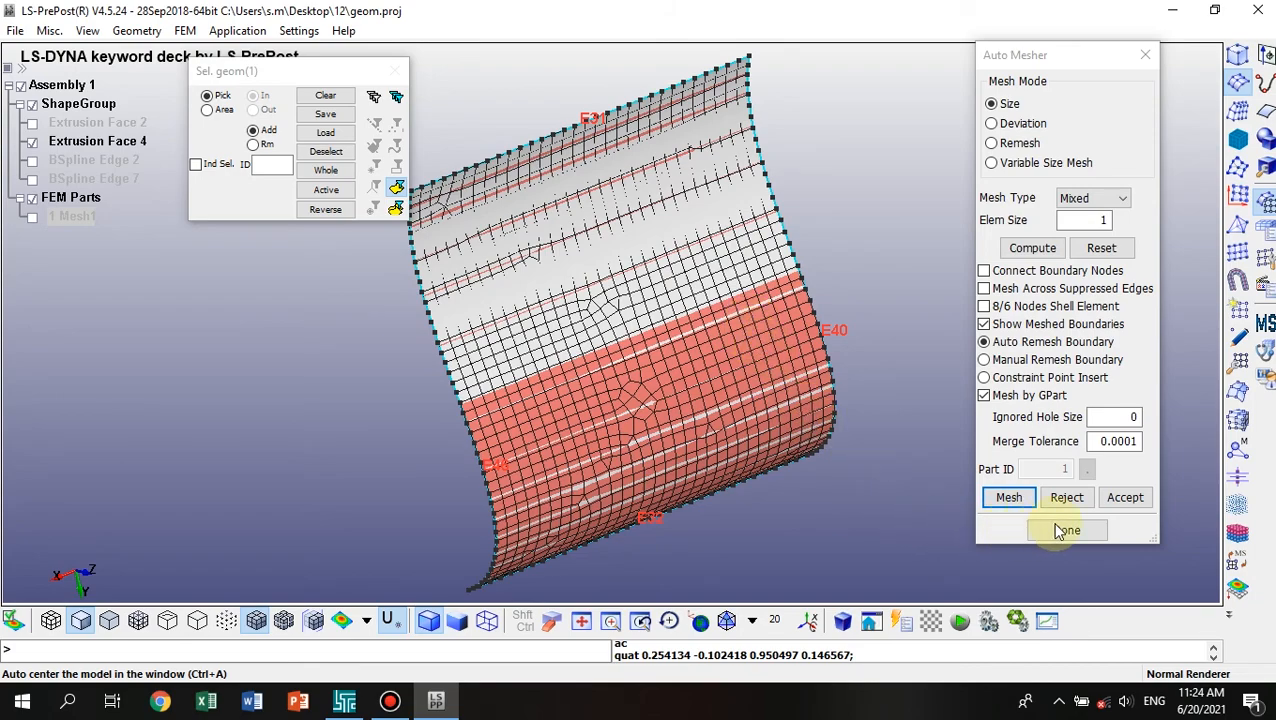
pyautogui.click(1128, 498)
pyautogui.rightClick(72, 238)
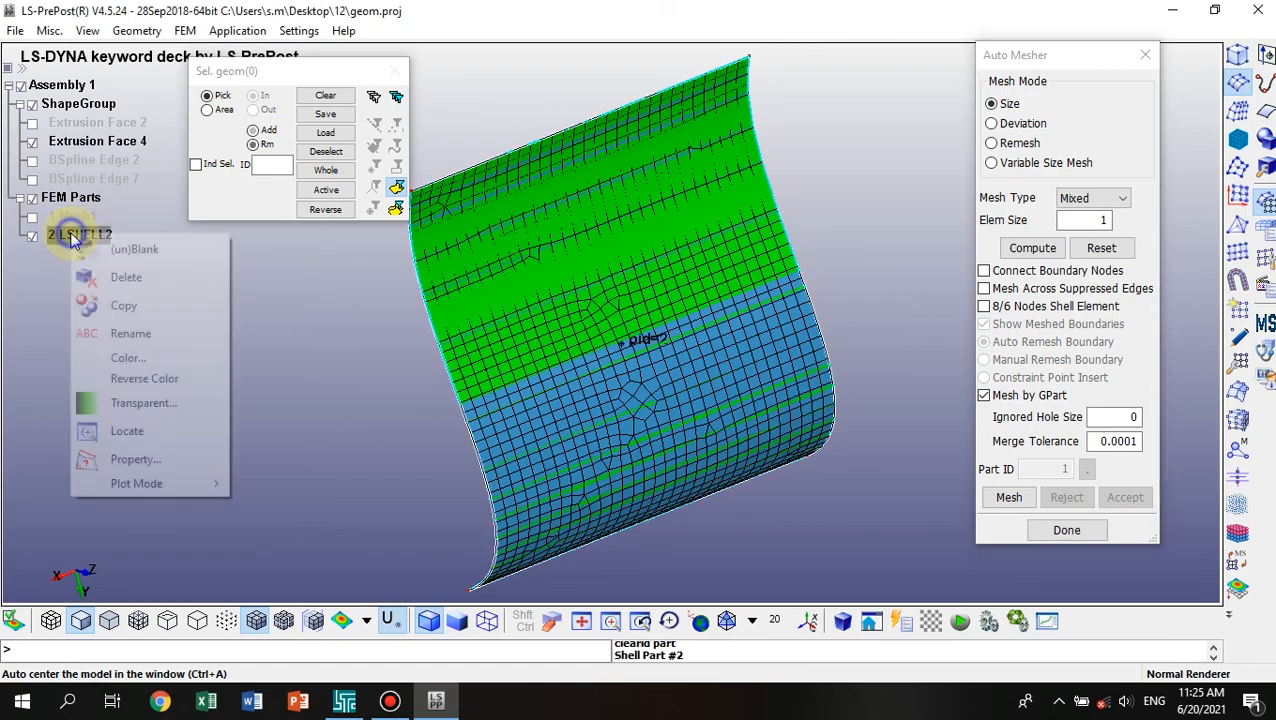
pyautogui.click(126, 335)
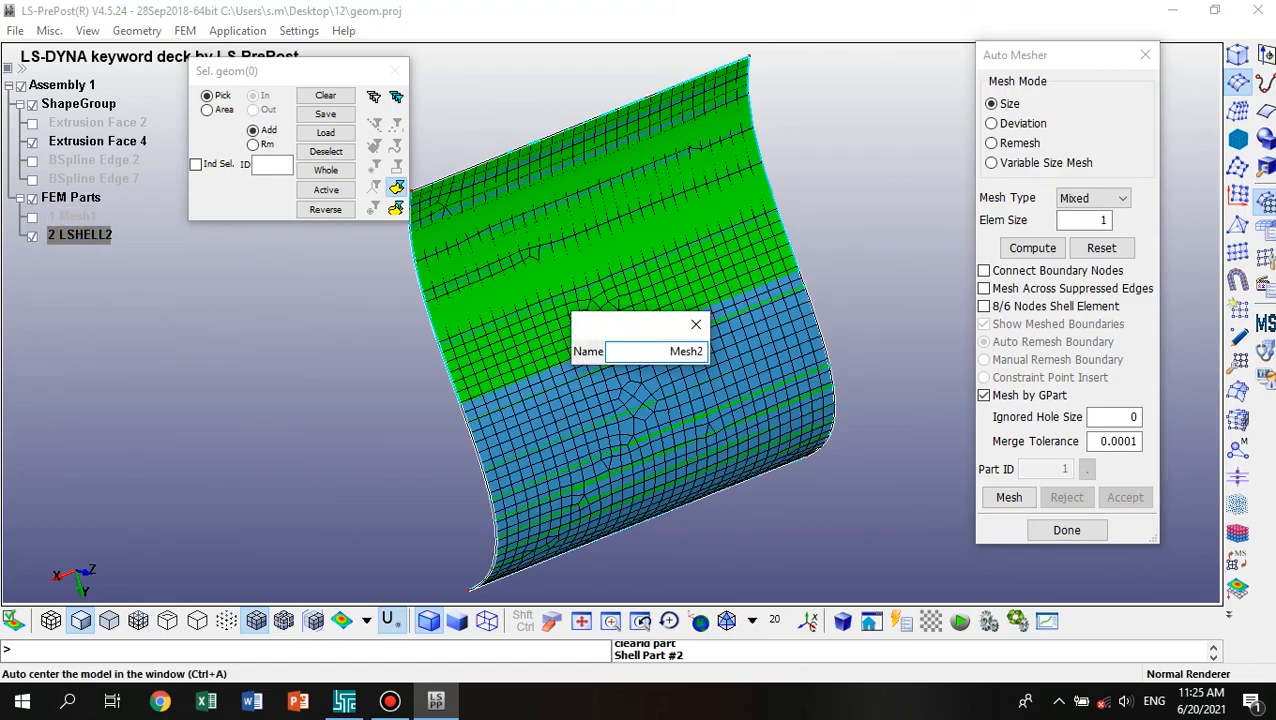
pyautogui.press('Return')
pyautogui.click(125, 332)
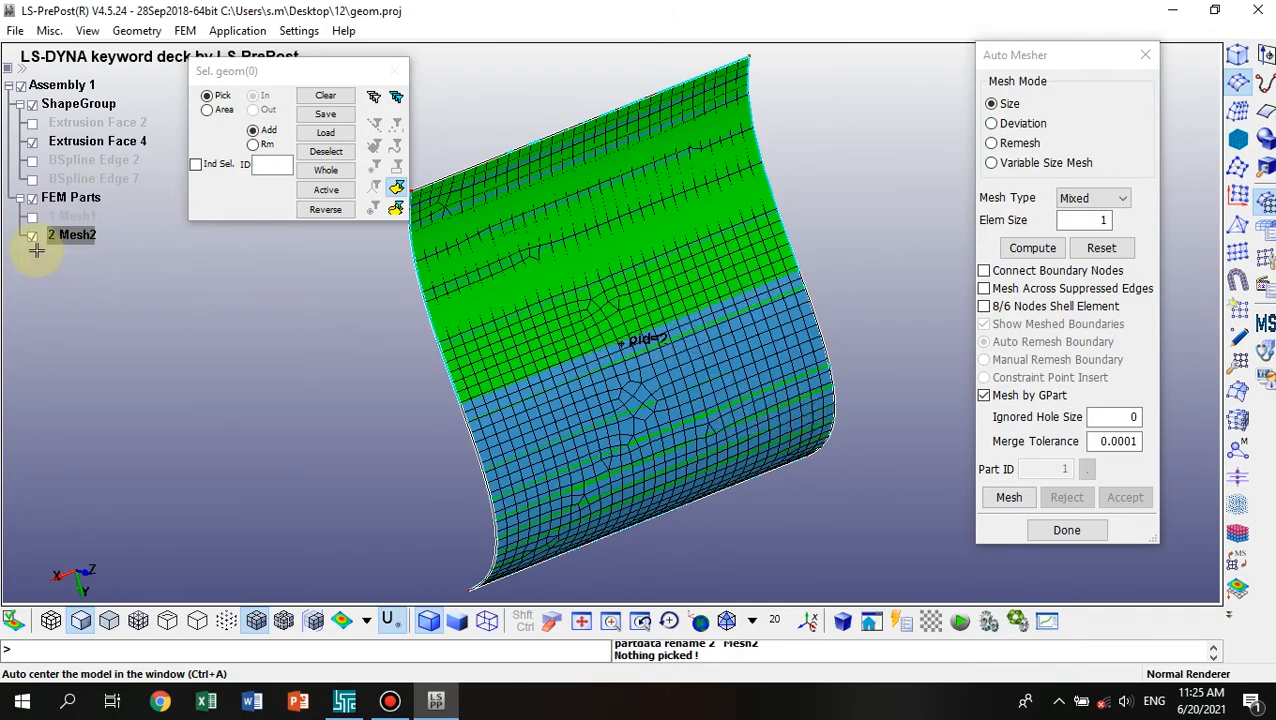
# Hide Extrusion Face 4 to view Mesh2 alone, and swap back by hiding Mesh2 and showing the face.
pyautogui.click(33, 142)
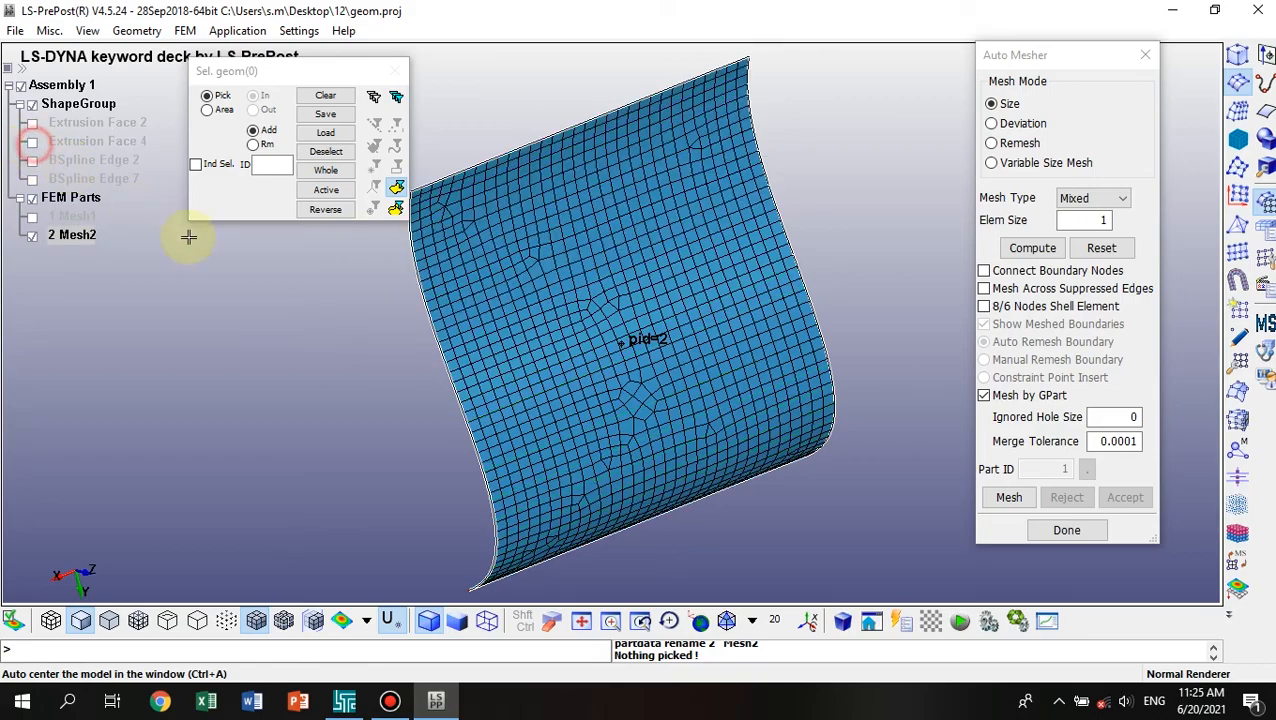
pyautogui.moveTo(498, 356); pyautogui.dragTo(470, 325)
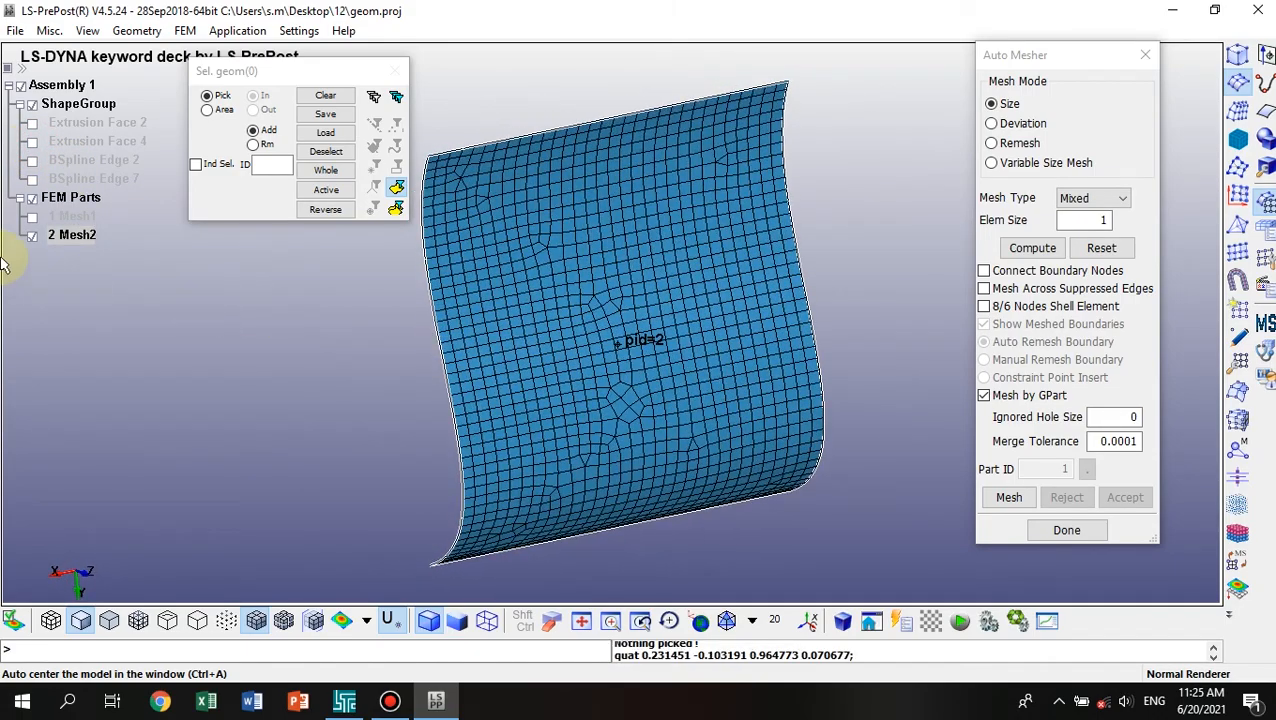
pyautogui.click(33, 236)
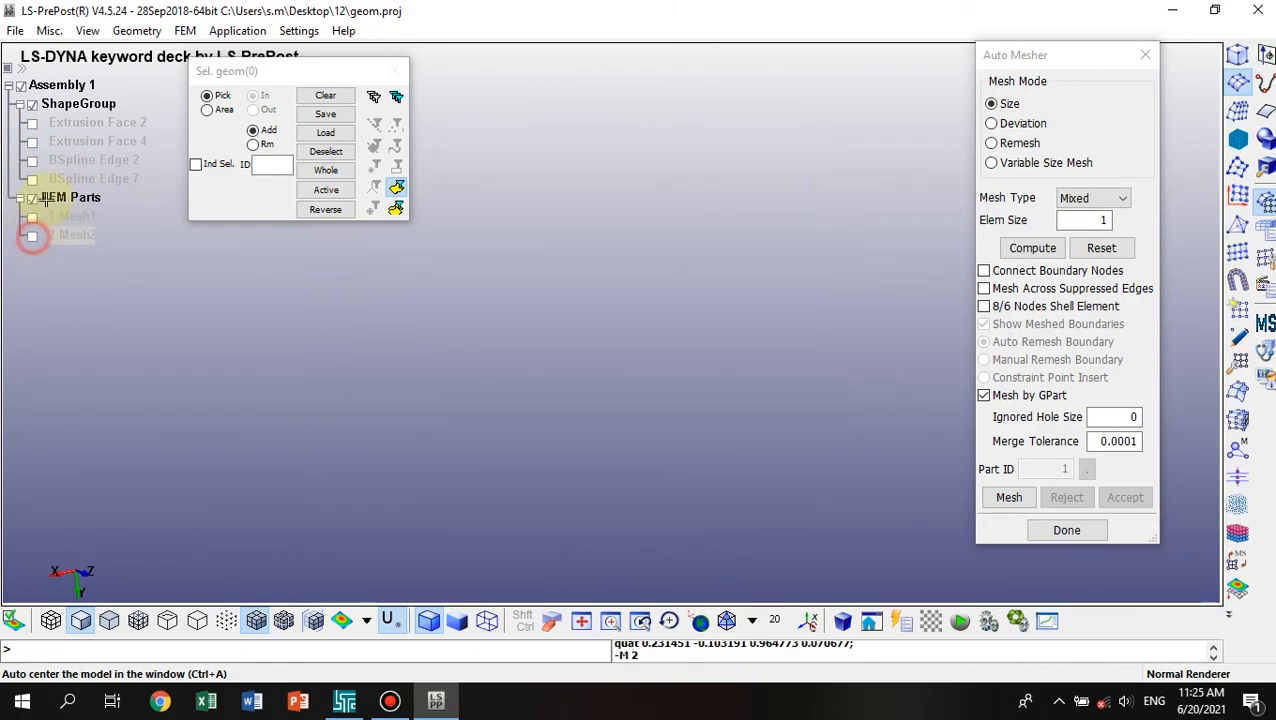
pyautogui.click(33, 142)
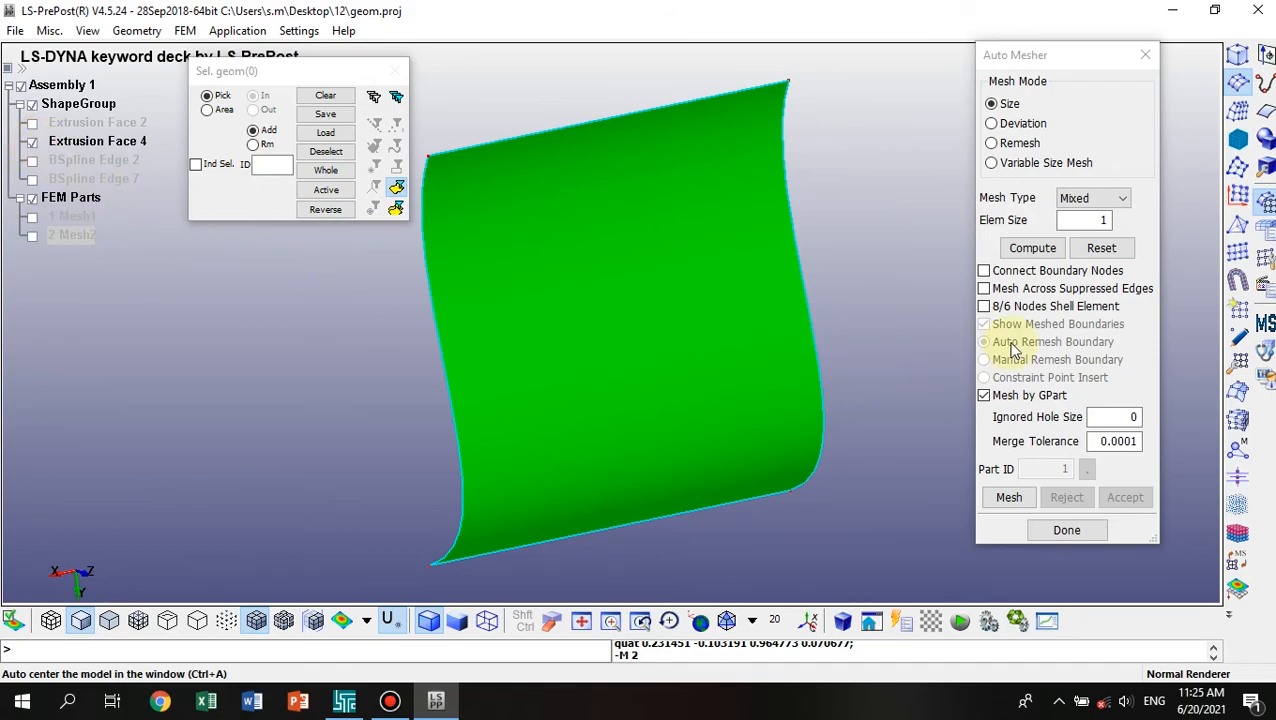
# Select Extrusion Face 4 and mesh it in Size mode with Mixed type and element size 1.
pyautogui.click(720, 287)
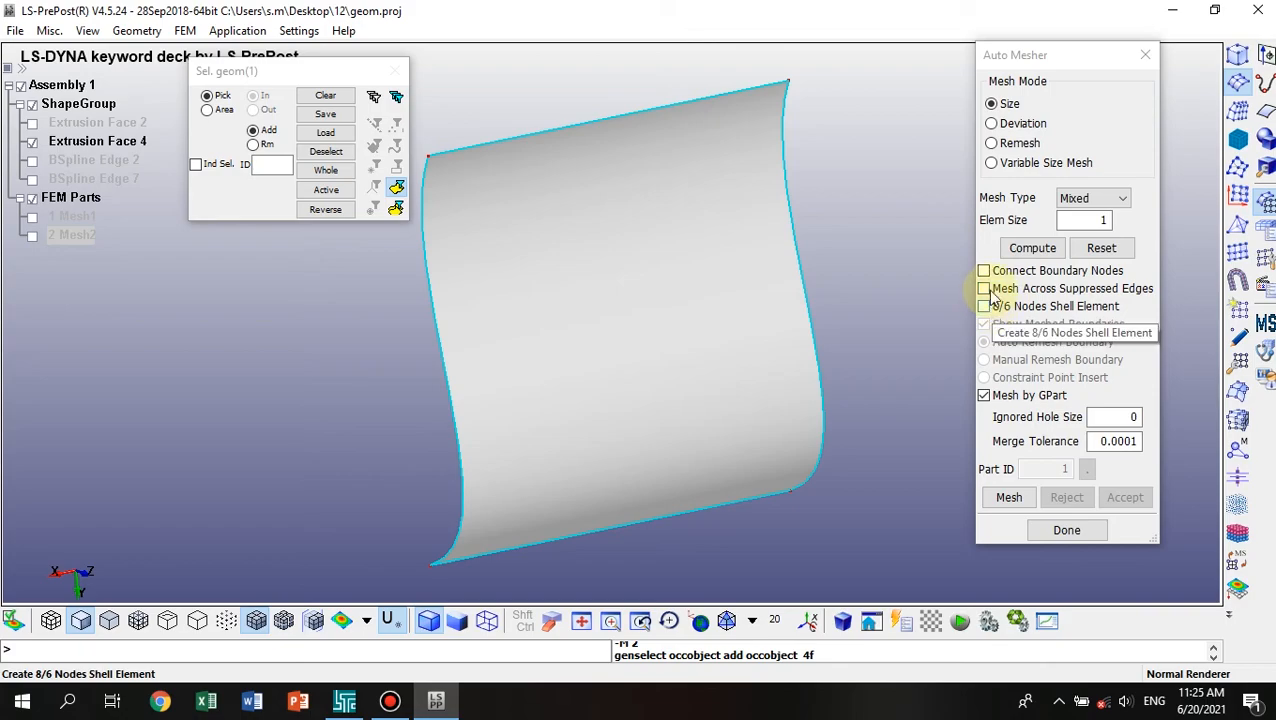
pyautogui.click(1010, 497)
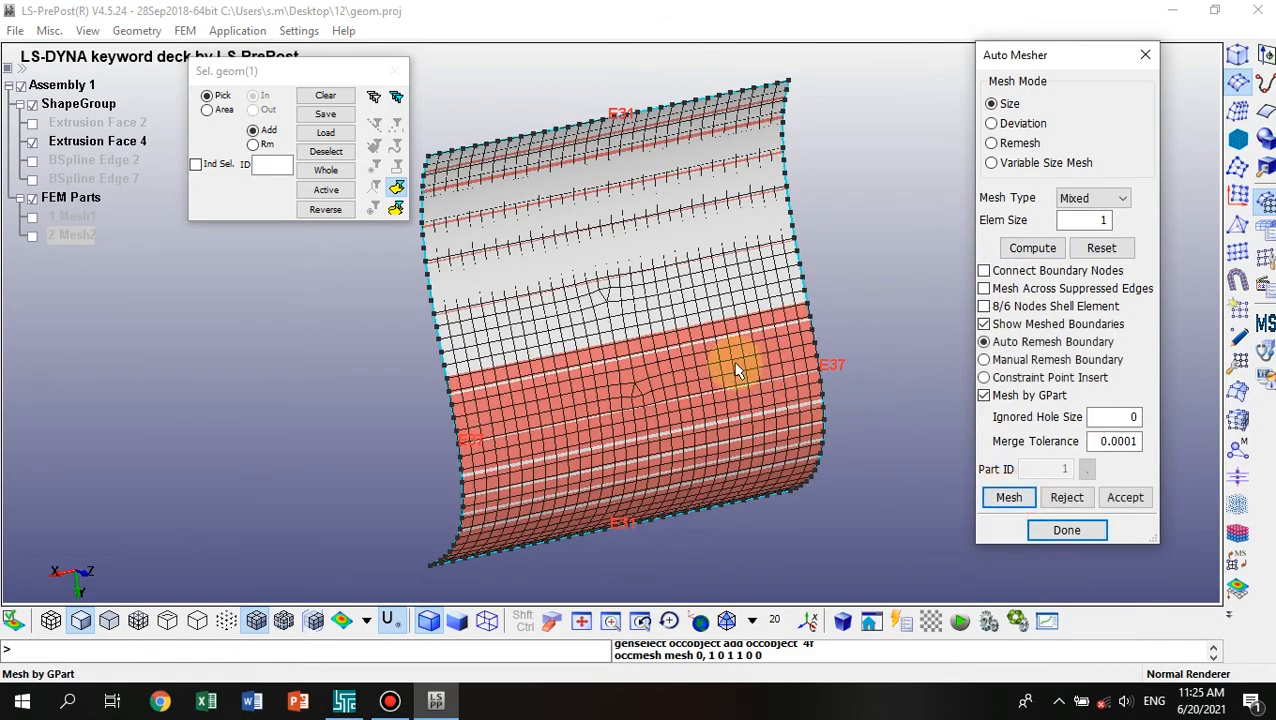
pyautogui.scroll(2, 735, 367)
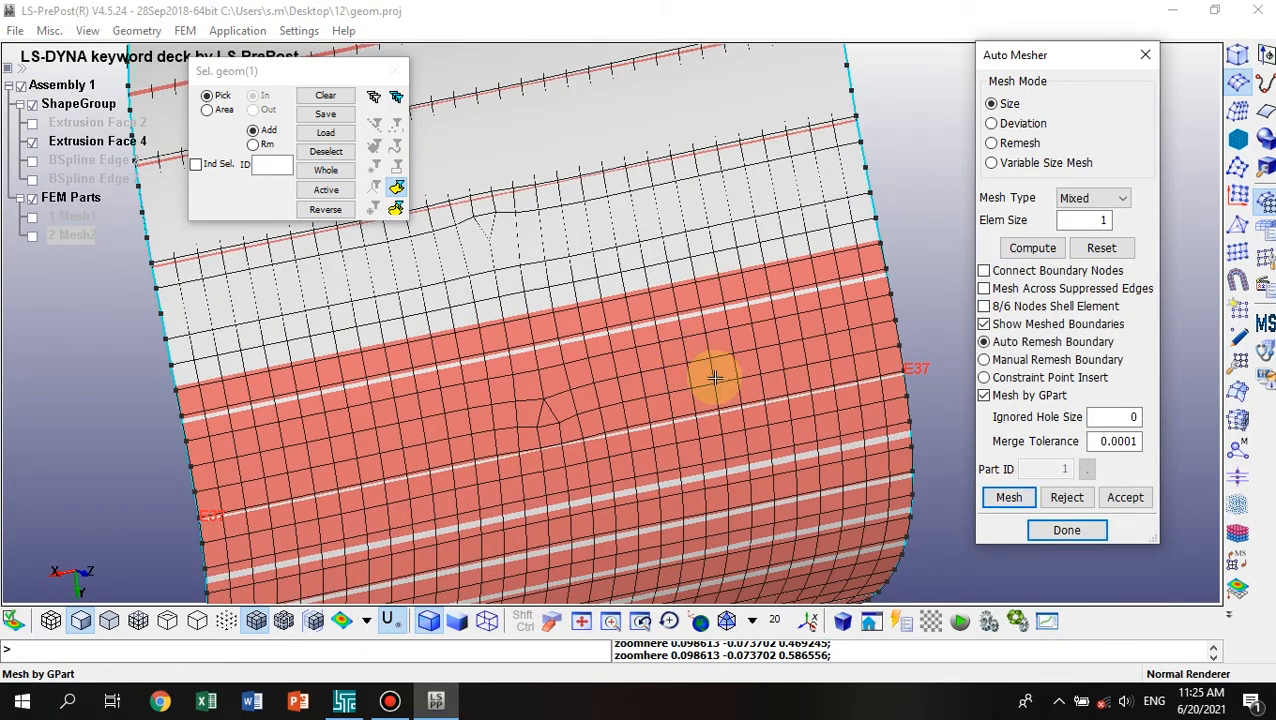
# Try remeshing the face with 8/6 Nodes Shell Element enabled, inspect the mid-side nodes, and reject the mesh.
pyautogui.click(986, 307)
pyautogui.click(1008, 497)
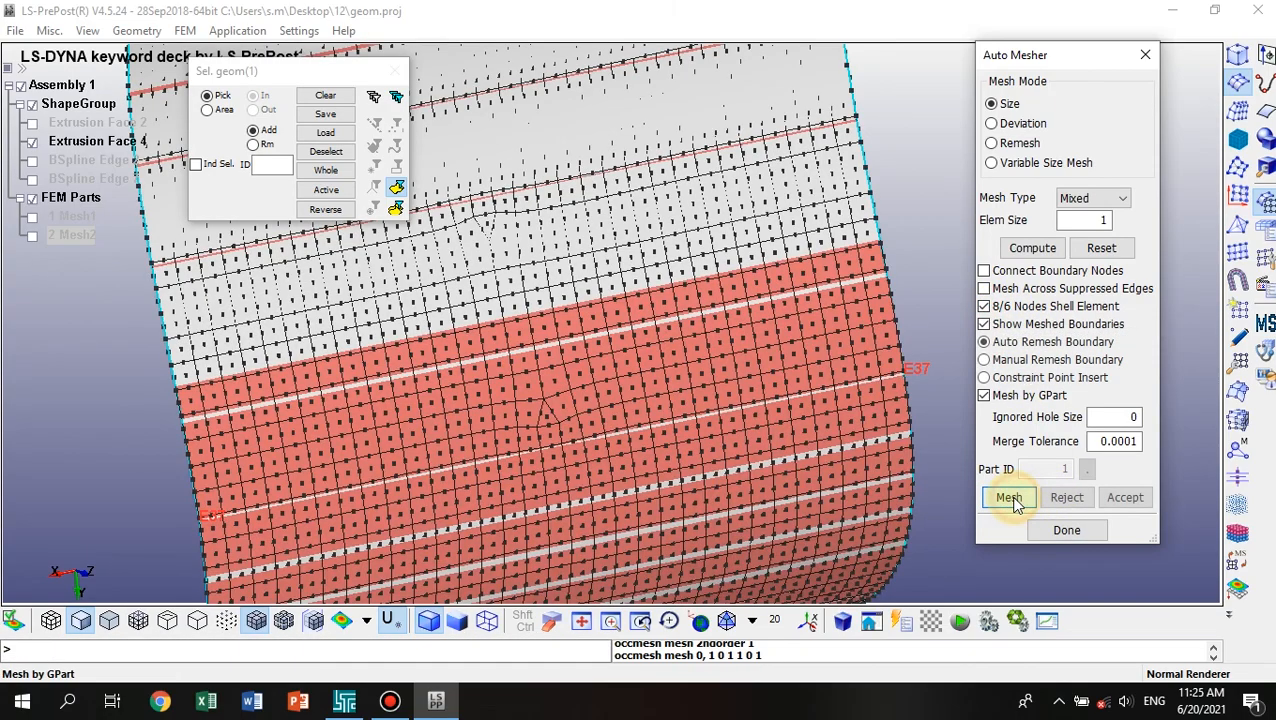
pyautogui.scroll(2, 550, 390)
pyautogui.scroll(2, 550, 490)
pyautogui.scroll(1, 545, 481)
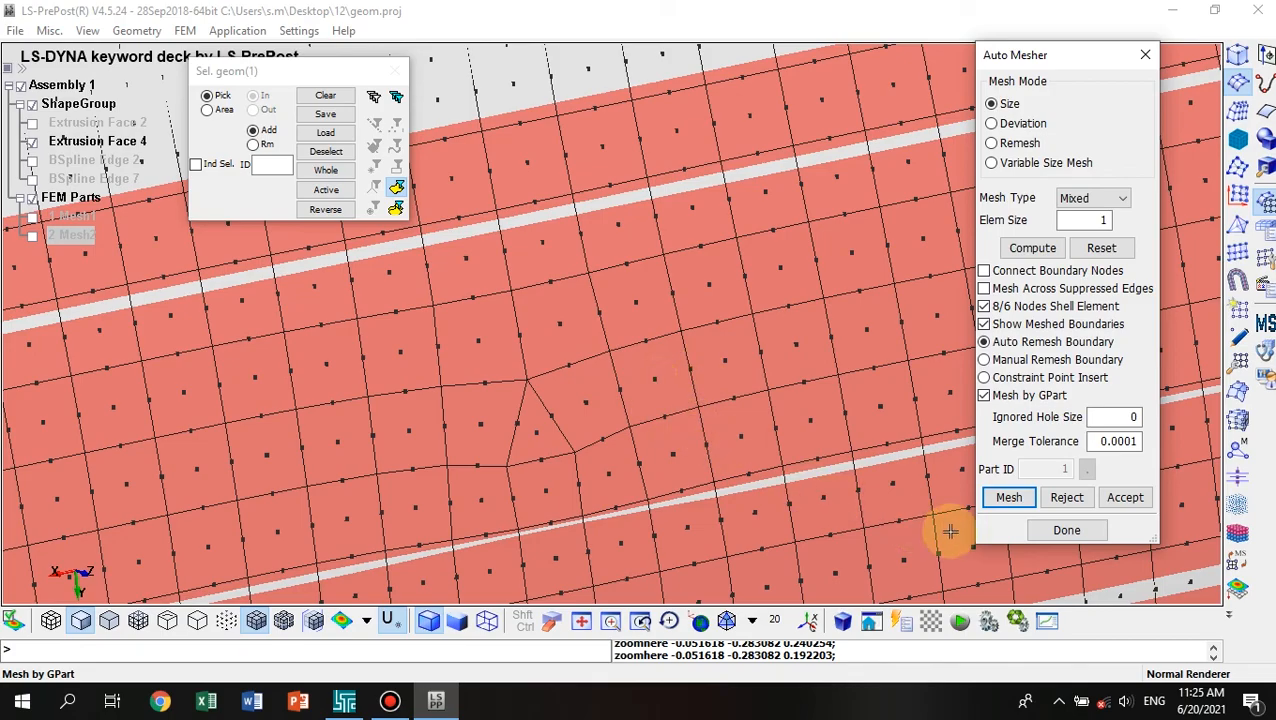
pyautogui.scroll(-6, 743, 451)
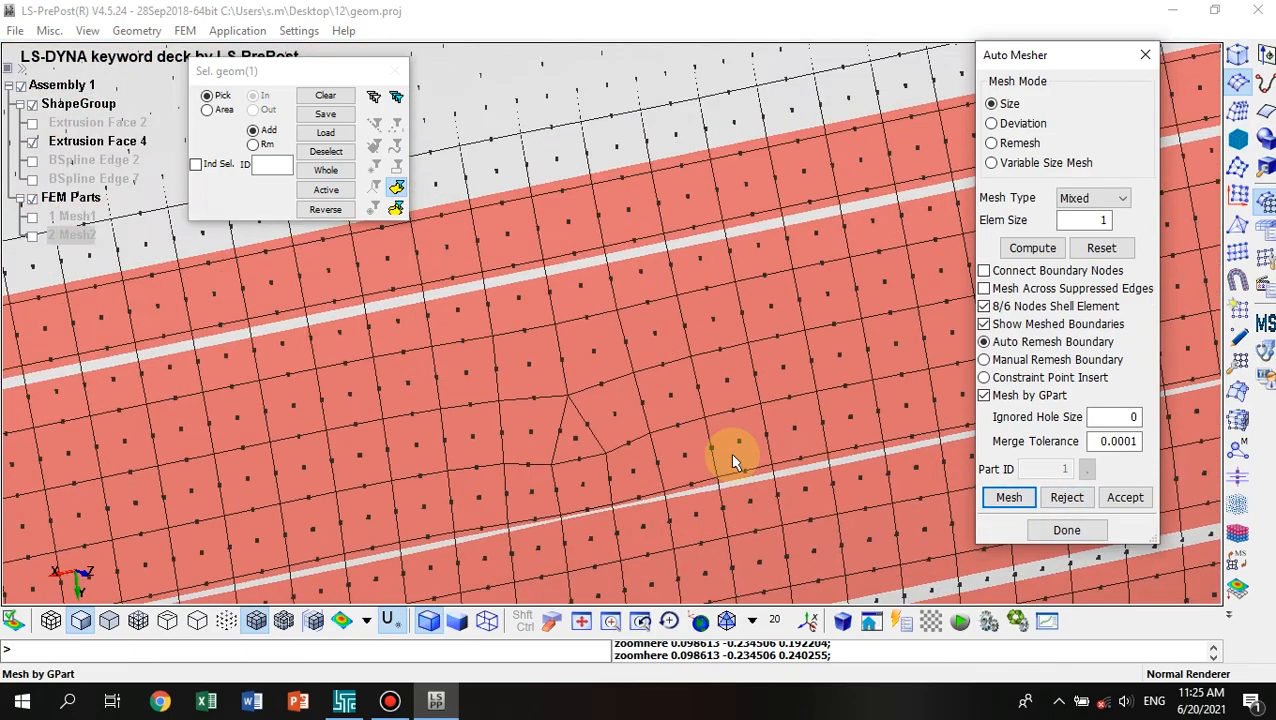
pyautogui.scroll(-2, 733, 460)
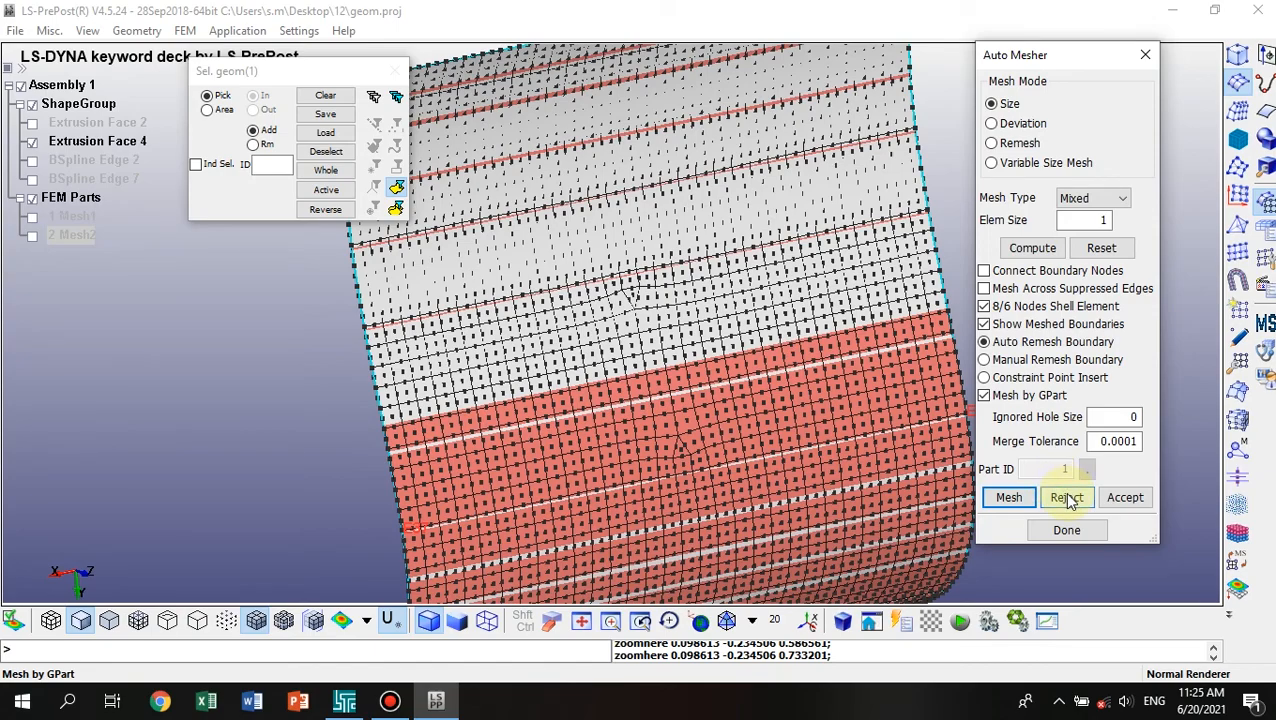
pyautogui.click(1067, 497)
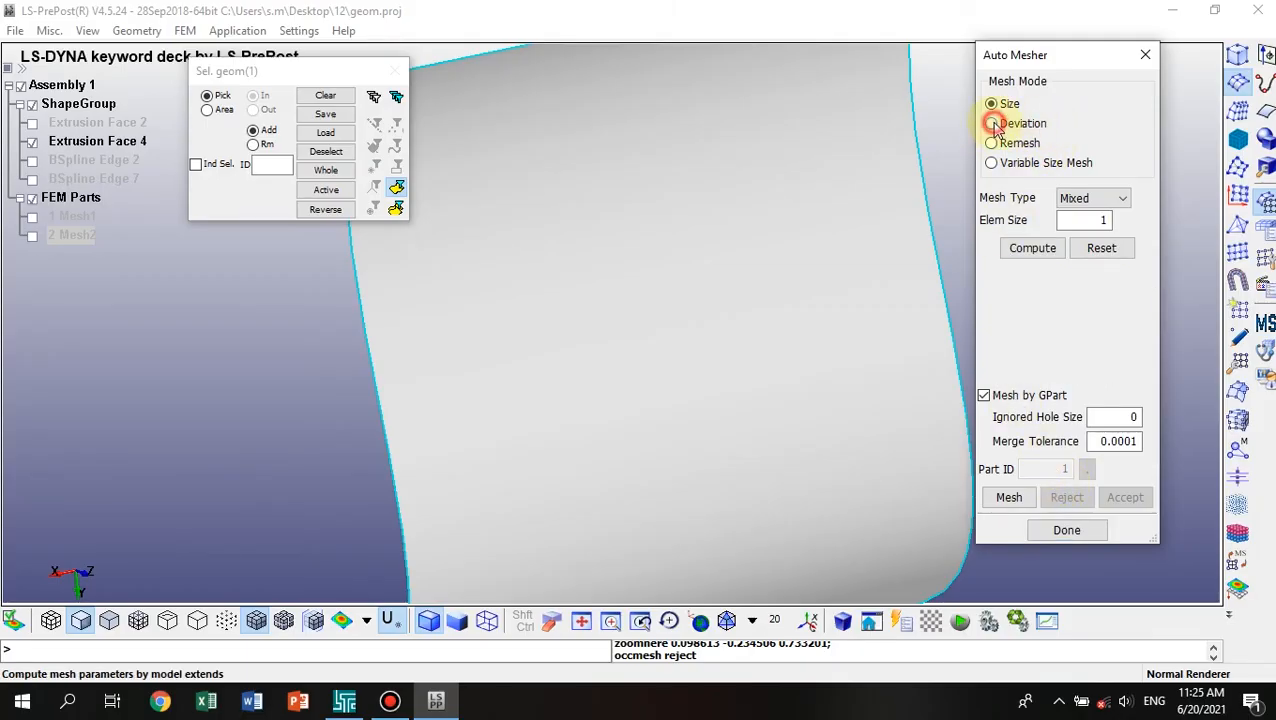
# Mesh Extrusion Face 4 in Deviation mode with computed mesh parameters and accept the result.
pyautogui.click(992, 123)
pyautogui.click(818, 250)
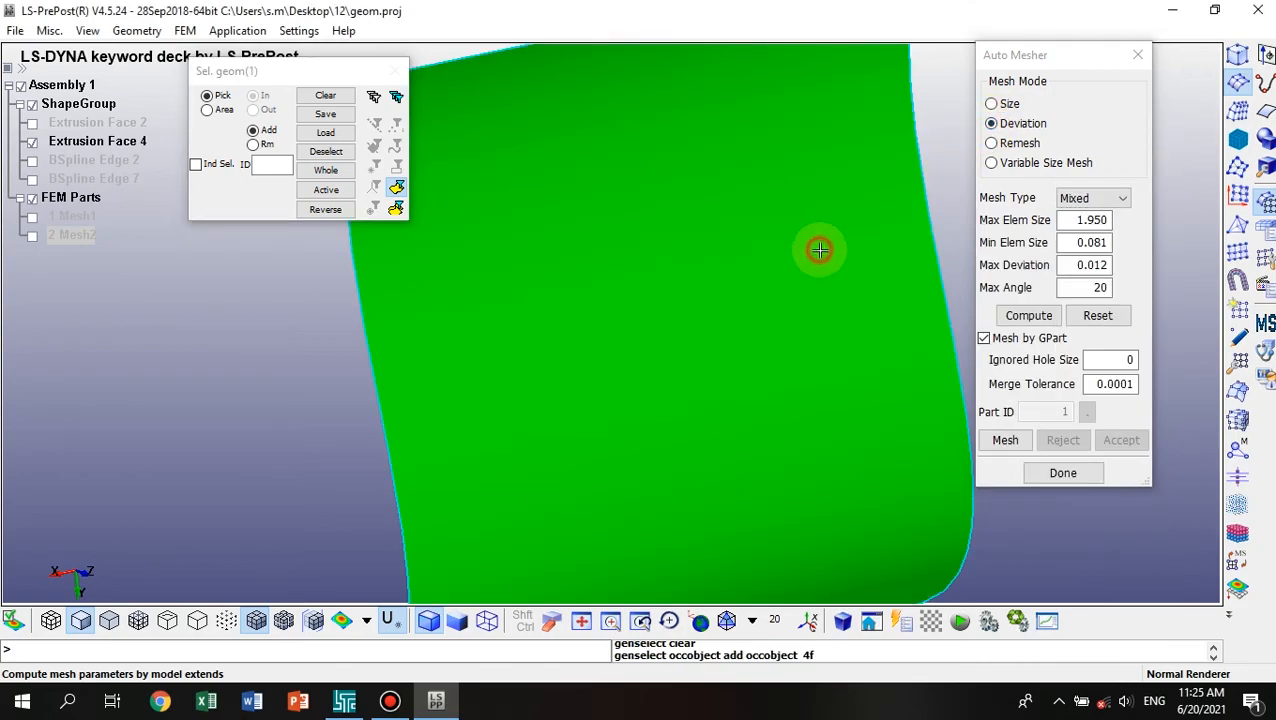
pyautogui.click(1030, 318)
pyautogui.click(1005, 440)
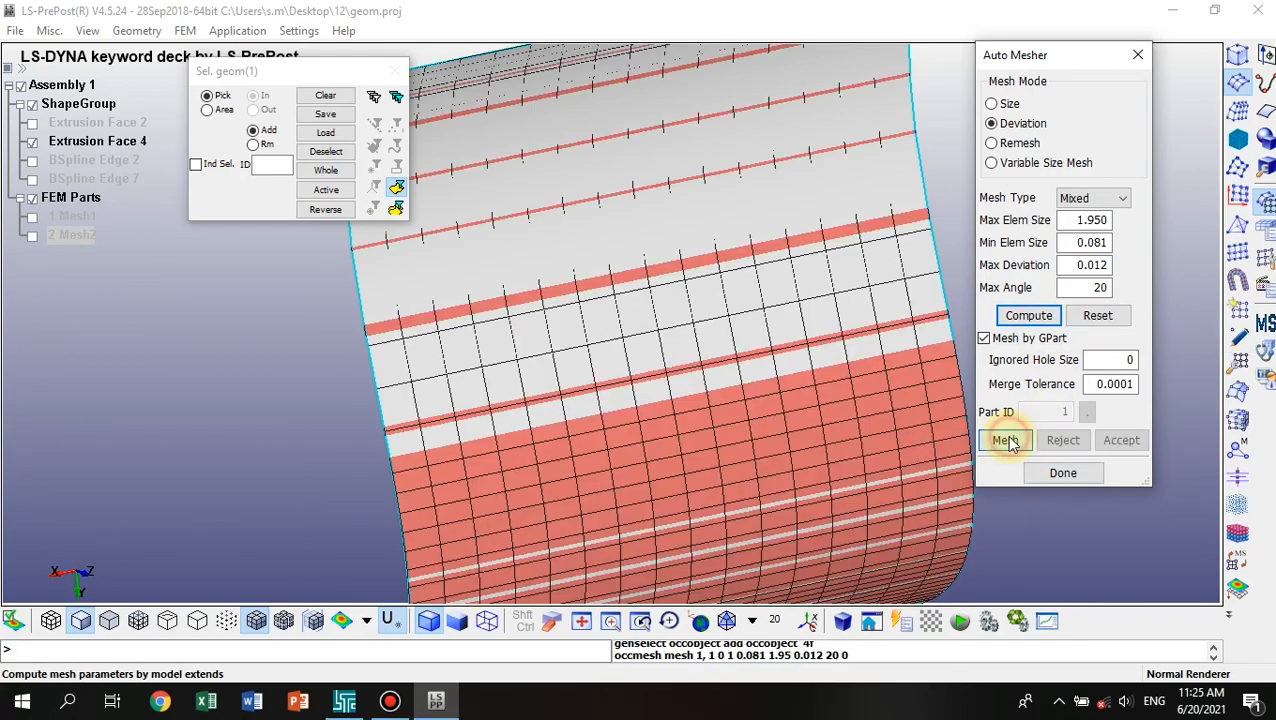
pyautogui.click(685, 426)
pyautogui.keyDown('shift'); pyautogui.moveTo(696, 398); pyautogui.dragTo(683, 305); pyautogui.keyUp('shift')
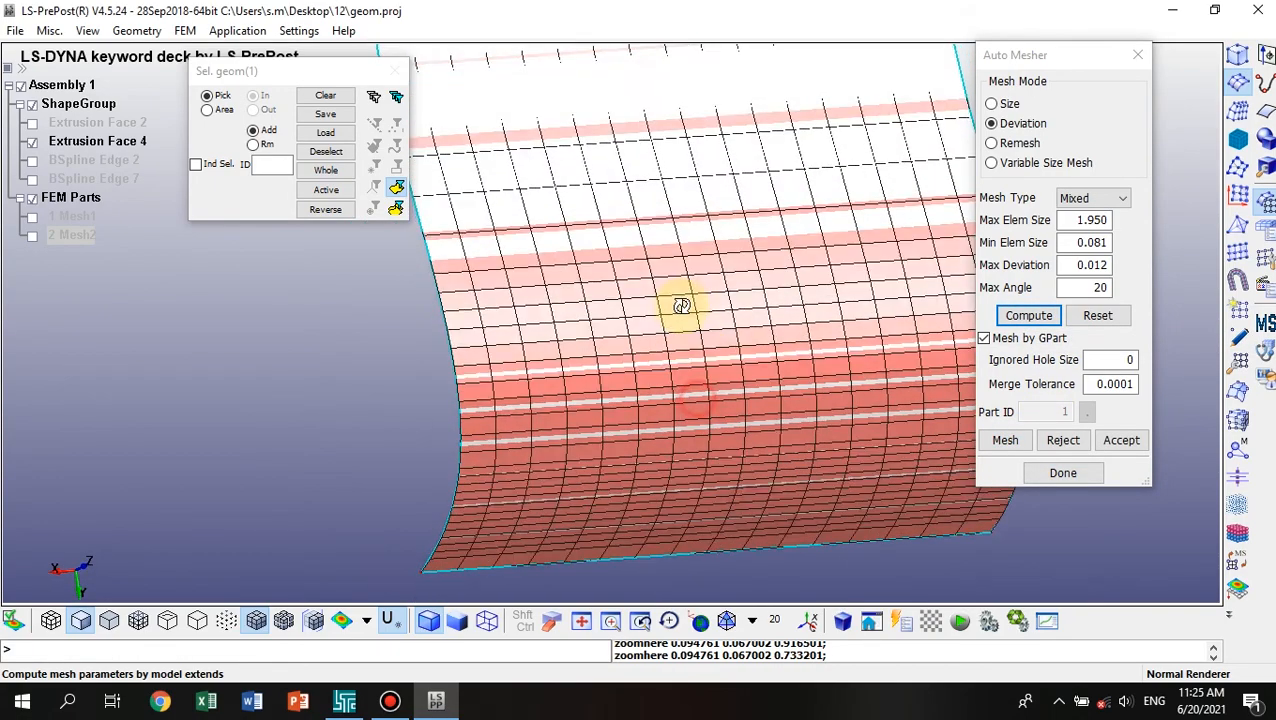
pyautogui.click(1121, 441)
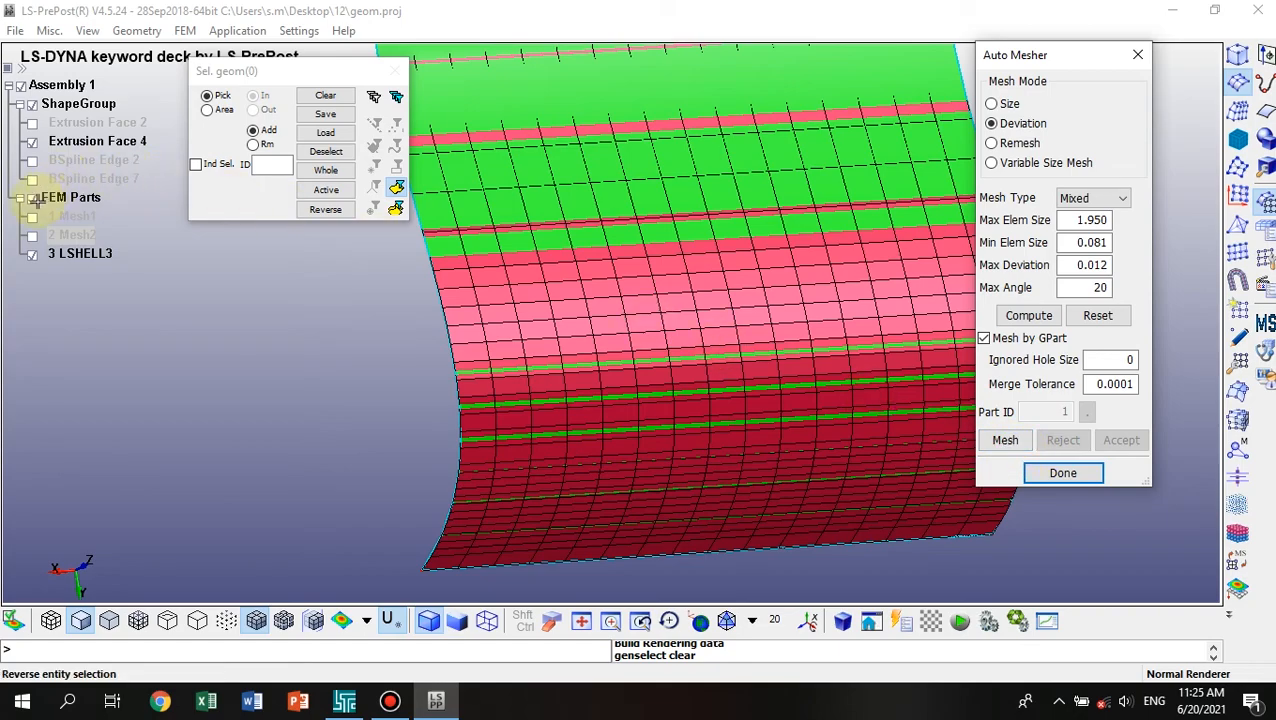
# Hide Extrusion Face 4 and examine how the deviation mesh's element size varies along the curved and flatter regions.
pyautogui.click(32, 143)
pyautogui.scroll(2, 664, 347)
pyautogui.scroll(2, 584, 499)
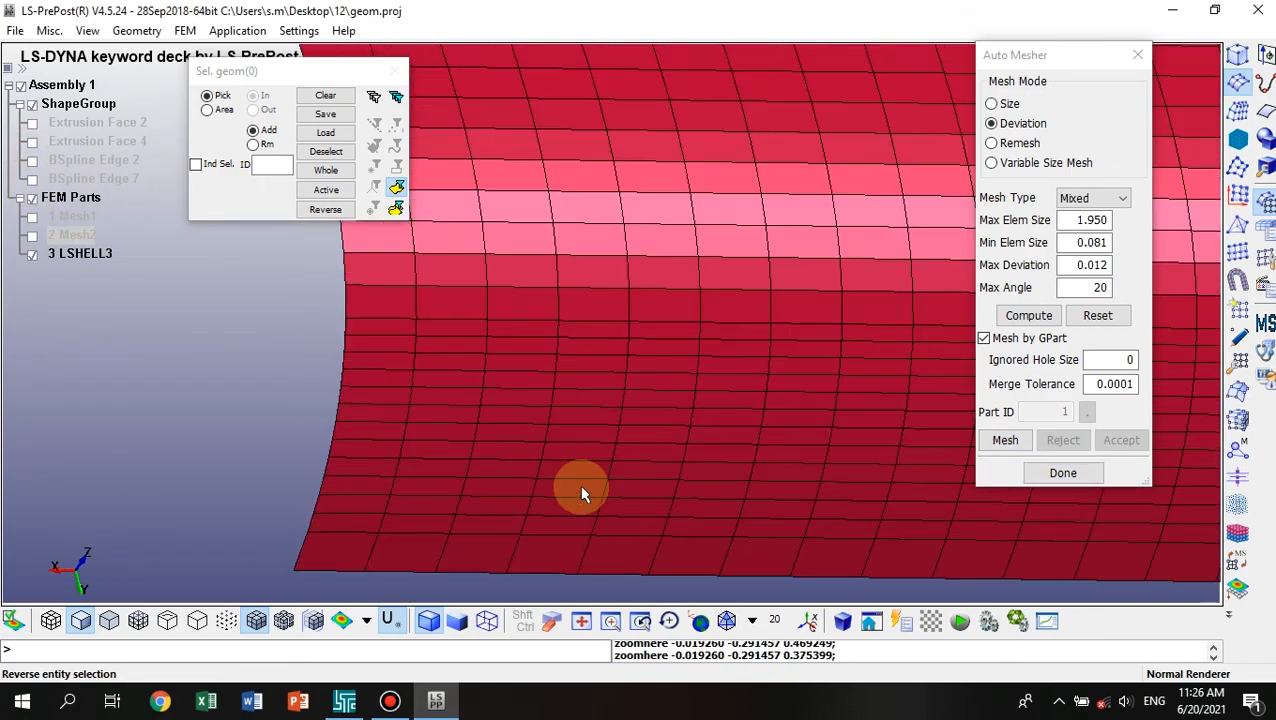
pyautogui.keyDown('shift'); pyautogui.moveTo(433, 373); pyautogui.dragTo(675, 504); pyautogui.keyUp('shift')
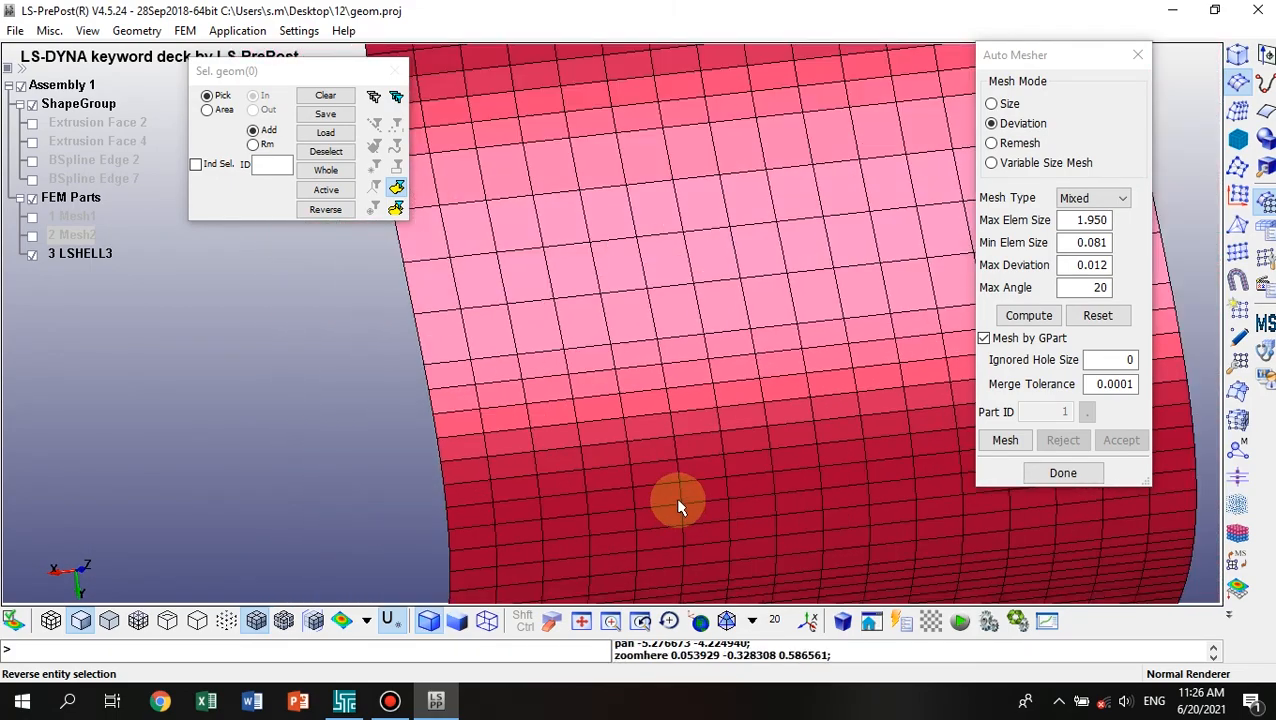
pyautogui.keyDown('shift'); pyautogui.moveTo(618, 283); pyautogui.dragTo(790, 292); pyautogui.keyUp('shift')
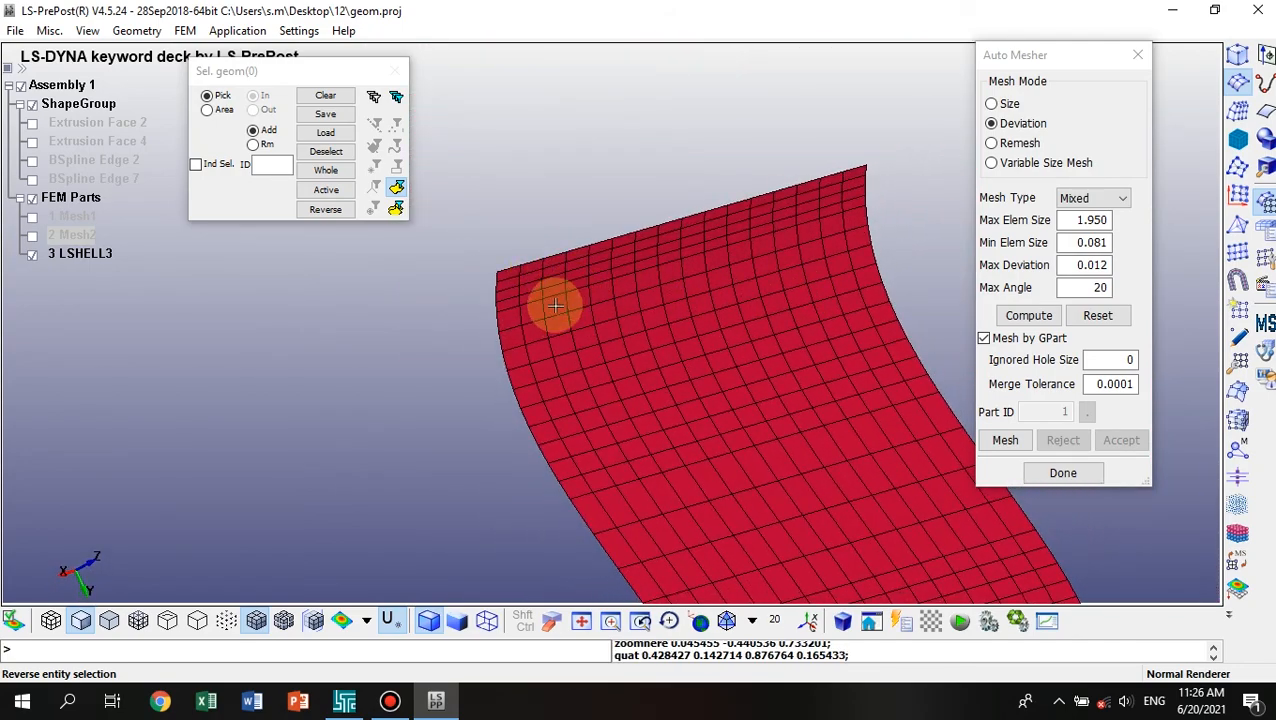
pyautogui.keyDown('shift'); pyautogui.moveTo(746, 455); pyautogui.dragTo(666, 401); pyautogui.keyUp('shift')
pyautogui.keyDown('shift'); pyautogui.scroll(2, 666, 401); pyautogui.keyUp('shift')
pyautogui.keyDown('shift'); pyautogui.moveTo(667, 402); pyautogui.dragTo(662, 307, button='right'); pyautogui.keyUp('shift')
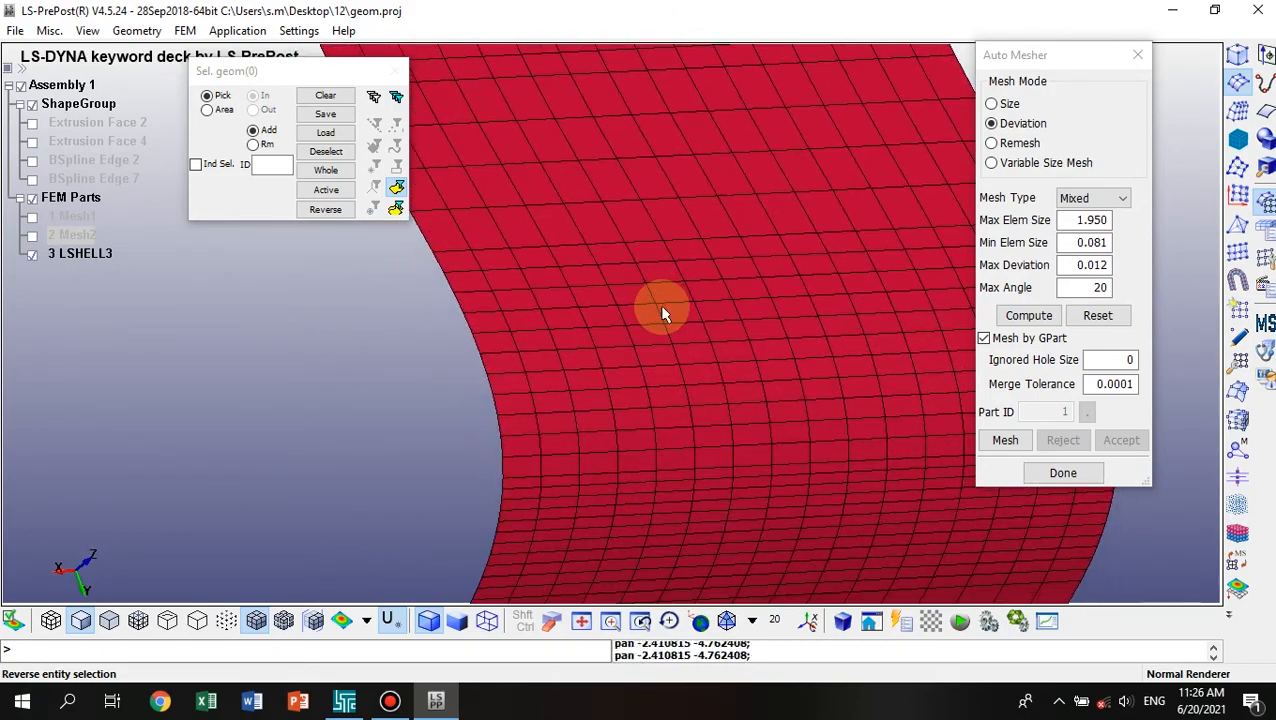
pyautogui.keyDown('shift'); pyautogui.scroll(-2, 684, 322); pyautogui.keyUp('shift')
pyautogui.keyDown('shift'); pyautogui.scroll(1, 684, 322); pyautogui.keyUp('shift')
pyautogui.keyDown('shift'); pyautogui.moveTo(709, 344); pyautogui.dragTo(609, 364, button='right'); pyautogui.keyUp('shift')
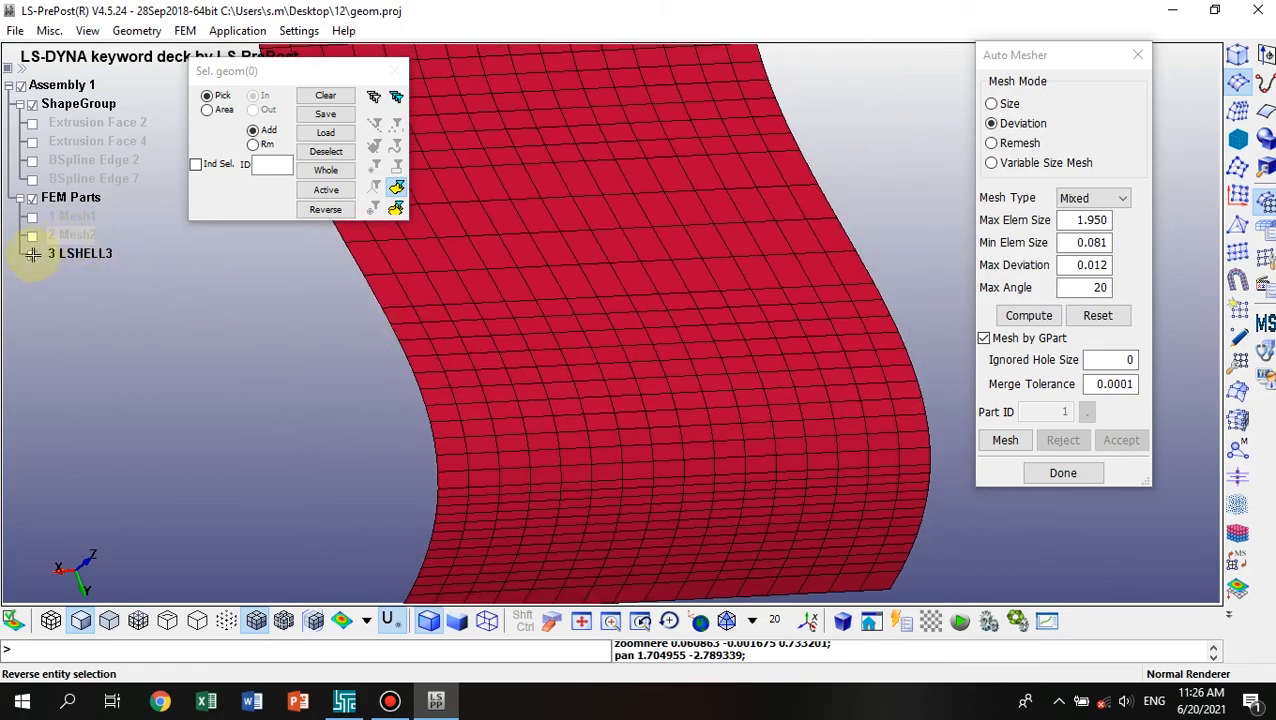
# Rename the deviation mesh part LSHELL3 as Mesh3 and hide it.
pyautogui.click(57, 254)
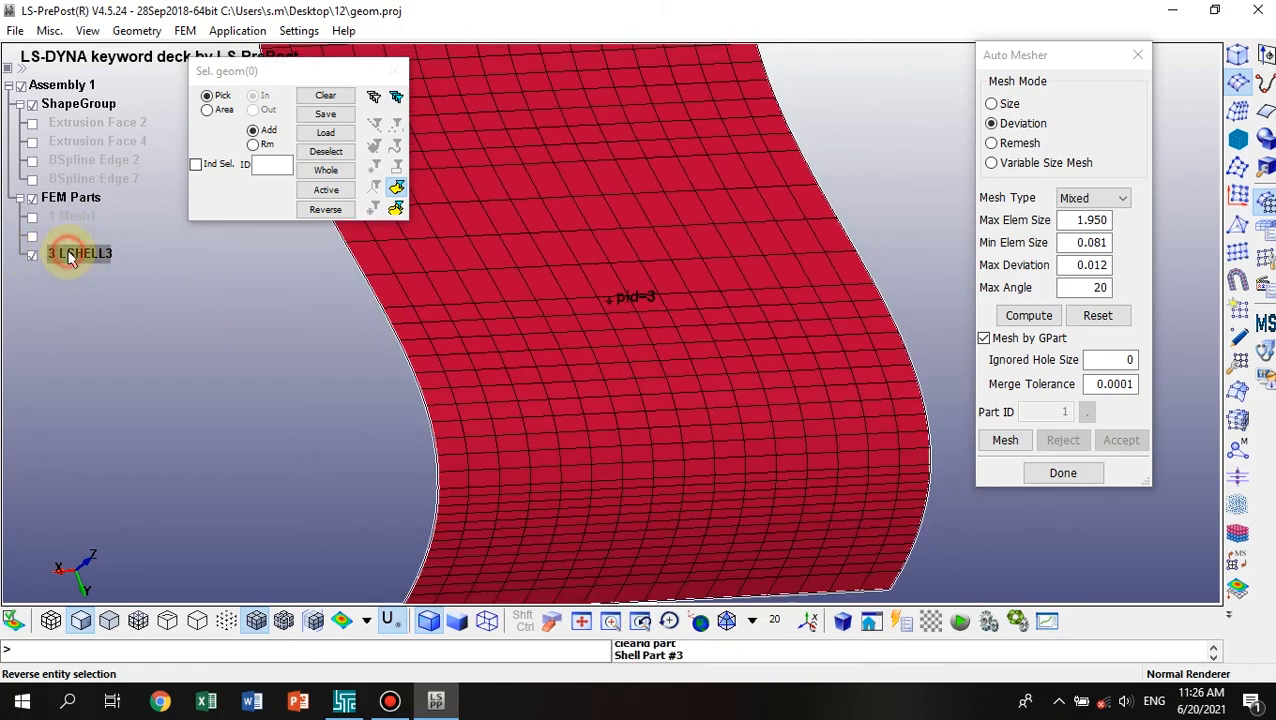
pyautogui.rightClick(64, 253)
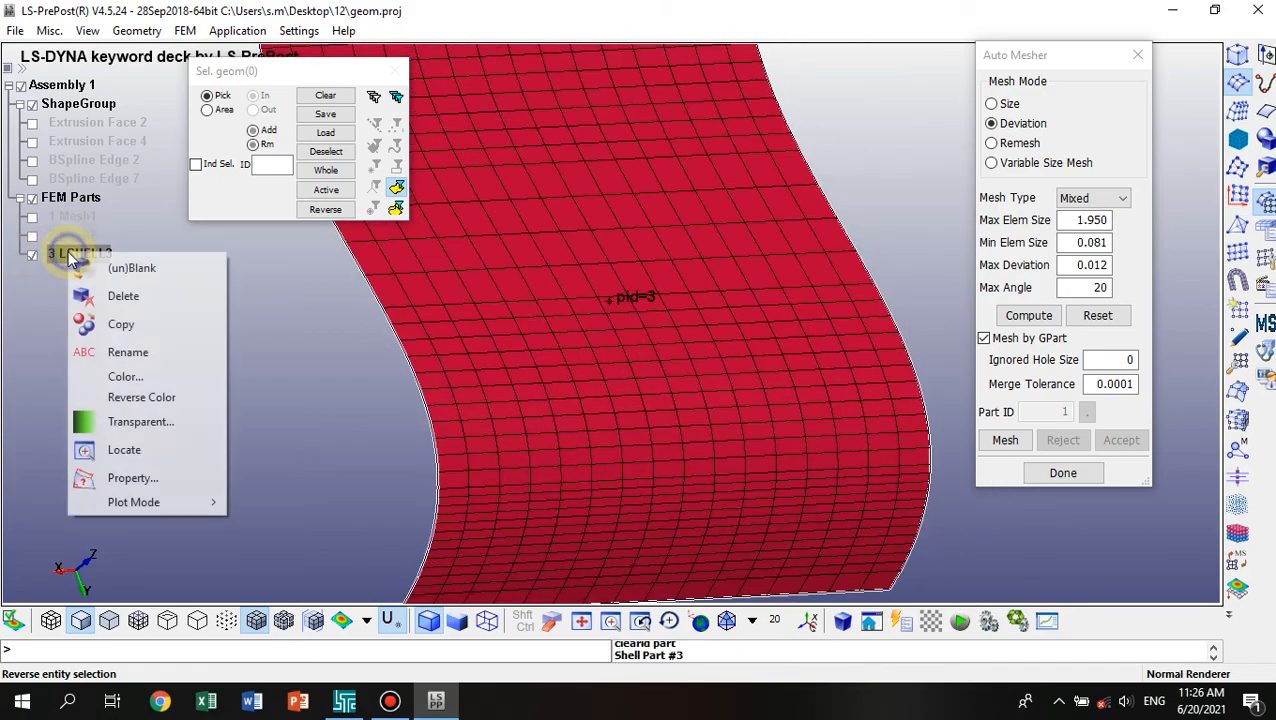
pyautogui.click(128, 352)
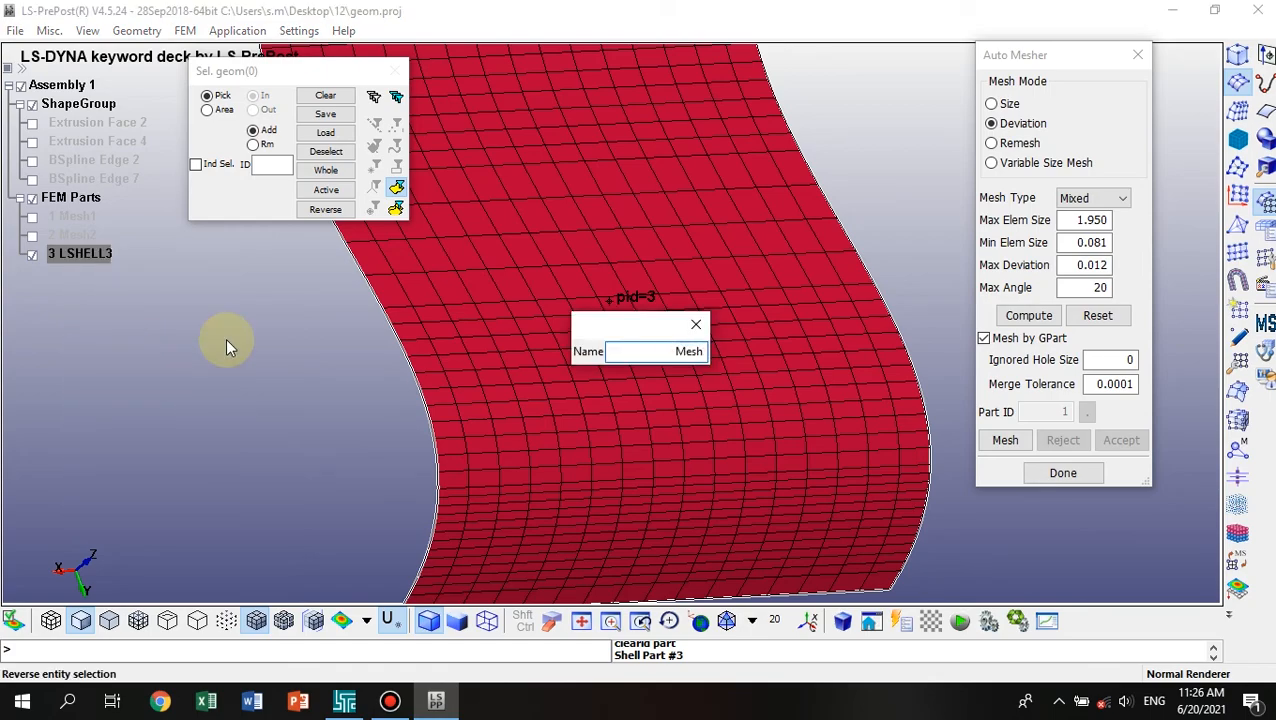
pyautogui.press('Return')
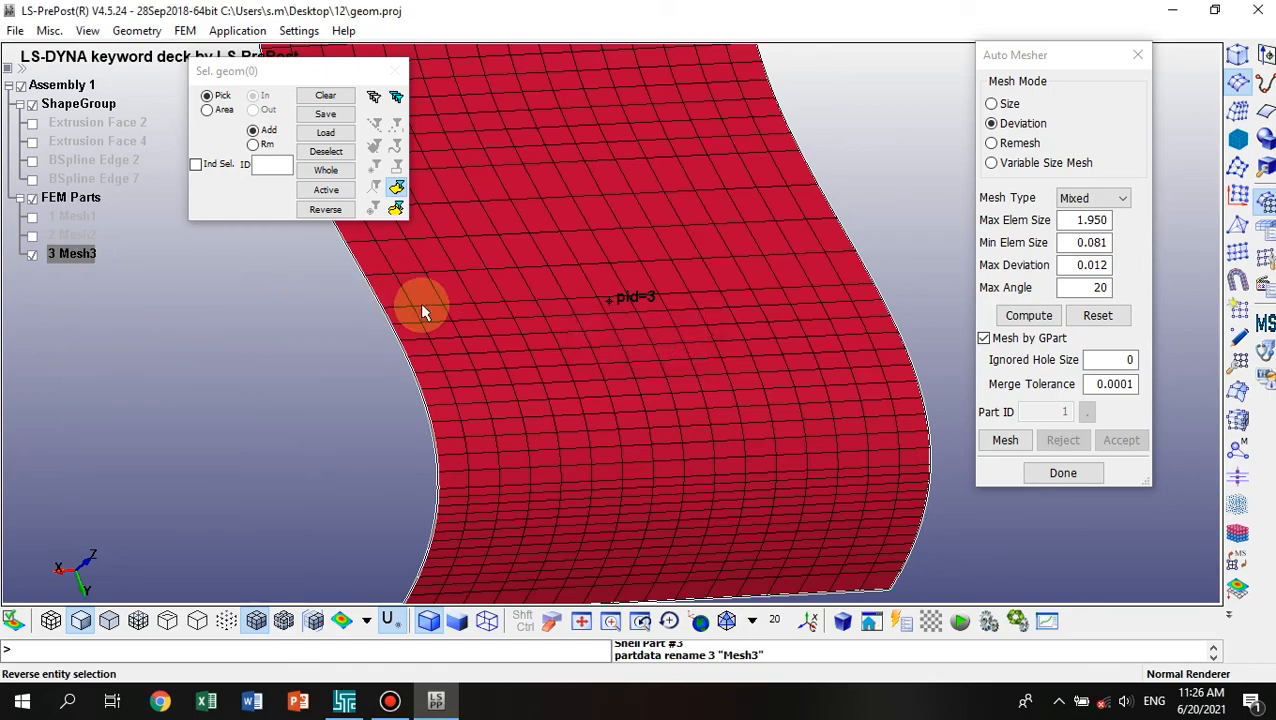
pyautogui.click(25, 254)
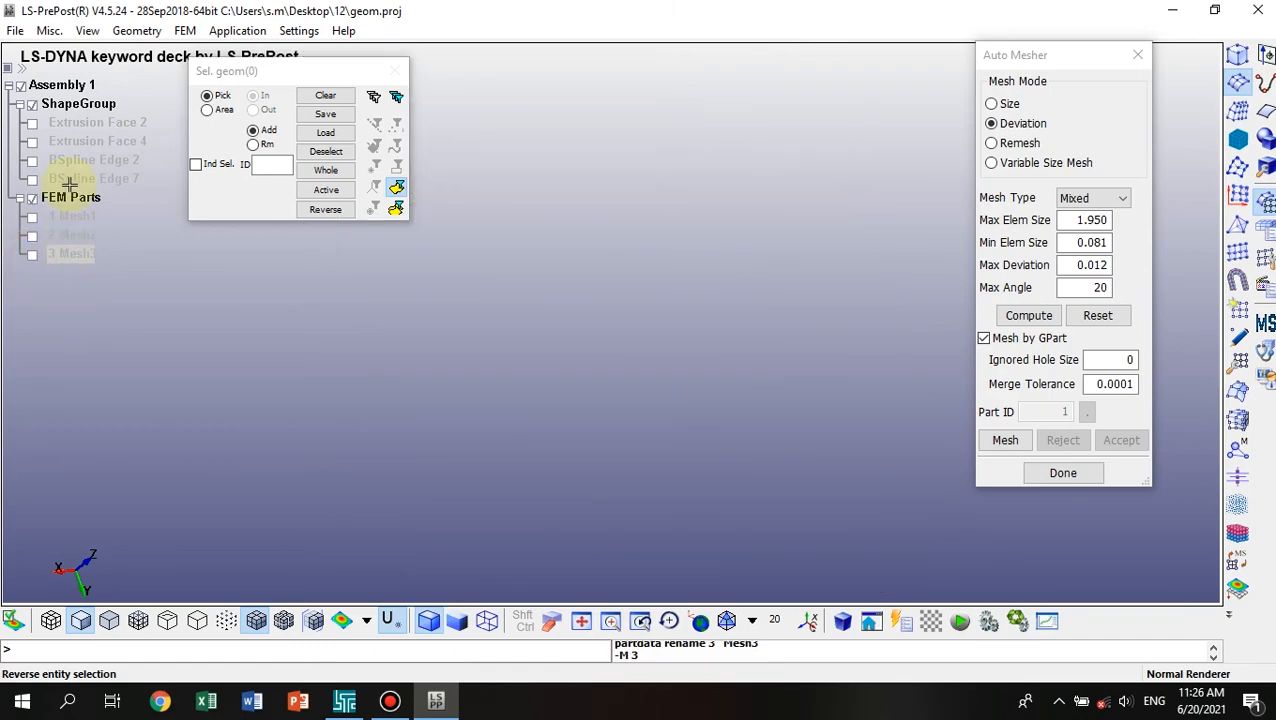
# Show Extrusion Face 4 and mesh it in Deviation mode with max element size 5 and min element size 1.
pyautogui.click(33, 142)
pyautogui.click(702, 303)
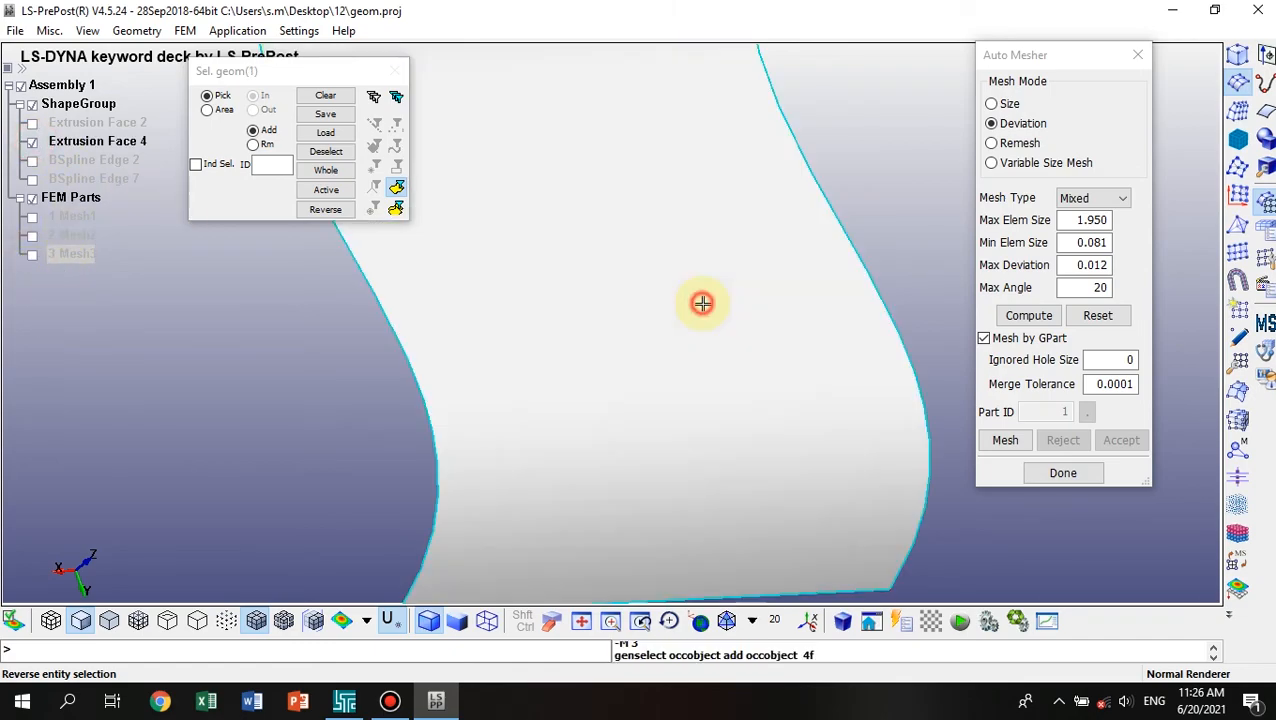
pyautogui.doubleClick(1076, 223)
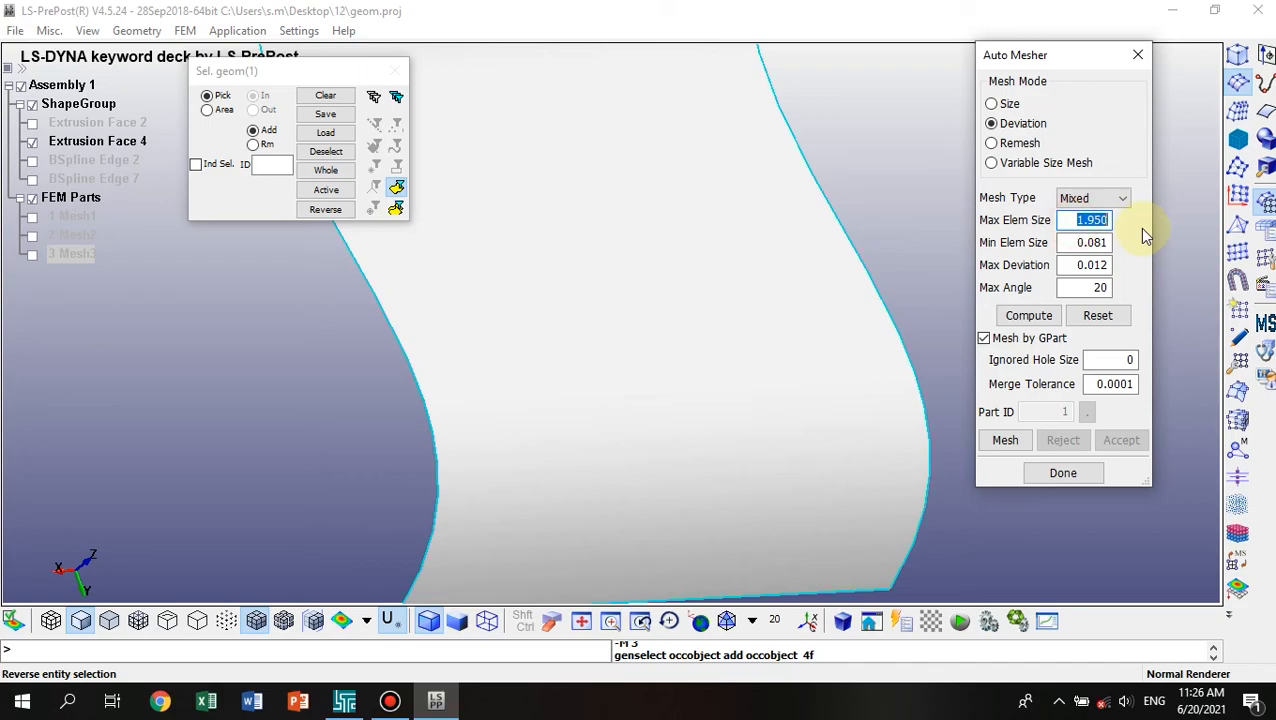
pyautogui.write('5')
pyautogui.doubleClick(1080, 243)
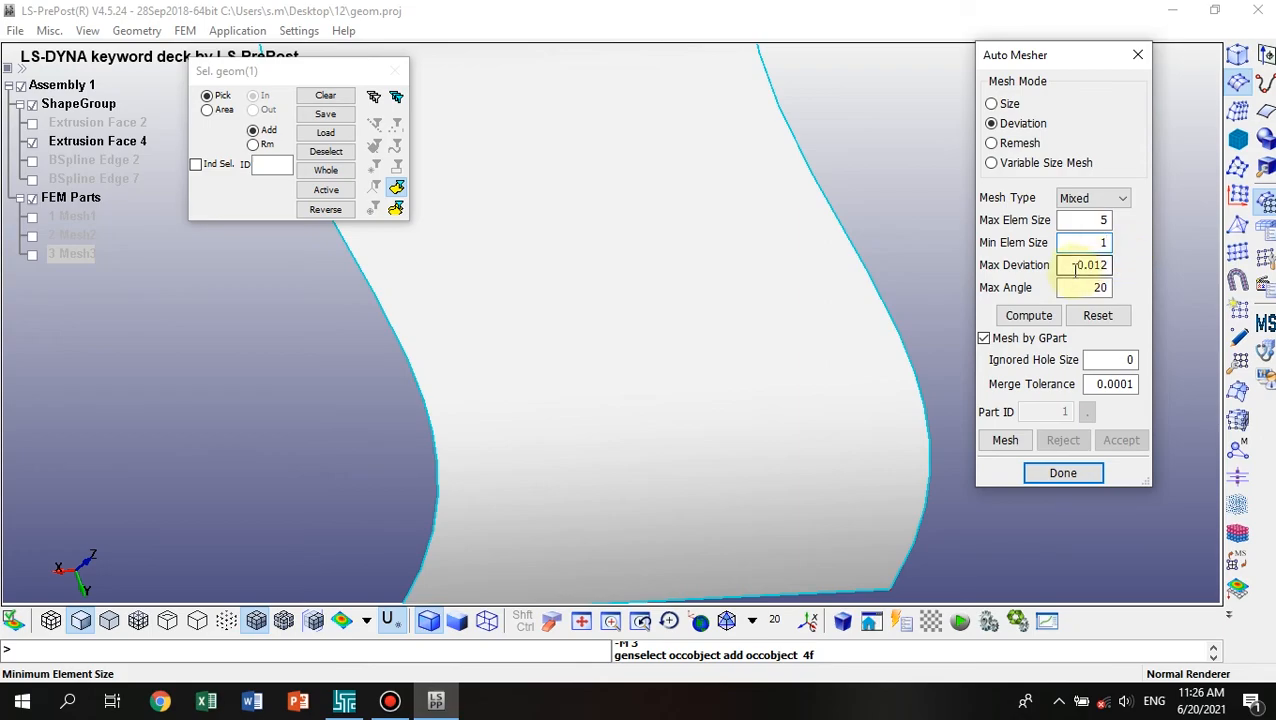
pyautogui.click(1005, 441)
# Examine the trial mesh's element sizes along the flat and curved regions of the surface.
pyautogui.keyDown('ctrl'); pyautogui.moveTo(735, 341); pyautogui.dragTo(535, 432); pyautogui.keyUp('ctrl')
pyautogui.scroll(-1, 535, 433)
pyautogui.scroll(1, 535, 433)
pyautogui.scroll(-3, 535, 433)
pyautogui.keyDown('shift'); pyautogui.moveTo(612, 299); pyautogui.dragTo(555, 265); pyautogui.keyUp('shift')
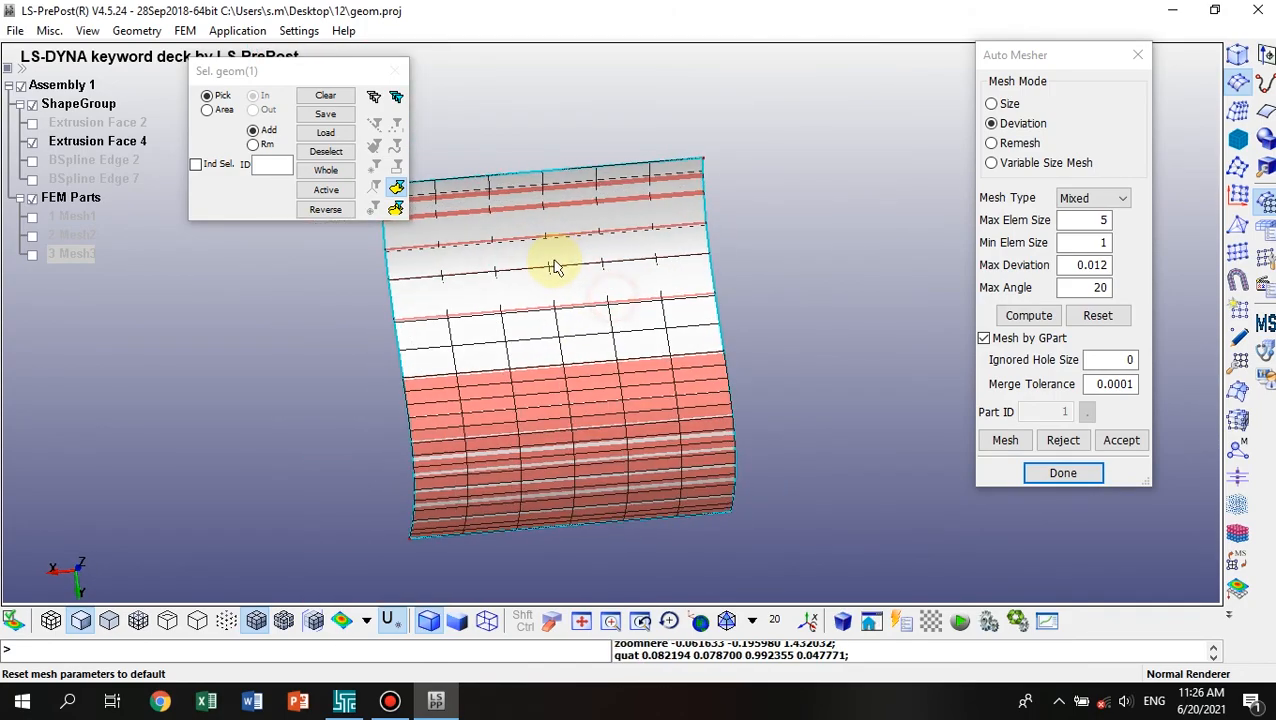
pyautogui.scroll(5, 590, 398)
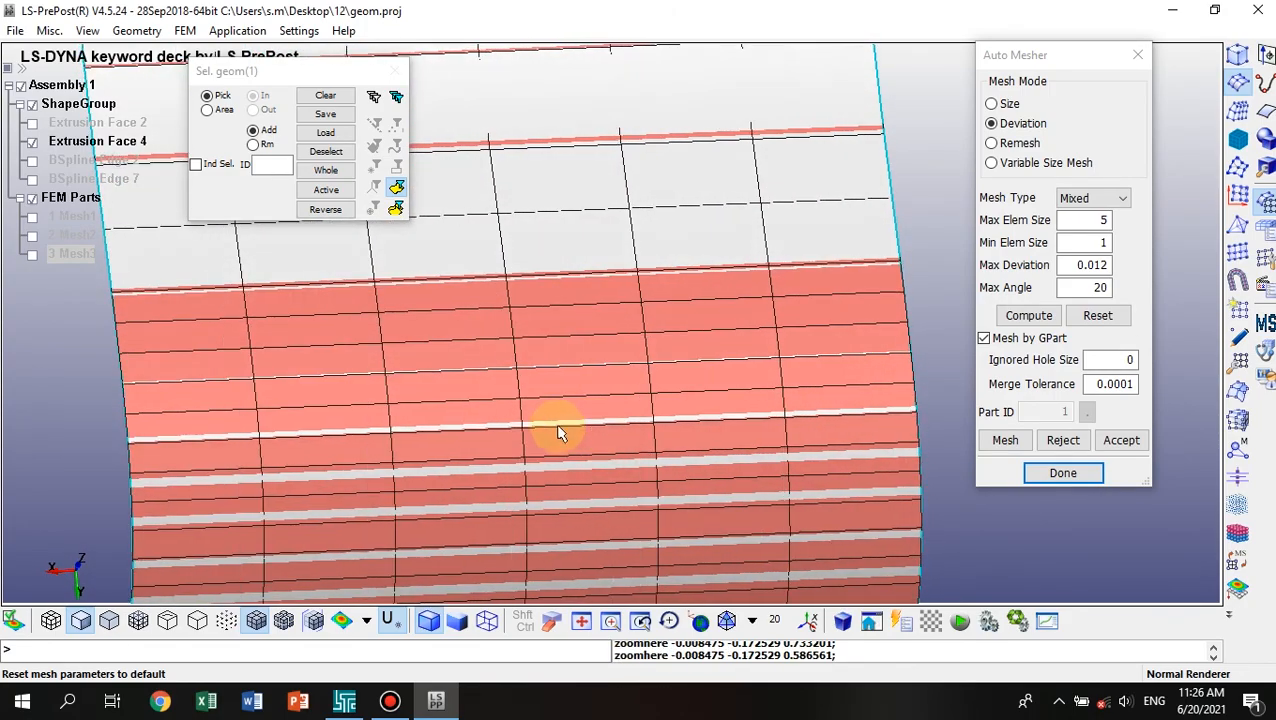
pyautogui.scroll(4, 328, 441)
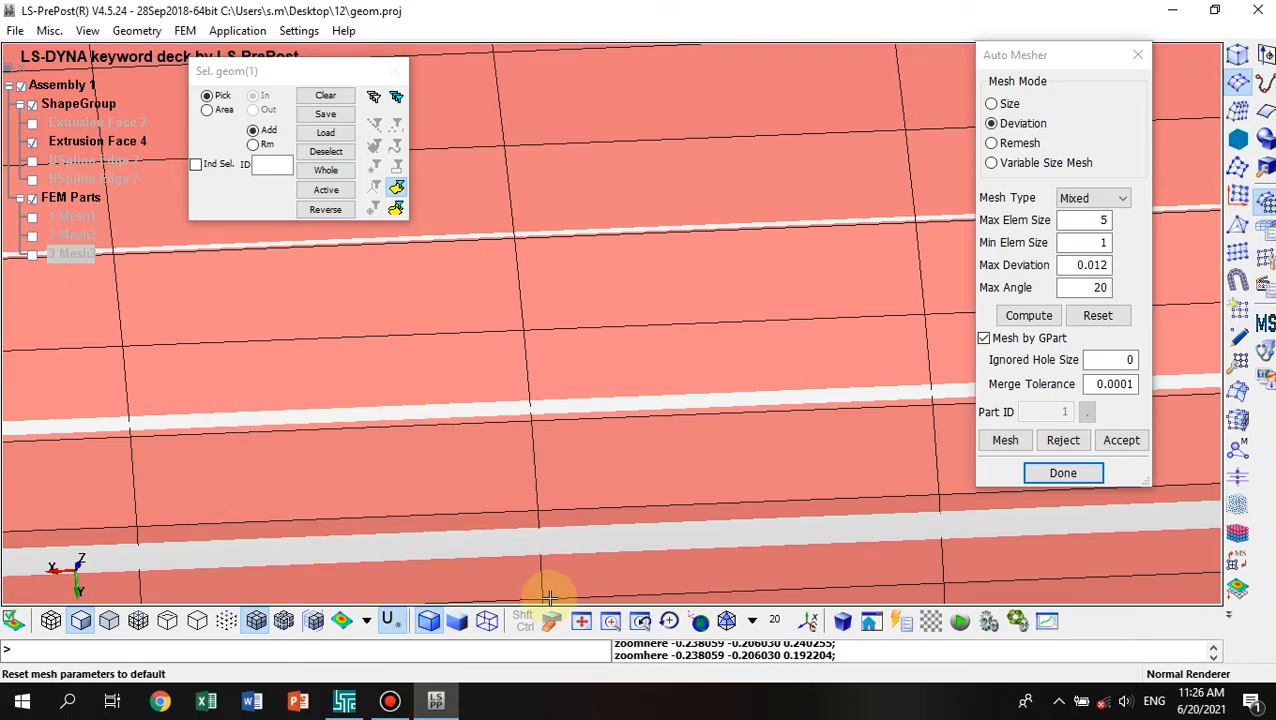
pyautogui.click(582, 621)
# Reject the coarse mesh and remesh the face with max element size 2, checking the resulting elements.
pyautogui.click(1100, 221)
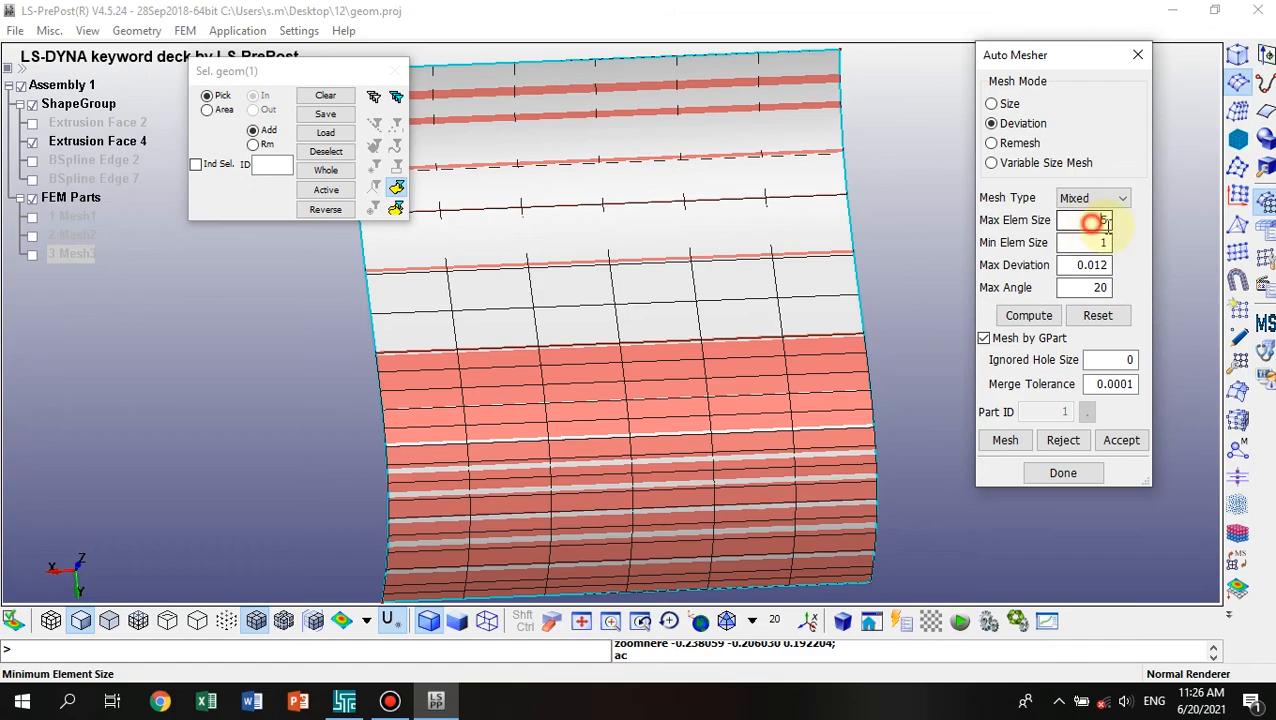
pyautogui.click(1063, 440)
pyautogui.click(1005, 440)
pyautogui.scroll(2, 696, 380)
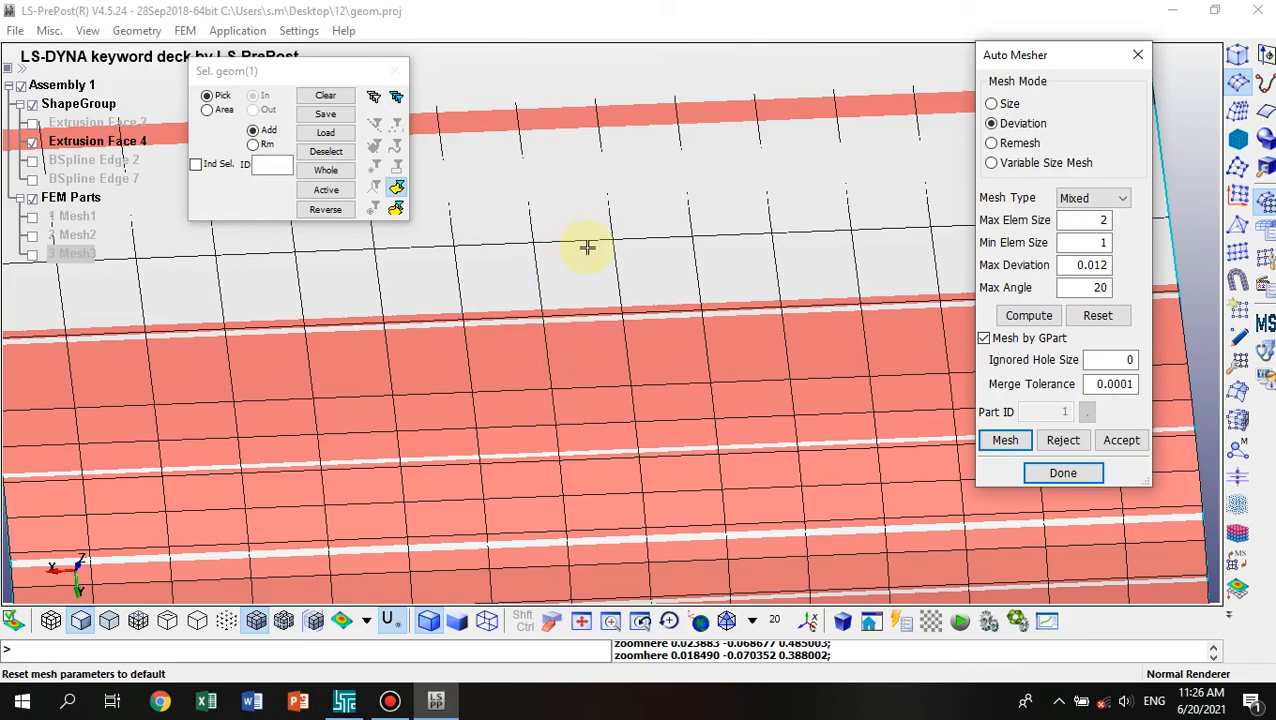
pyautogui.scroll(-3, 595, 296)
pyautogui.scroll(5, 634, 437)
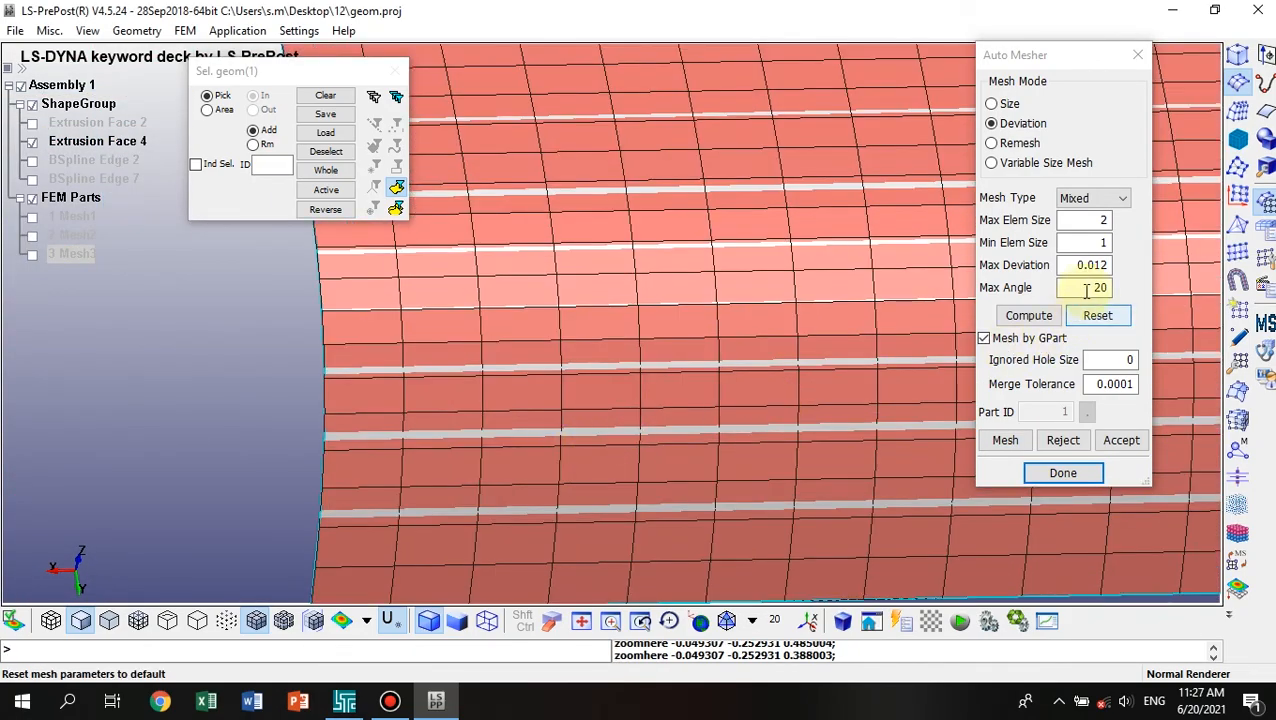
# Reject the mesh, remesh the face with max deviation 0.001, inspect the elements, and accept the result.
pyautogui.moveTo(1093, 264); pyautogui.dragTo(1118, 264)
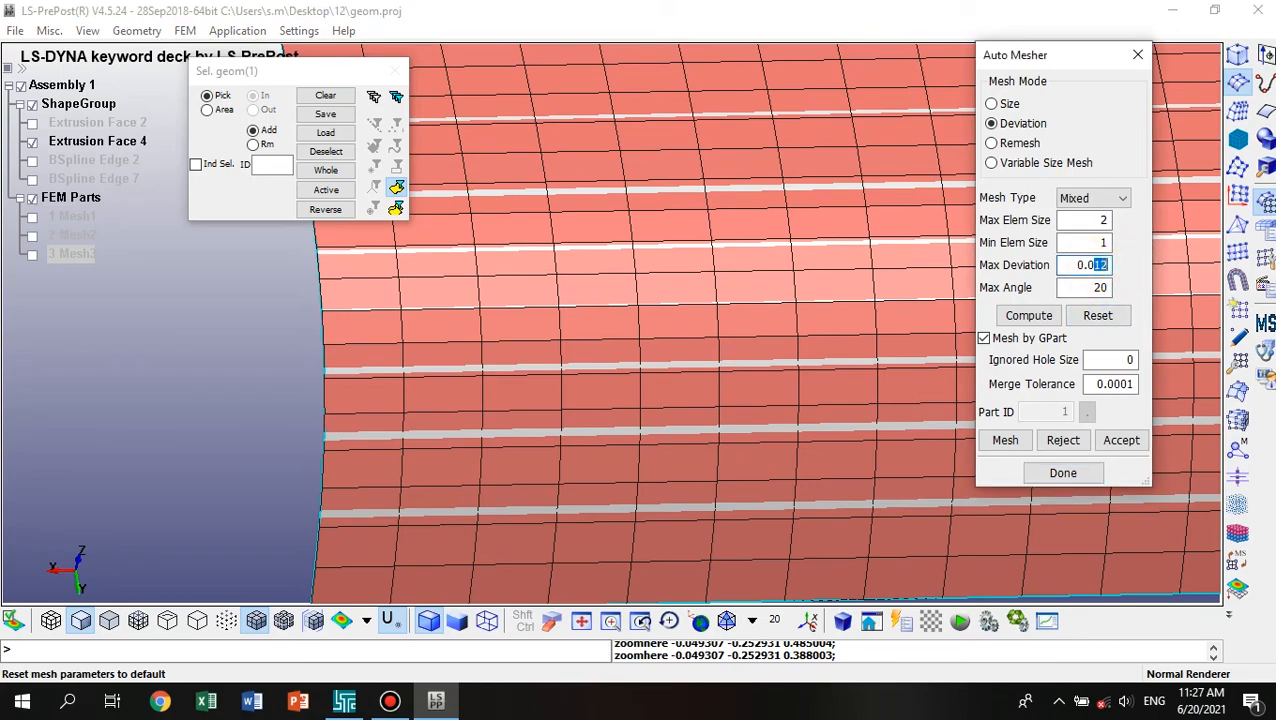
pyautogui.click(1053, 440)
pyautogui.click(1004, 442)
pyautogui.scroll(-5, 803, 422)
pyautogui.scroll(1, 795, 315)
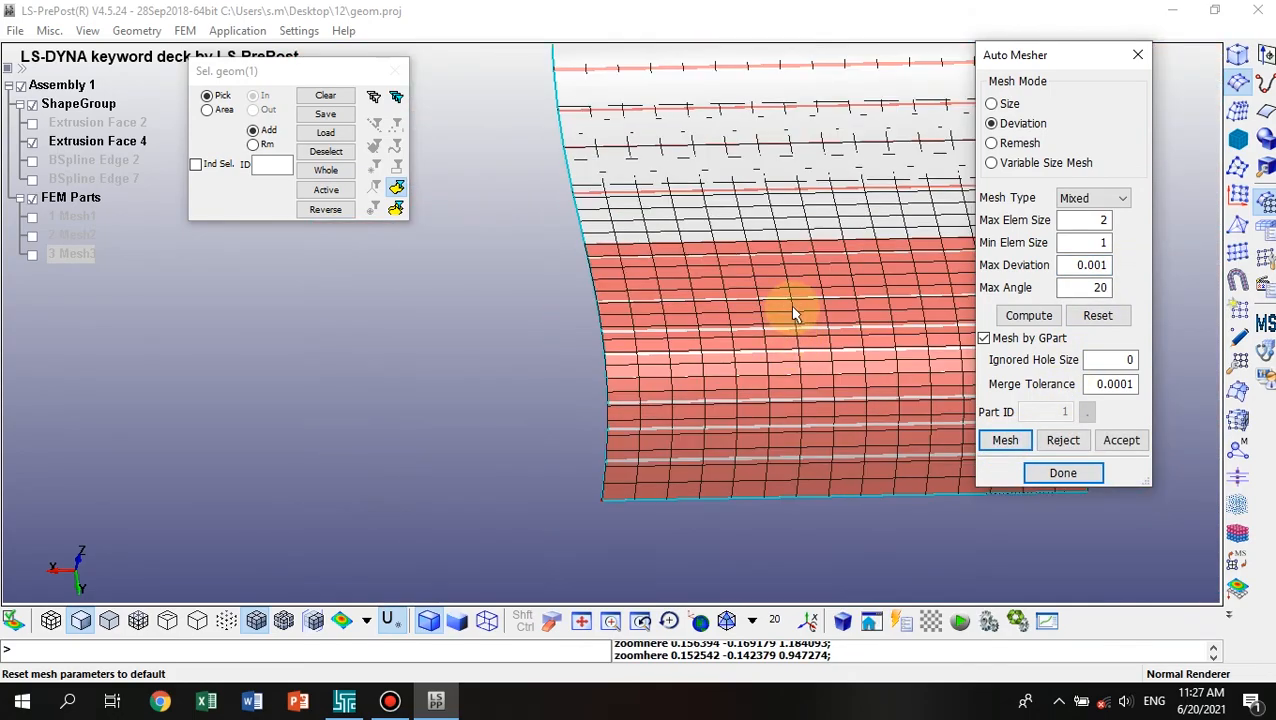
pyautogui.keyDown('shift'); pyautogui.moveTo(793, 315); pyautogui.dragTo(456, 367, button='right'); pyautogui.keyUp('shift')
pyautogui.scroll(-1, 695, 374)
pyautogui.scroll(1, 695, 374)
pyautogui.scroll(1, 693, 376)
pyautogui.keyDown('shift'); pyautogui.moveTo(695, 357); pyautogui.dragTo(656, 534); pyautogui.keyUp('shift')
pyautogui.keyDown('shift'); pyautogui.moveTo(499, 382); pyautogui.dragTo(735, 405, button='right'); pyautogui.keyUp('shift')
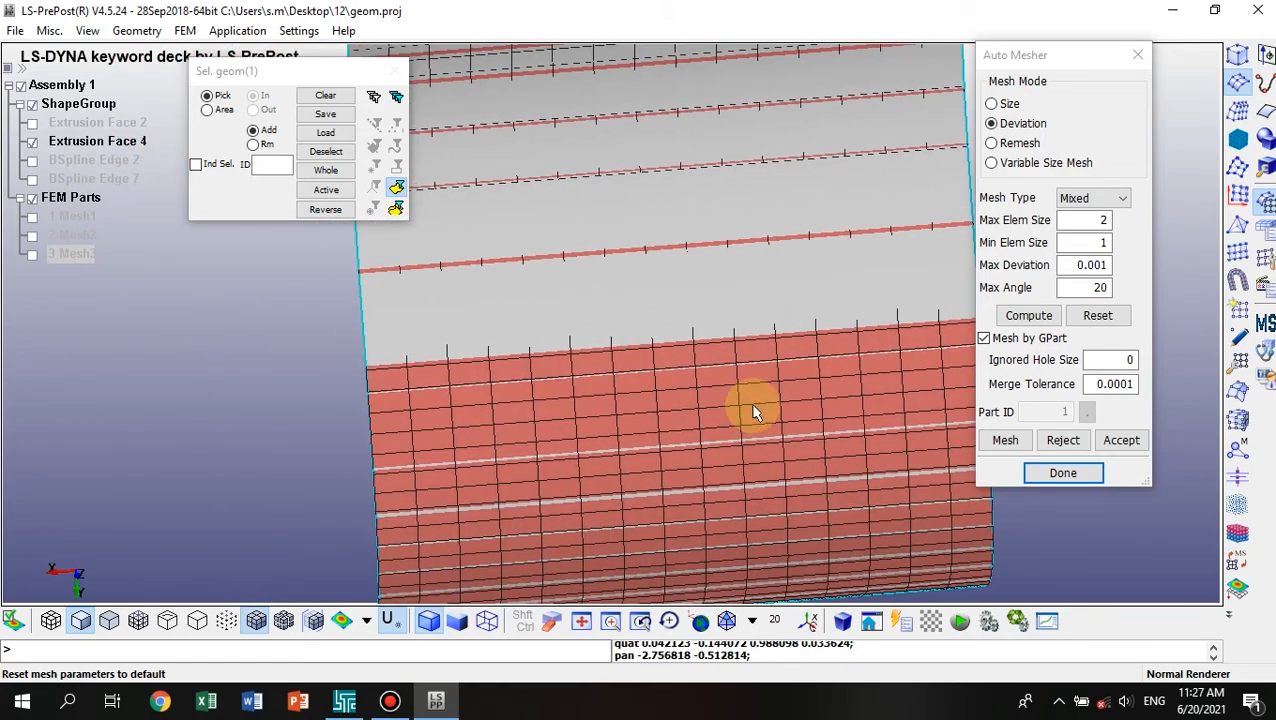
pyautogui.click(1122, 441)
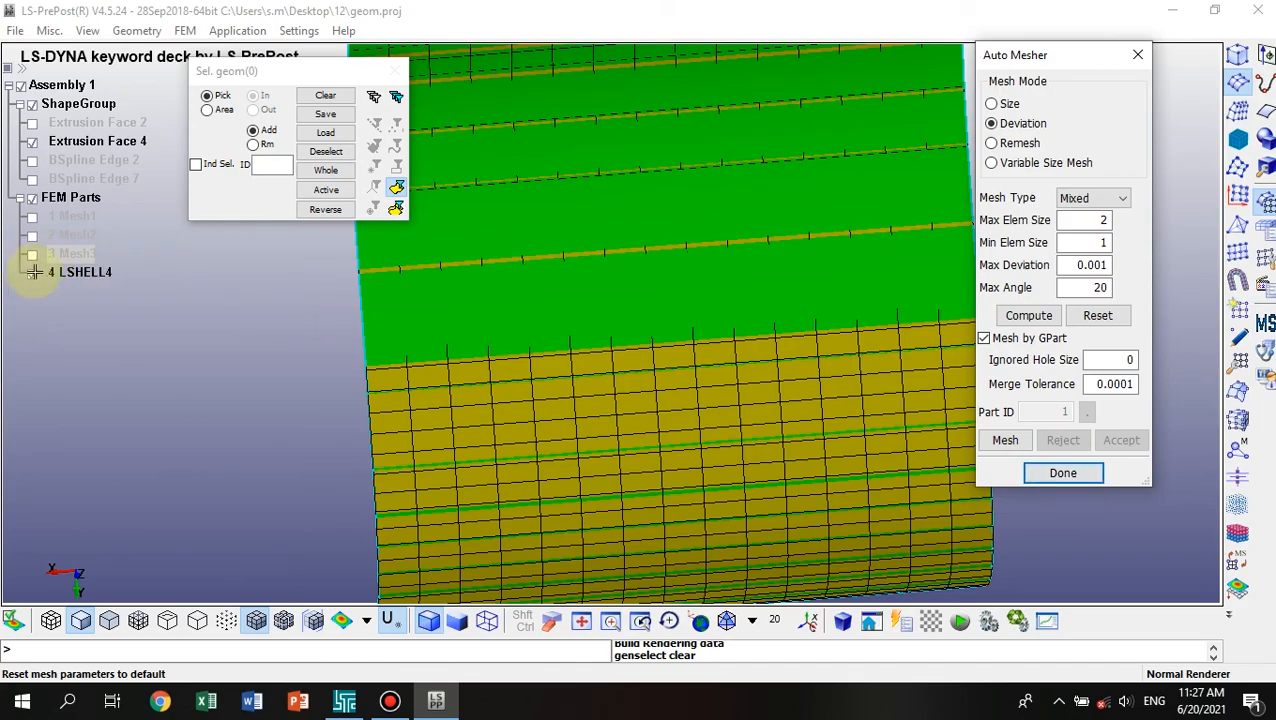
# Hide Extrusion Face 4 and rename the new mesh part LSHELL4 as Mesh4.
pyautogui.click(32, 143)
pyautogui.keyDown('shift'); pyautogui.moveTo(436, 333); pyautogui.dragTo(539, 381); pyautogui.keyUp('shift')
pyautogui.scroll(-2, 797, 257)
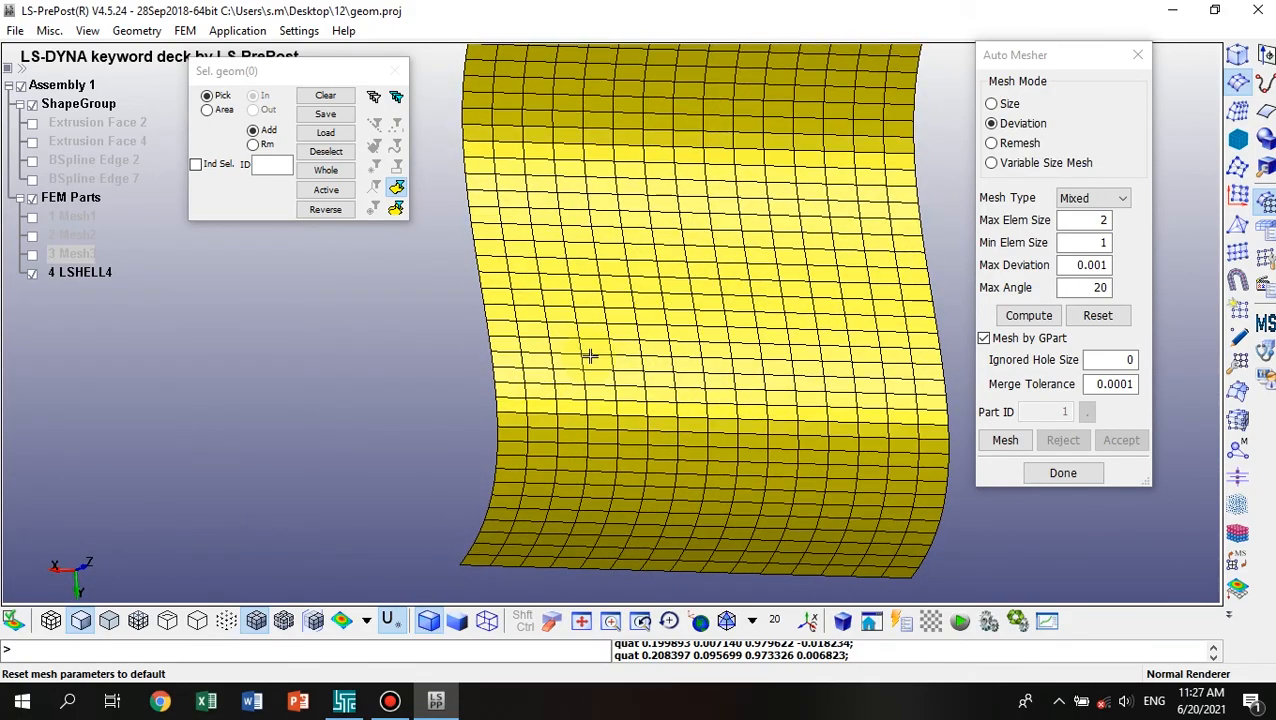
pyautogui.click(70, 275)
pyautogui.rightClick(70, 275)
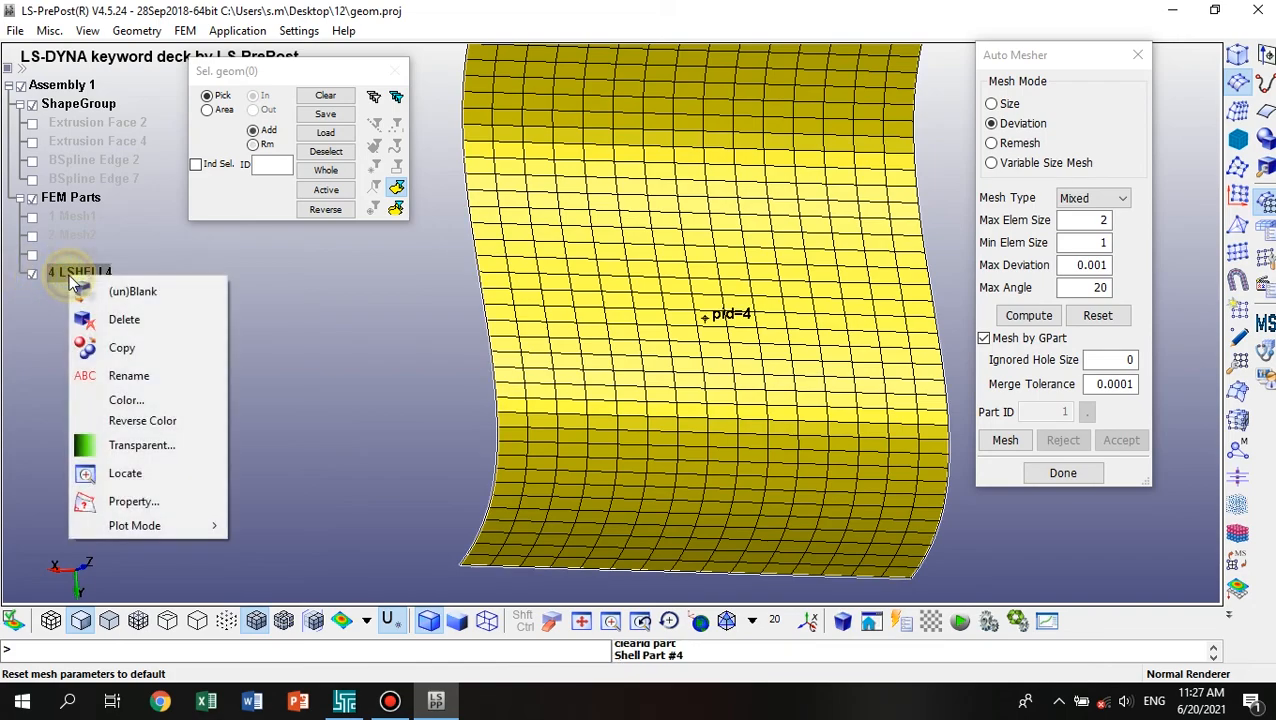
pyautogui.click(103, 376)
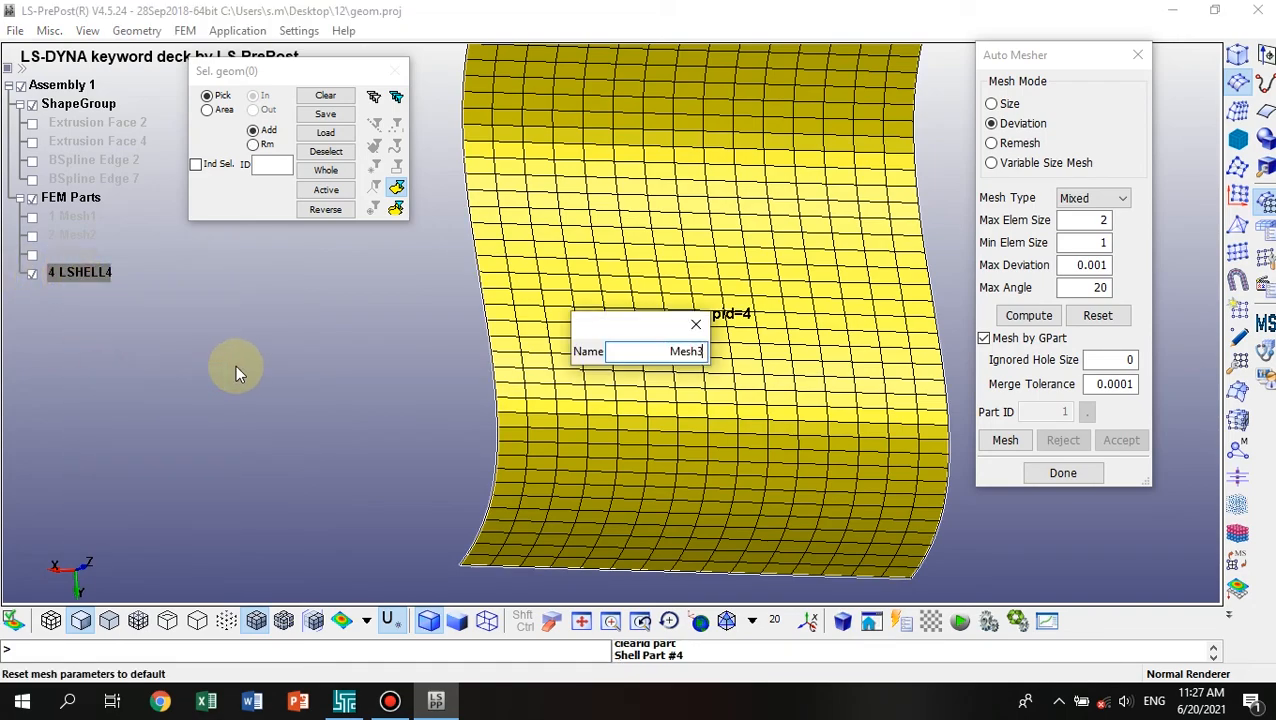
pyautogui.press('Return')
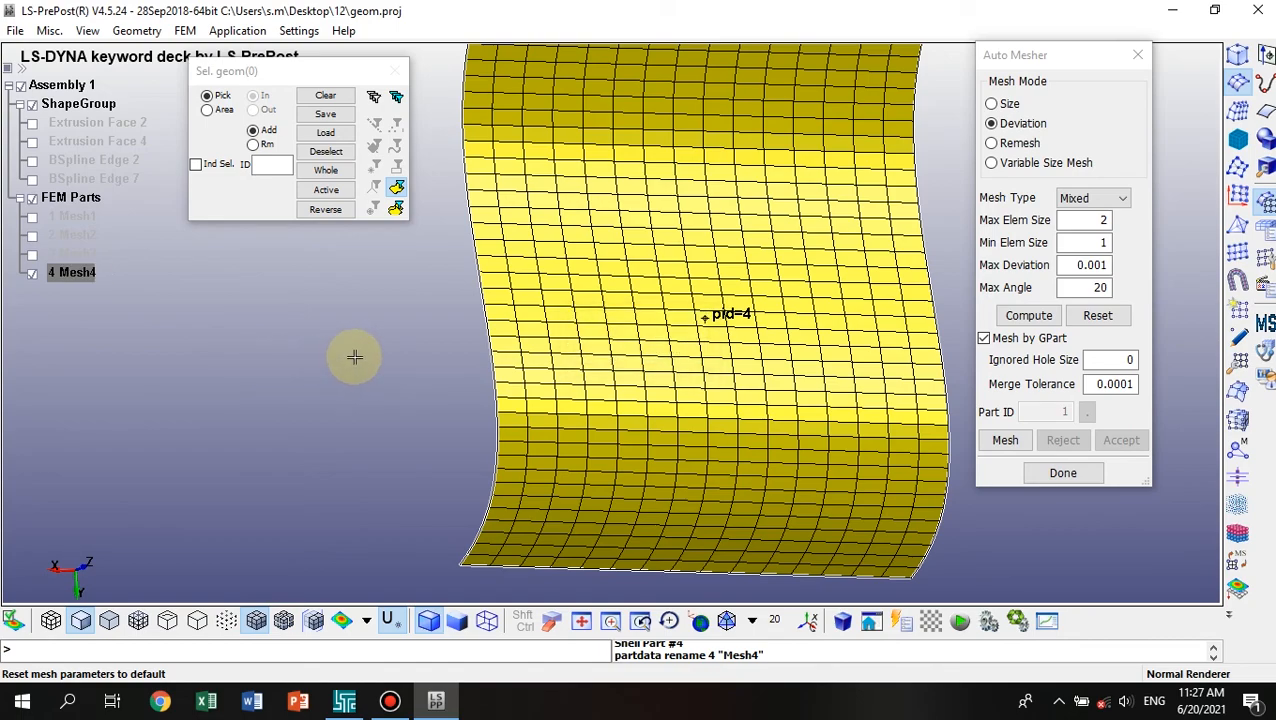
# Hide Mesh4, then show and select Extrusion Face 4 again for another mesh.
pyautogui.click(33, 280)
pyautogui.click(33, 141)
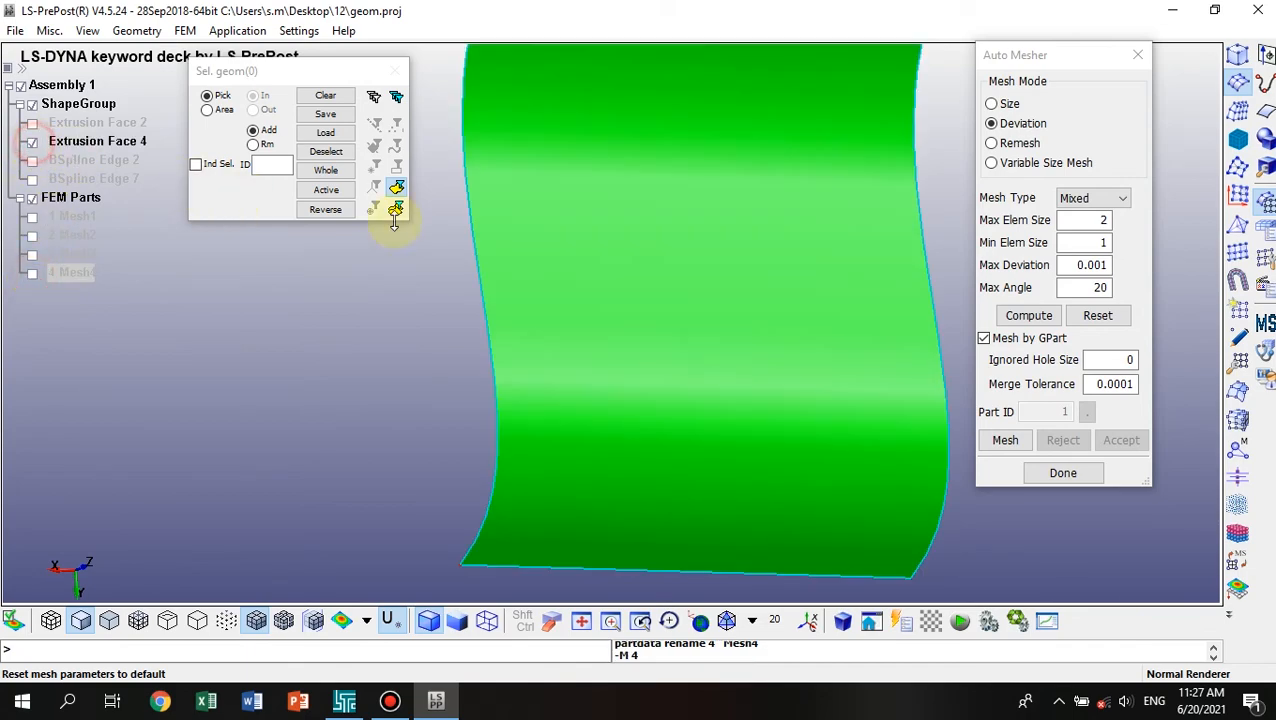
pyautogui.click(798, 232)
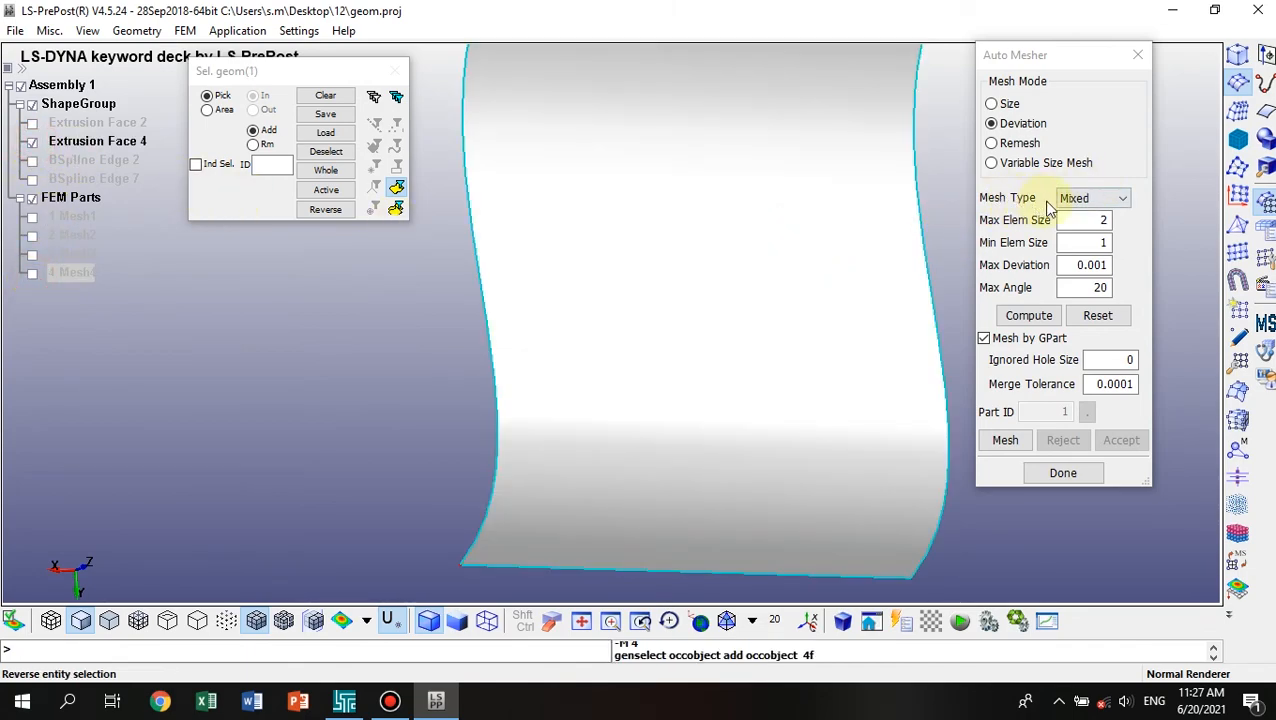
# Mesh Extrusion Face 4 in Size mode with Triangle type, element size 1 and 8/6 Nodes Shell Element enabled.
pyautogui.click(1000, 104)
pyautogui.click(1068, 221)
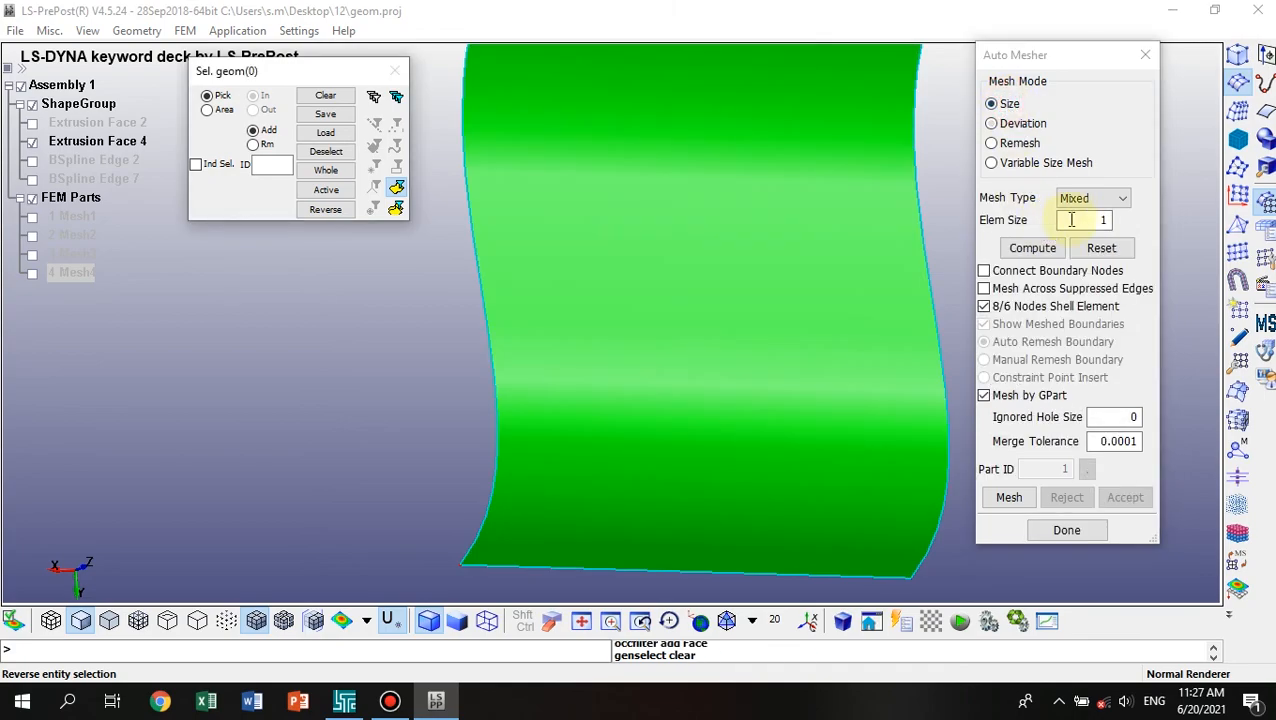
pyautogui.click(1106, 204)
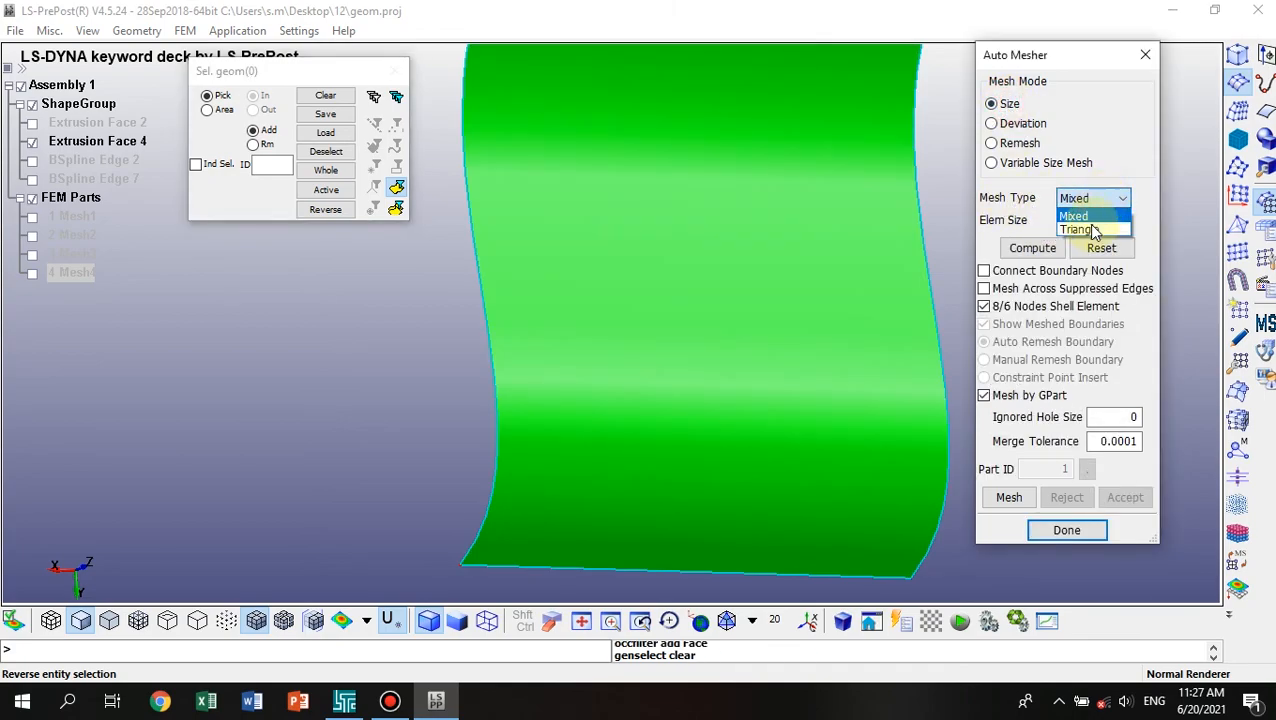
pyautogui.click(1094, 230)
pyautogui.click(777, 296)
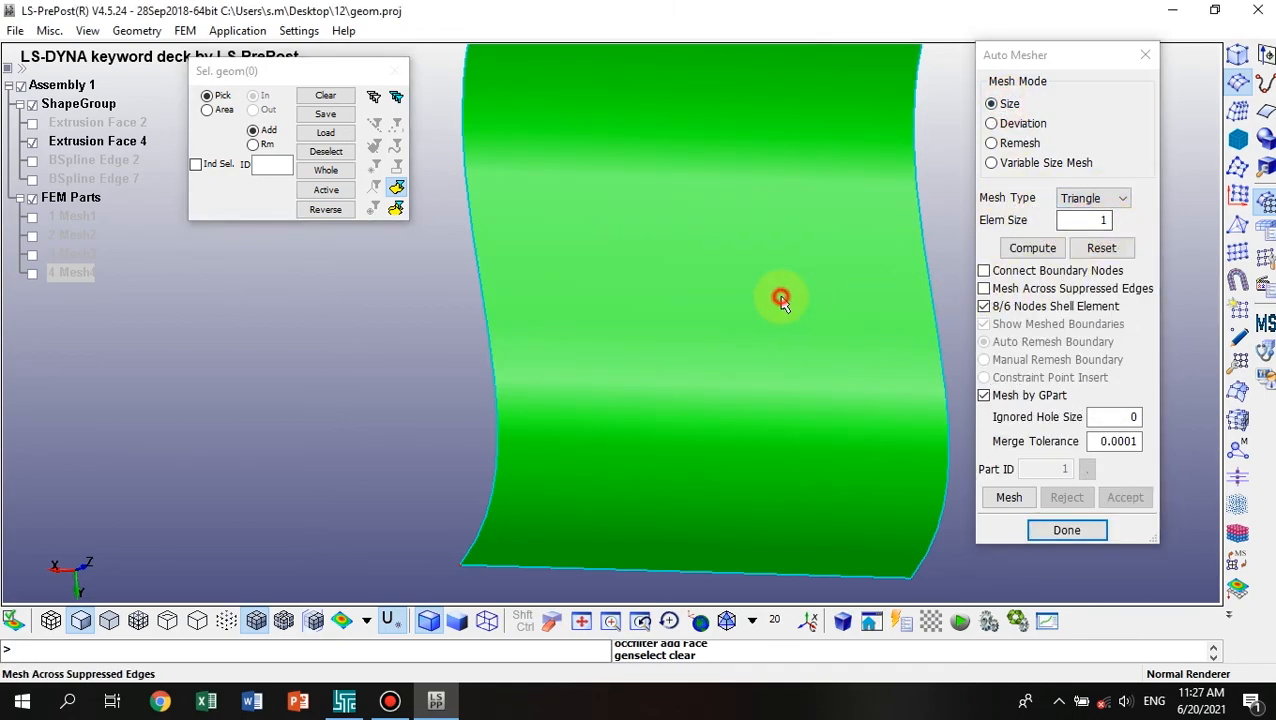
pyautogui.click(1006, 497)
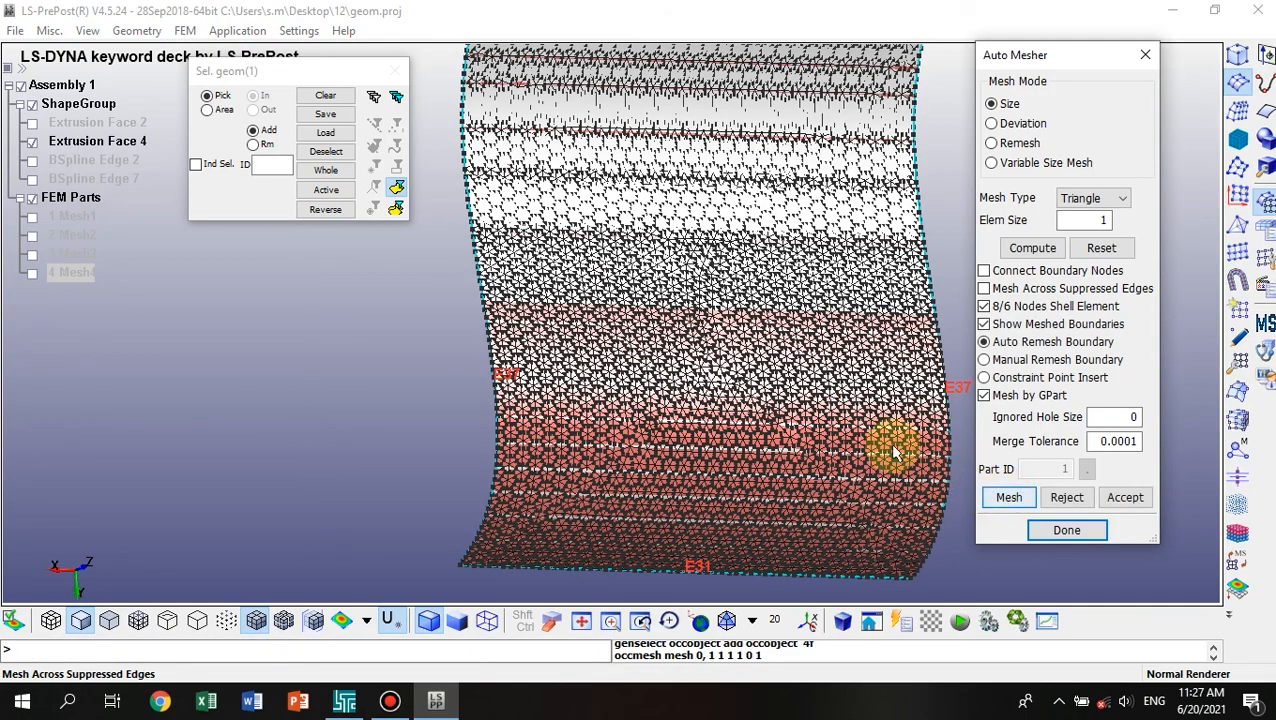
# Try remeshing the face with triangles and 8/6 Nodes Shell Element disabled, and inspect the triangular elements.
pyautogui.click(985, 306)
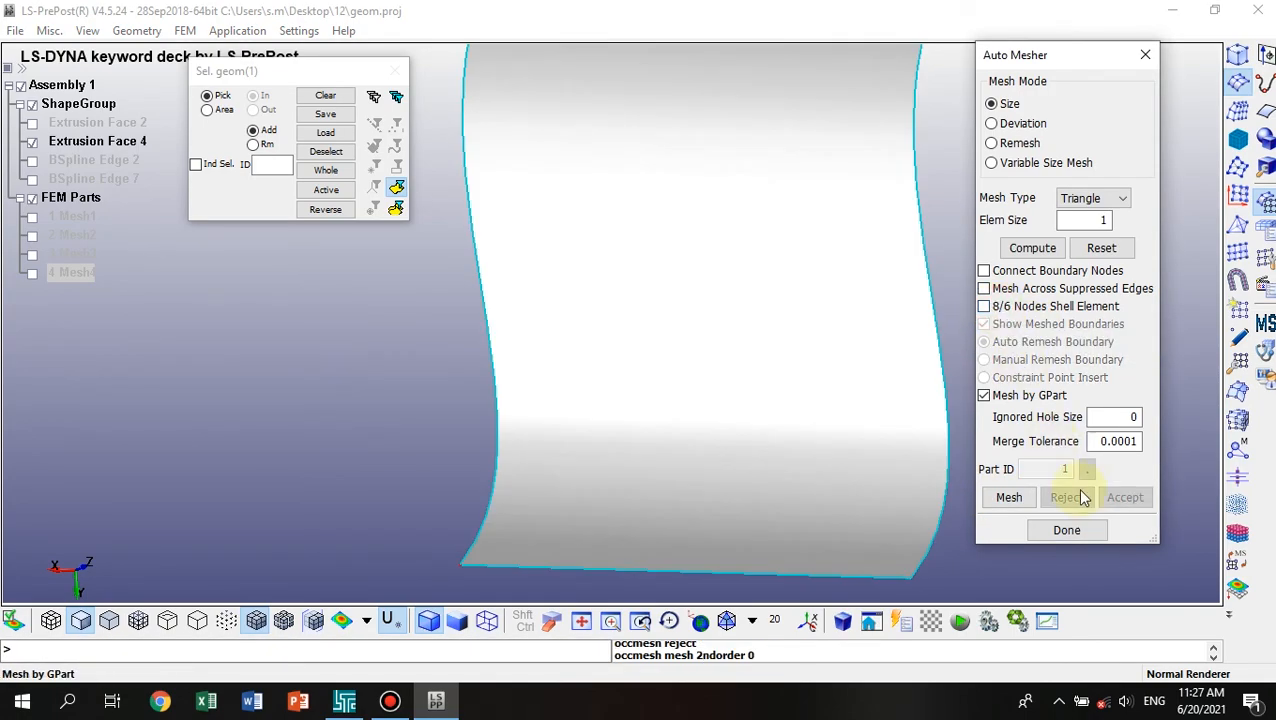
pyautogui.click(1008, 497)
pyautogui.scroll(4, 769, 319)
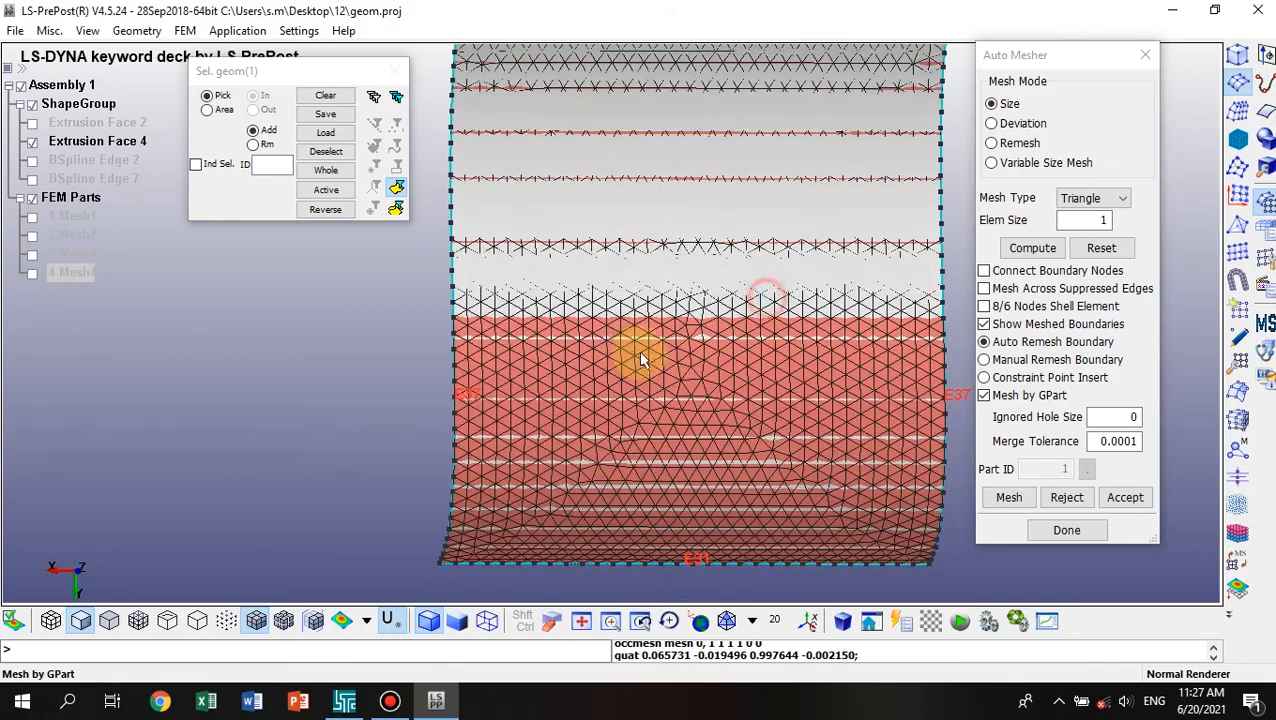
pyautogui.scroll(-4, 730, 328)
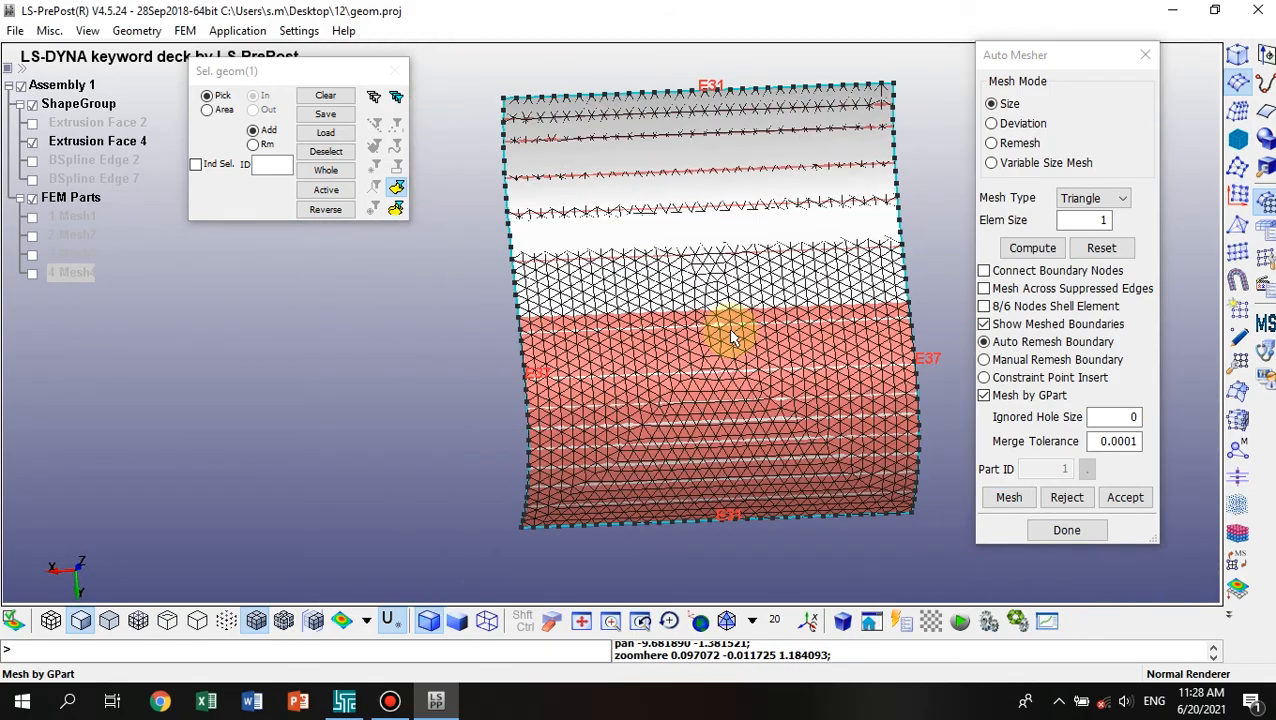
pyautogui.scroll(5, 714, 322)
pyautogui.scroll(-5, 714, 322)
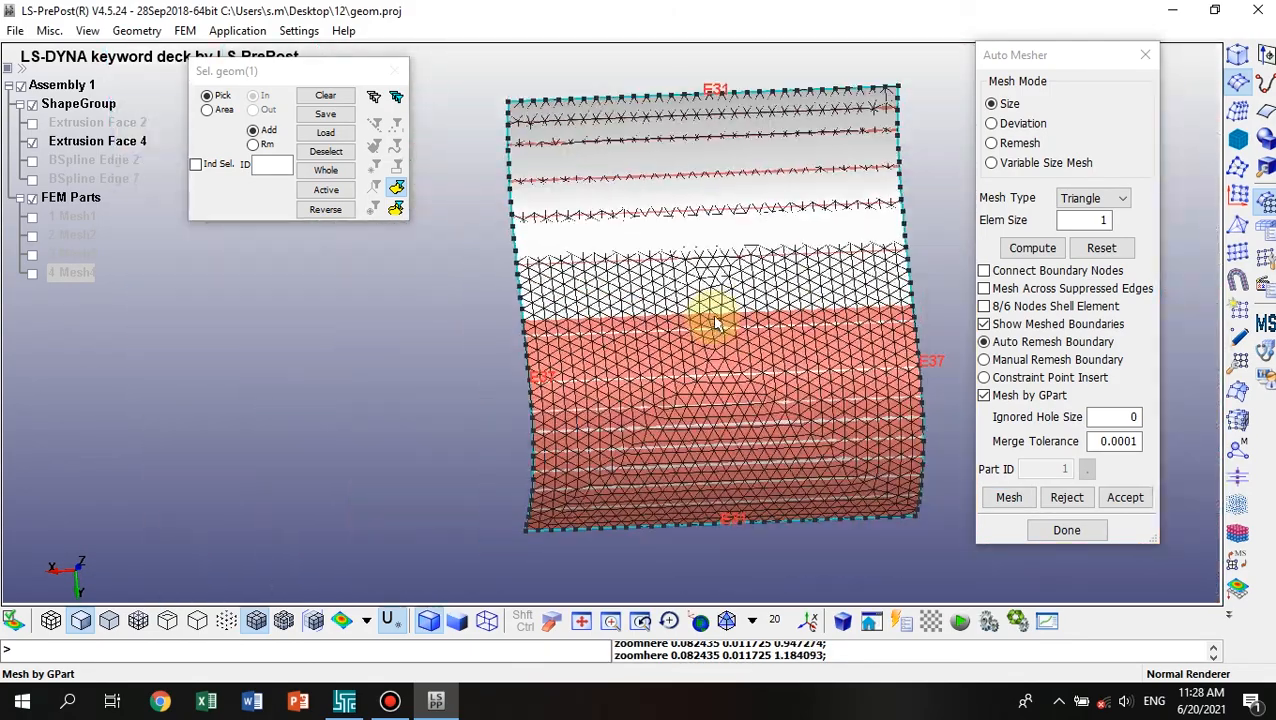
# Switch the mesh mode to Deviation, select Extrusion Face 4 and set the mesh type to Triangle.
pyautogui.click(995, 123)
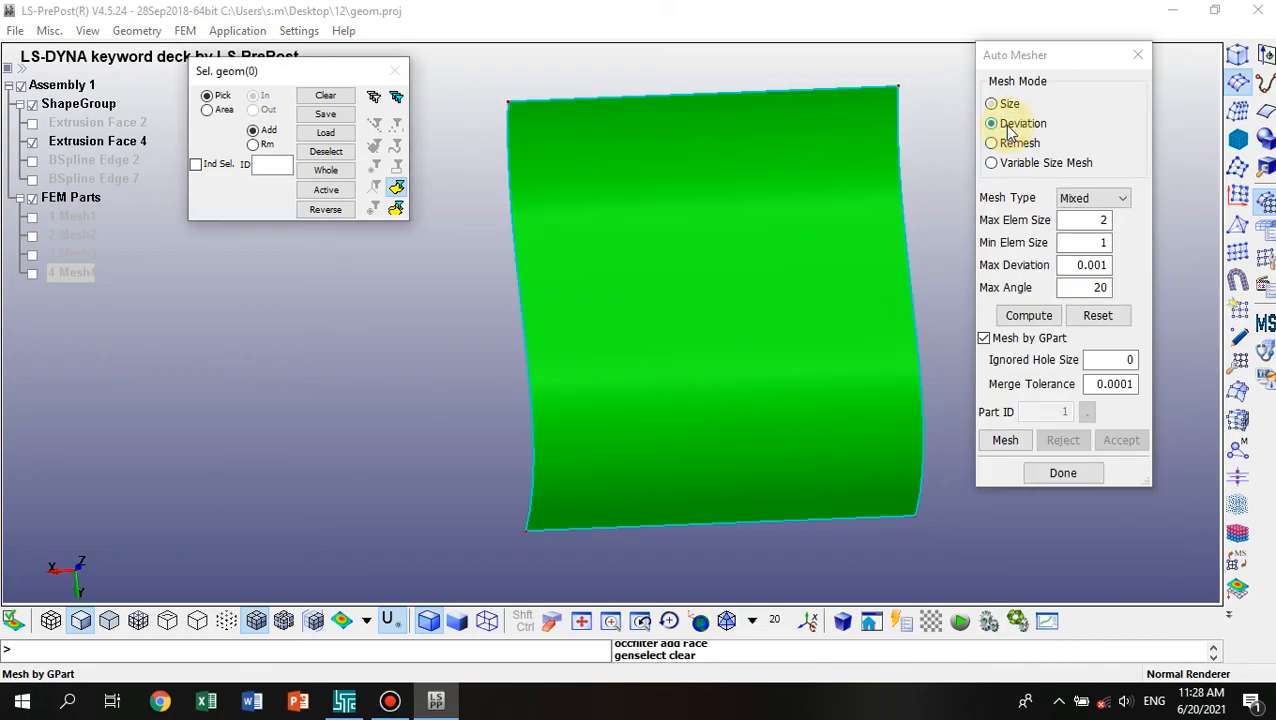
pyautogui.click(738, 271)
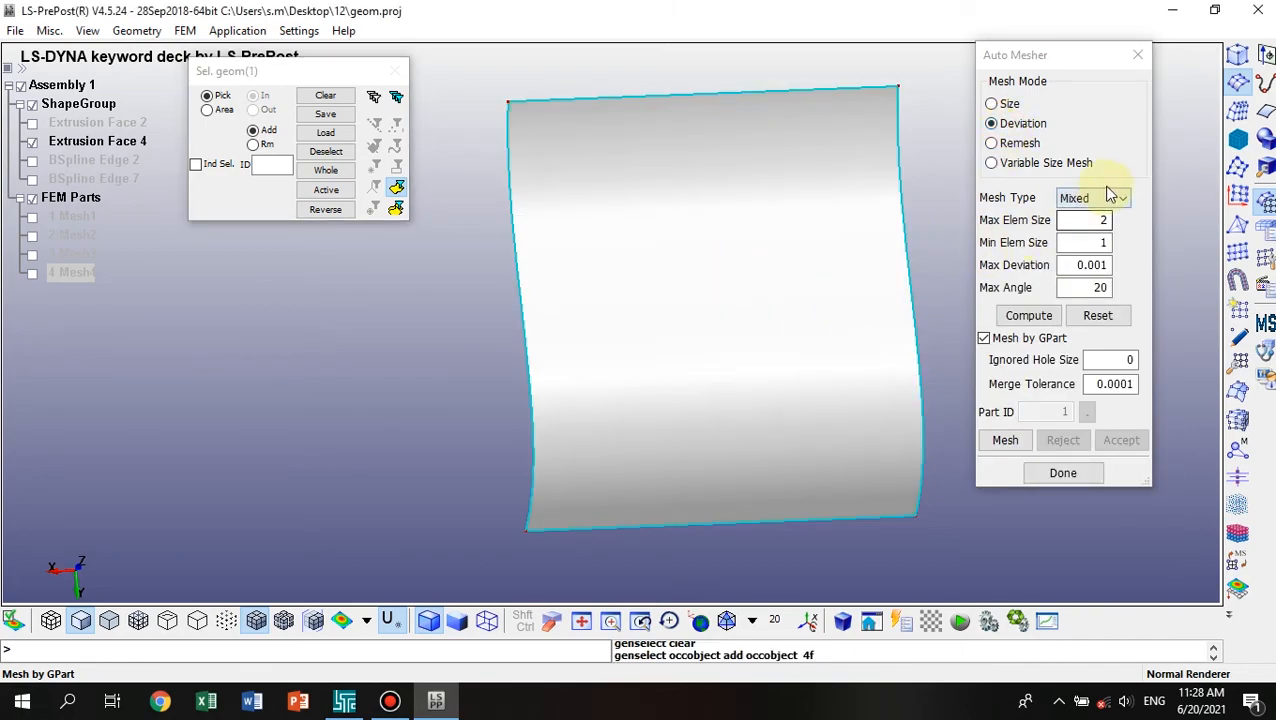
pyautogui.click(1110, 197)
pyautogui.click(1090, 229)
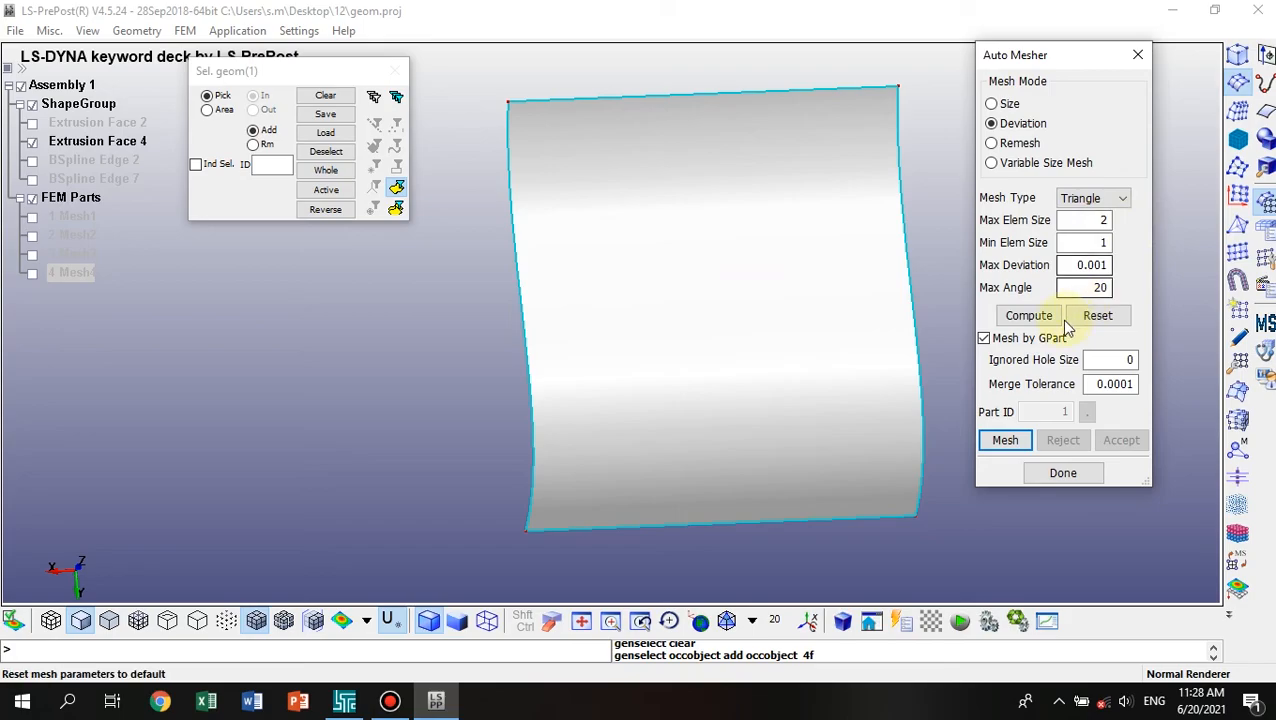
# Try meshing Extrusion Face 4 with automatically computed deviation parameters and inspect the triangular elements.
pyautogui.click(1025, 315)
pyautogui.click(1005, 440)
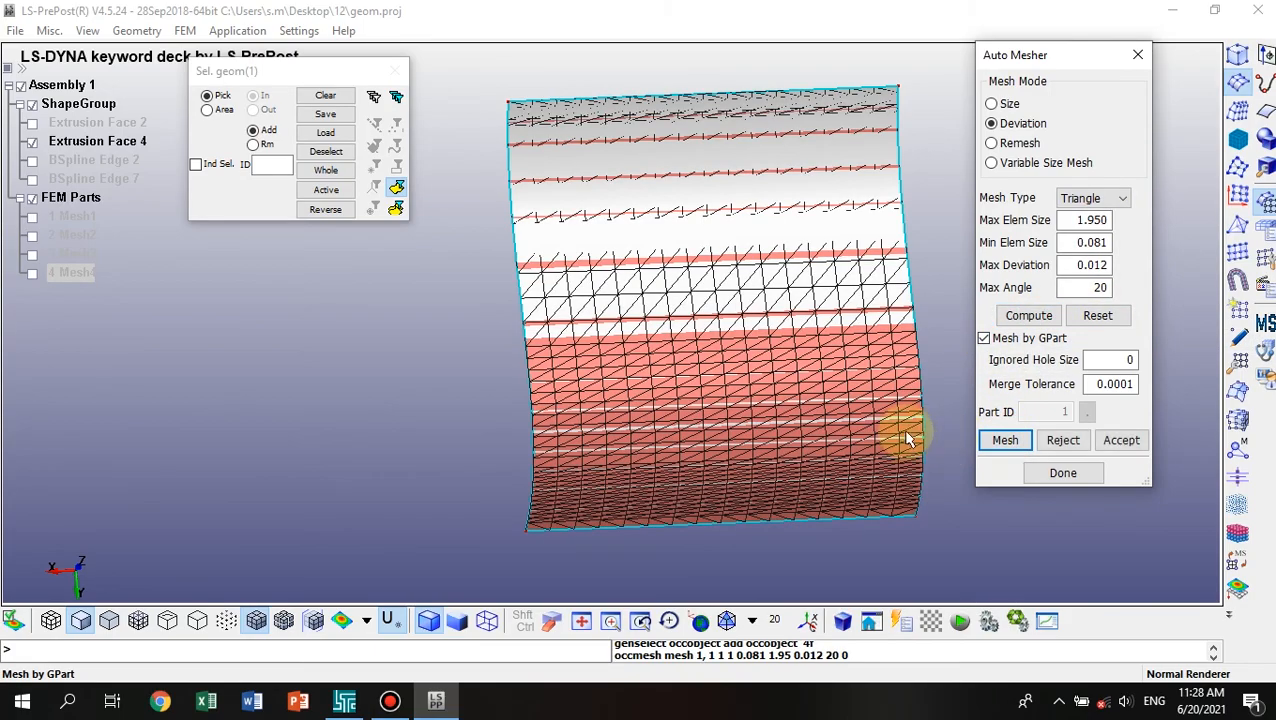
pyautogui.scroll(2, 677, 437)
pyautogui.scroll(1, 677, 437)
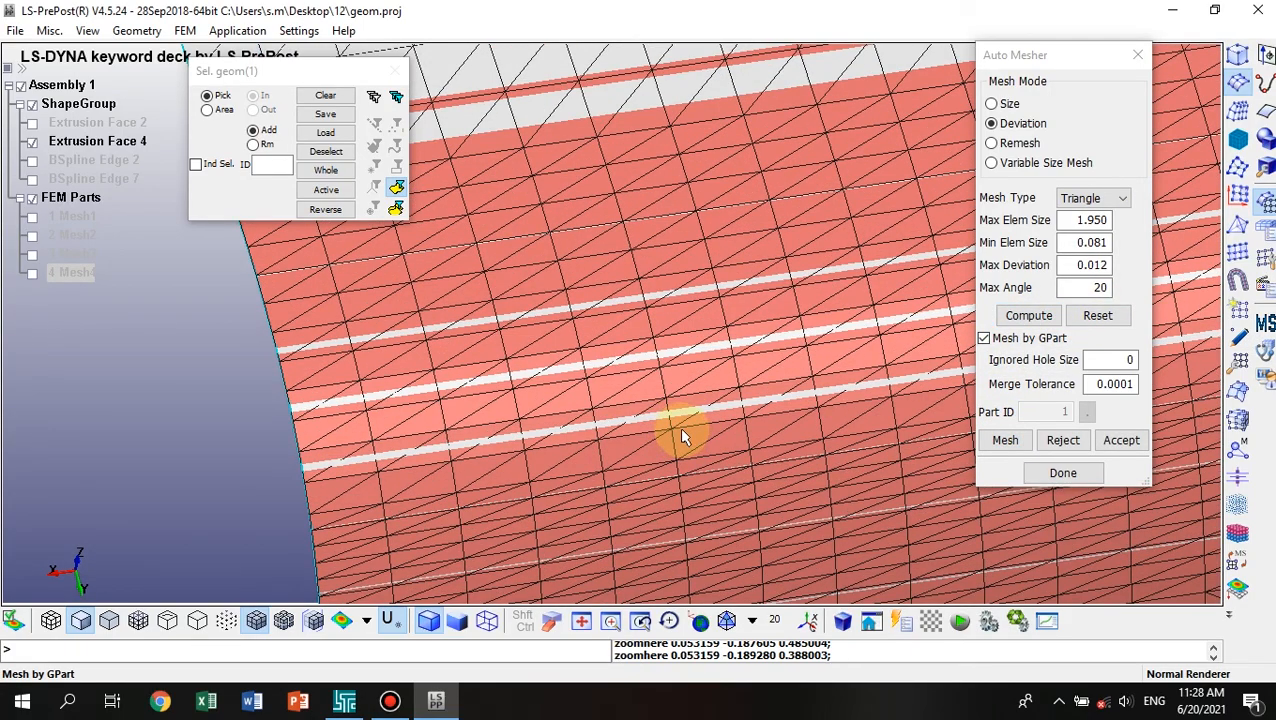
pyautogui.scroll(-3, 679, 427)
pyautogui.scroll(2, 655, 405)
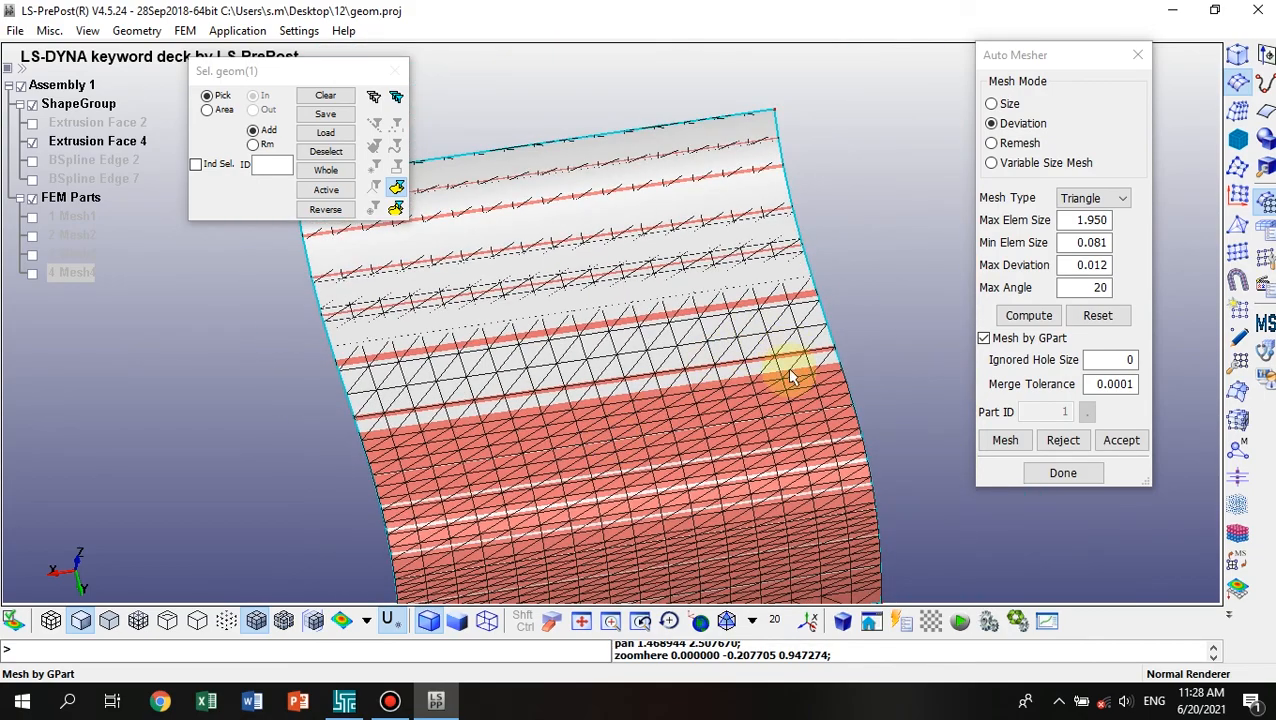
pyautogui.moveTo(790, 368); pyautogui.dragTo(775, 419)
# Remesh the face with maximum element size 2, minimum element size 1 and maximum deviation 0.001, rejecting the previous mesh.
pyautogui.click(1066, 220)
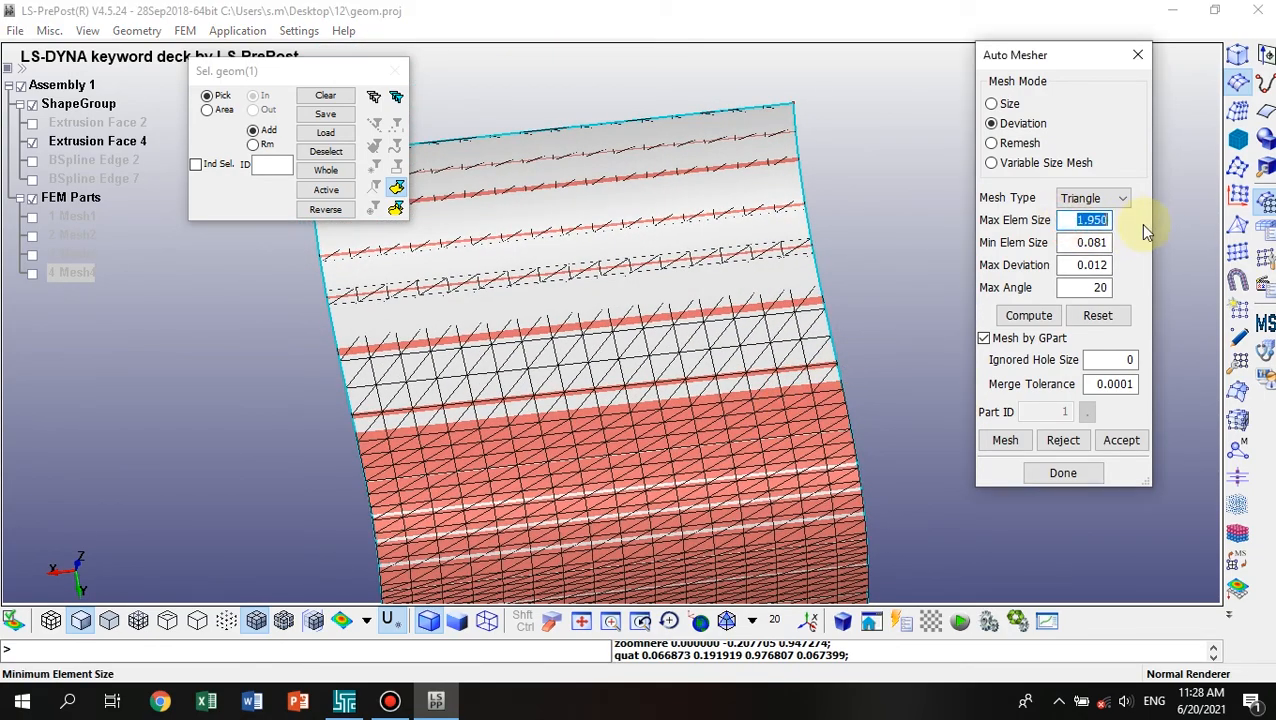
pyautogui.write('2')
pyautogui.click(1072, 242)
pyautogui.write('1')
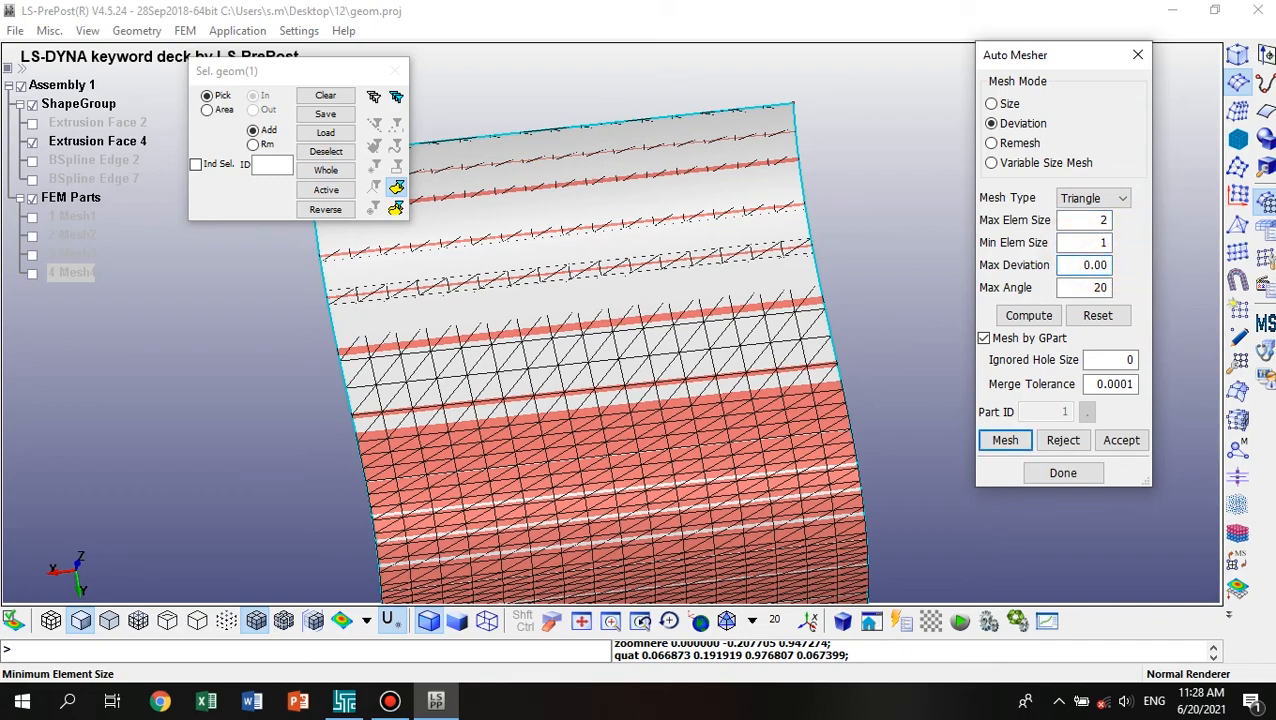
pyautogui.click(1063, 440)
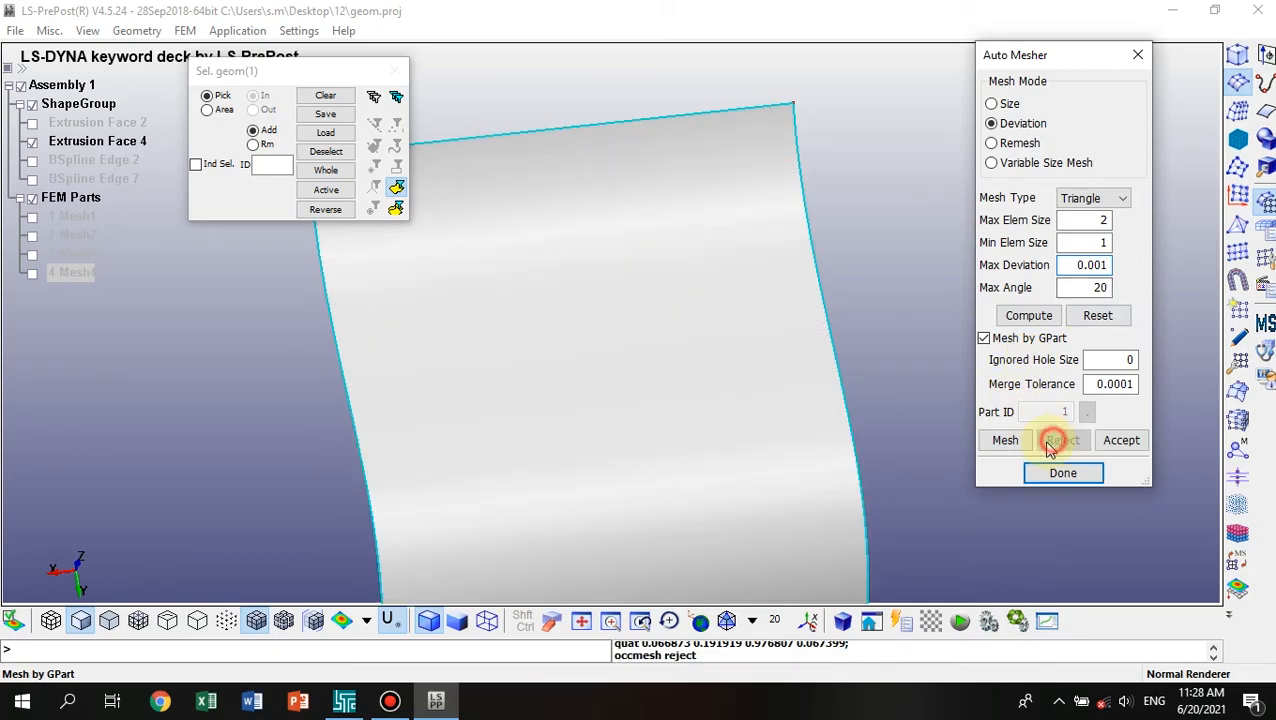
pyautogui.click(1005, 440)
# Inspect the triangular deviation mesh on the curved face and accept it.
pyautogui.moveTo(806, 455); pyautogui.dragTo(664, 302)
pyautogui.scroll(2, 670, 300)
pyautogui.scroll(-4, 670, 294)
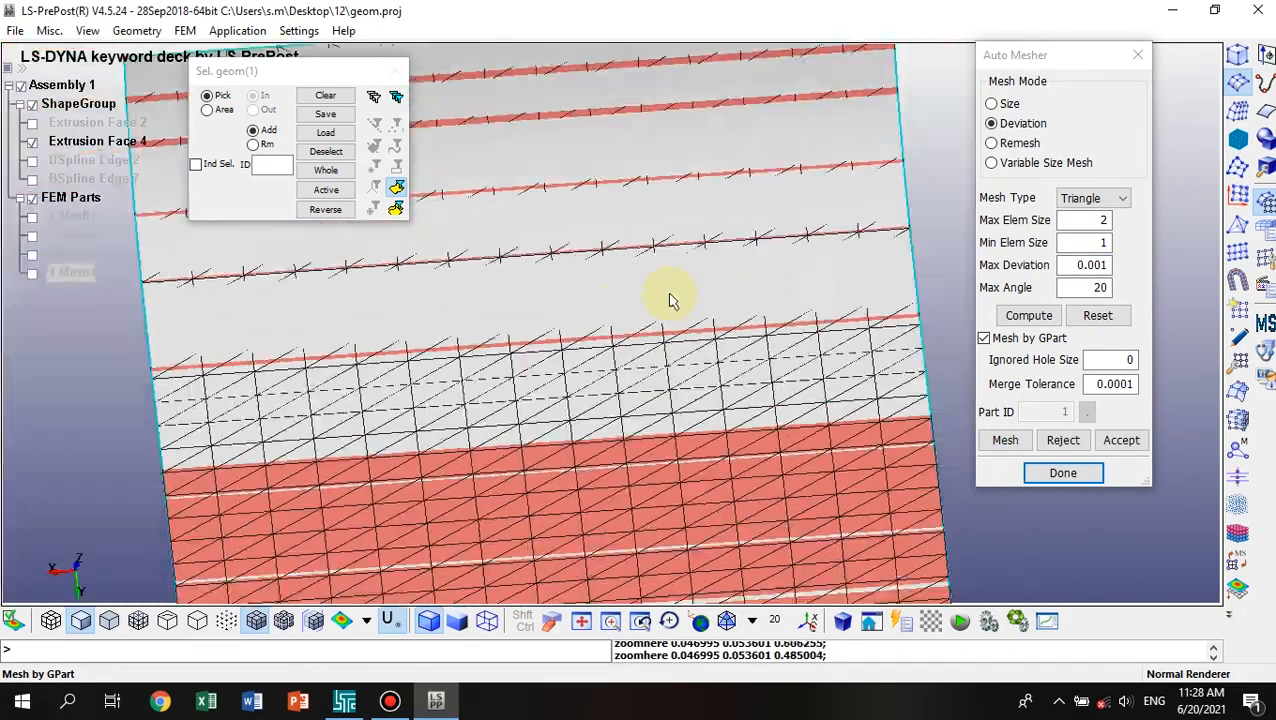
pyautogui.keyDown('shift'); pyautogui.moveTo(586, 382); pyautogui.dragTo(675, 316, button='right'); pyautogui.keyUp('shift')
pyautogui.moveTo(601, 374); pyautogui.dragTo(732, 404)
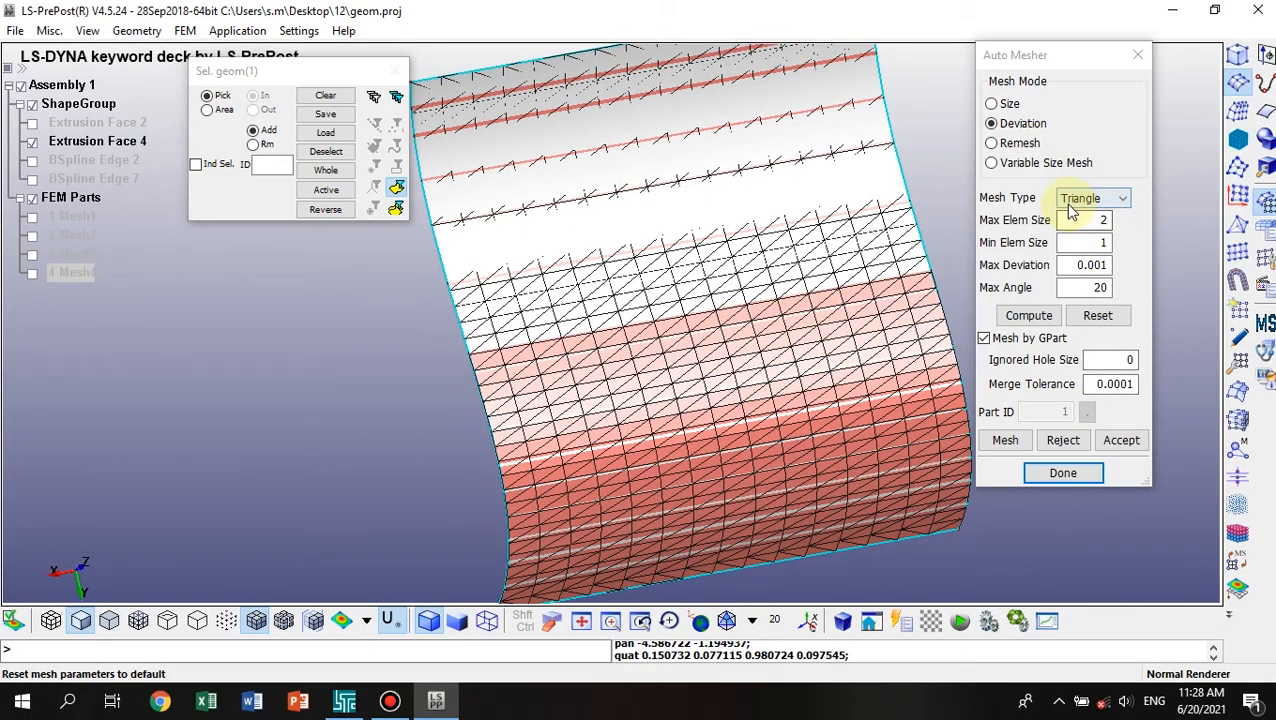
pyautogui.click(1121, 441)
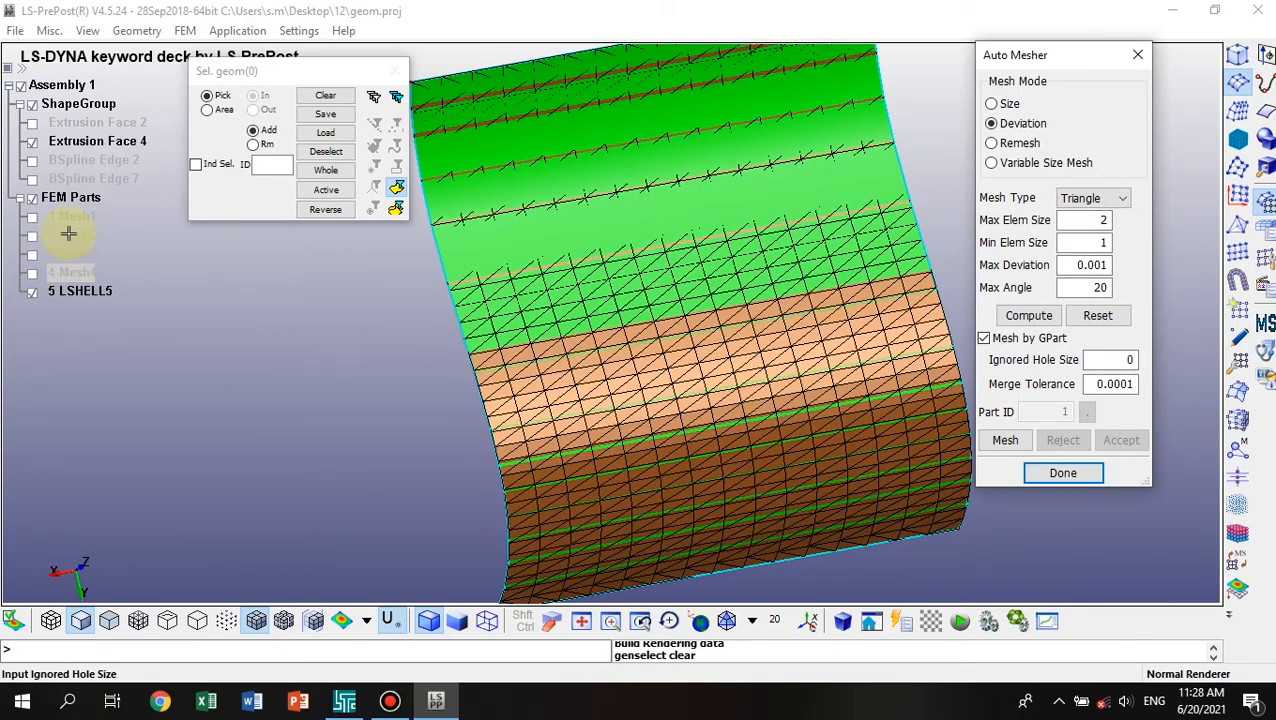
# Hide Extrusion Face 4 and rename the new mesh part LSHELL5 as Mesh5.
pyautogui.click(33, 145)
pyautogui.moveTo(592, 296); pyautogui.dragTo(763, 242)
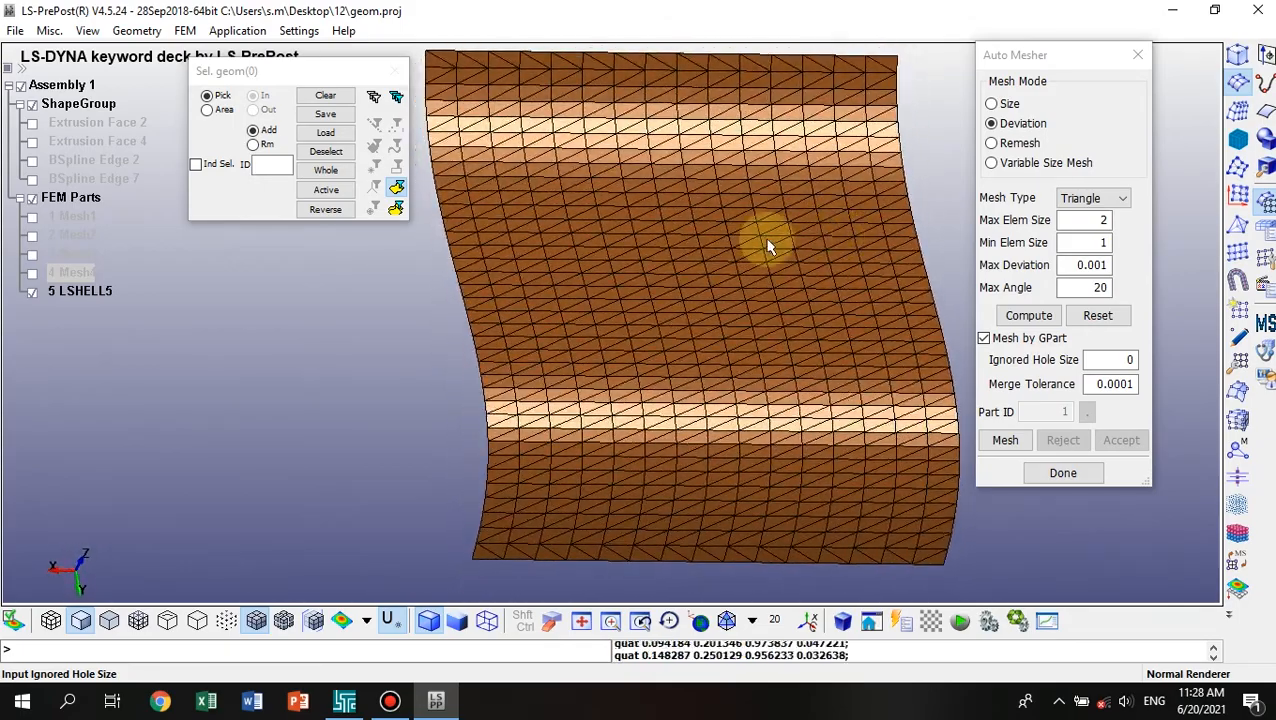
pyautogui.click(75, 294)
pyautogui.rightClick(78, 296)
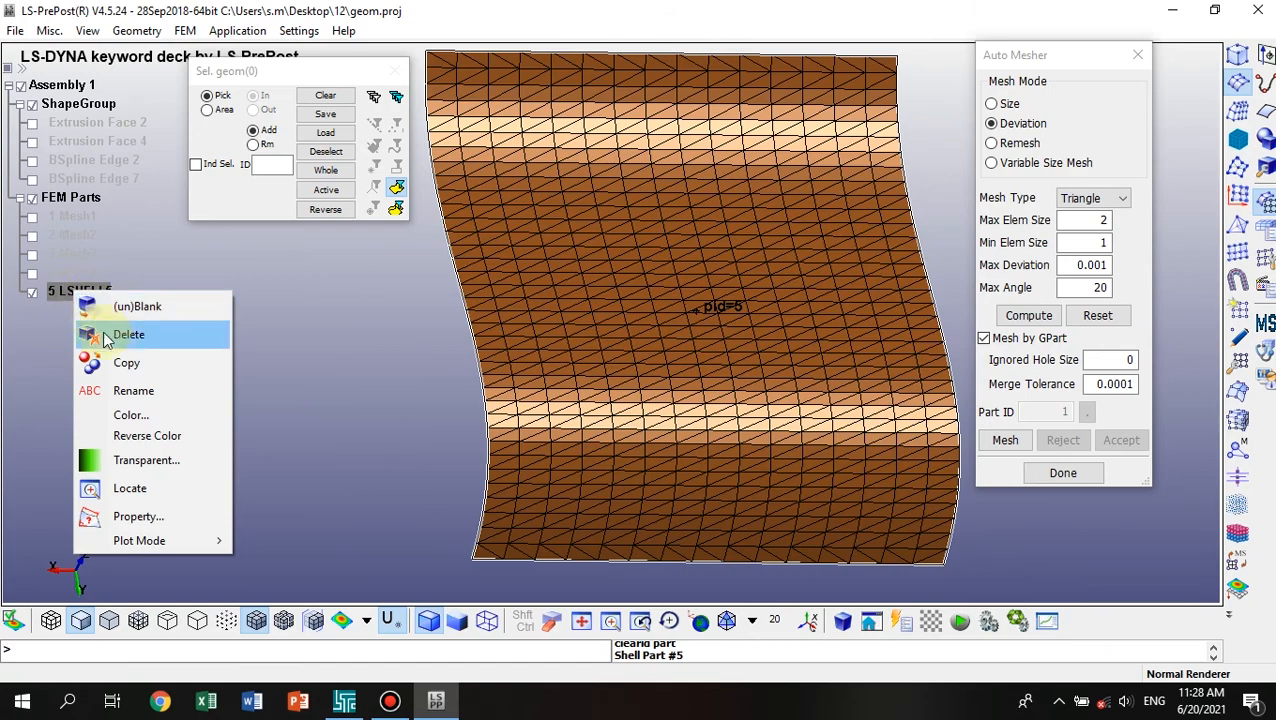
pyautogui.click(115, 388)
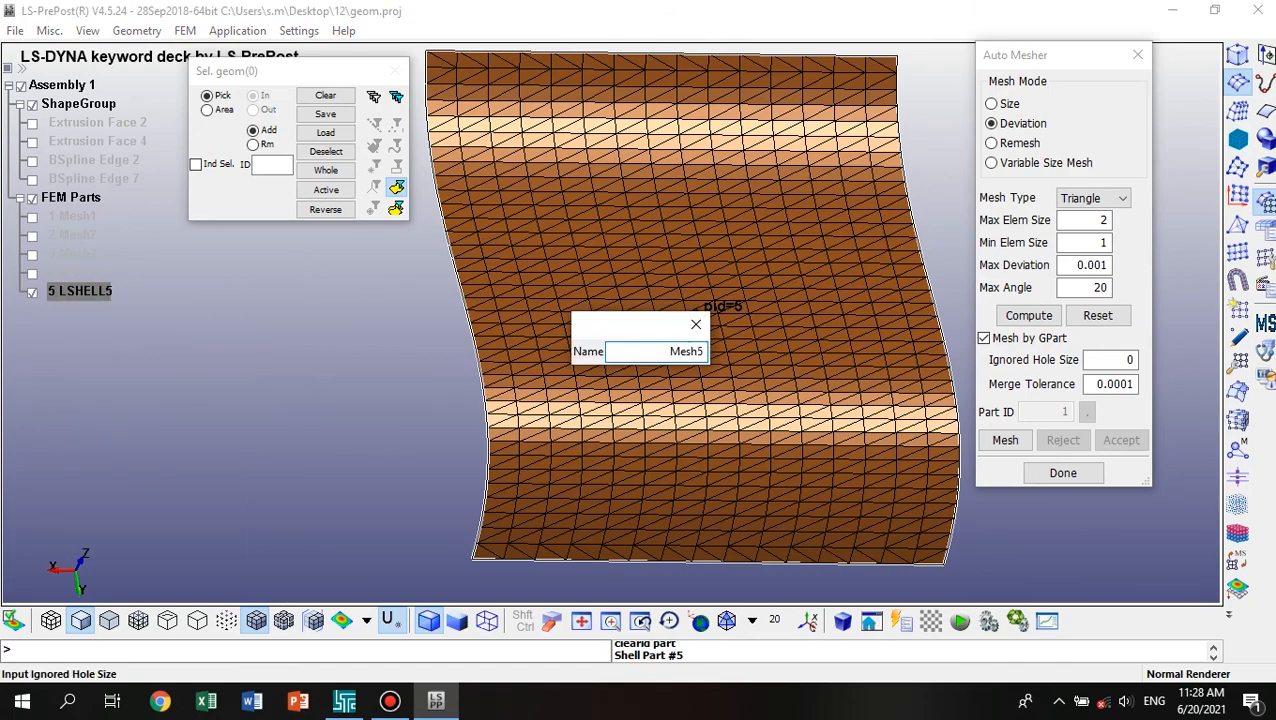
pyautogui.press('Return')
pyautogui.click(224, 350)
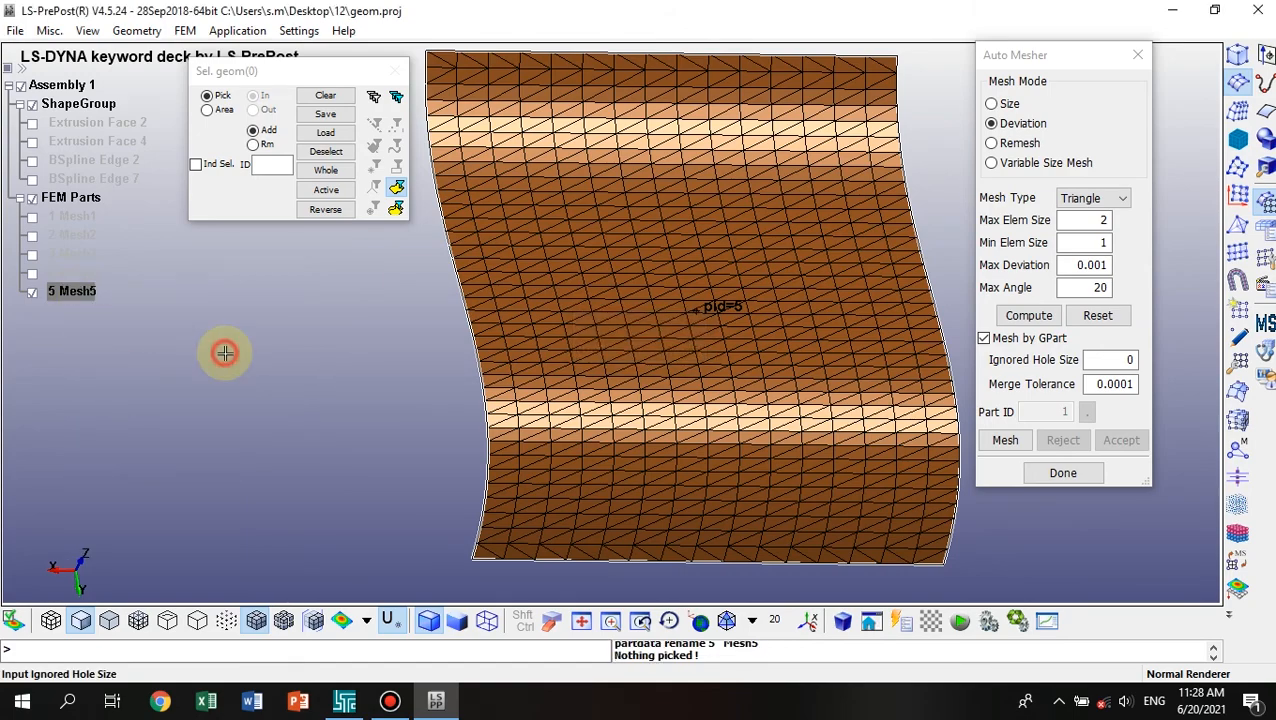
pyautogui.moveTo(683, 407); pyautogui.dragTo(785, 340)
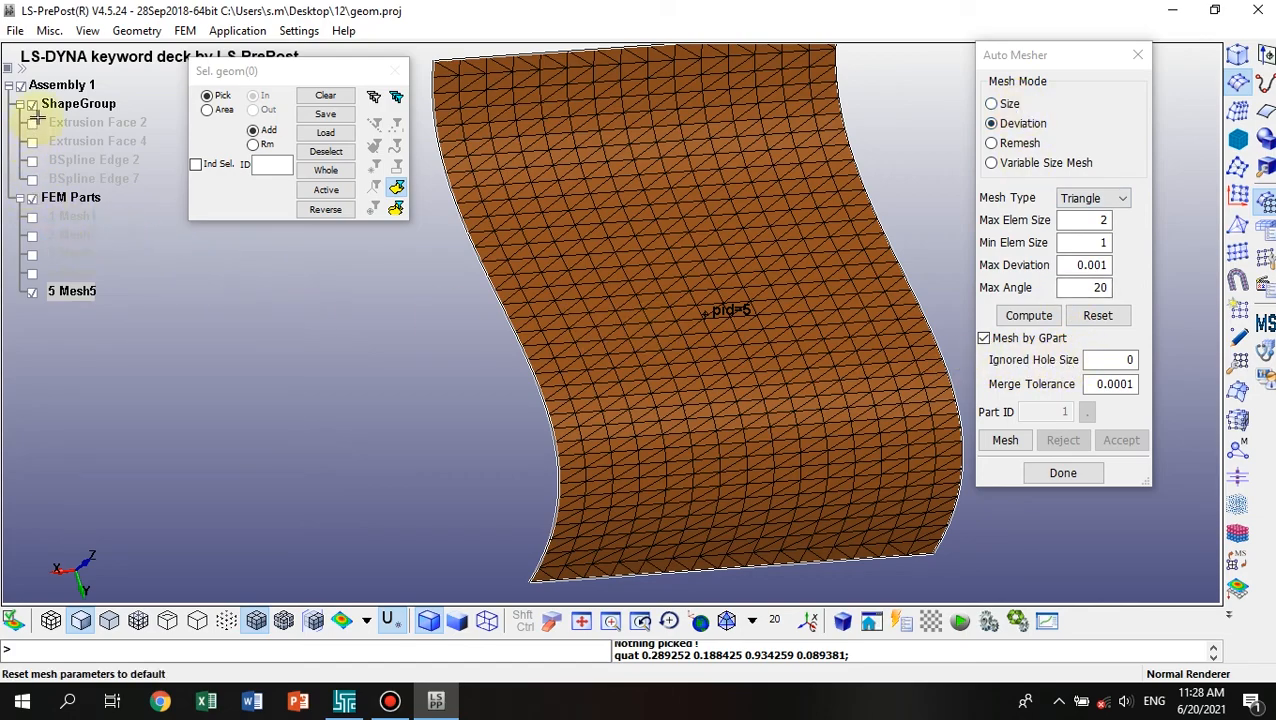
# Hide Mesh5 and show Extrusion Face 2, the curved surface with the circular hole.
pyautogui.click(32, 291)
pyautogui.click(33, 123)
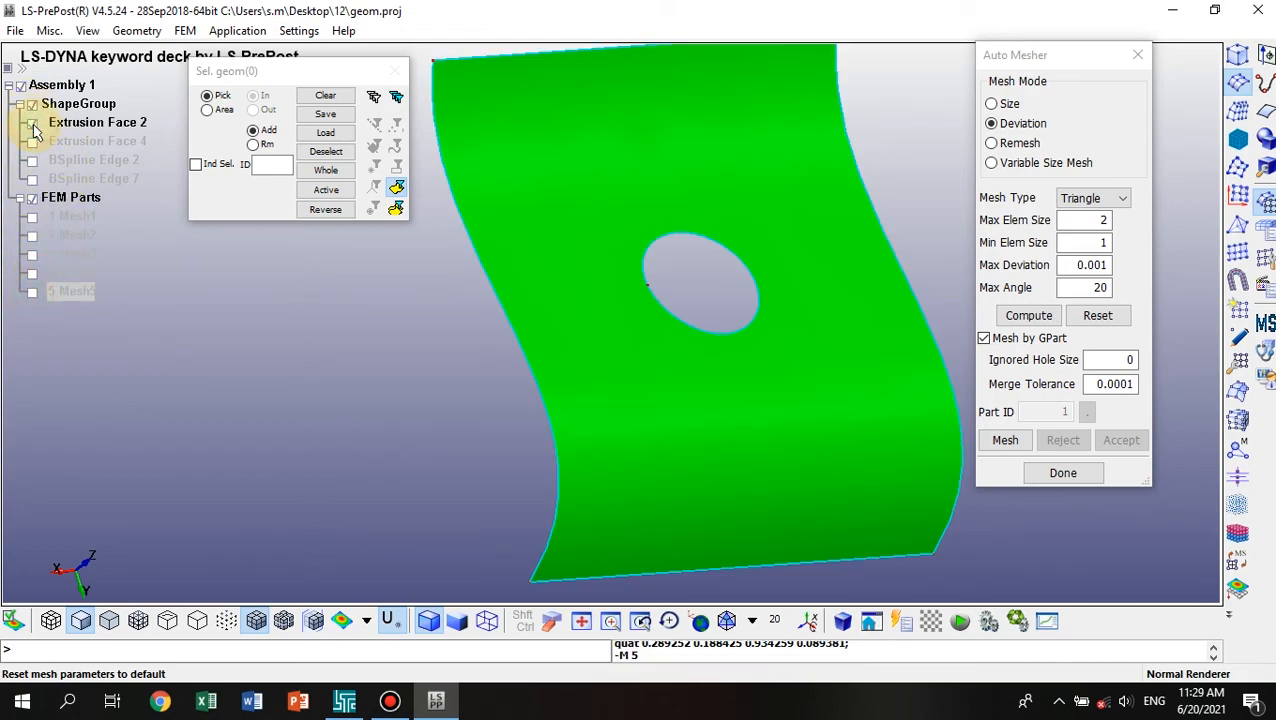
pyautogui.scroll(3, 579, 342)
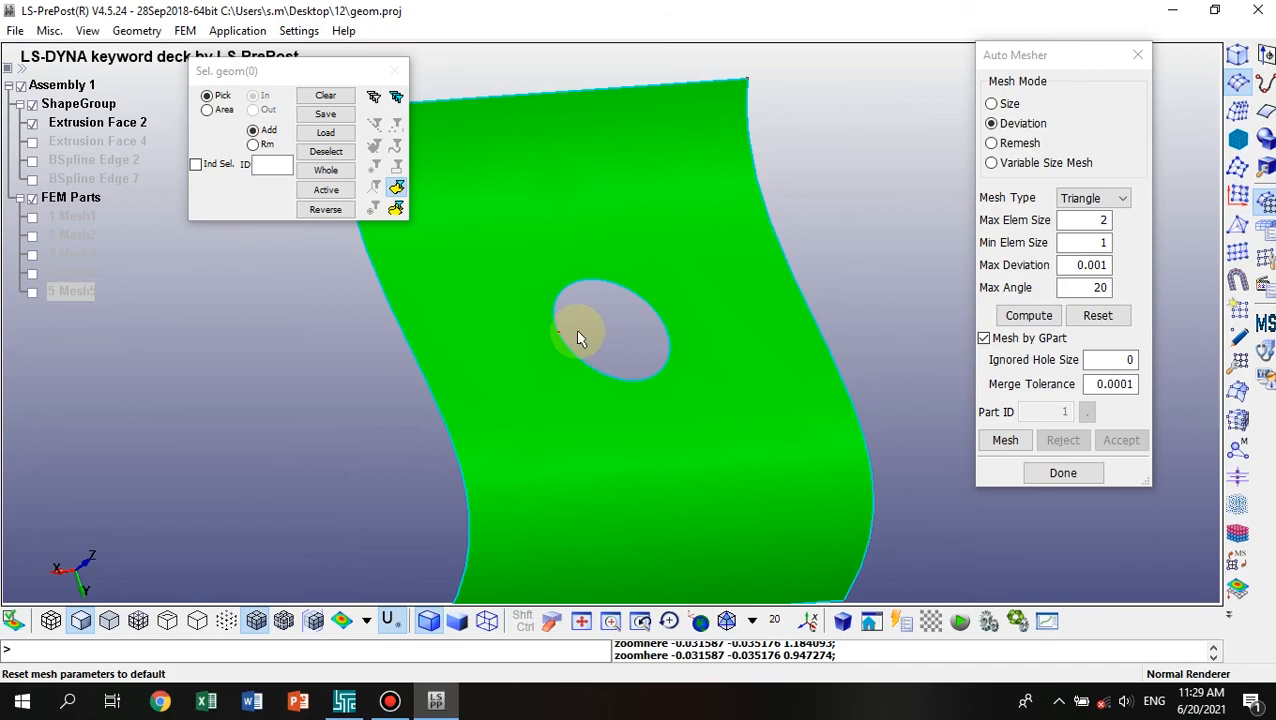
pyautogui.scroll(-2, 578, 338)
pyautogui.moveTo(578, 336); pyautogui.dragTo(649, 285, button='middle')
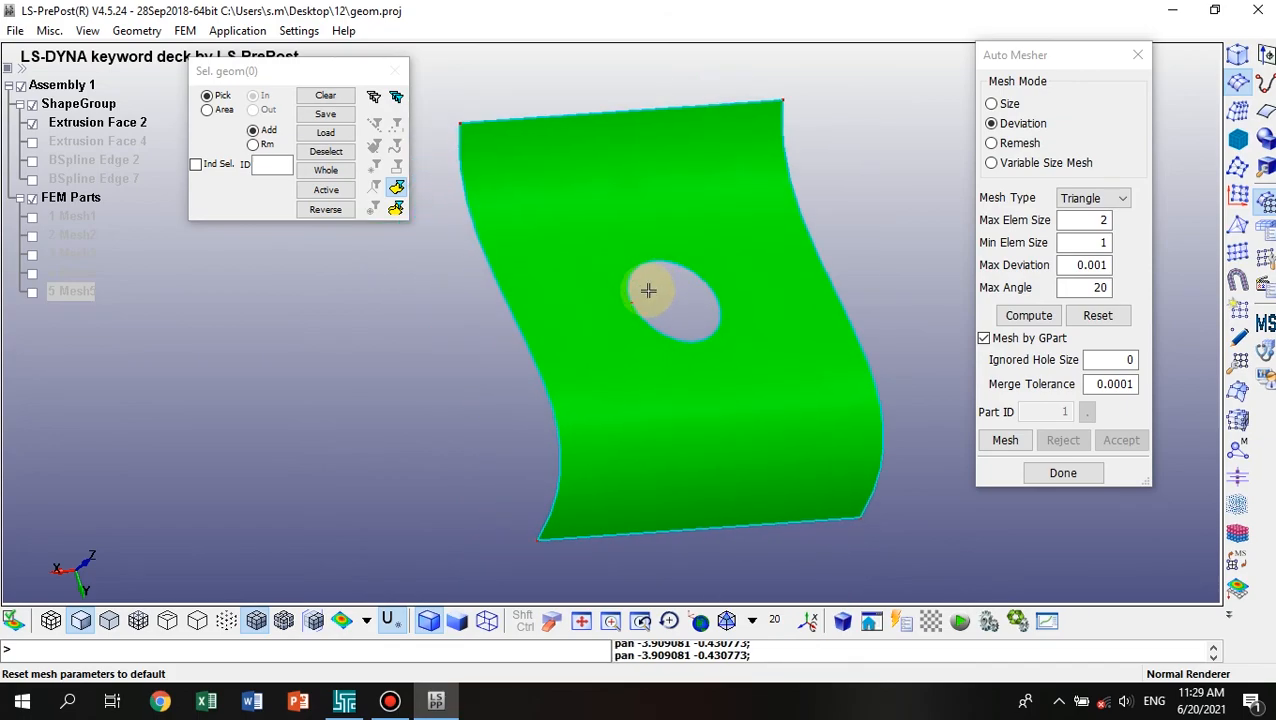
# Mesh Extrusion Face 2 in Size mode with Mixed type and the computed element size of 0.650.
pyautogui.click(992, 104)
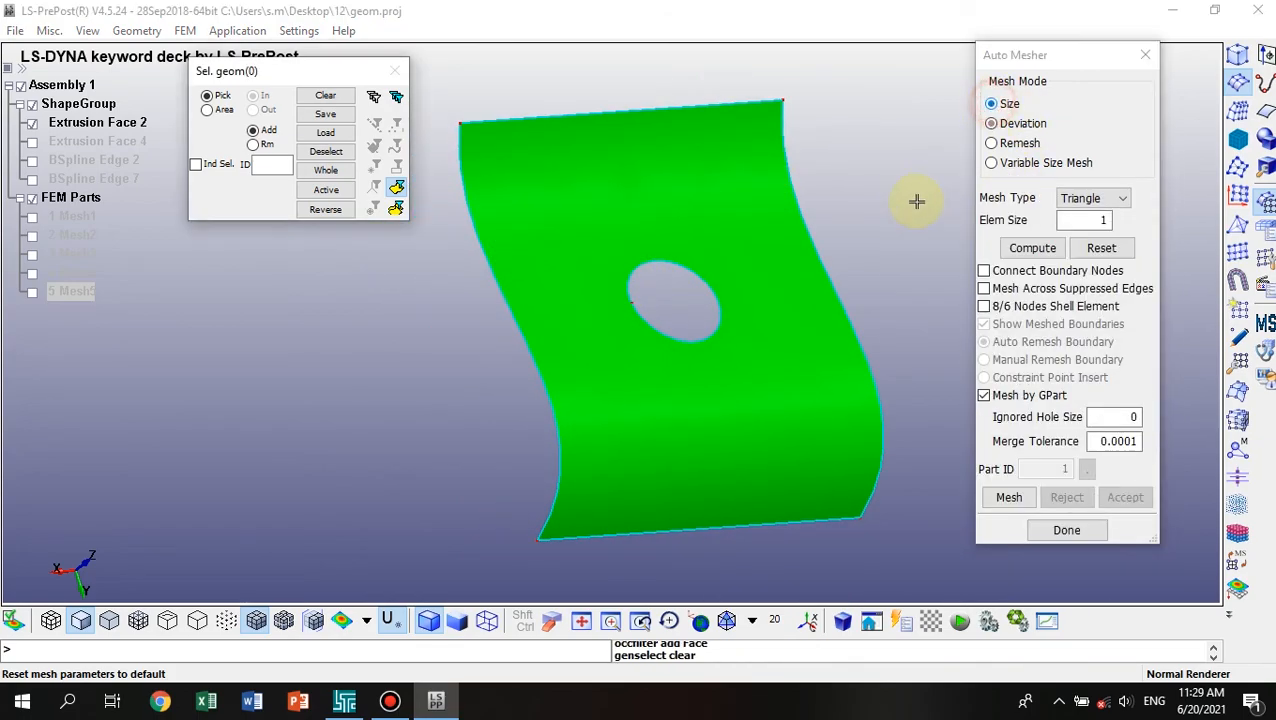
pyautogui.click(1108, 200)
pyautogui.click(1090, 226)
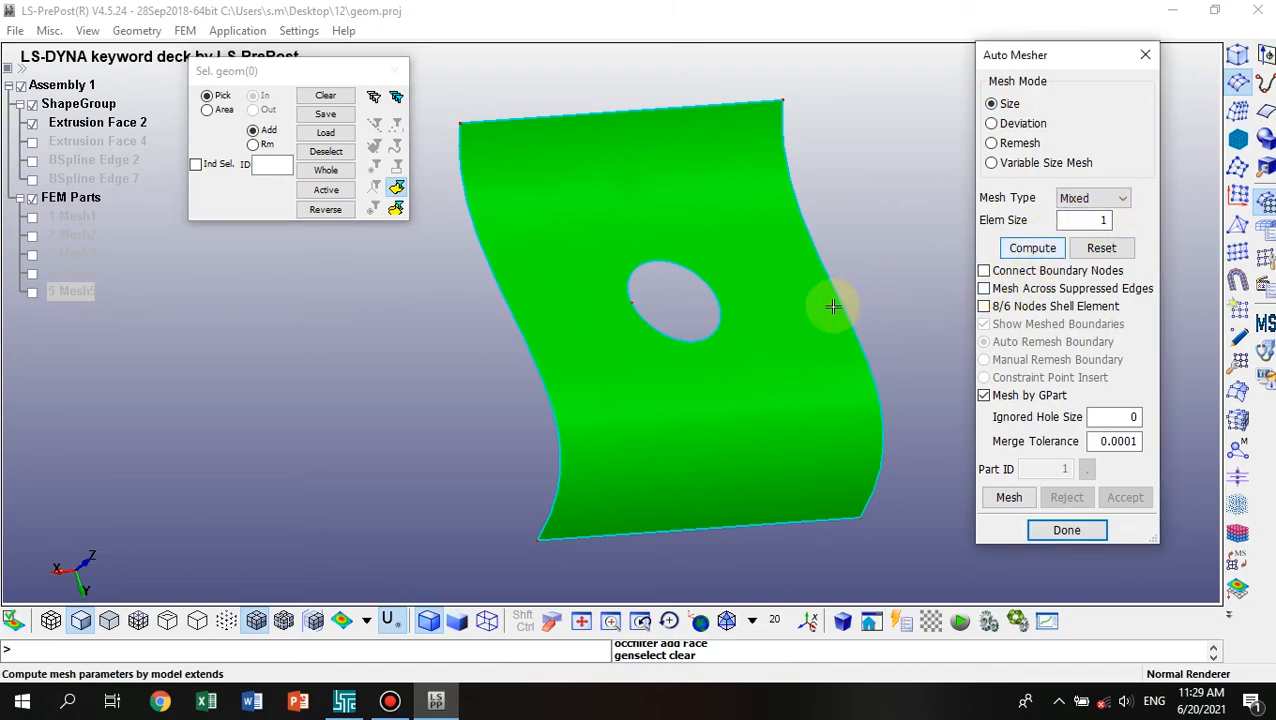
pyautogui.click(788, 325)
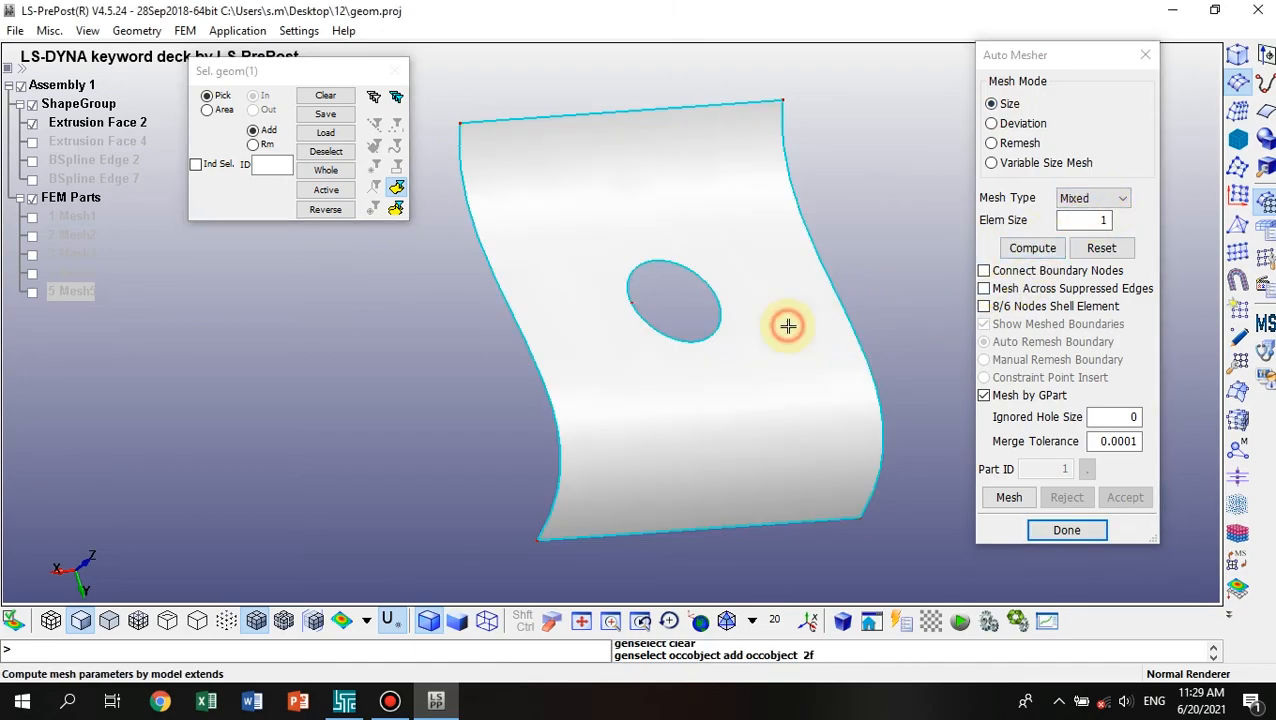
pyautogui.click(1008, 497)
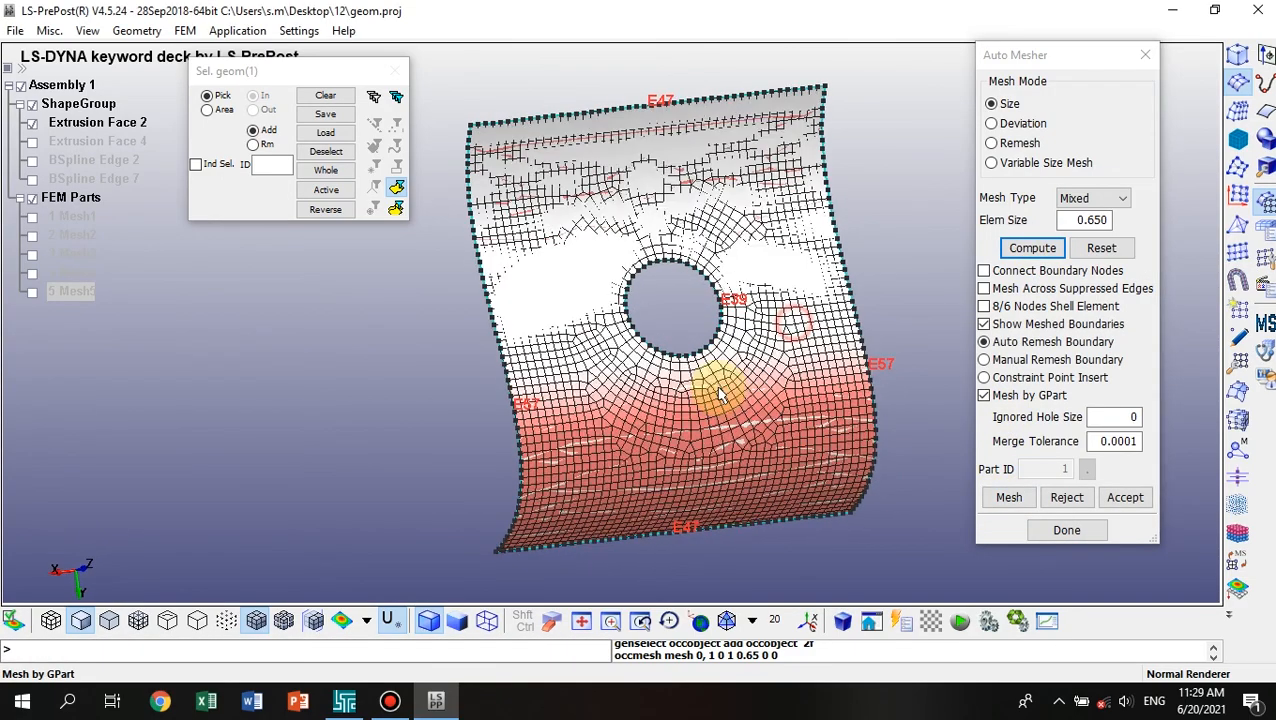
pyautogui.scroll(2, 669, 327)
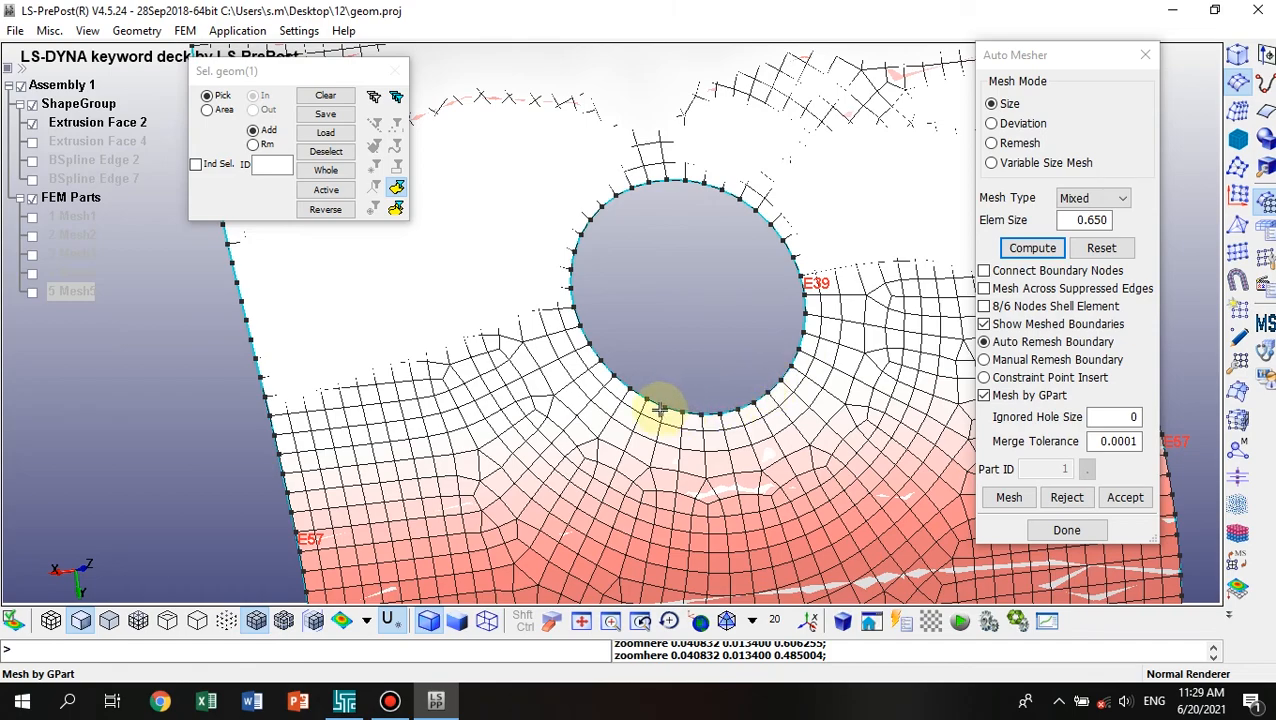
# Try remeshing the face with an ignored hole size of 10 and reject the result.
pyautogui.click(1110, 417)
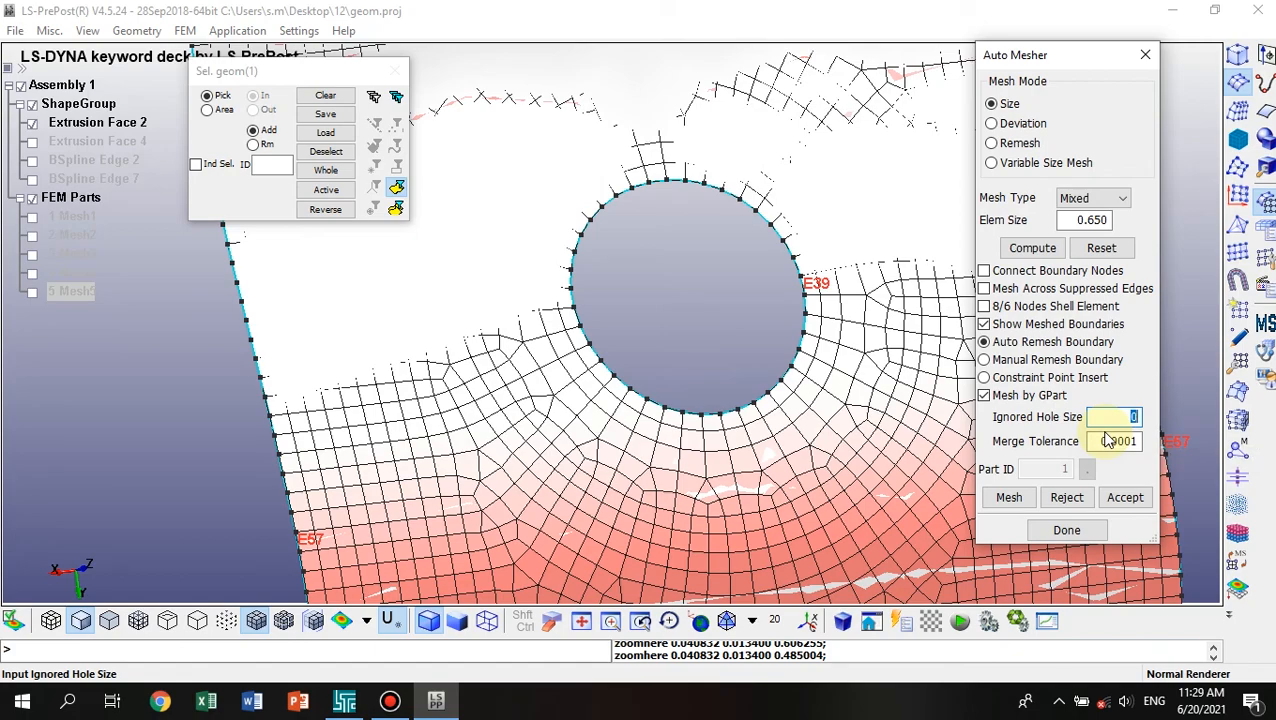
pyautogui.click(1056, 495)
pyautogui.click(1008, 498)
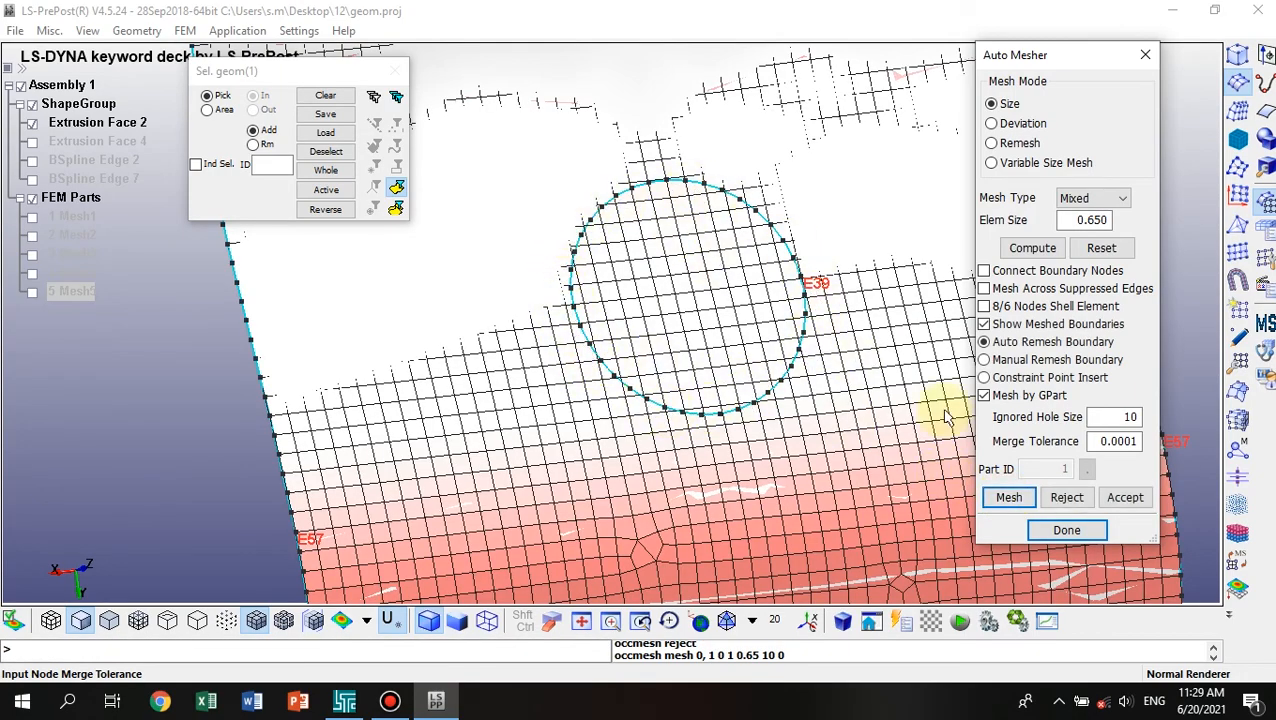
pyautogui.click(1079, 497)
# Set the ignored hole size to 0, remesh Extrusion Face 2 and accept the mesh.
pyautogui.click(1112, 416)
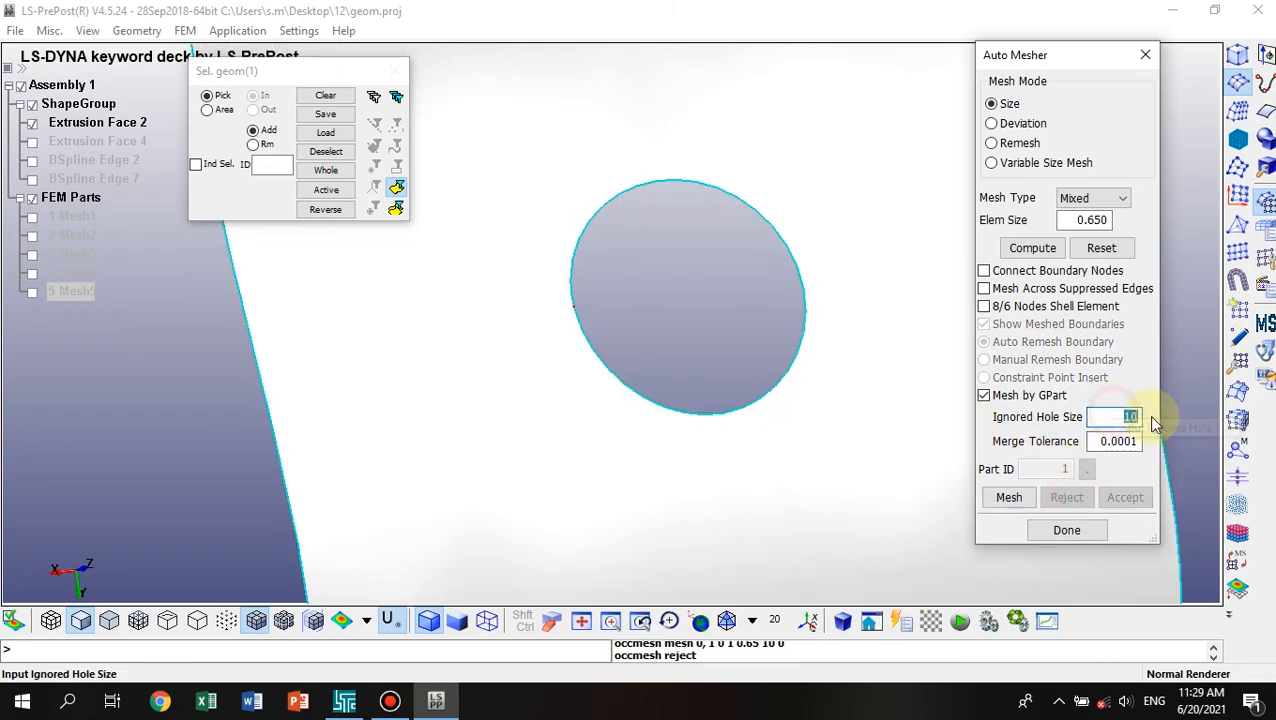
pyautogui.write('0')
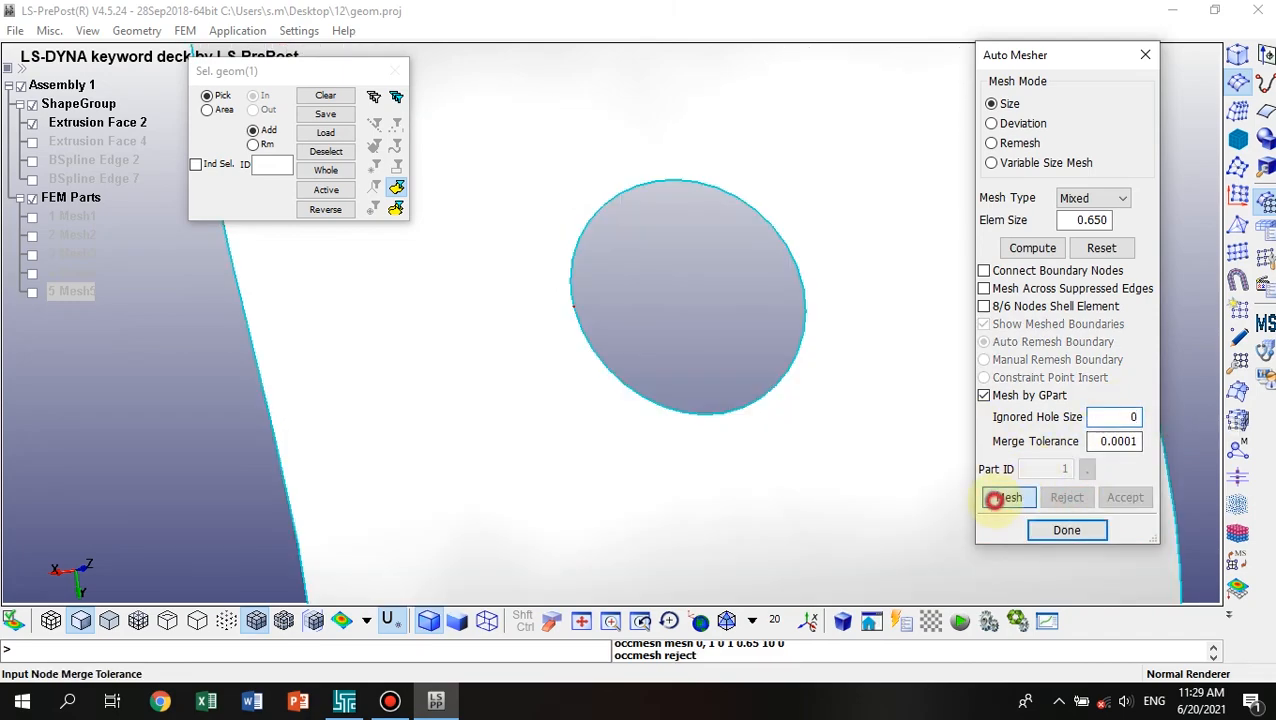
pyautogui.click(1008, 497)
pyautogui.click(1125, 497)
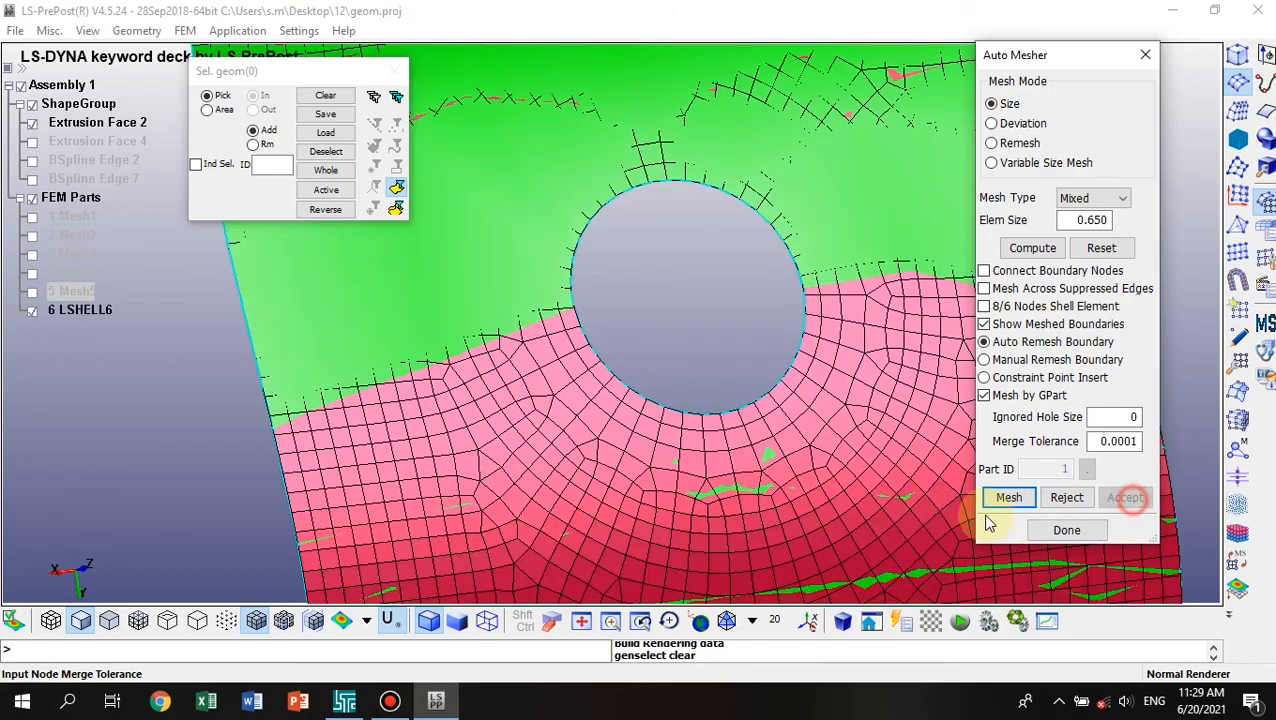
# Hide Extrusion Face 2 and view the accepted mesh around the circular hole.
pyautogui.scroll(-2, 760, 430)
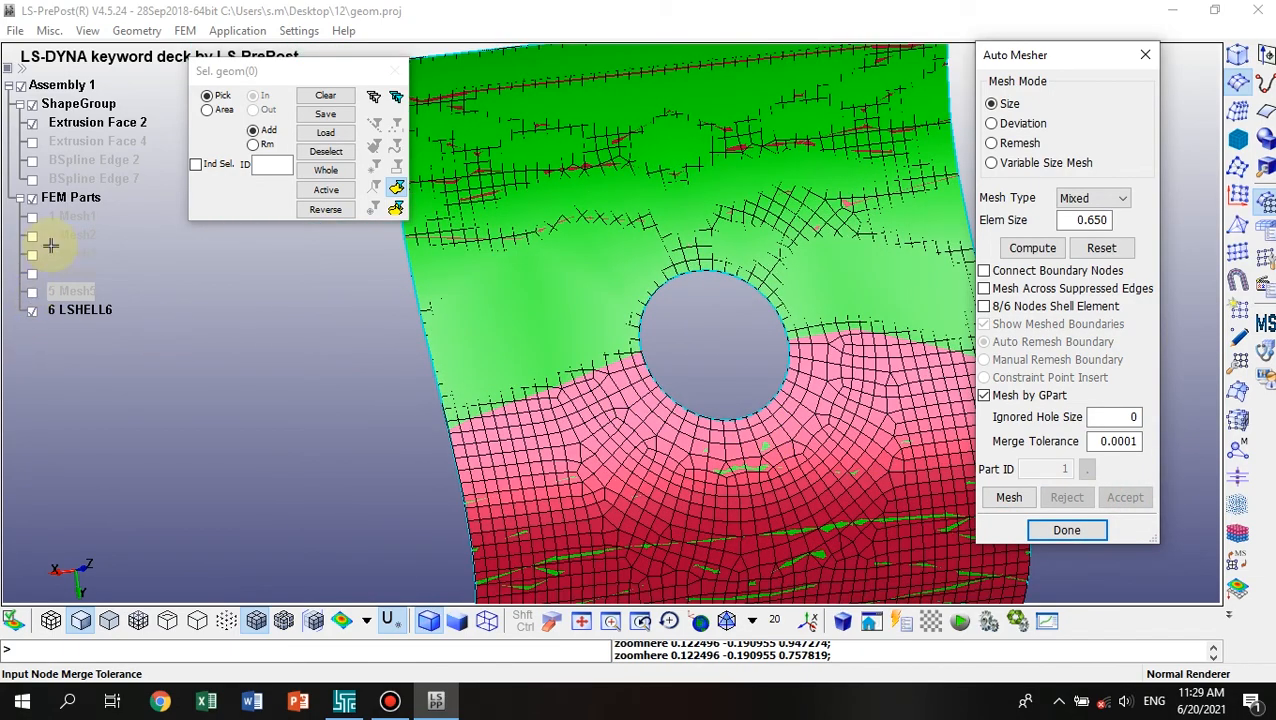
pyautogui.click(32, 122)
pyautogui.moveTo(845, 313); pyautogui.dragTo(735, 374)
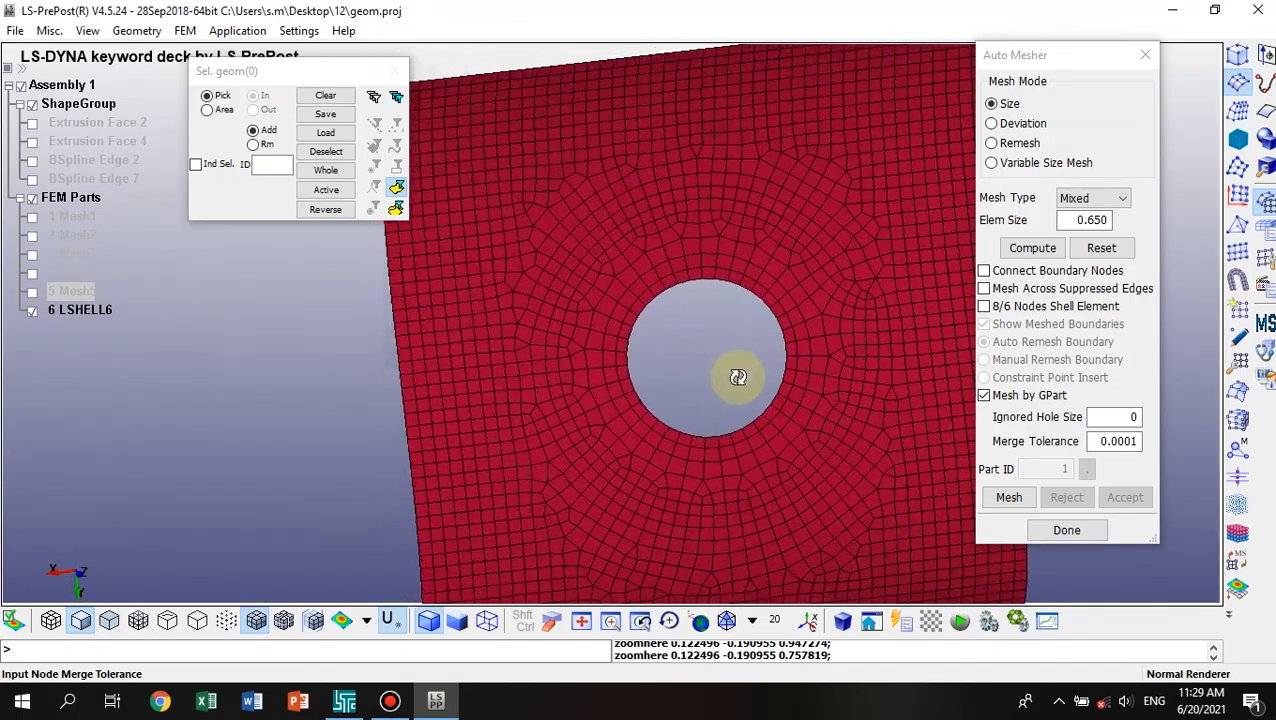
# Rename the new shell part as Mesh6.
pyautogui.click(86, 313)
pyautogui.rightClick(88, 313)
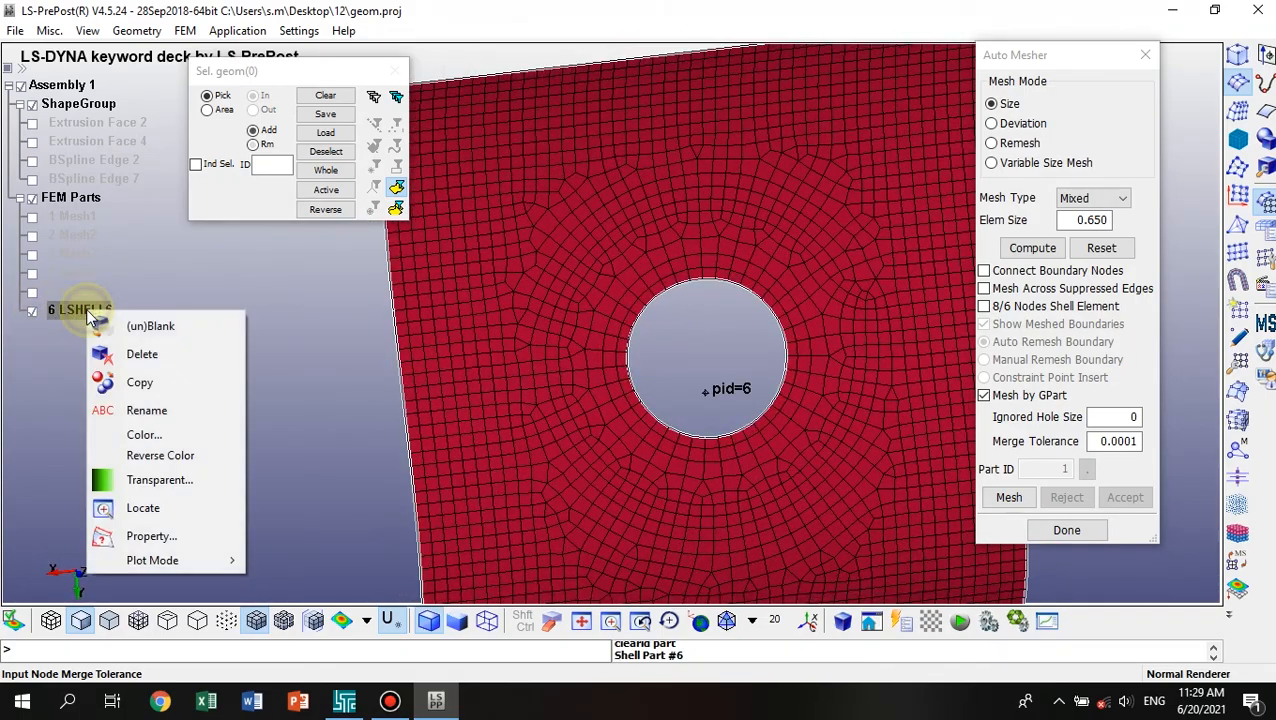
pyautogui.click(143, 411)
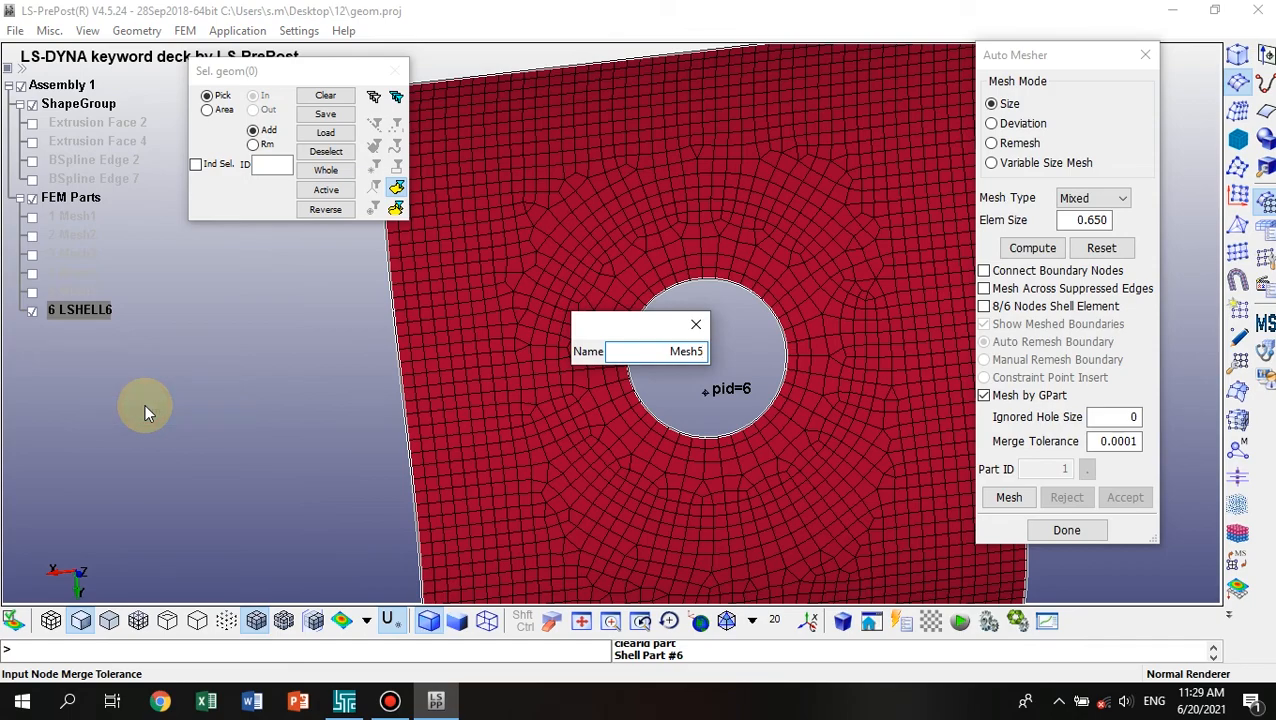
pyautogui.click(222, 402)
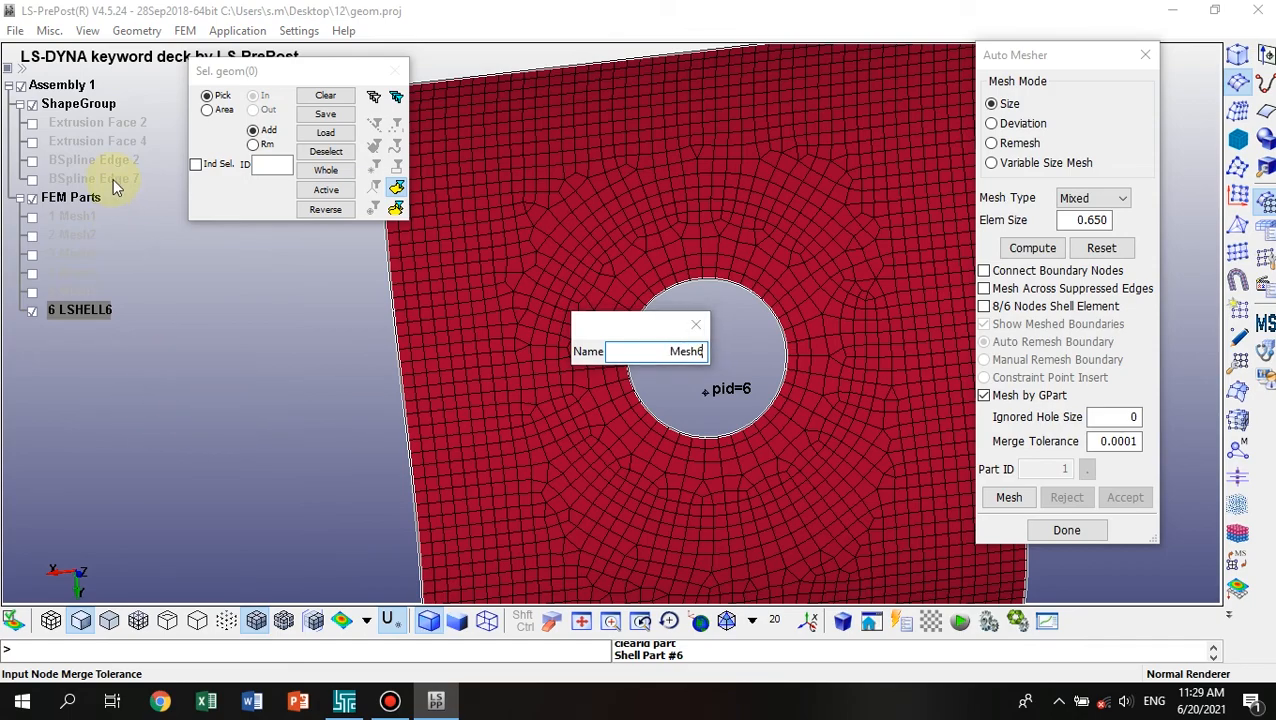
pyautogui.press('Return')
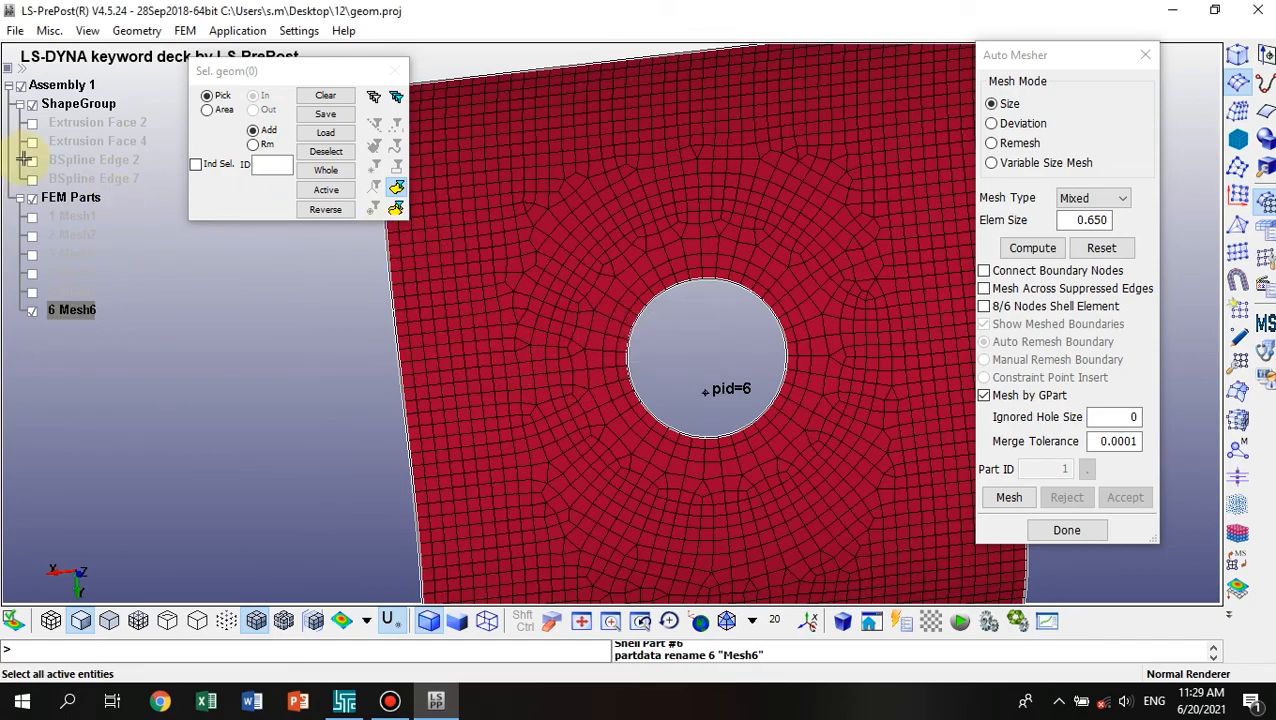
# Show Extrusion Face 2 again, hide Mesh6 and select the face for meshing.
pyautogui.click(31, 123)
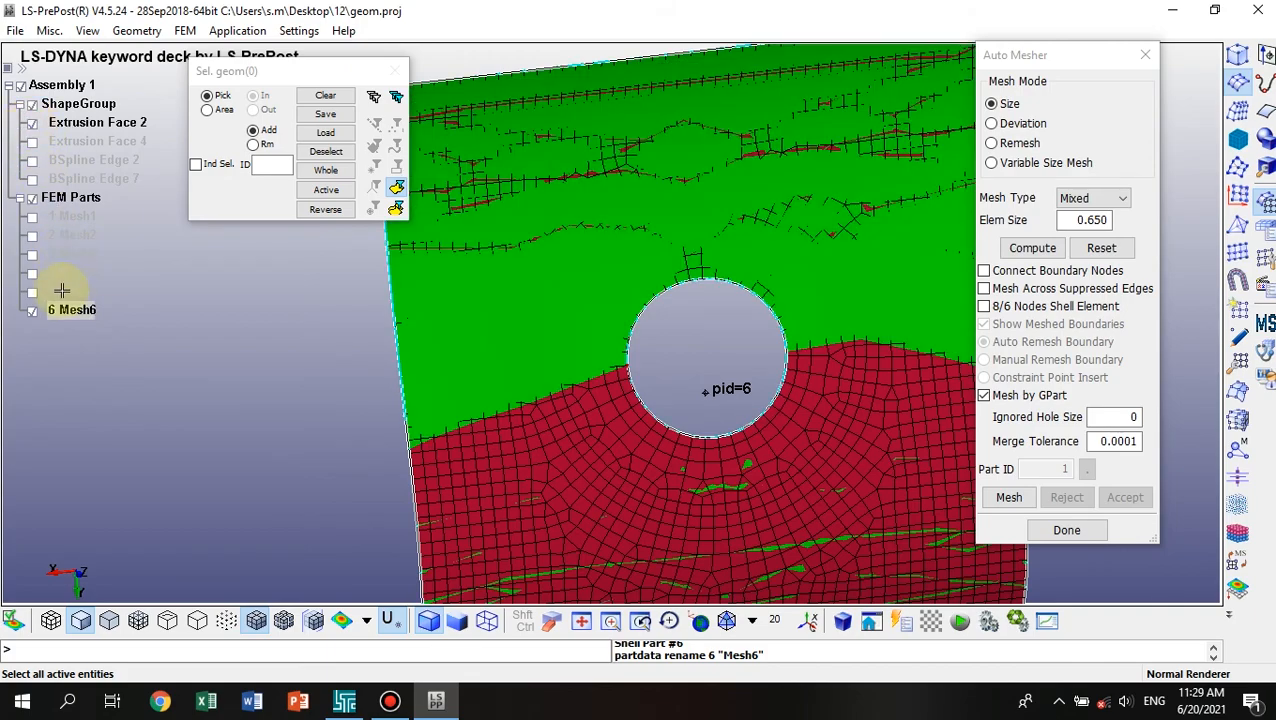
pyautogui.click(27, 318)
pyautogui.click(31, 312)
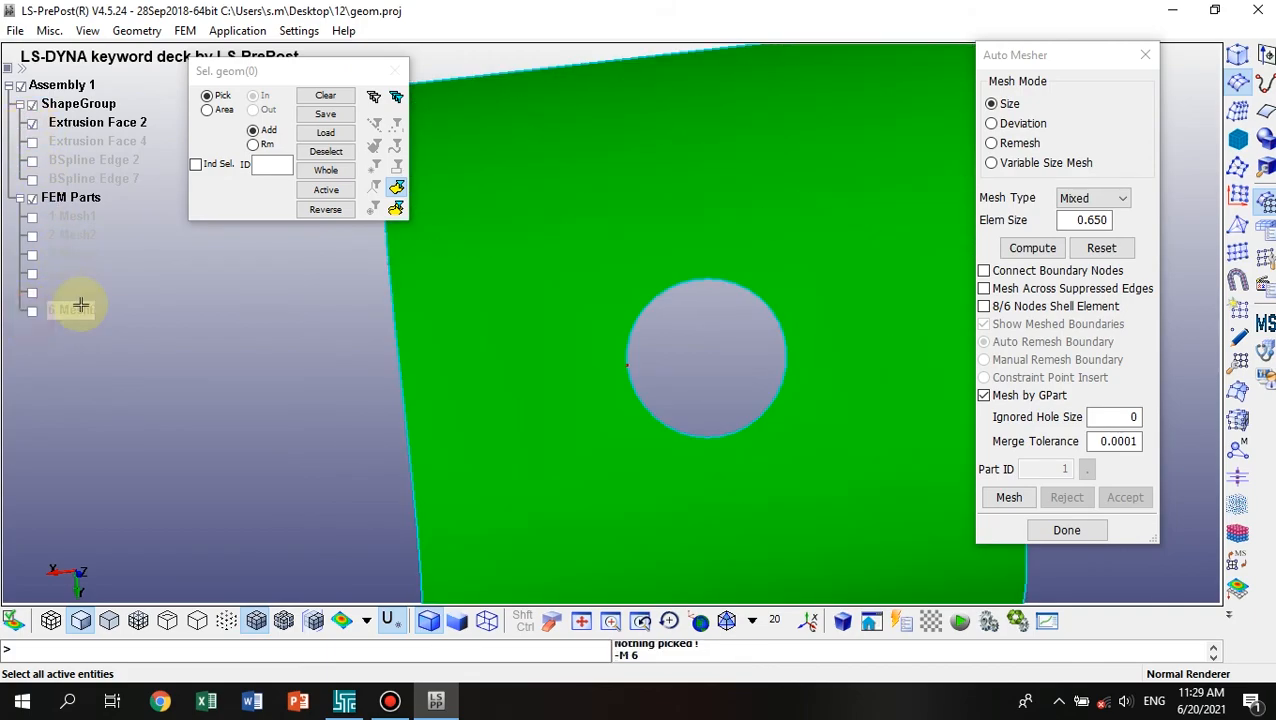
pyautogui.click(533, 162)
# Try meshing the selected face with an ignored hole size of 10.
pyautogui.click(1112, 417)
pyautogui.write('1')
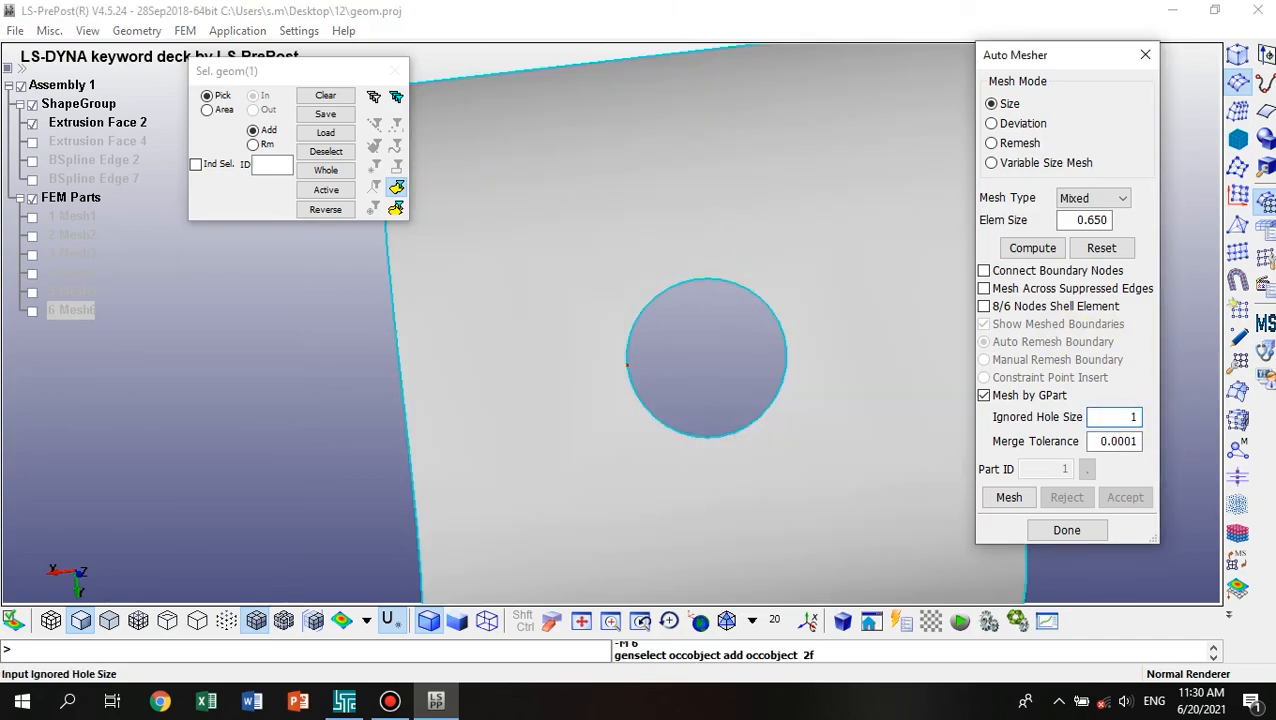
pyautogui.click(1009, 497)
# Reject the preview mesh and try remeshing the face with an ignored hole size of 9.
pyautogui.click(1118, 415)
pyautogui.moveTo(1160, 418); pyautogui.dragTo(1190, 419)
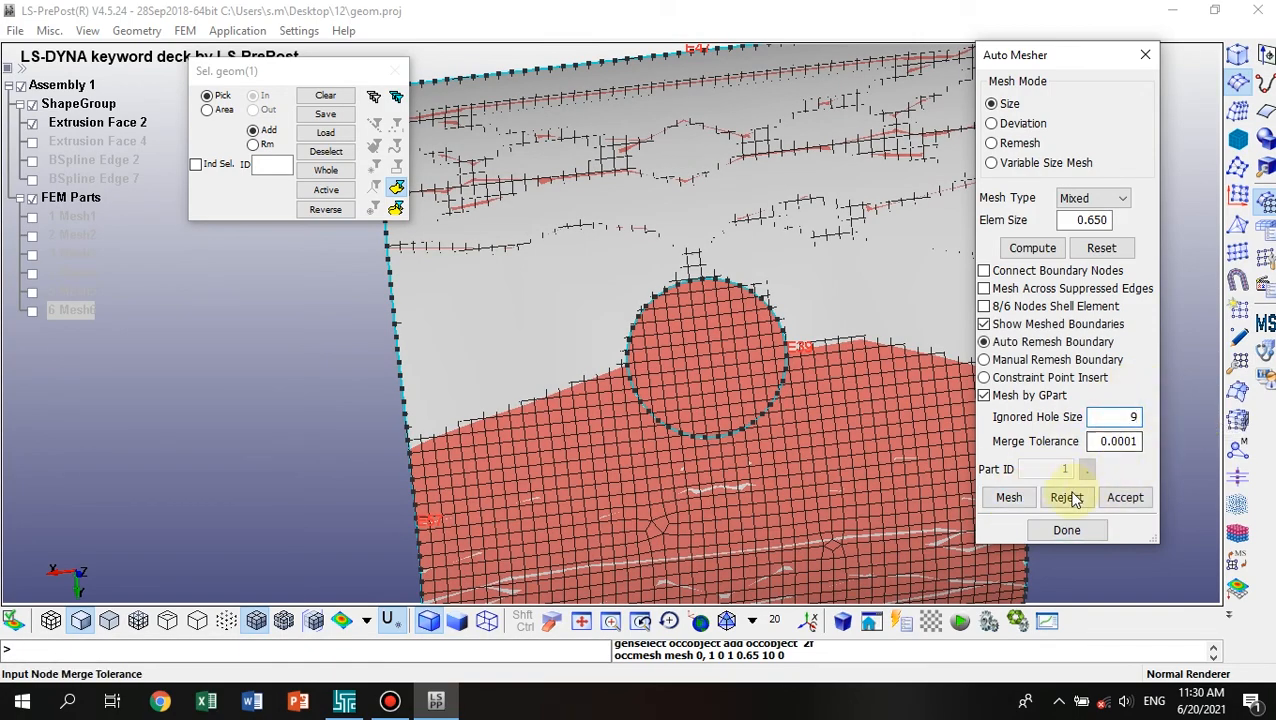
pyautogui.click(1067, 497)
pyautogui.click(1009, 497)
# Reject the preview mesh and try remeshing the face with an ignored hole size of 5.
pyautogui.moveTo(1110, 417); pyautogui.dragTo(1160, 420)
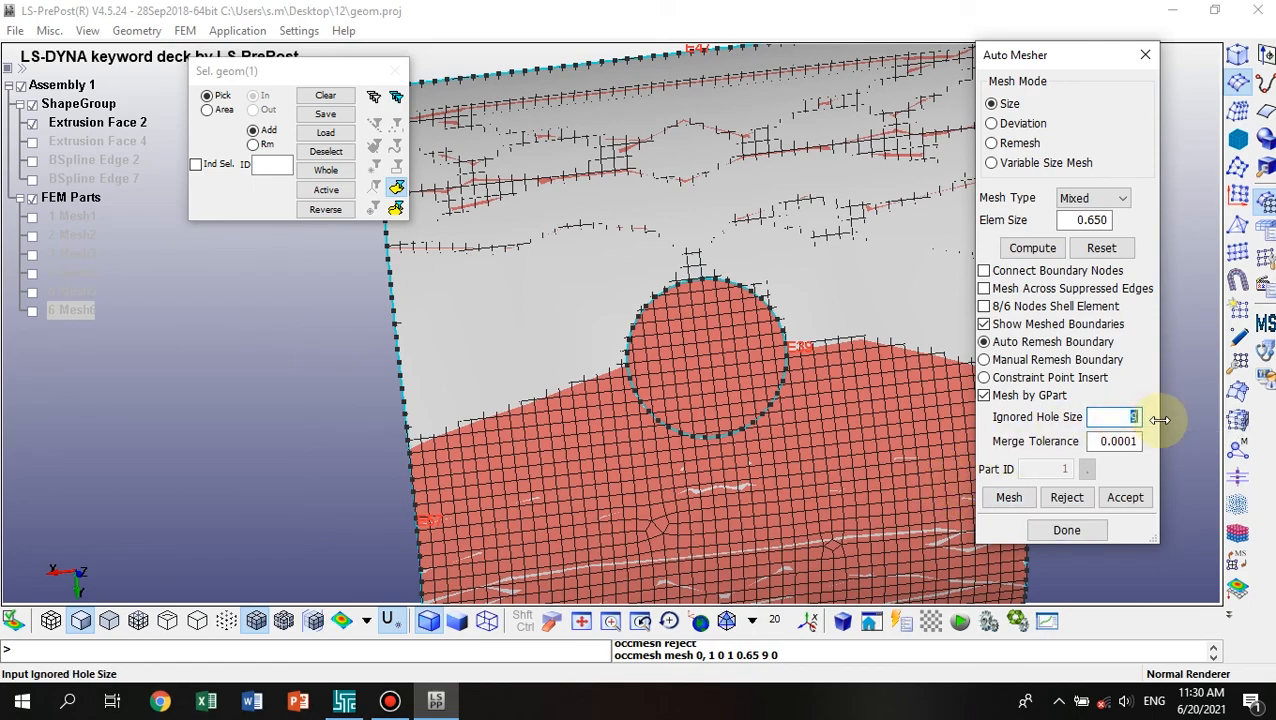
pyautogui.click(1065, 498)
pyautogui.click(1009, 497)
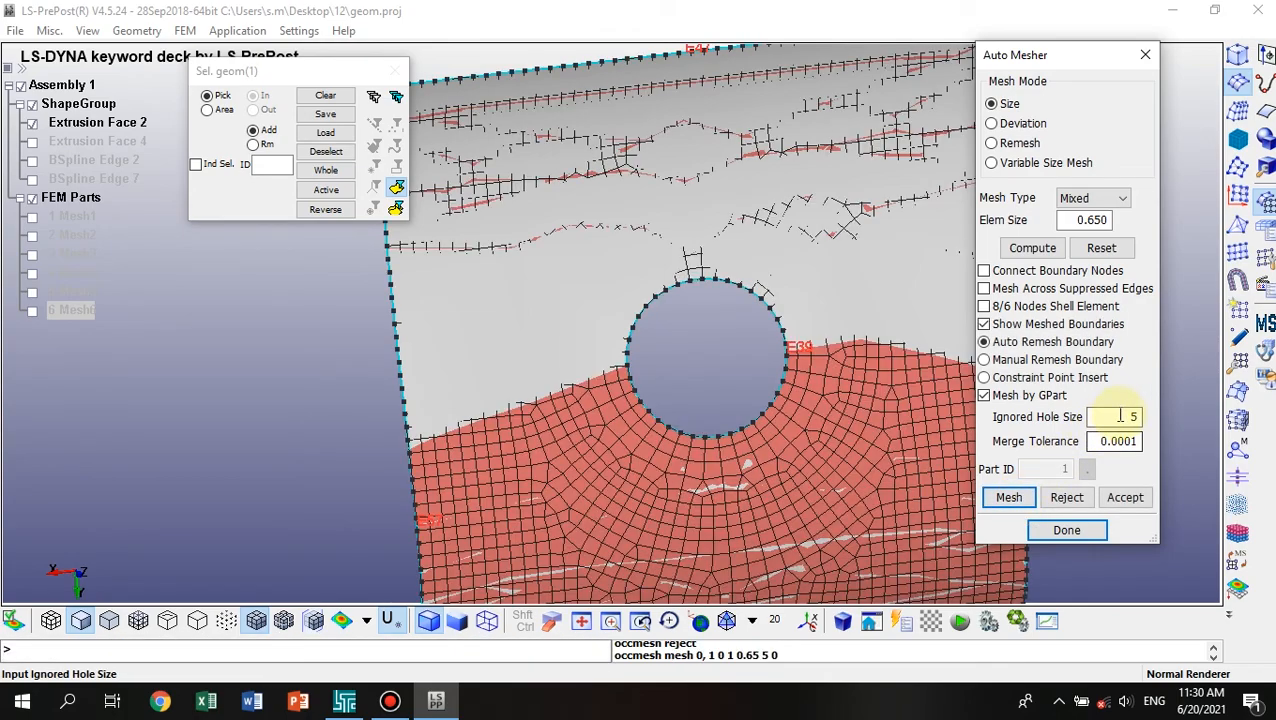
# Reject the preview, remesh Extrusion Face 2 with an ignored hole size of 8 and accept the mesh.
pyautogui.moveTo(1120, 416); pyautogui.dragTo(1160, 418)
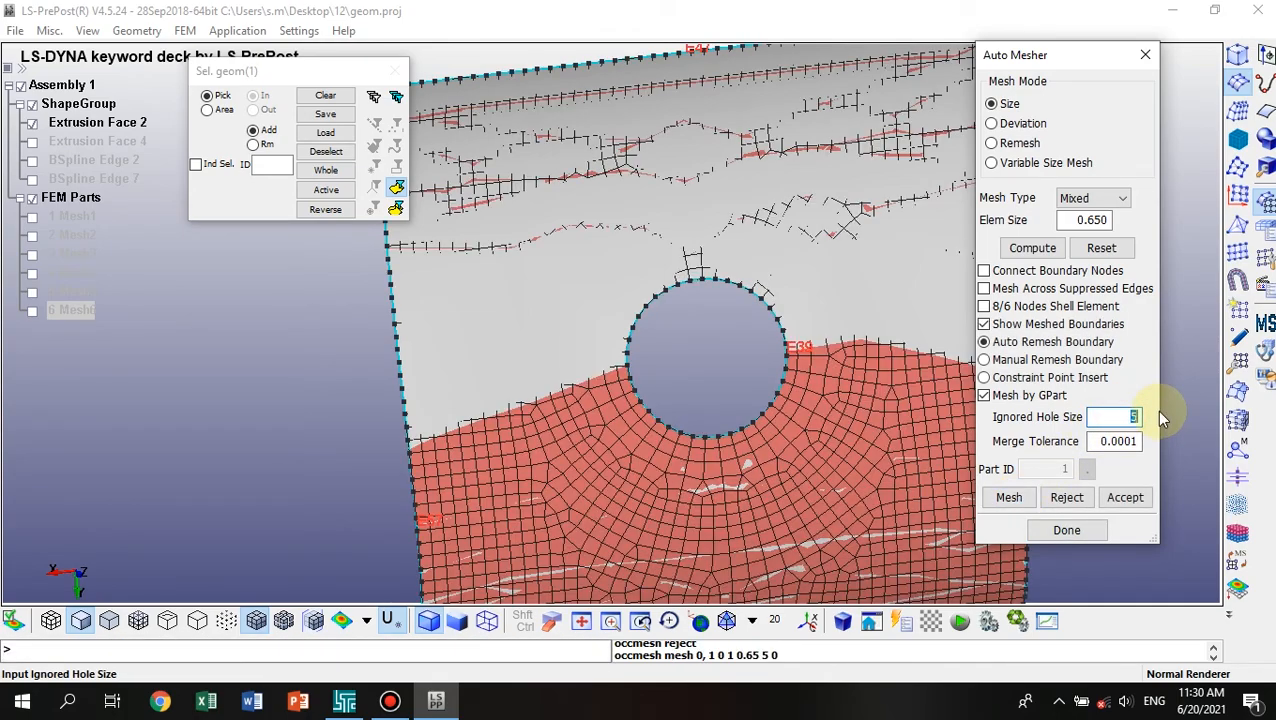
pyautogui.write('8')
pyautogui.click(1067, 498)
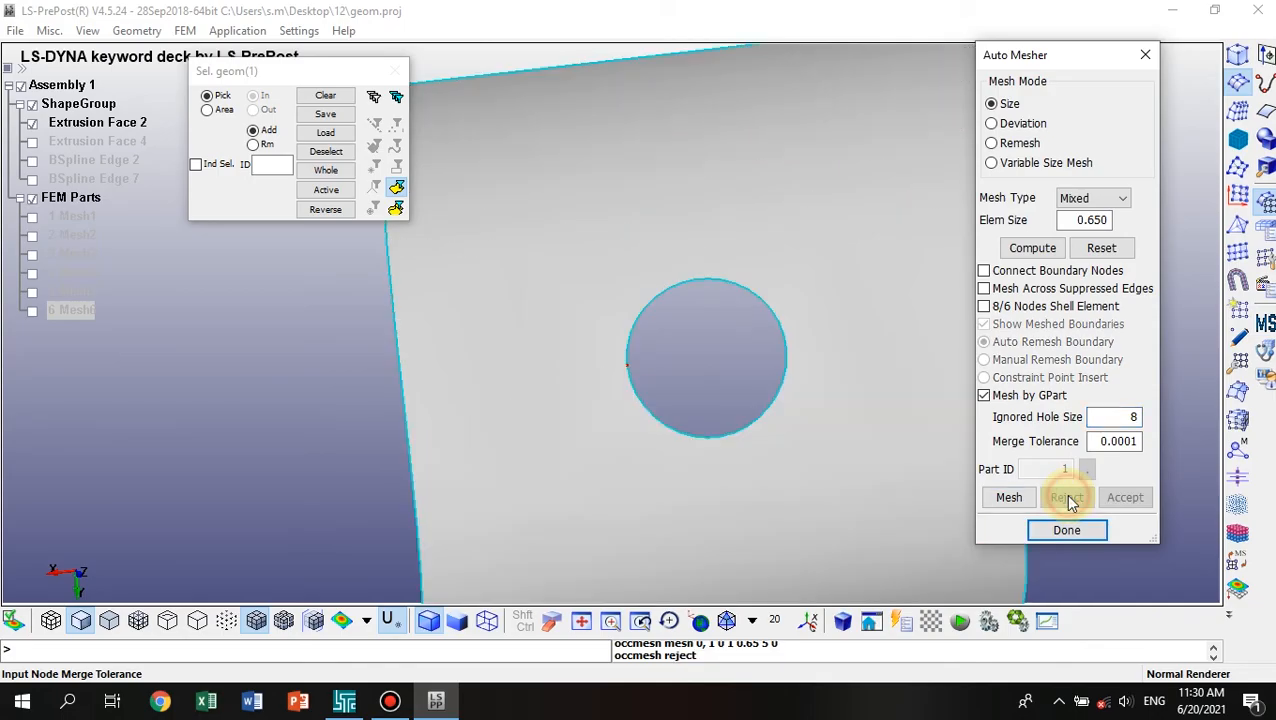
pyautogui.click(1012, 498)
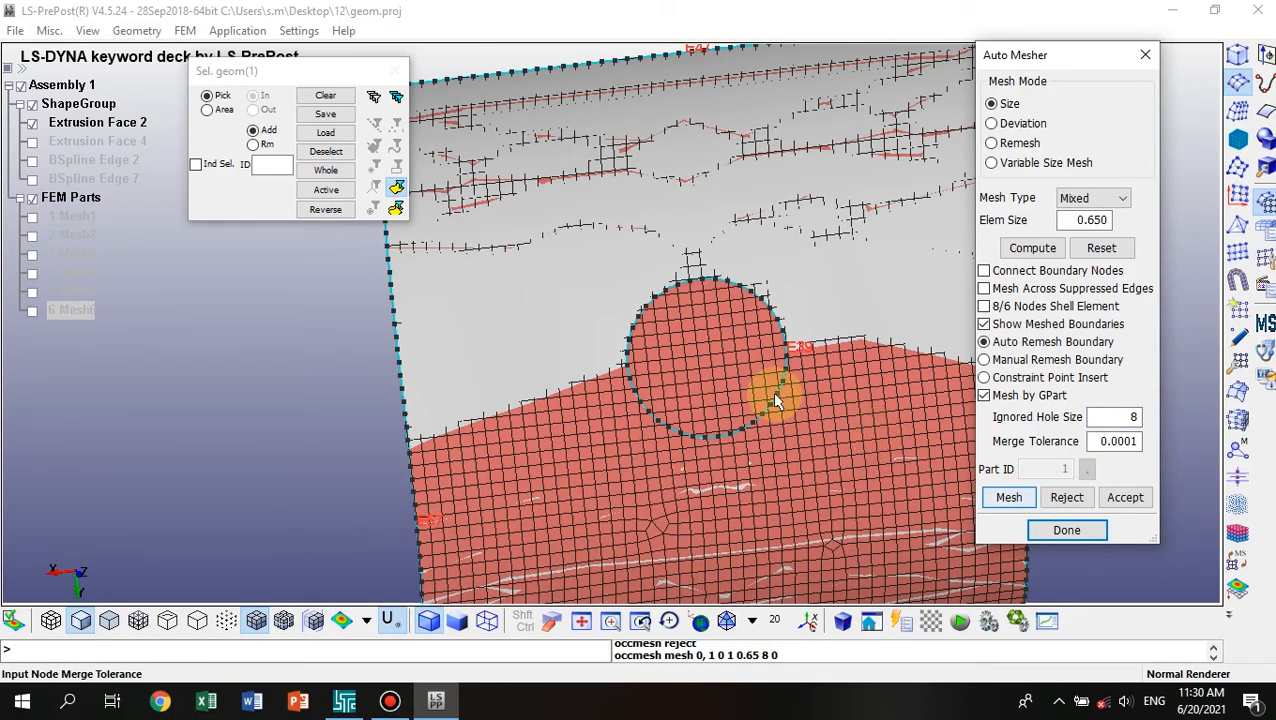
pyautogui.moveTo(735, 393); pyautogui.dragTo(700, 260, button='middle')
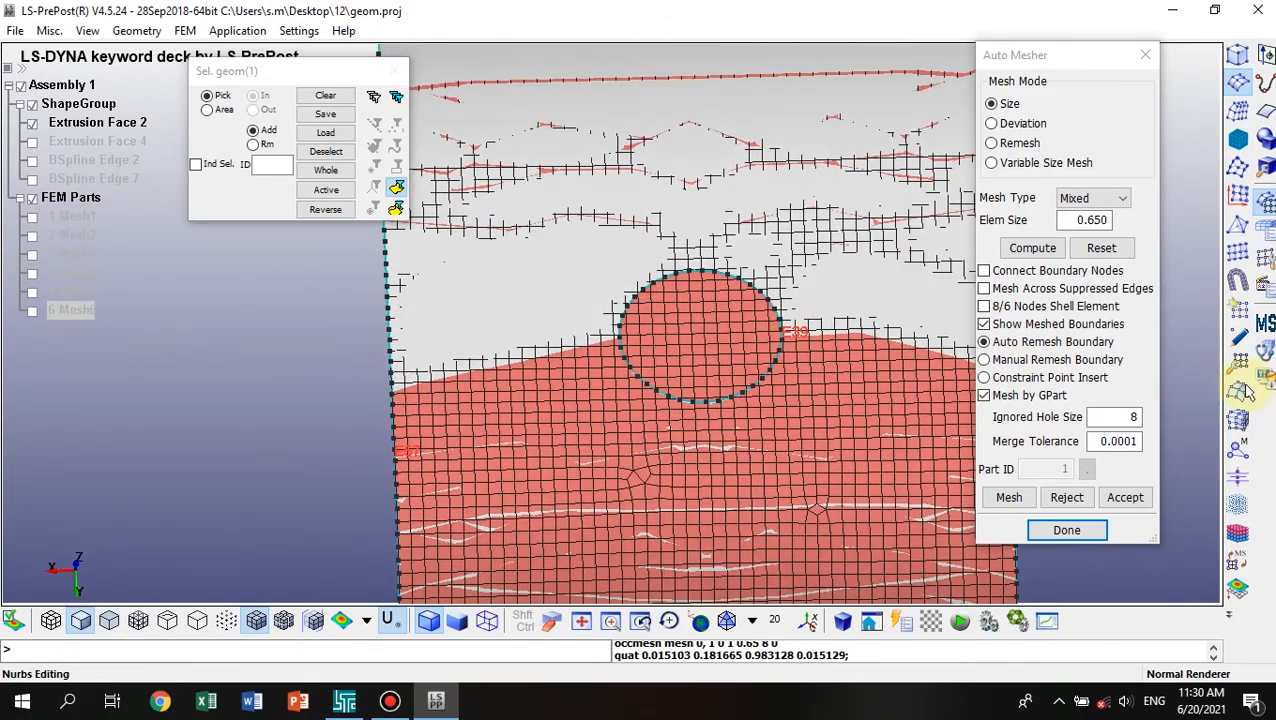
pyautogui.click(1125, 498)
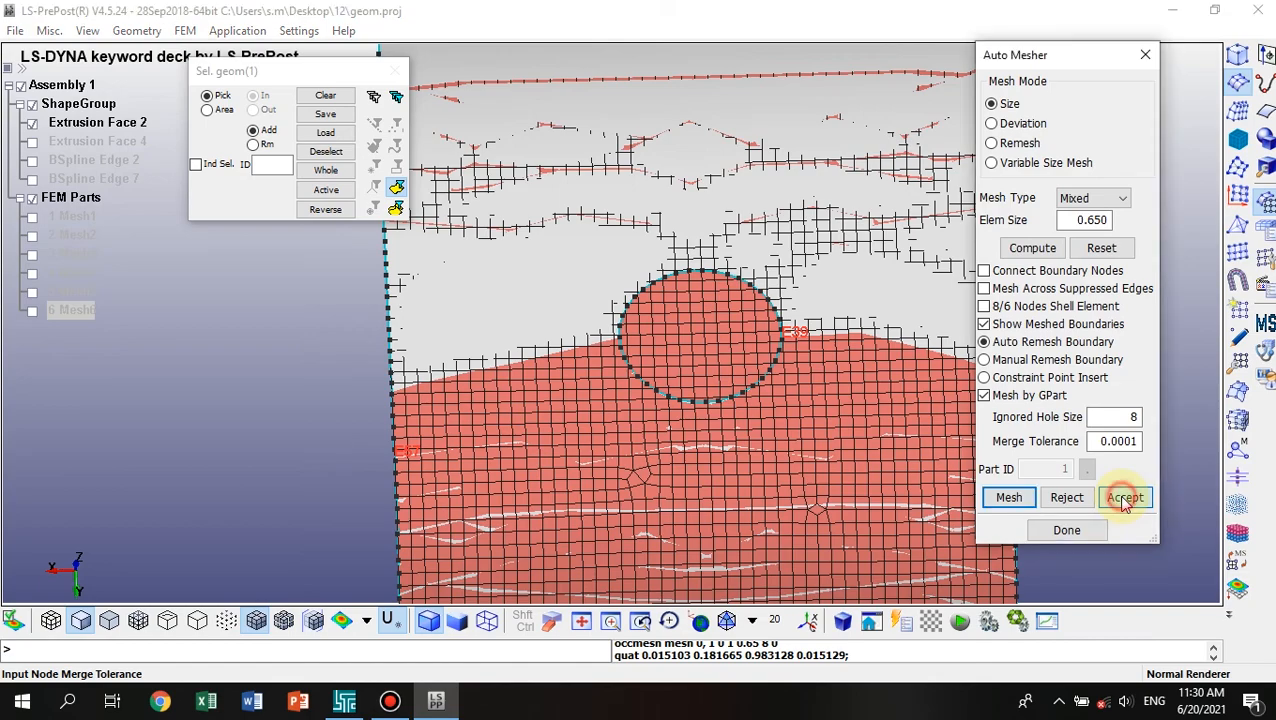
# Hide Extrusion Face 2 and view the whole new mesh from an angle.
pyautogui.click(33, 122)
pyautogui.keyDown('ctrl'); pyautogui.moveTo(632, 370); pyautogui.dragTo(775, 384); pyautogui.keyUp('ctrl')
pyautogui.scroll(-2, 676, 425)
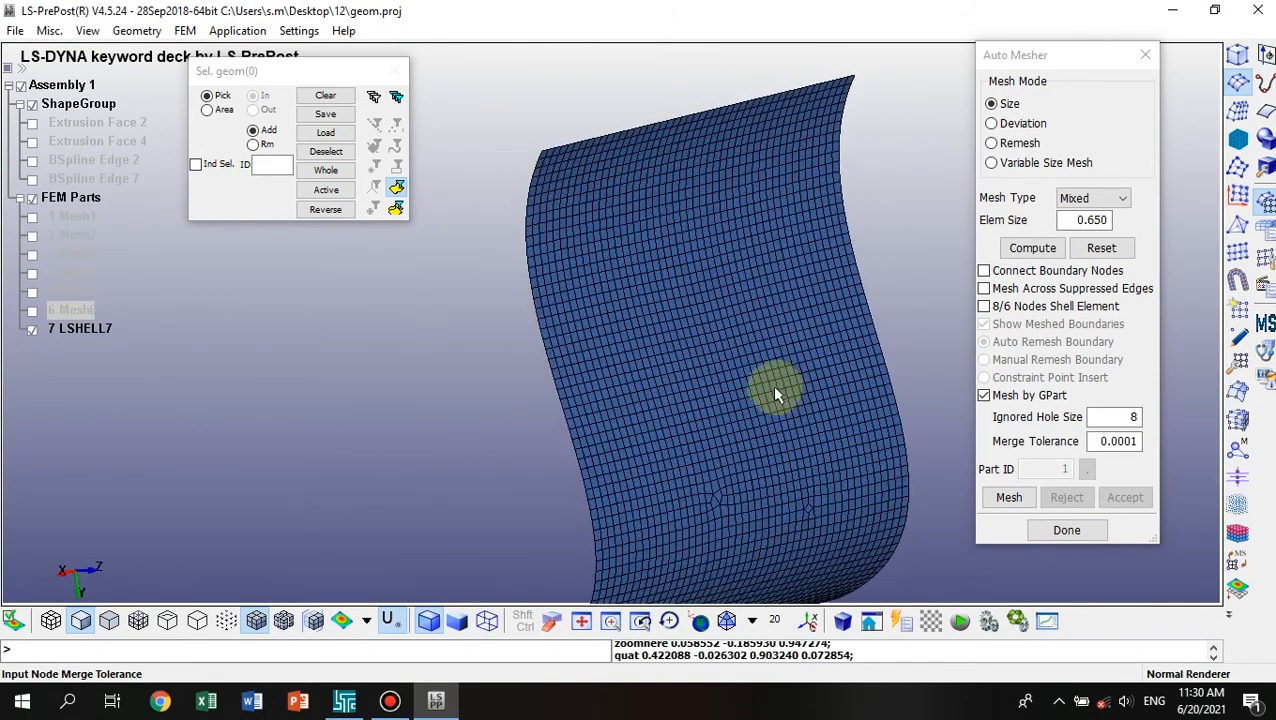
pyautogui.keyDown('ctrl'); pyautogui.moveTo(775, 384); pyautogui.dragTo(724, 364, button='middle'); pyautogui.keyUp('ctrl')
pyautogui.keyDown('ctrl'); pyautogui.moveTo(724, 364); pyautogui.dragTo(572, 390); pyautogui.keyUp('ctrl')
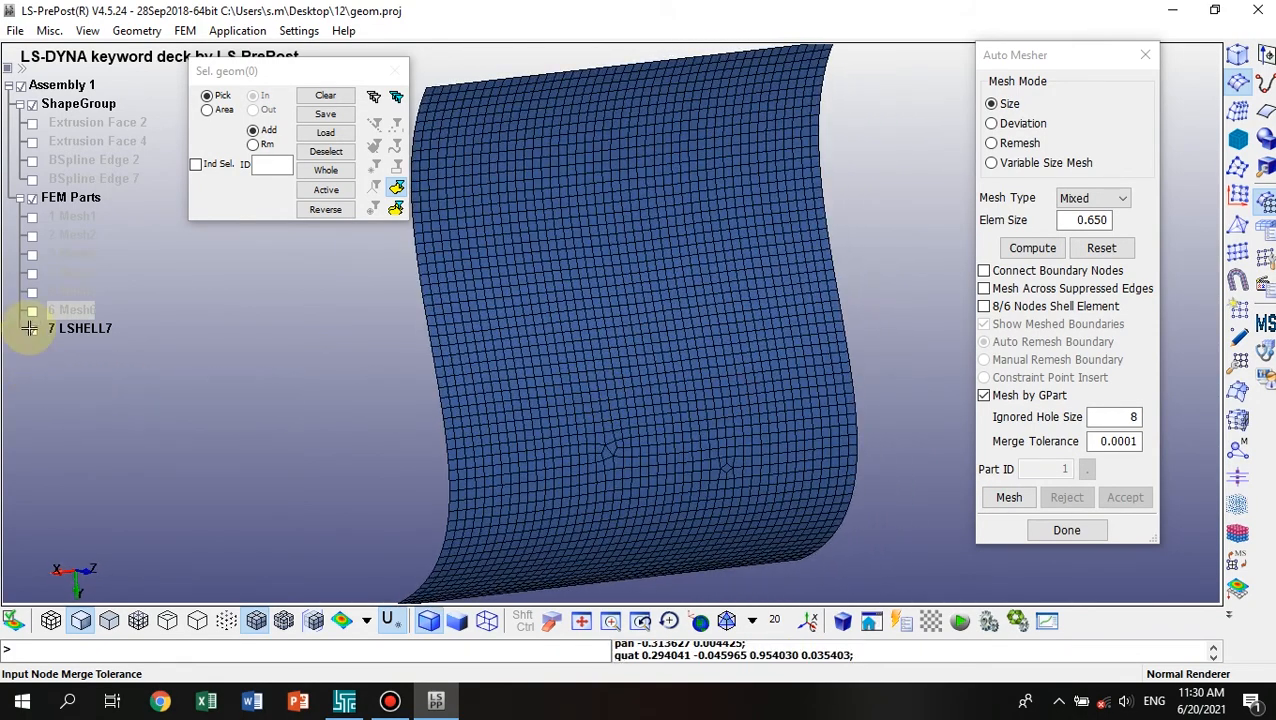
# Rename the new shell part as Mesh7.
pyautogui.rightClick(62, 328)
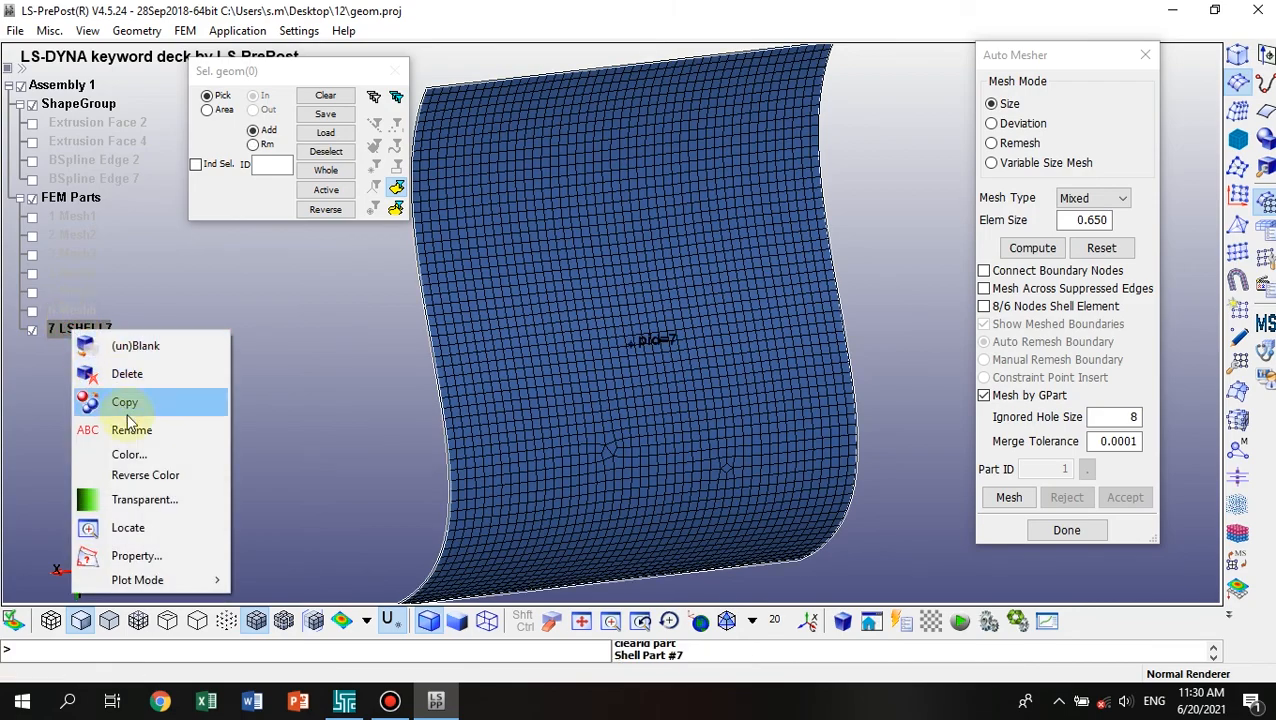
pyautogui.click(128, 428)
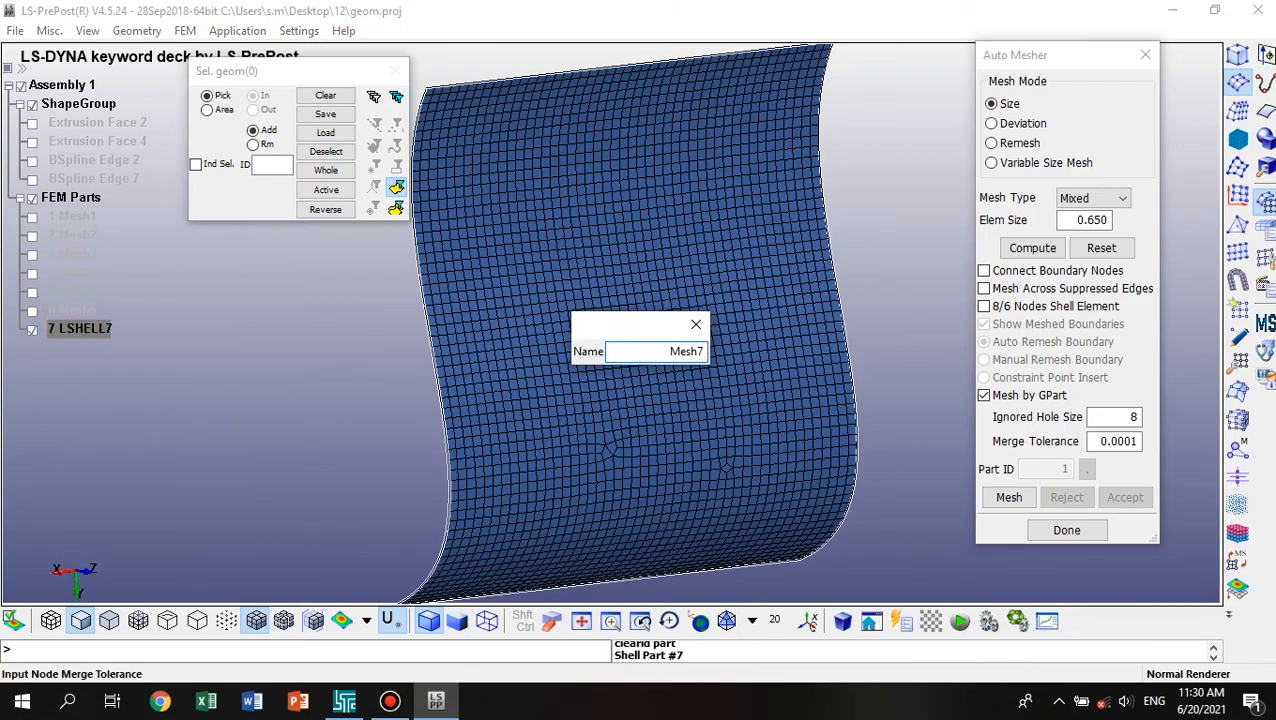
pyautogui.press('Return')
pyautogui.click(154, 401)
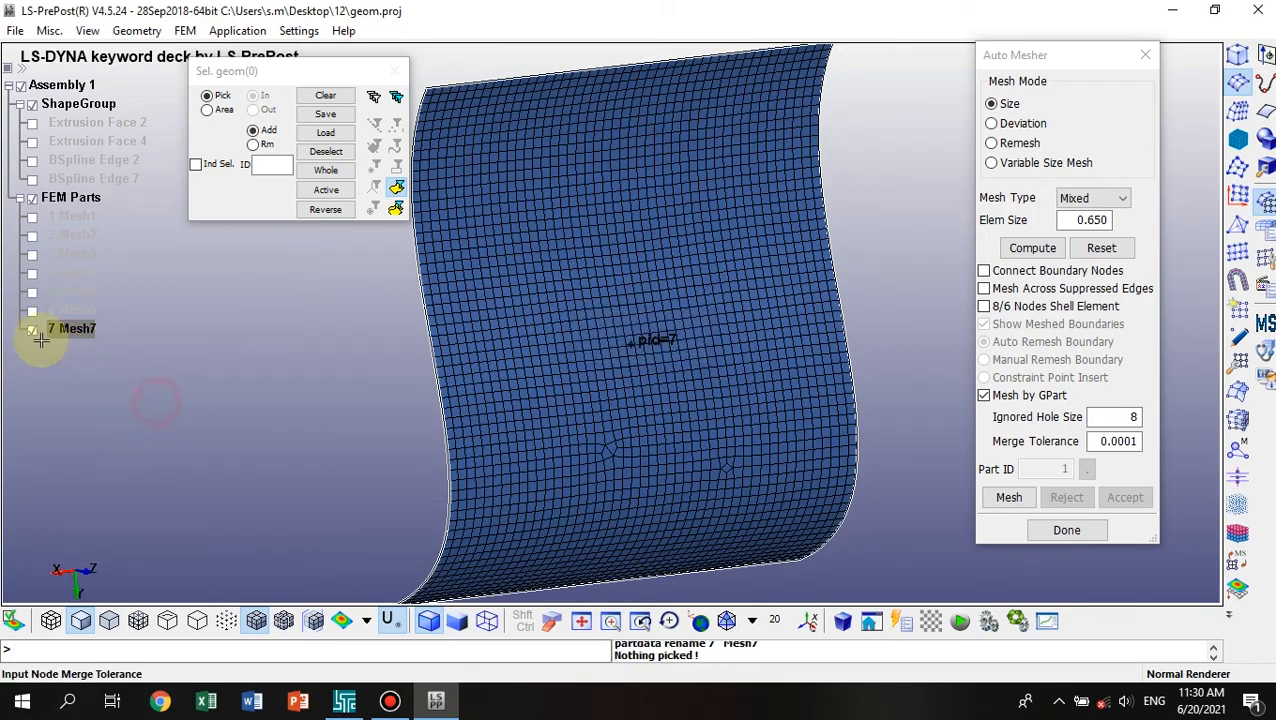
# Show Mesh6 for comparison and hide Mesh7.
pyautogui.click(32, 311)
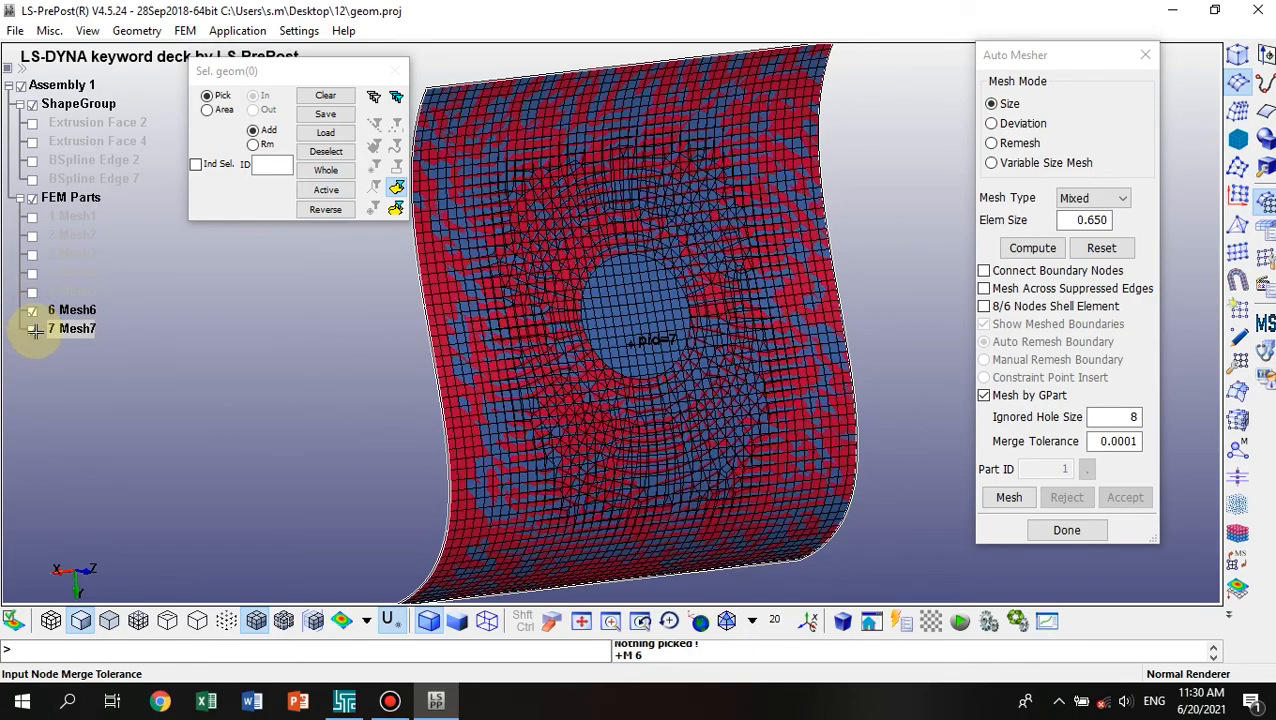
pyautogui.click(32, 331)
pyautogui.moveTo(427, 336); pyautogui.dragTo(618, 256)
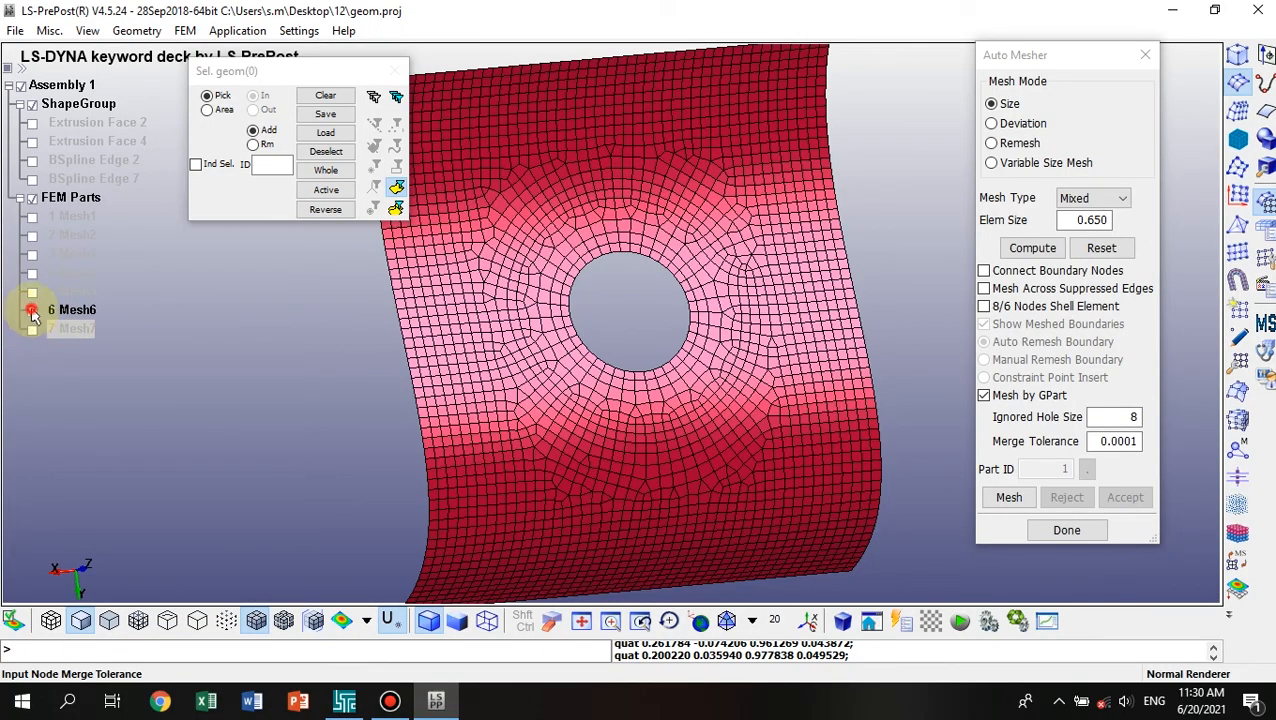
# Hide Mesh6, show Mesh2 and set the Auto Mesher to Remesh mode.
pyautogui.click(32, 311)
pyautogui.click(32, 235)
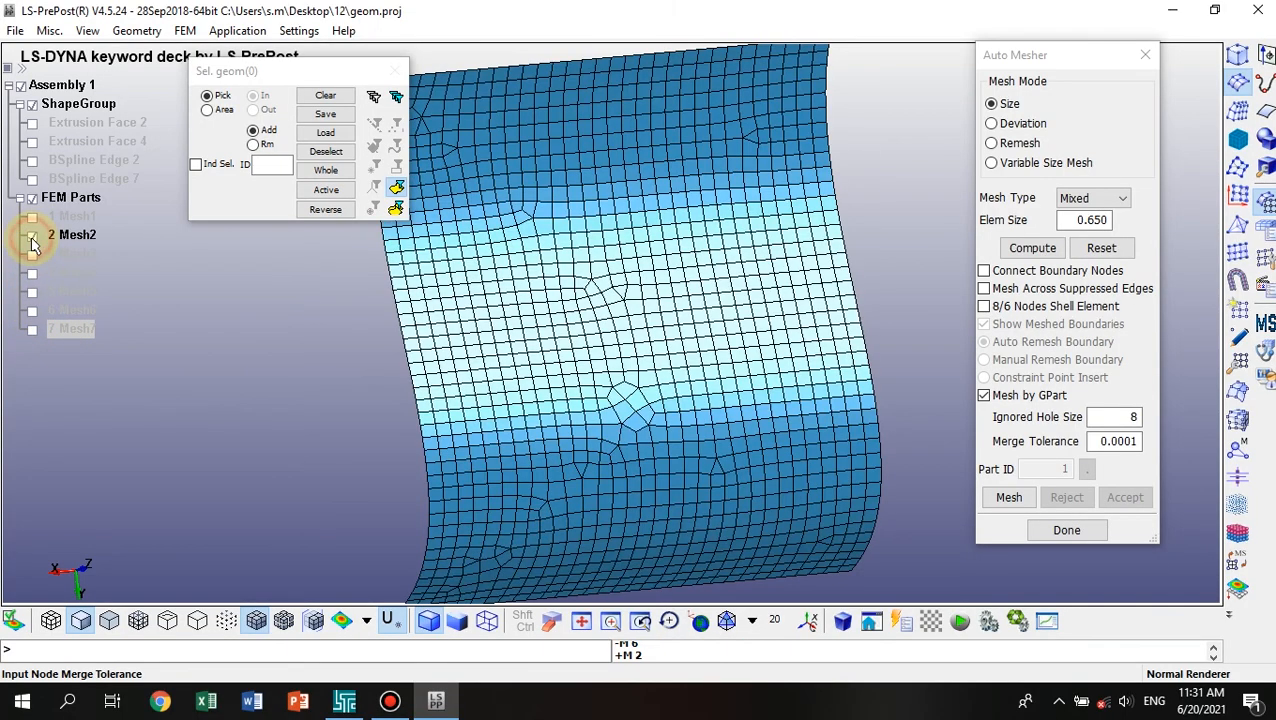
pyautogui.click(991, 145)
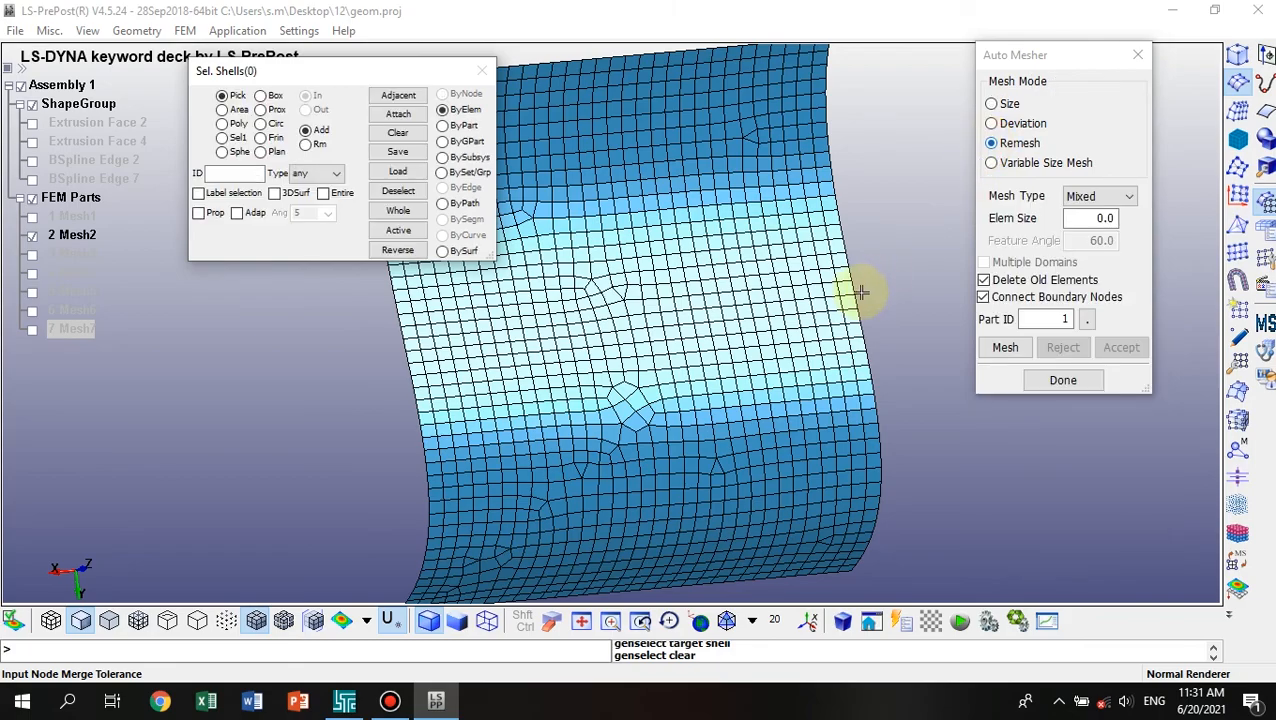
# Remesh a single quad element of Mesh2 with the Triangle mesh type.
pyautogui.scroll(2, 760, 318)
pyautogui.scroll(2, 760, 320)
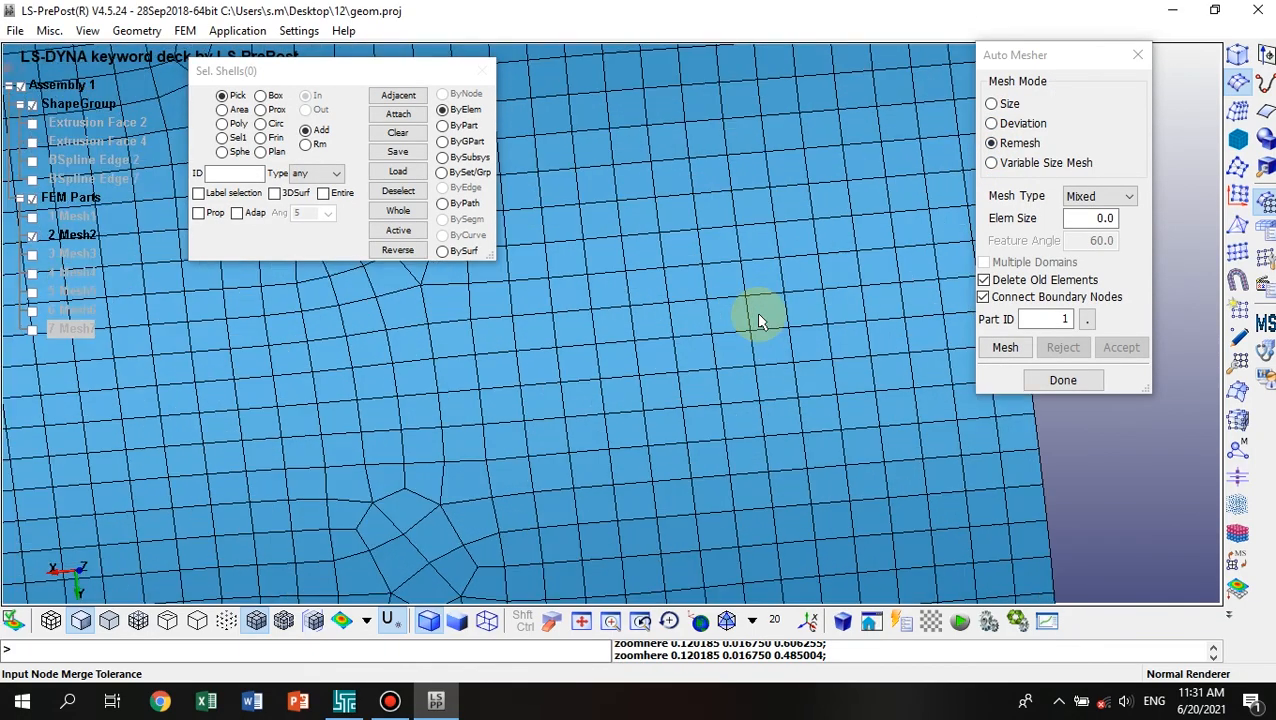
pyautogui.scroll(2, 760, 318)
pyautogui.scroll(2, 678, 278)
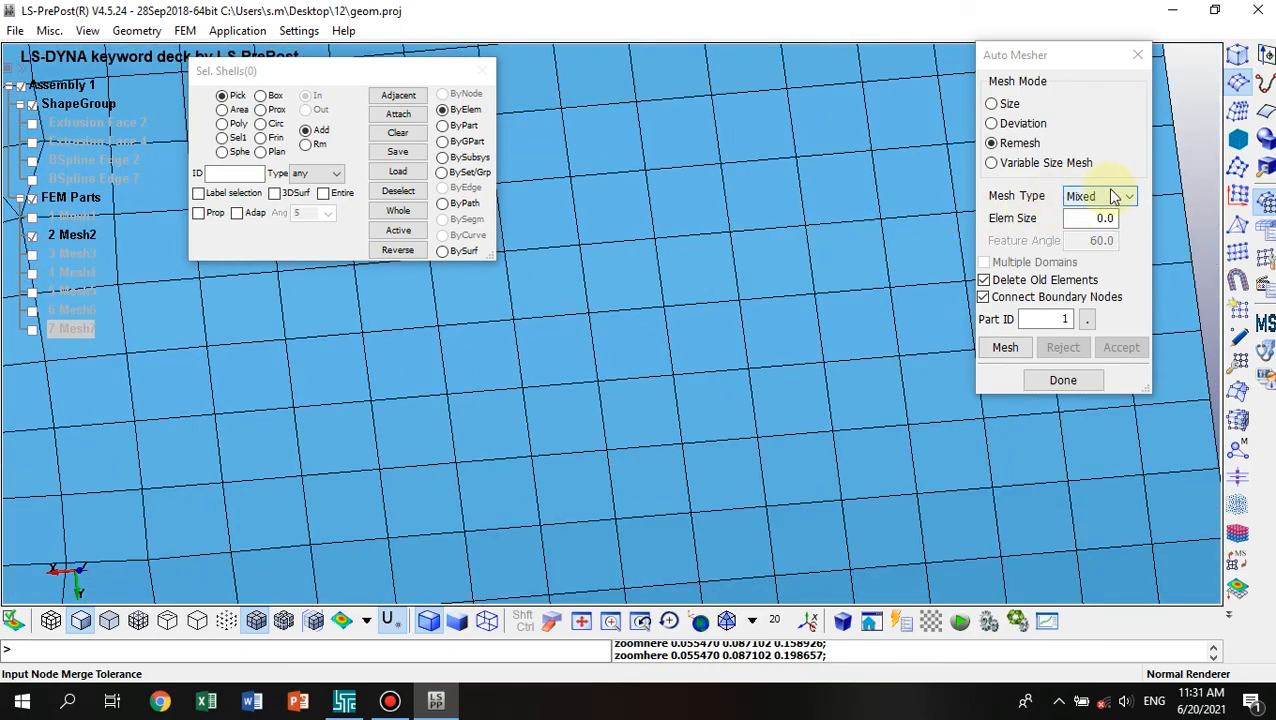
pyautogui.click(1113, 197)
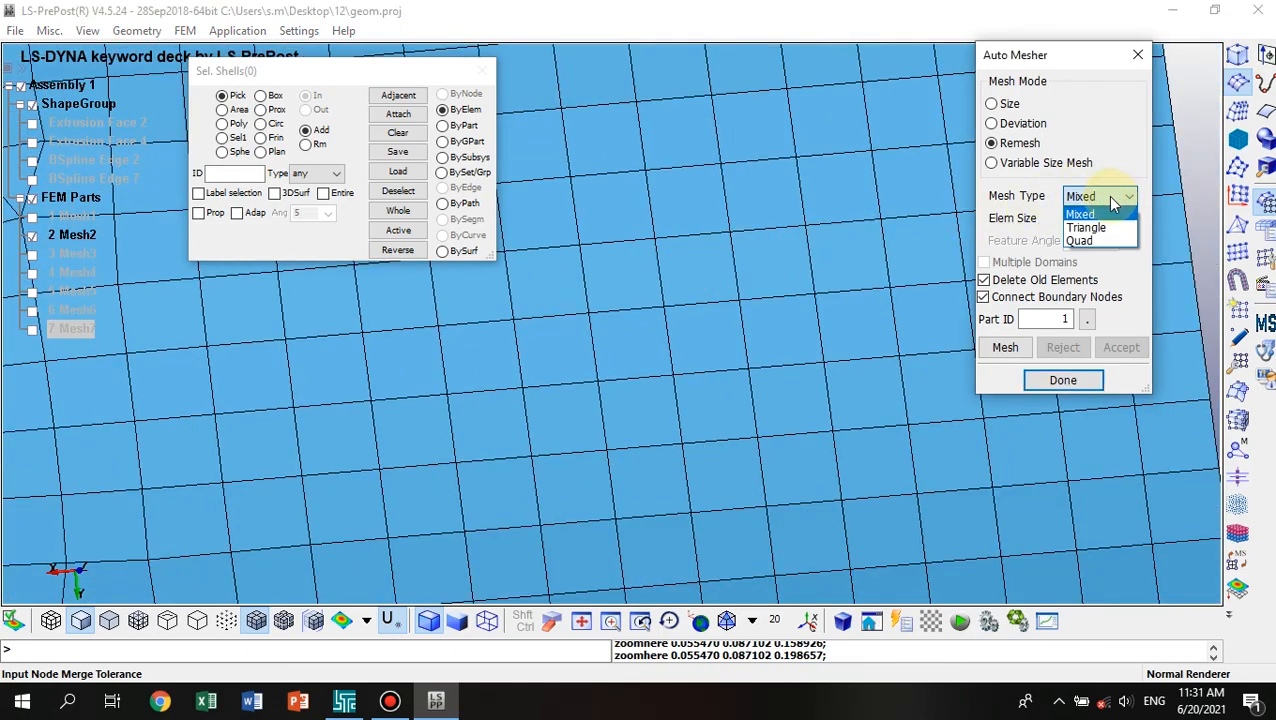
pyautogui.click(1091, 229)
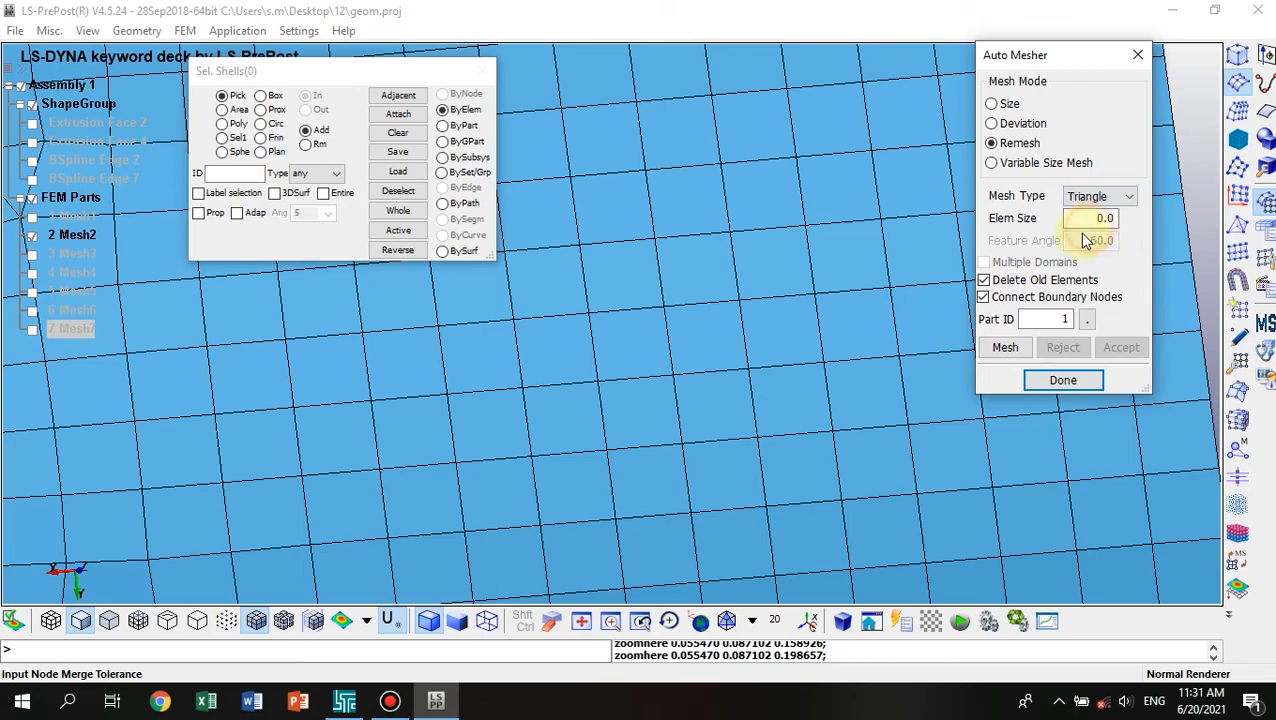
pyautogui.click(700, 270)
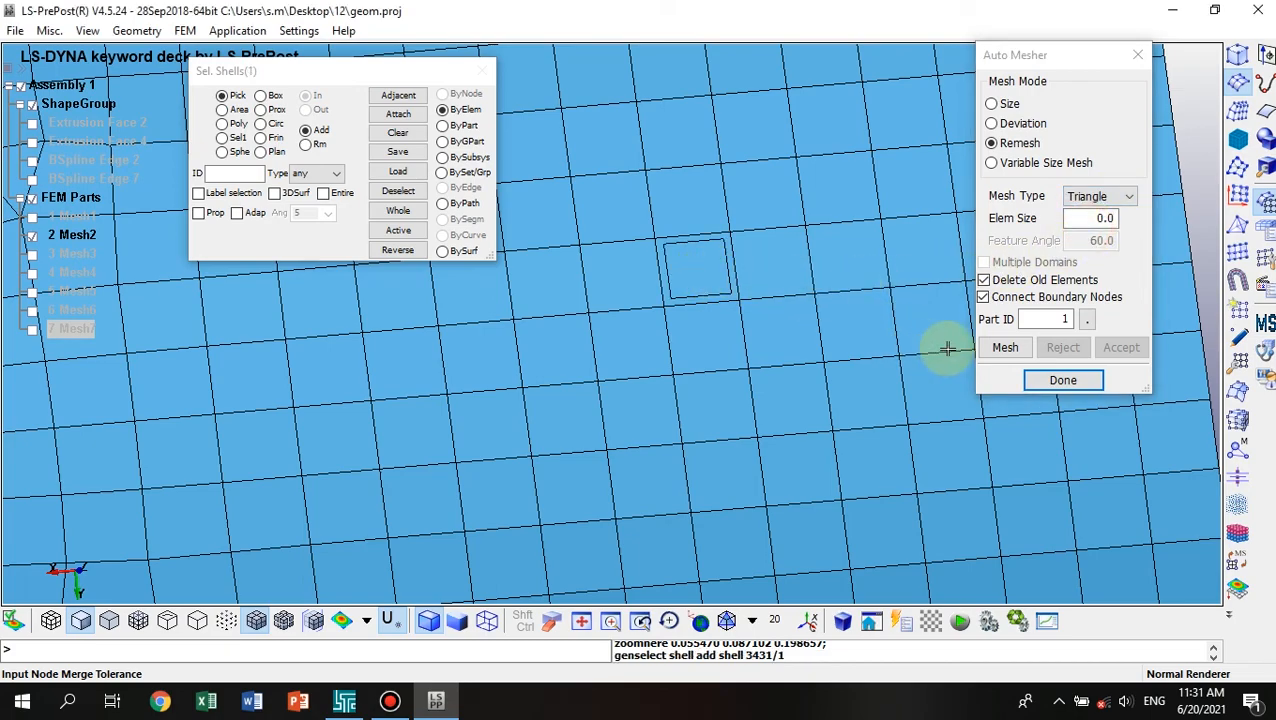
pyautogui.click(1004, 348)
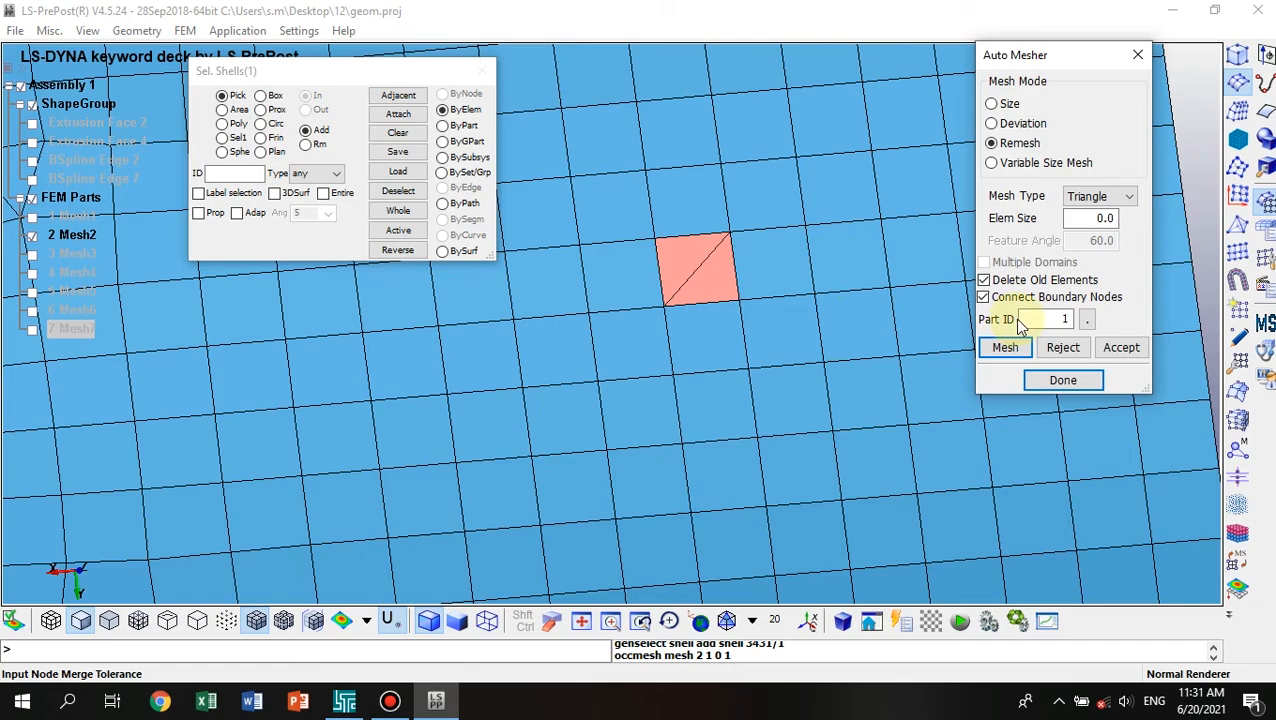
# Assign the remeshed element to part 2, Mesh2.
pyautogui.click(1087, 319)
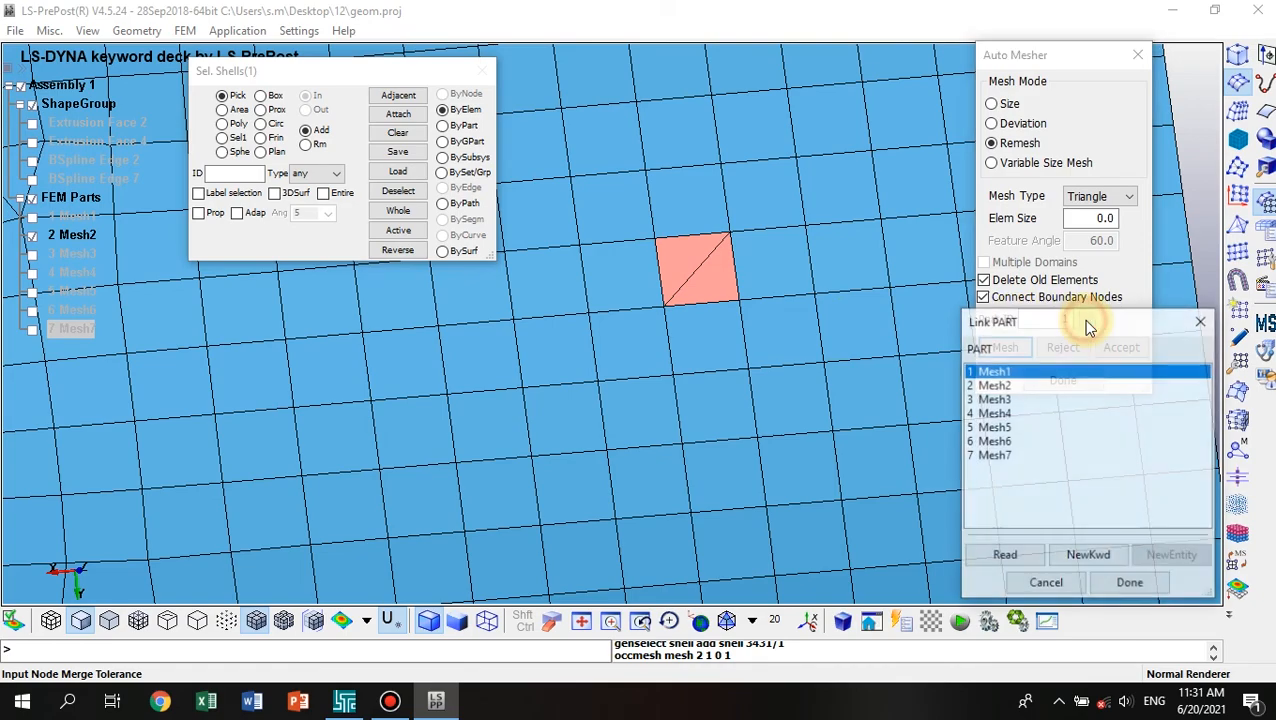
pyautogui.click(995, 386)
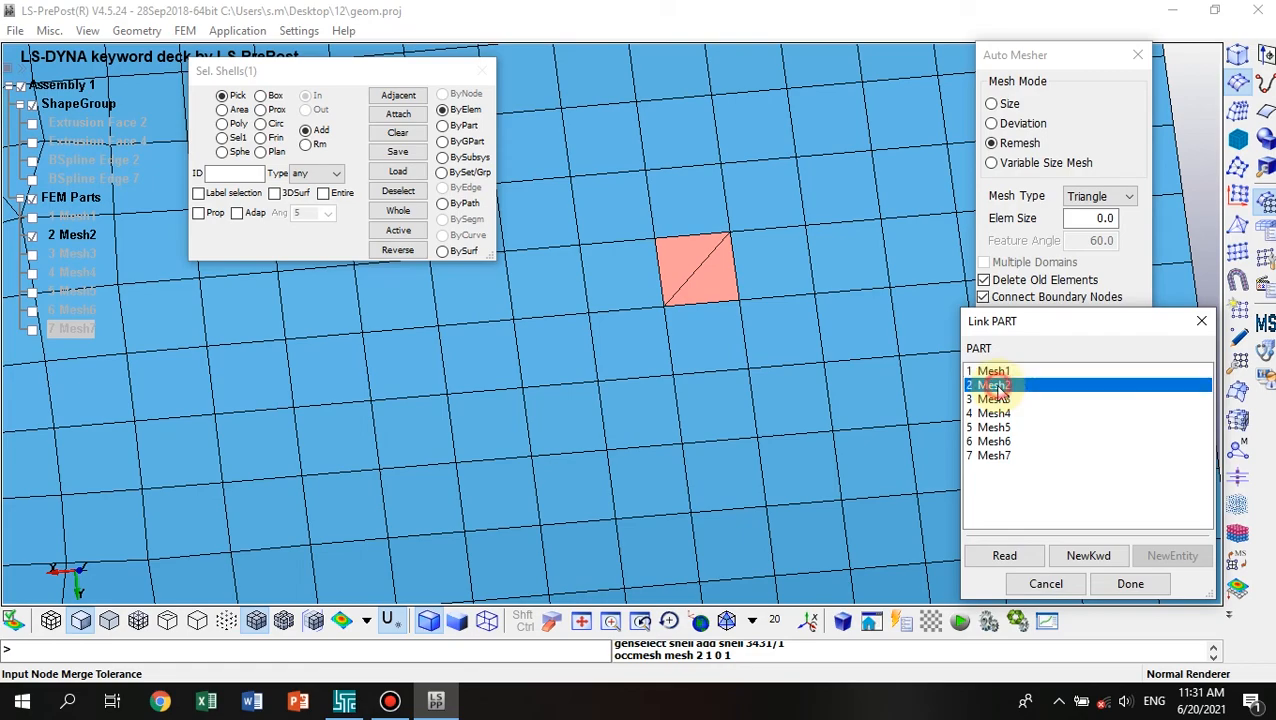
pyautogui.click(1128, 586)
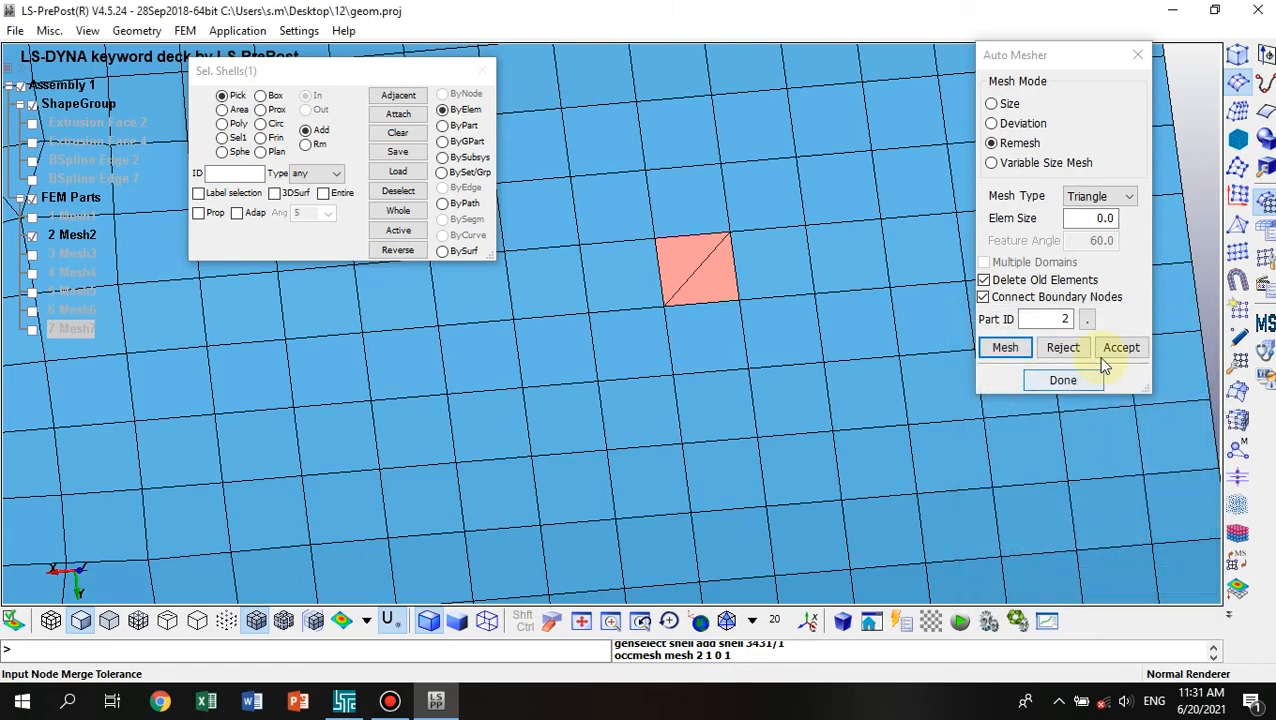
# Accept the single-element remesh and remesh four nearby quad elements of Mesh2 with the Triangle mesh type.
pyautogui.click(1121, 350)
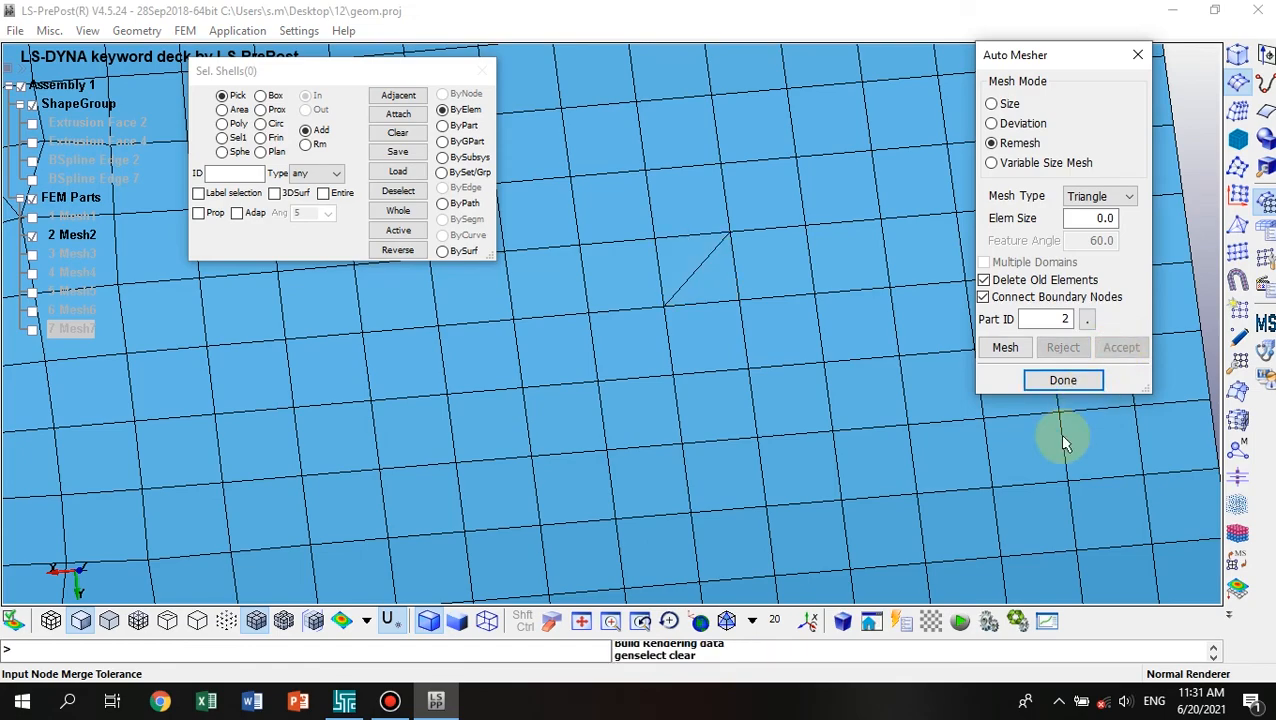
pyautogui.click(1120, 198)
pyautogui.click(1112, 200)
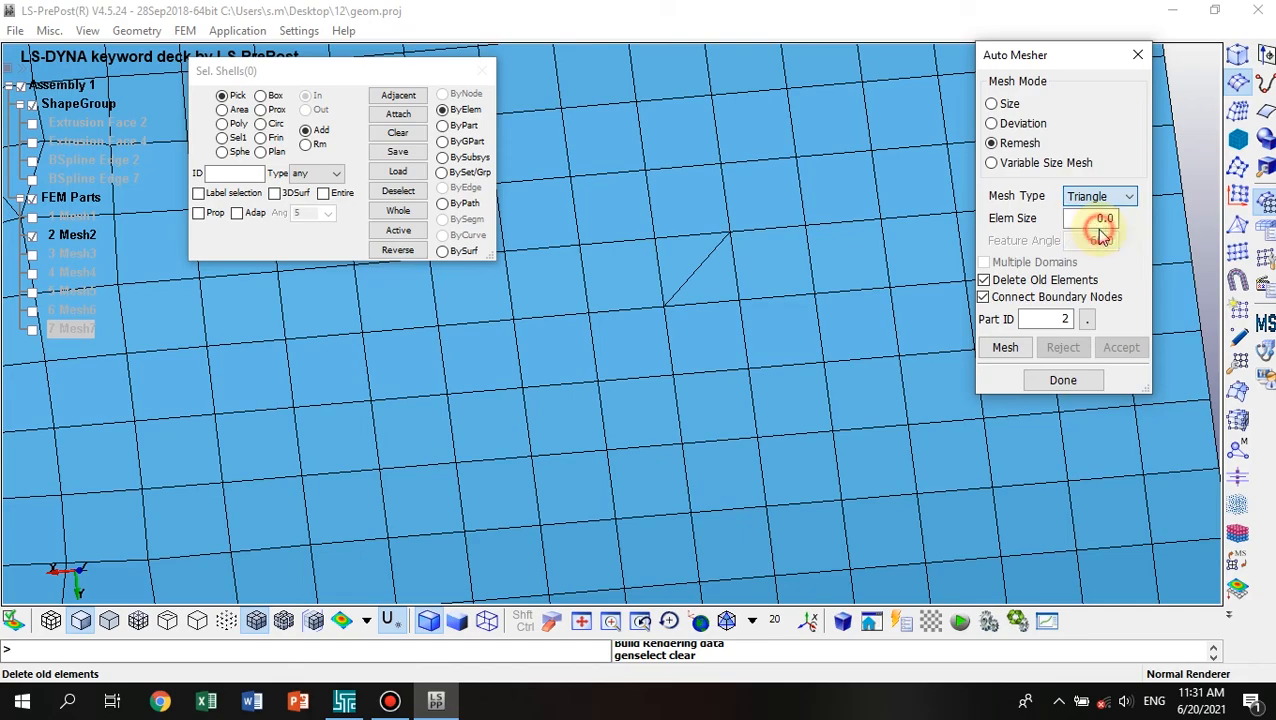
pyautogui.click(722, 347)
pyautogui.click(799, 335)
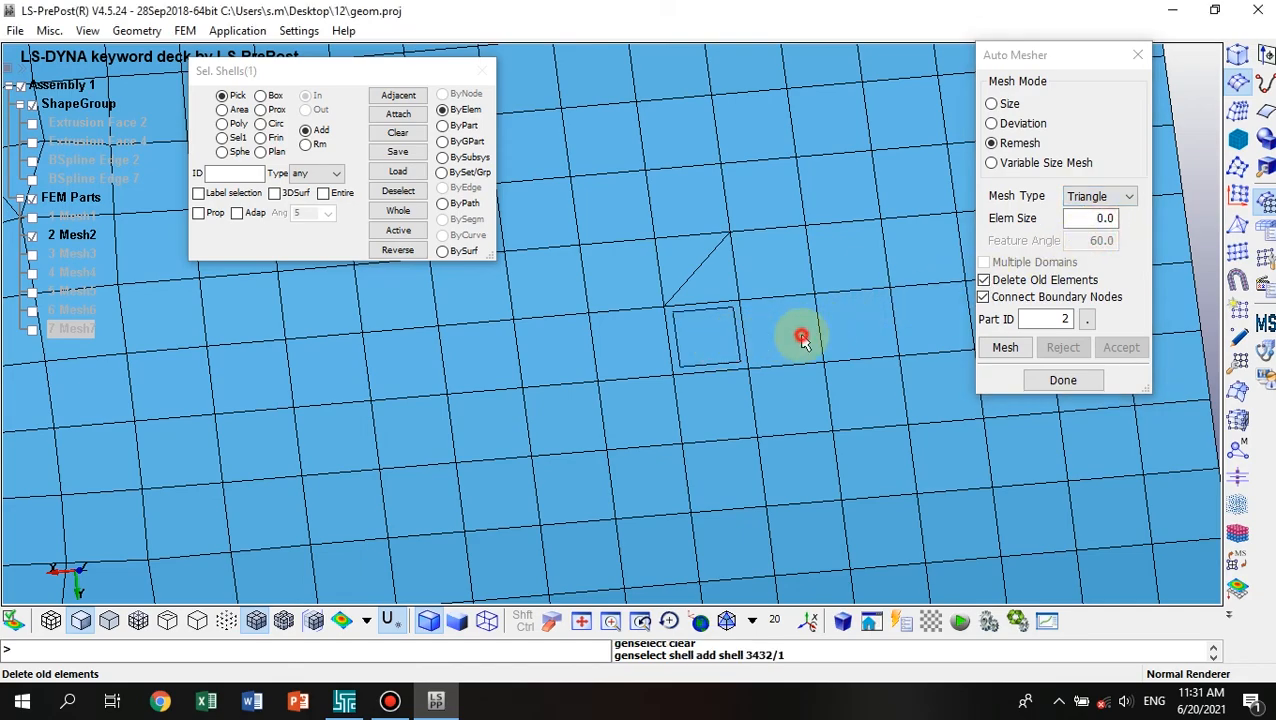
pyautogui.click(802, 382)
pyautogui.click(872, 388)
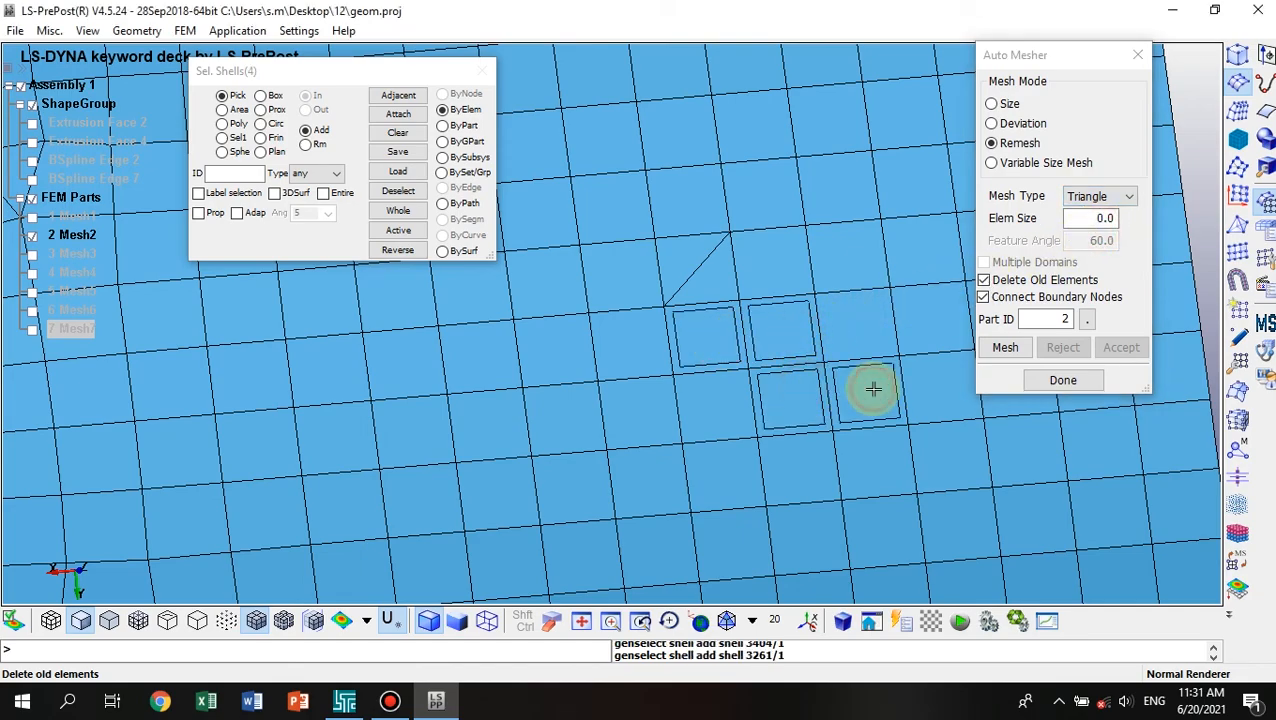
pyautogui.click(1005, 348)
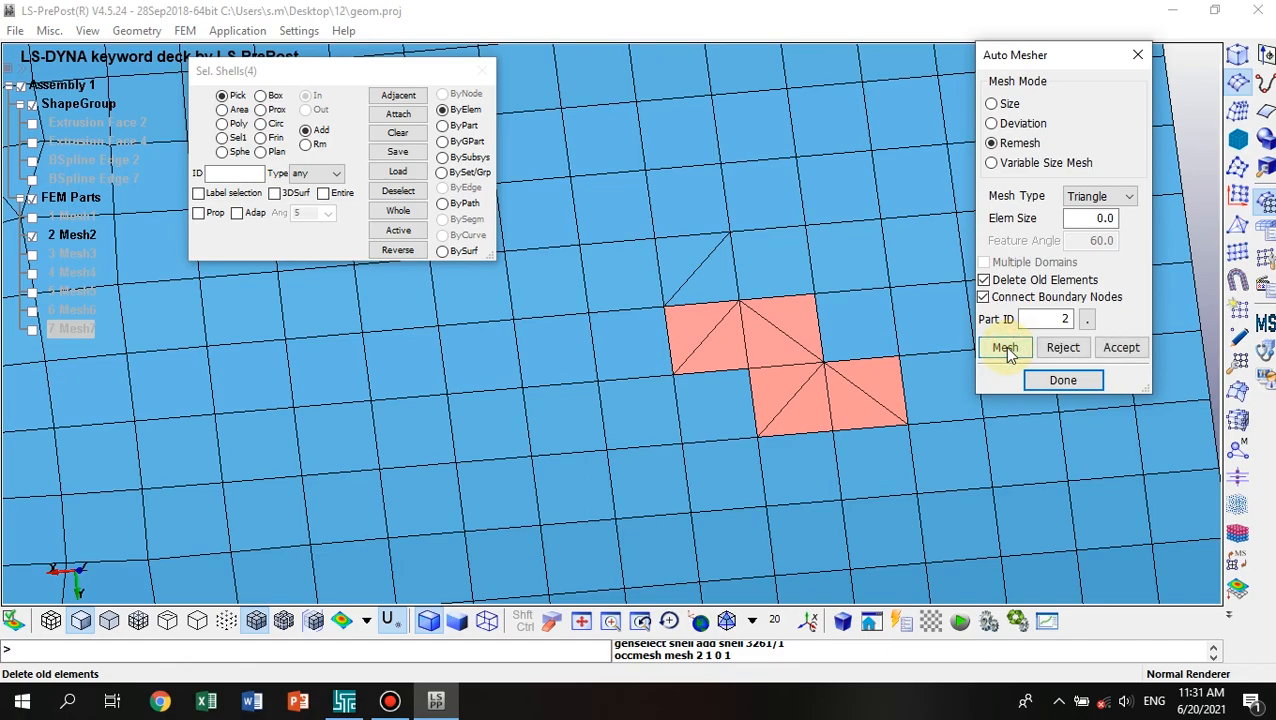
# Assign the four remeshed elements to part 2, Mesh2, and accept the triangle mesh.
pyautogui.click(1087, 320)
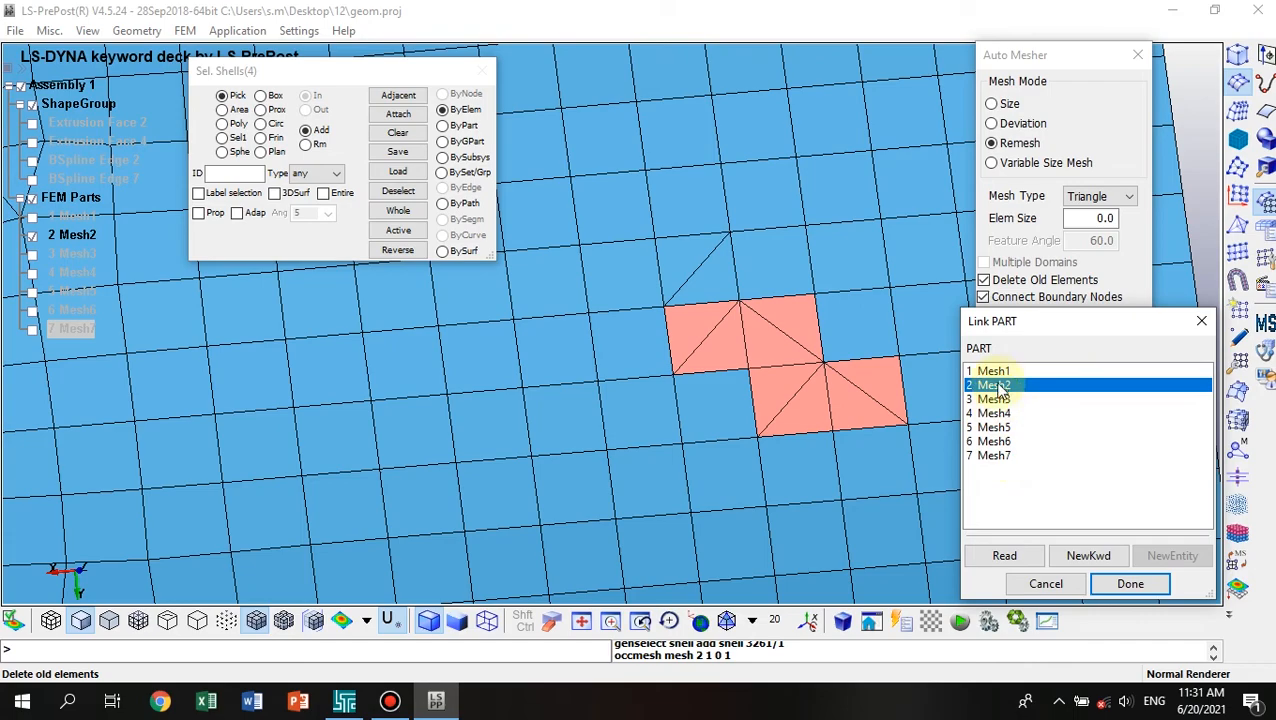
pyautogui.click(1128, 584)
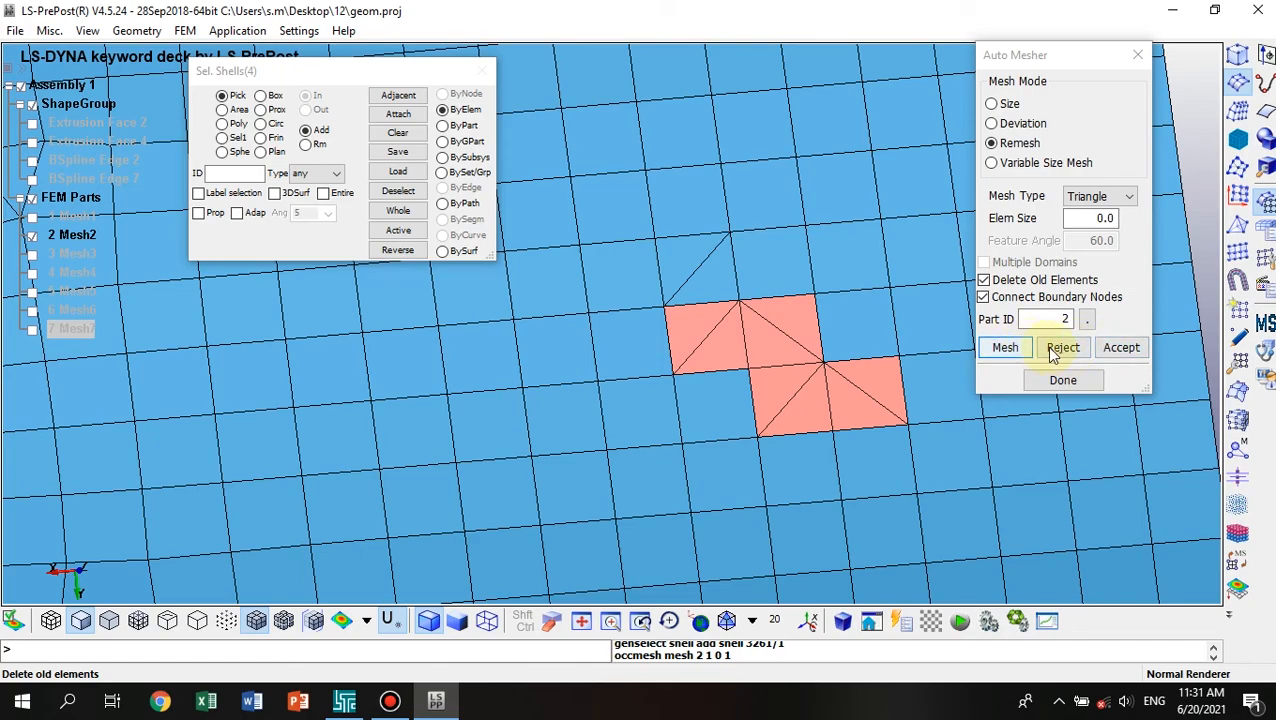
pyautogui.click(1119, 350)
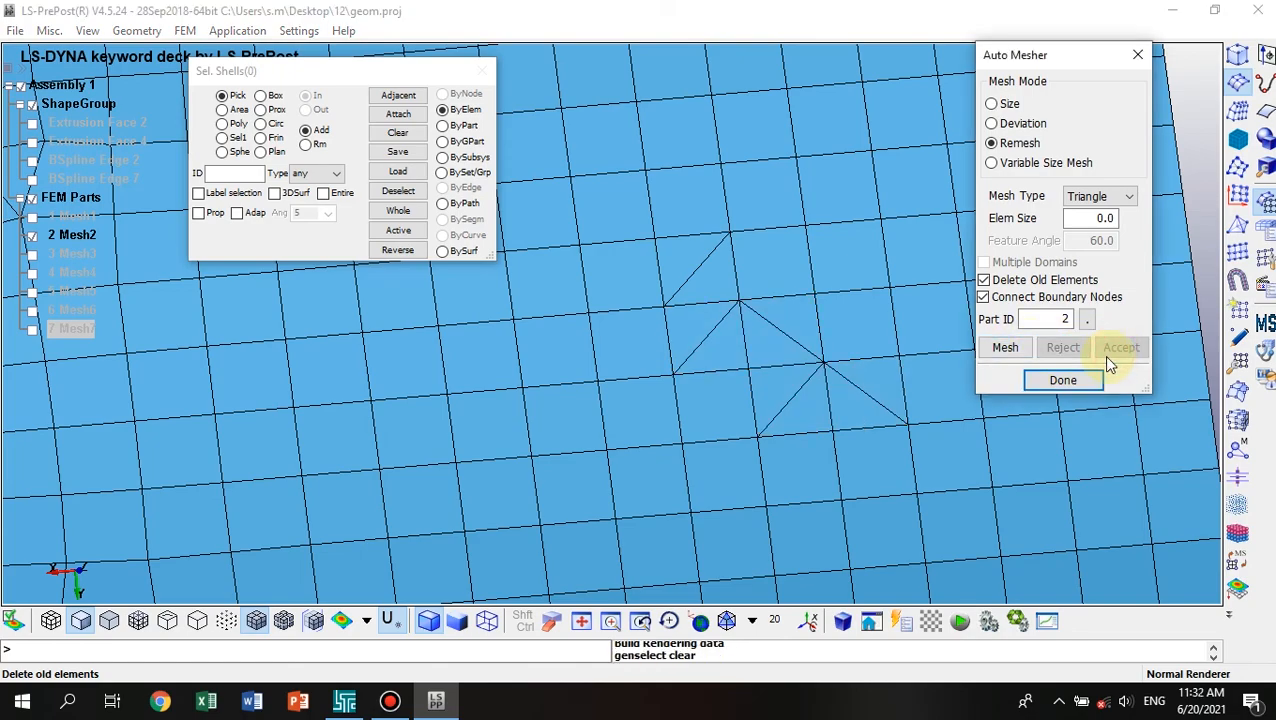
# Set the mesh type to Quad, remesh one pair of triangles in Mesh2 and accept the result.
pyautogui.click(1095, 198)
pyautogui.click(1098, 240)
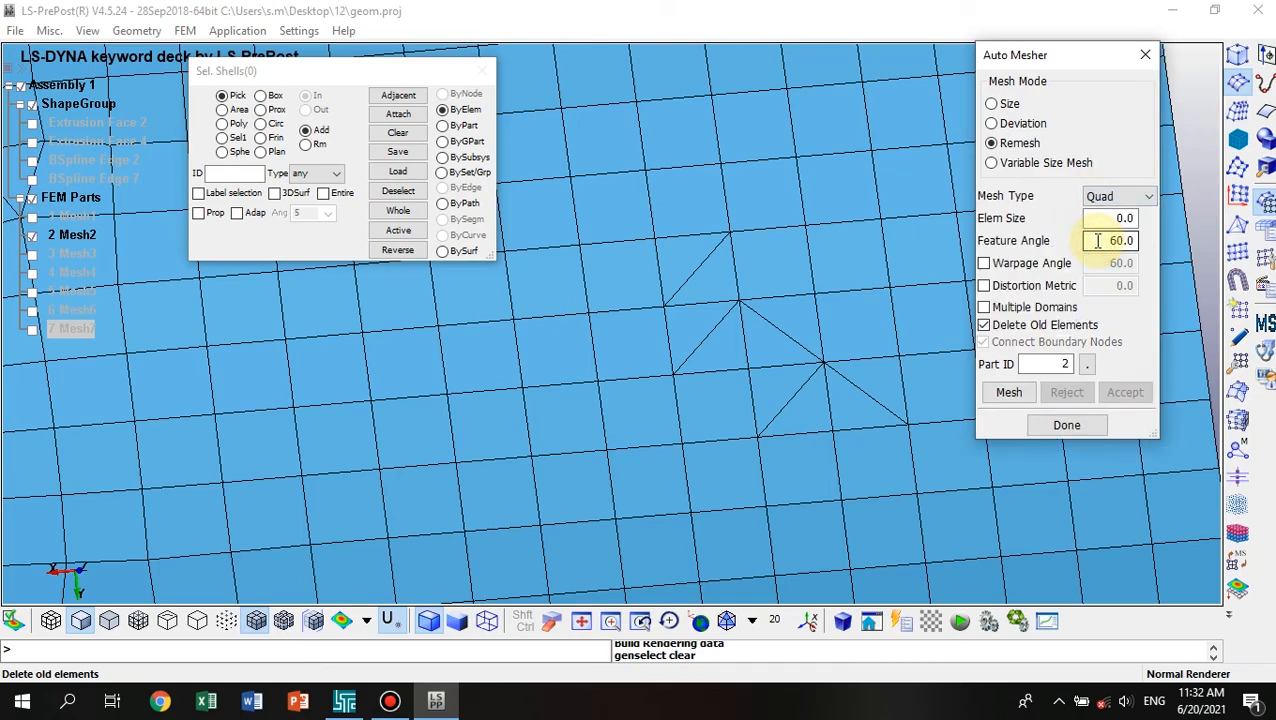
pyautogui.click(854, 399)
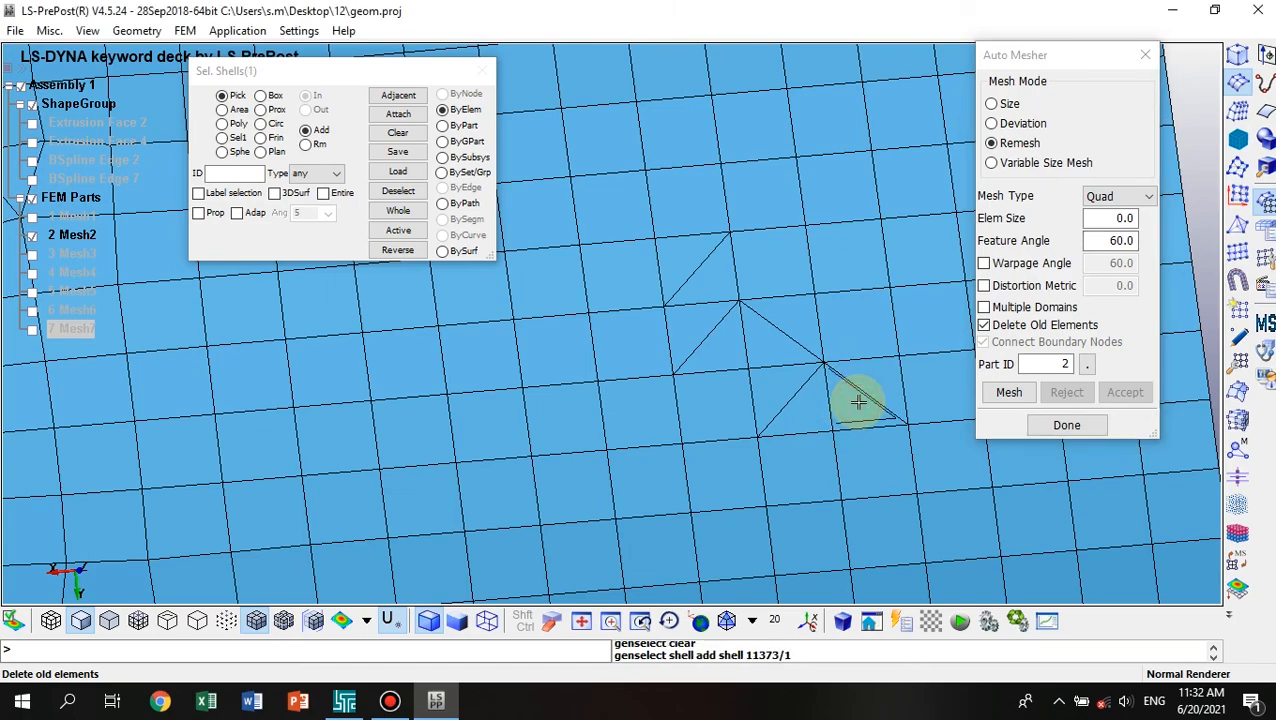
pyautogui.click(881, 386)
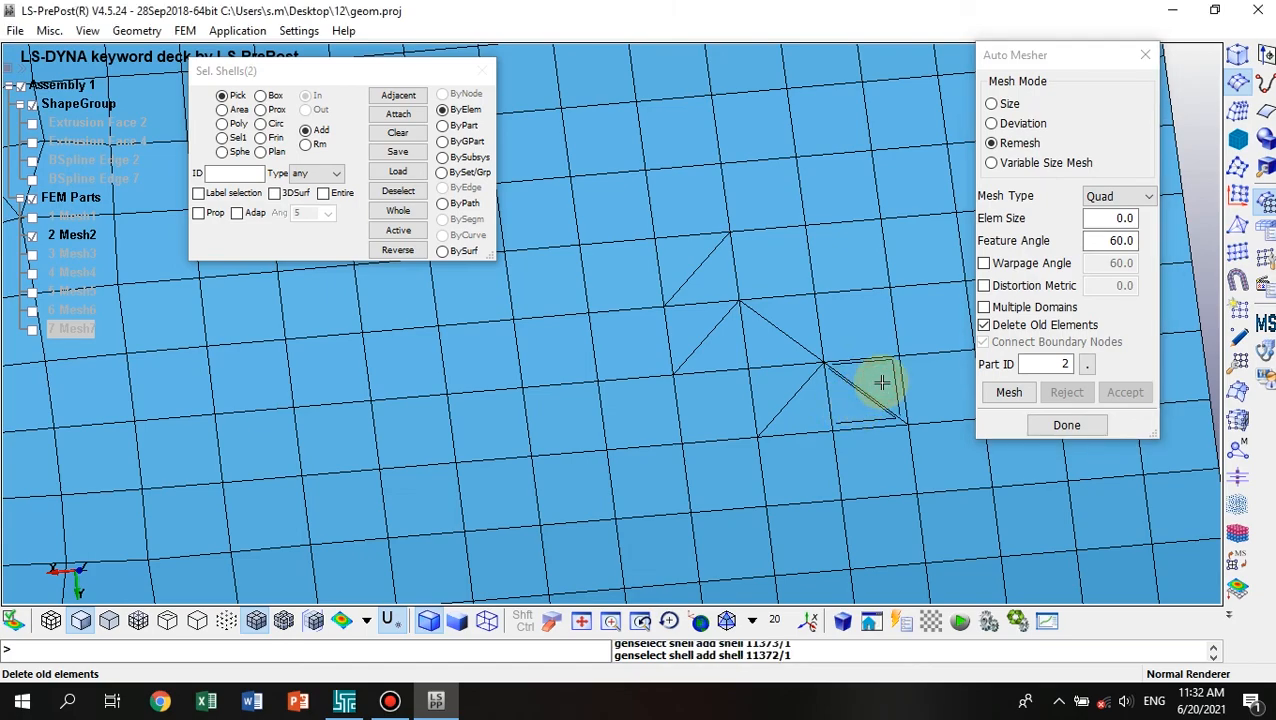
pyautogui.click(1008, 395)
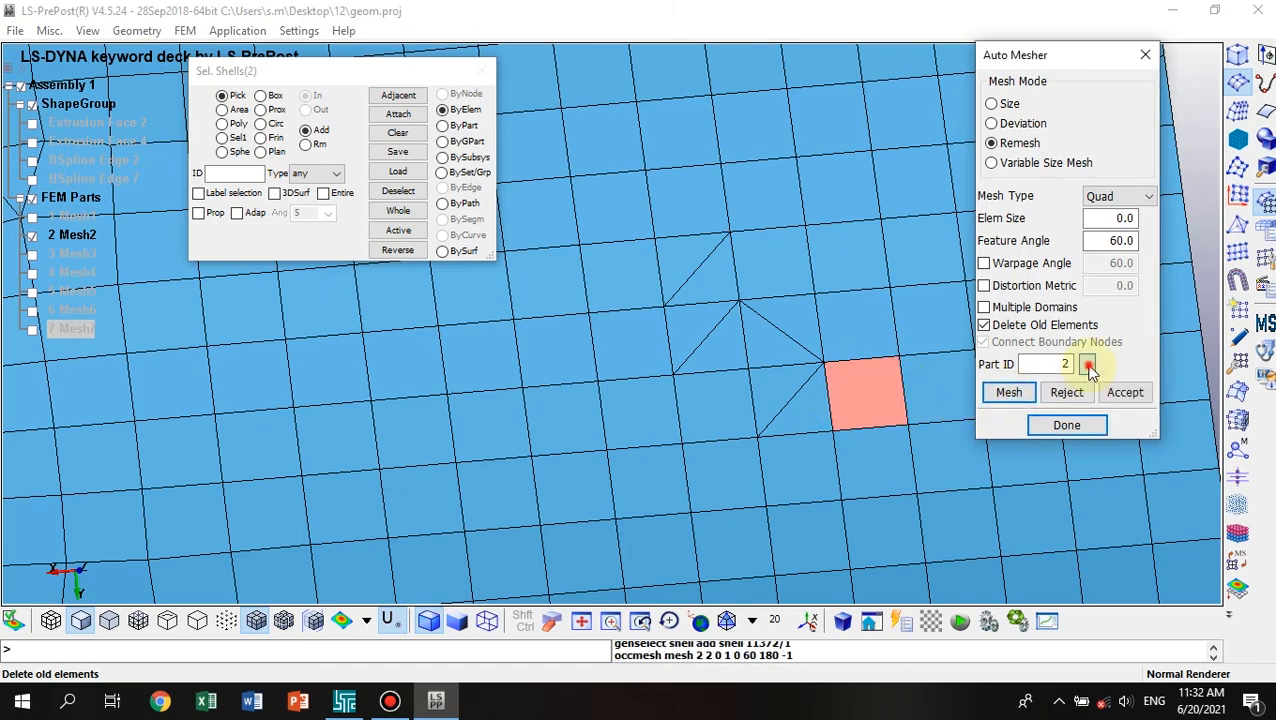
pyautogui.click(1088, 365)
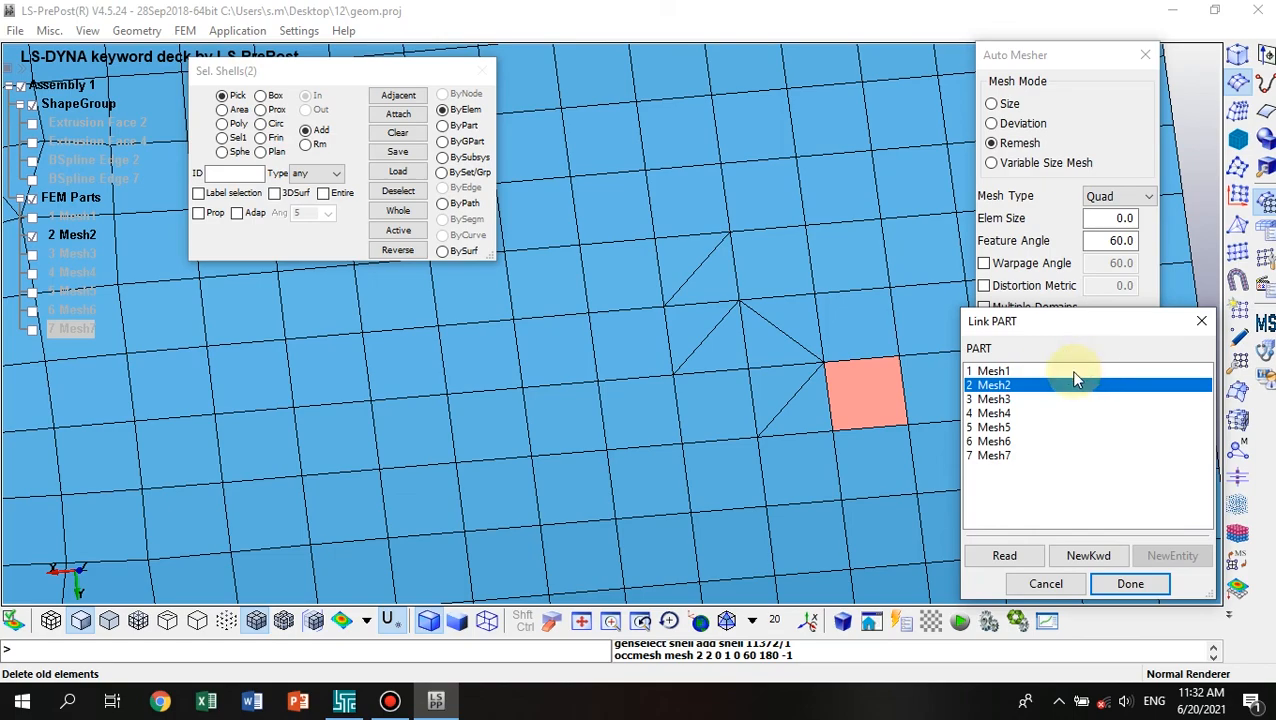
pyautogui.click(1201, 323)
pyautogui.click(1125, 394)
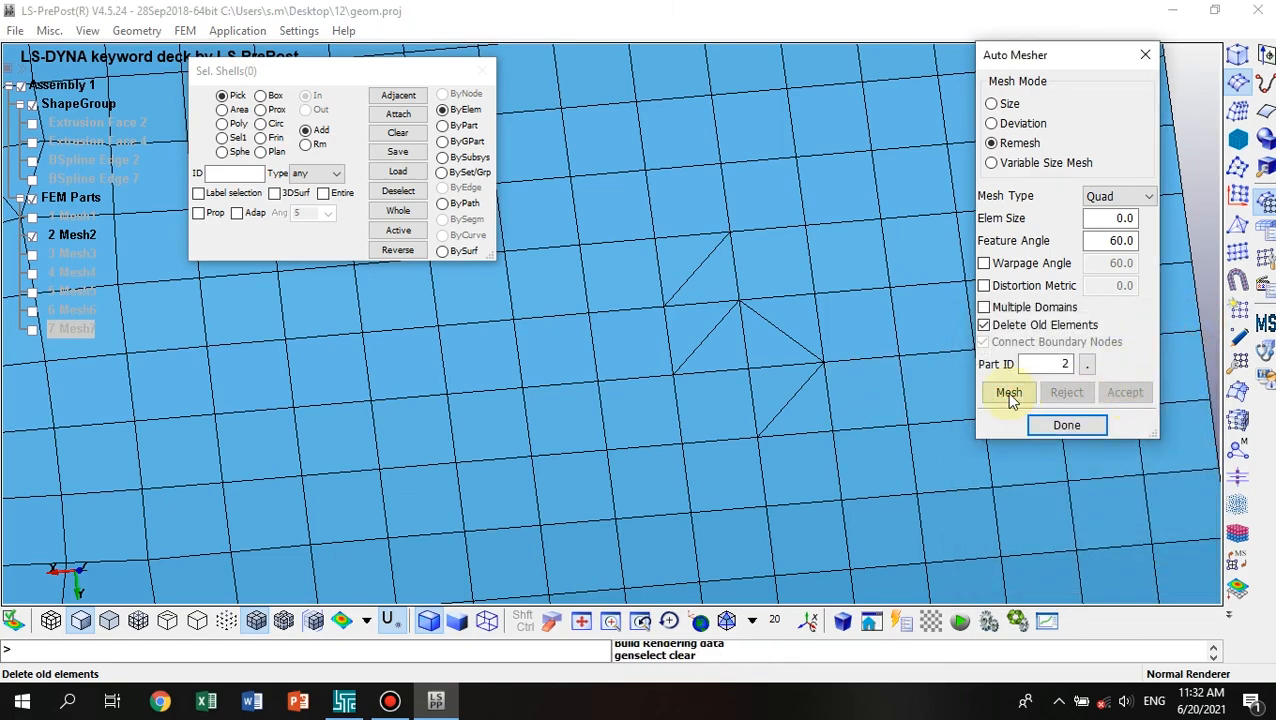
# Remesh the next two adjacent triangle pairs of Mesh2 as quads and accept them.
pyautogui.click(792, 405)
pyautogui.click(789, 378)
pyautogui.click(792, 322)
pyautogui.click(749, 364)
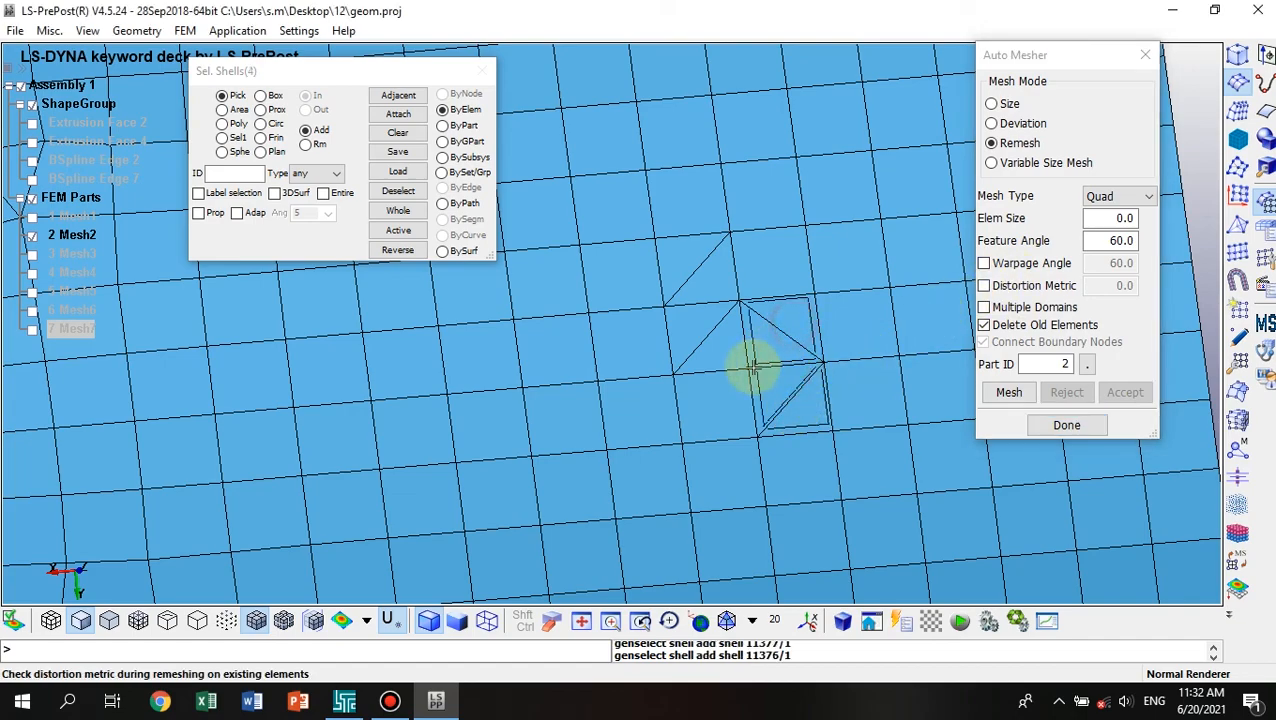
pyautogui.click(1009, 392)
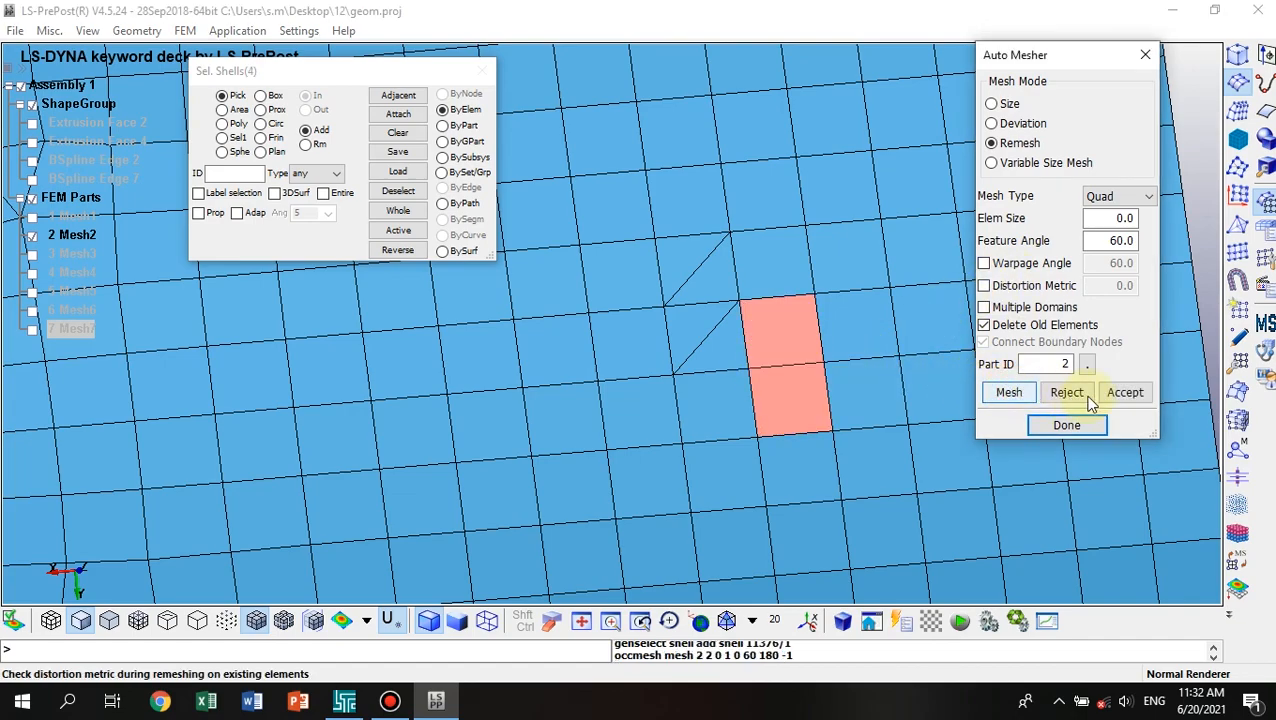
pyautogui.click(1122, 395)
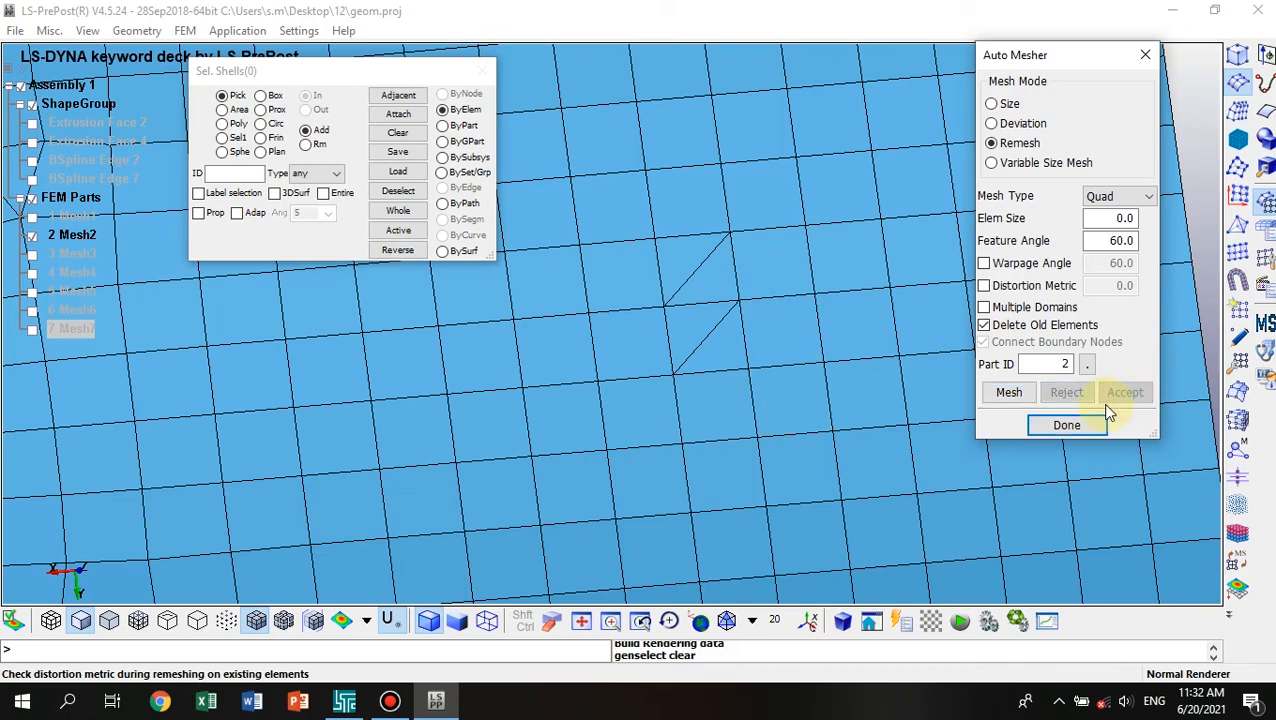
# Remesh the last two triangle pairs of Mesh2 as quads and accept the mesh.
pyautogui.click(706, 328)
pyautogui.click(708, 318)
pyautogui.click(703, 293)
pyautogui.click(669, 259)
pyautogui.click(695, 255)
pyautogui.click(1006, 393)
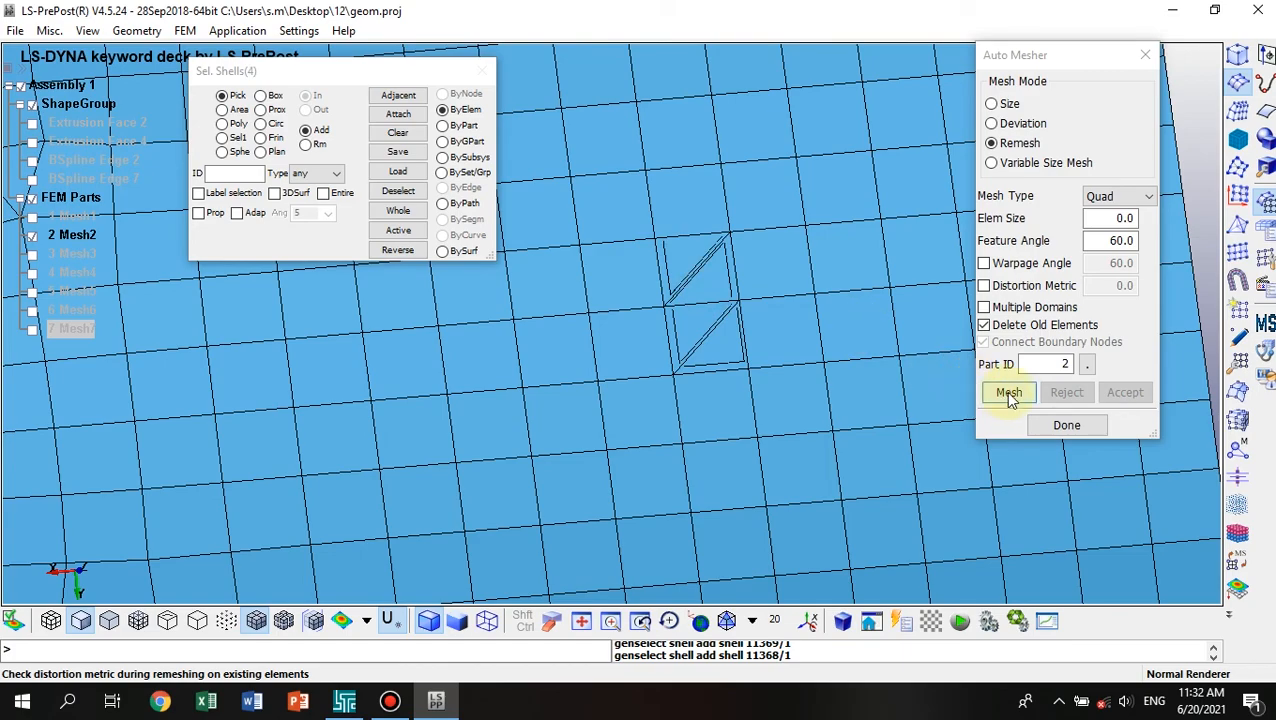
pyautogui.click(1125, 395)
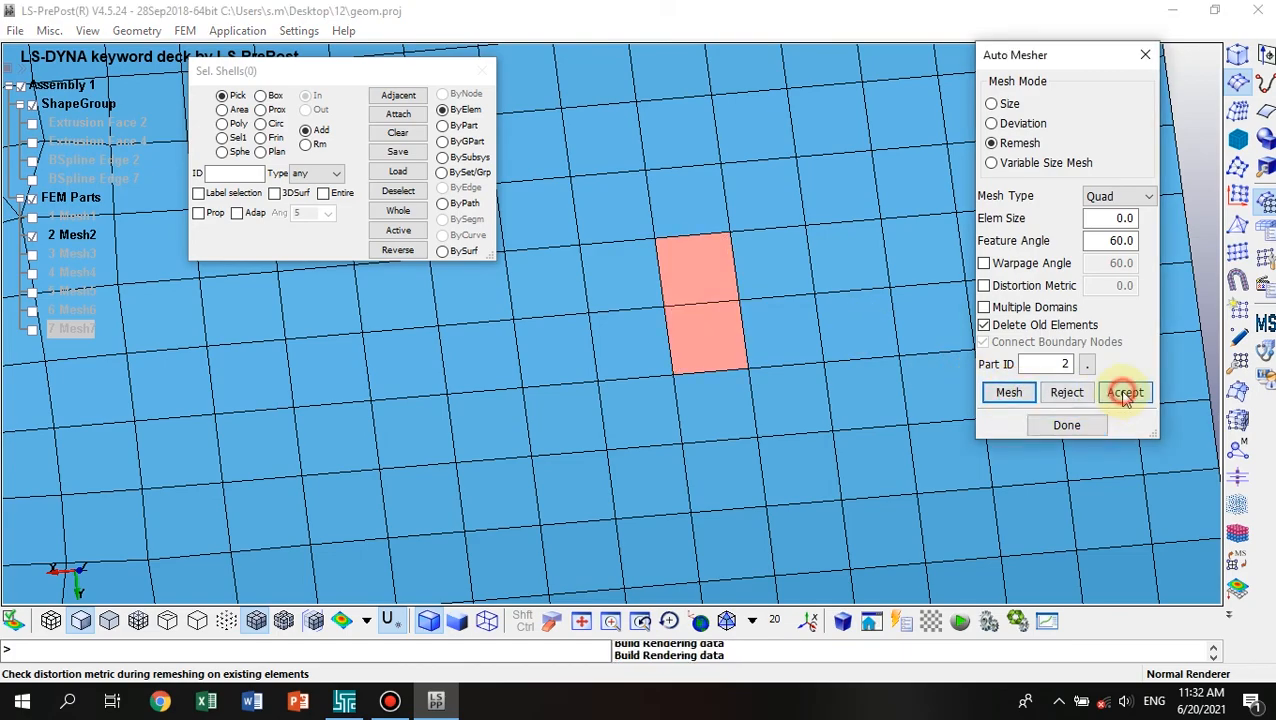
# Close the Auto Mesher, fit the model in the window and hide Mesh2.
pyautogui.scroll(-5, 693, 350)
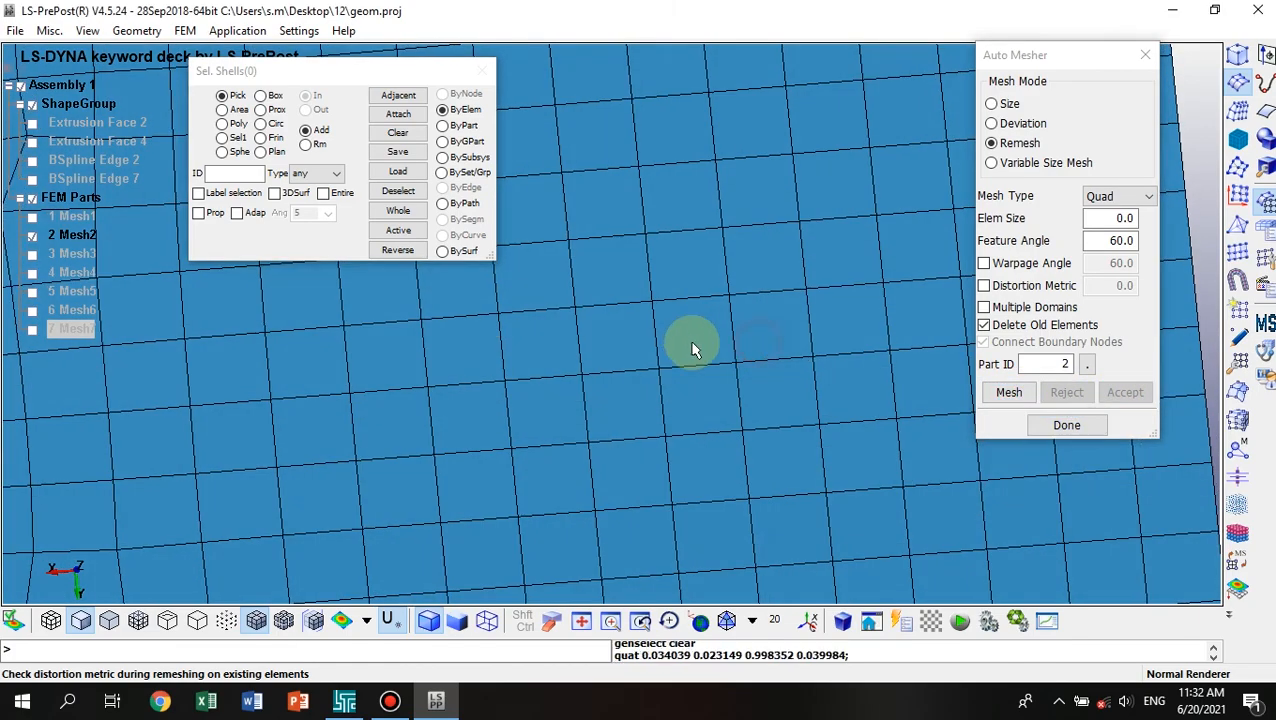
pyautogui.keyDown('ctrl'); pyautogui.moveTo(690, 346); pyautogui.dragTo(805, 352); pyautogui.keyUp('ctrl')
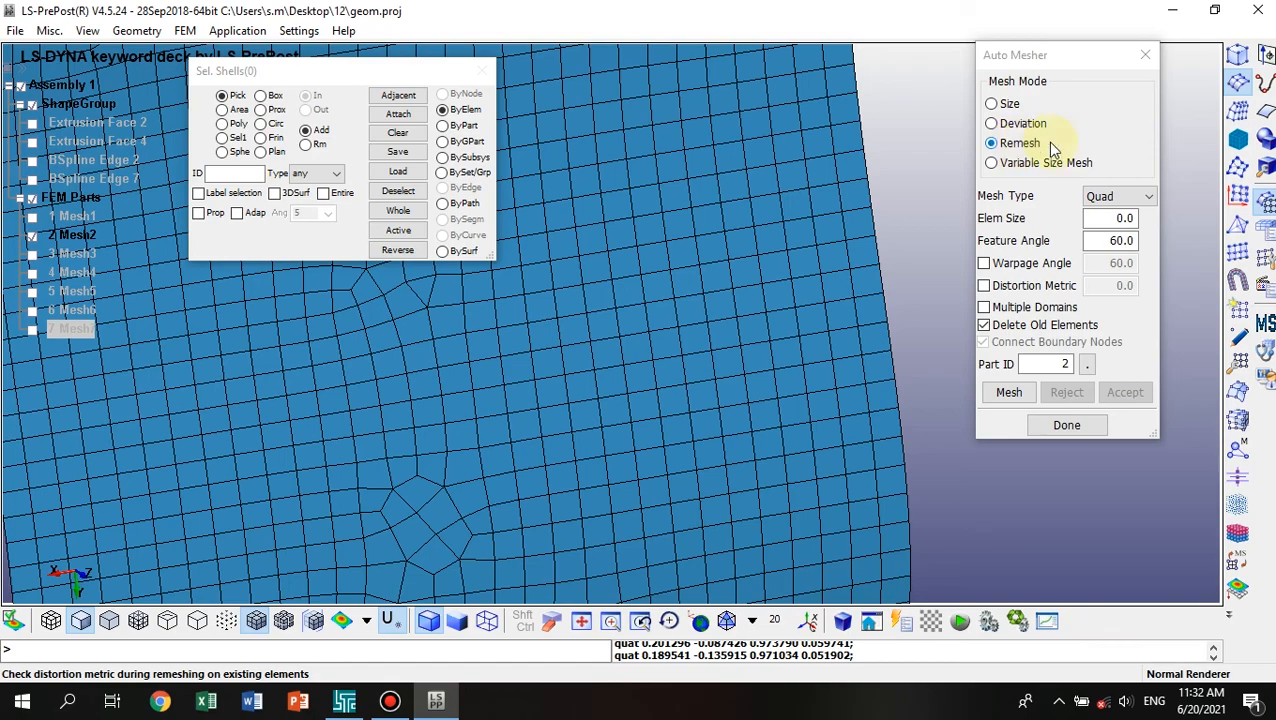
pyautogui.click(1068, 426)
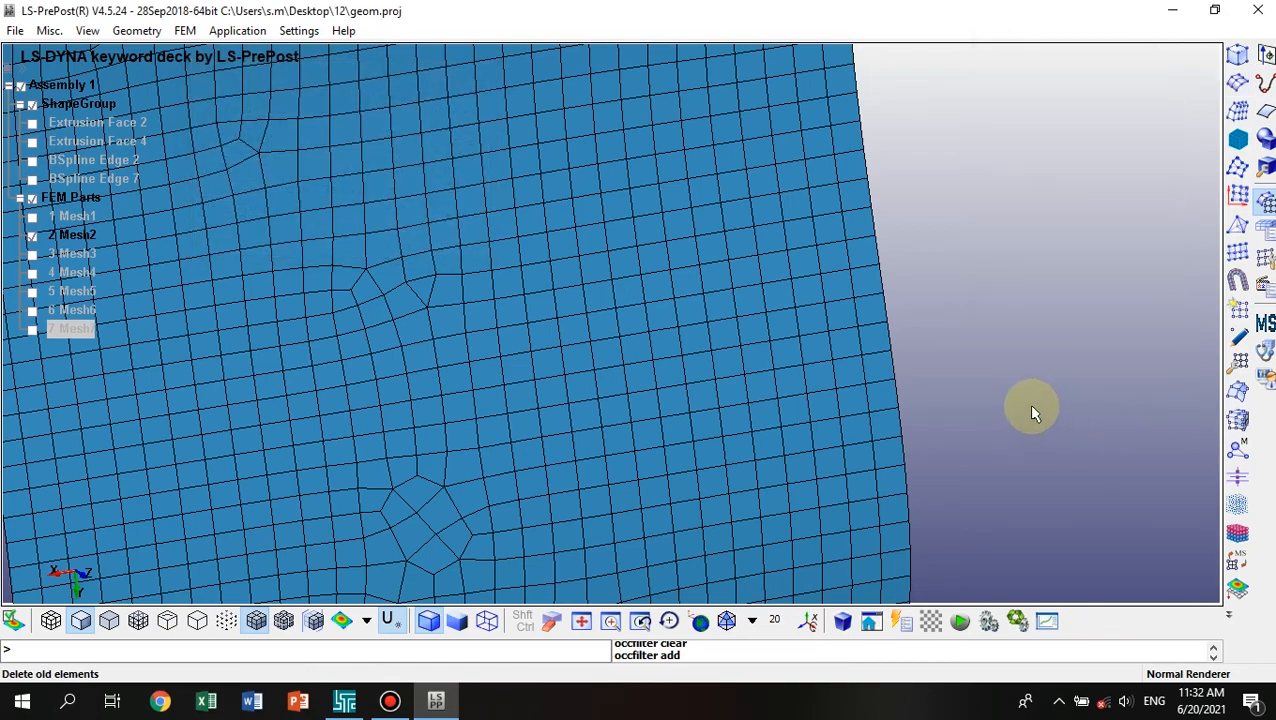
pyautogui.click(581, 621)
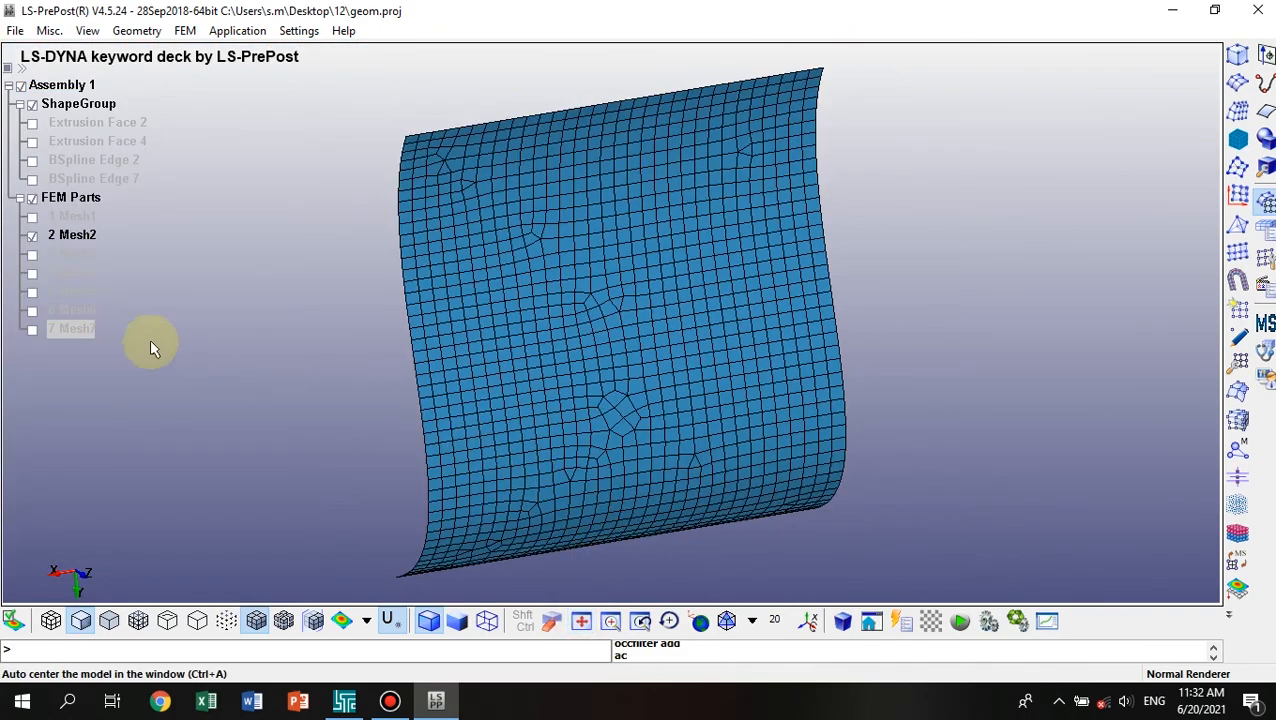
pyautogui.click(33, 330)
pyautogui.click(32, 330)
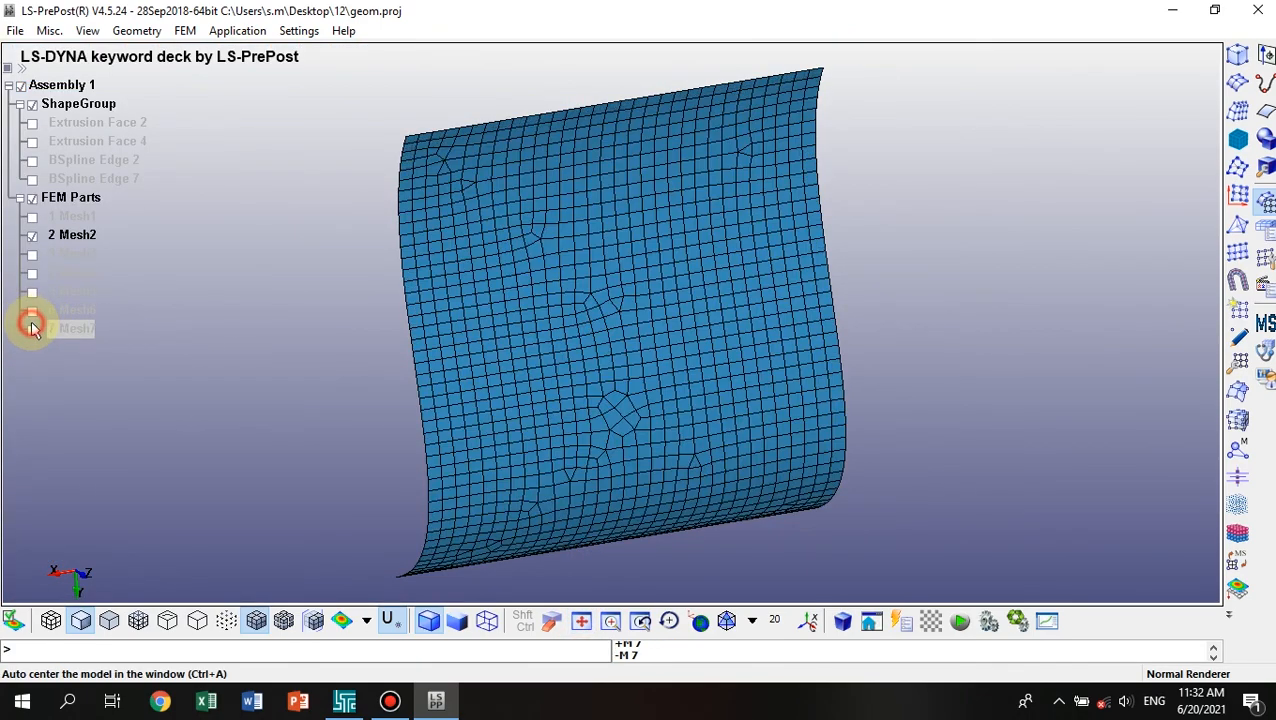
pyautogui.click(32, 236)
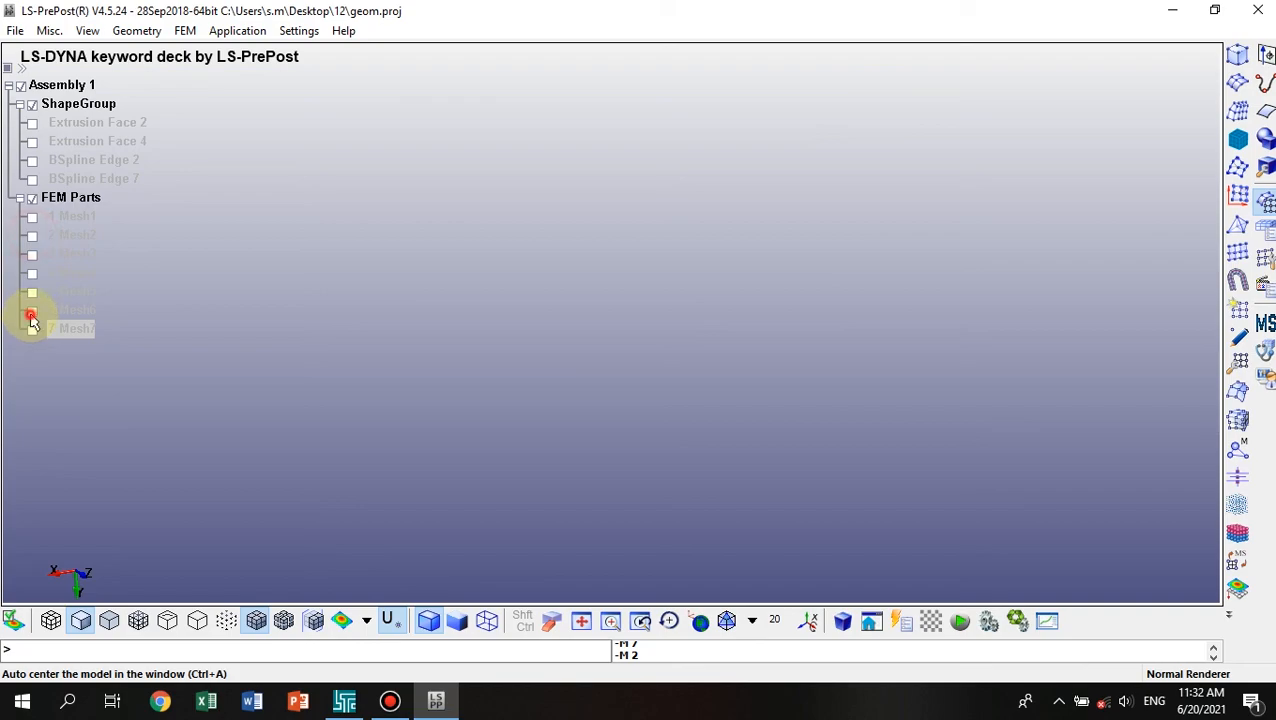
# Hide Mesh6 so that only the solid box is shown, in an isometric view.
pyautogui.click(32, 312)
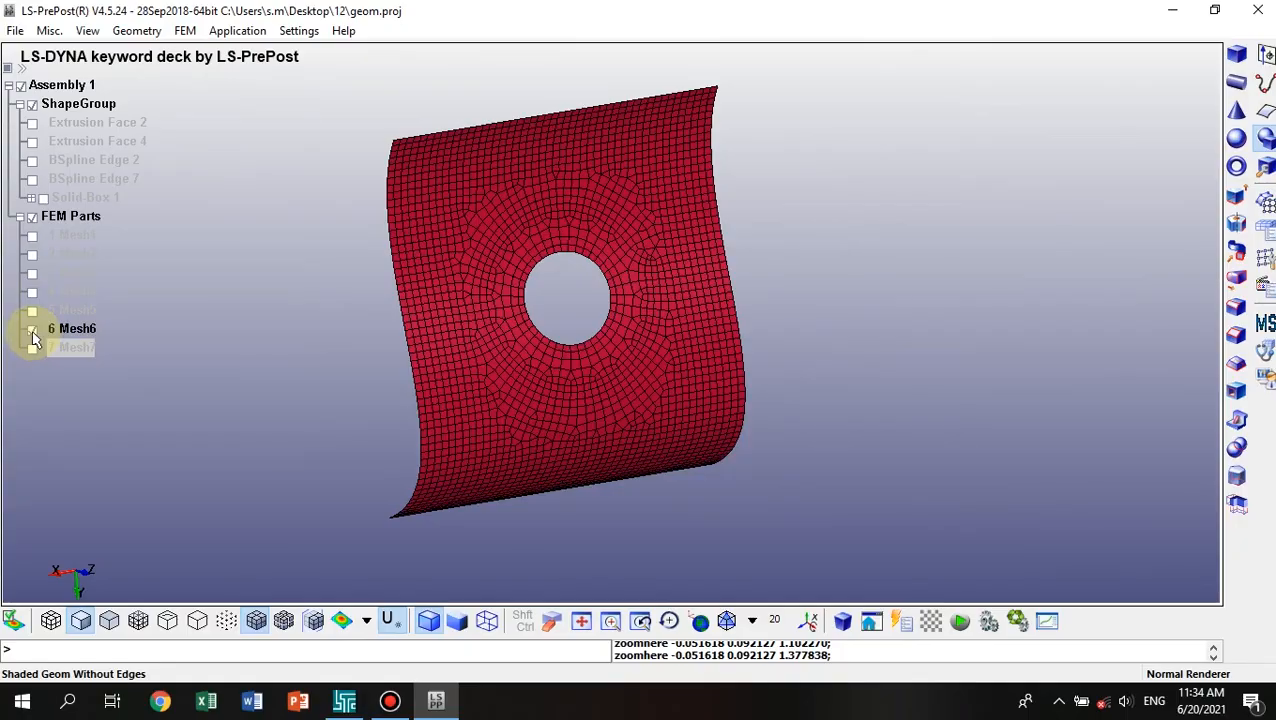
pyautogui.click(32, 329)
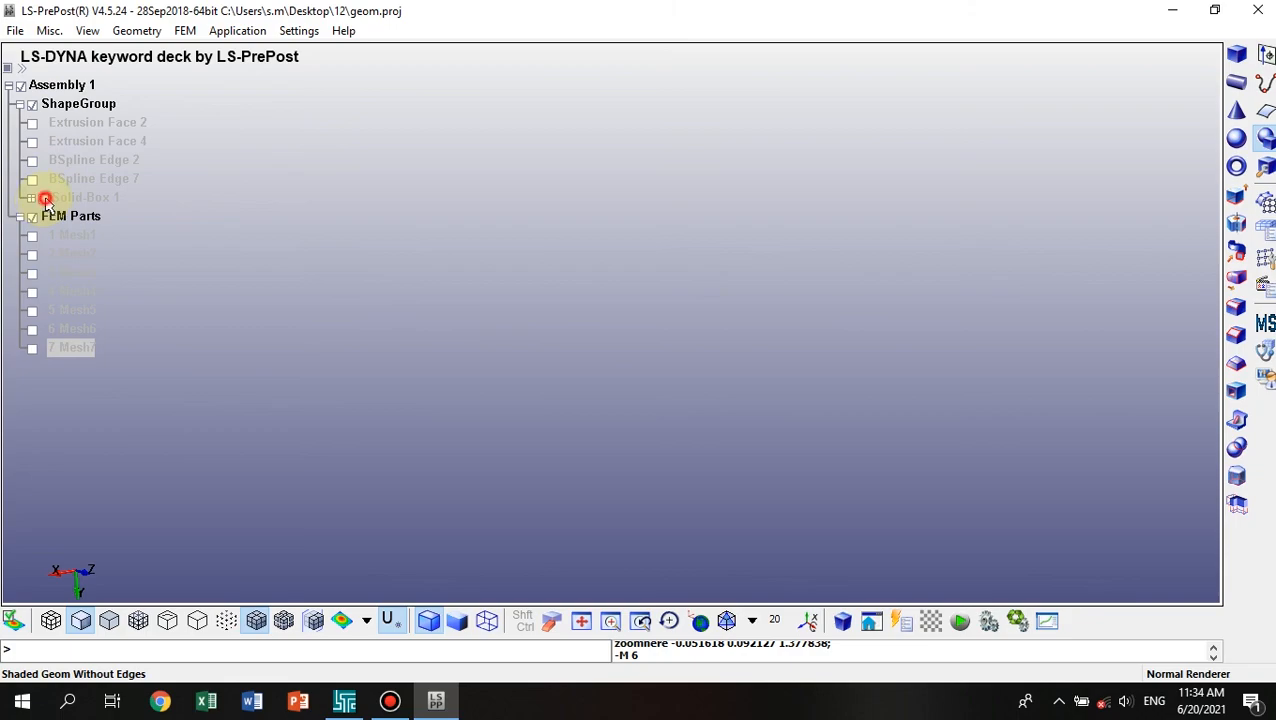
pyautogui.click(44, 198)
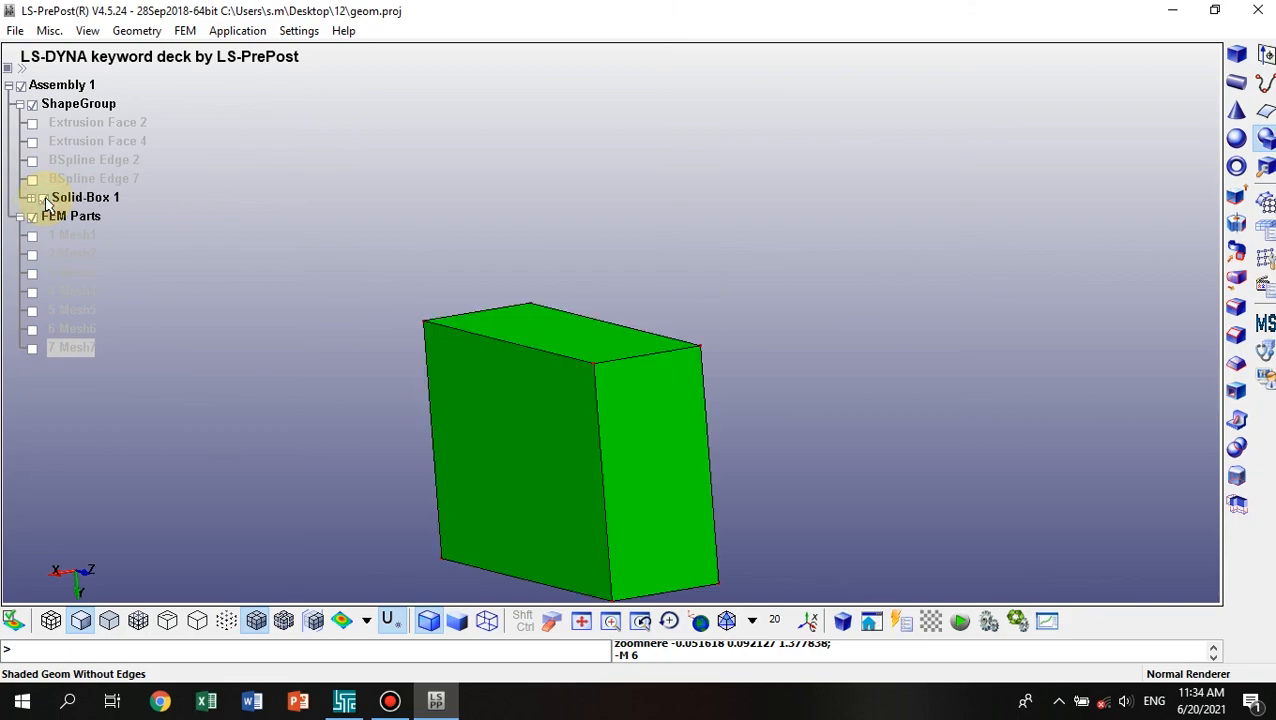
pyautogui.click(729, 621)
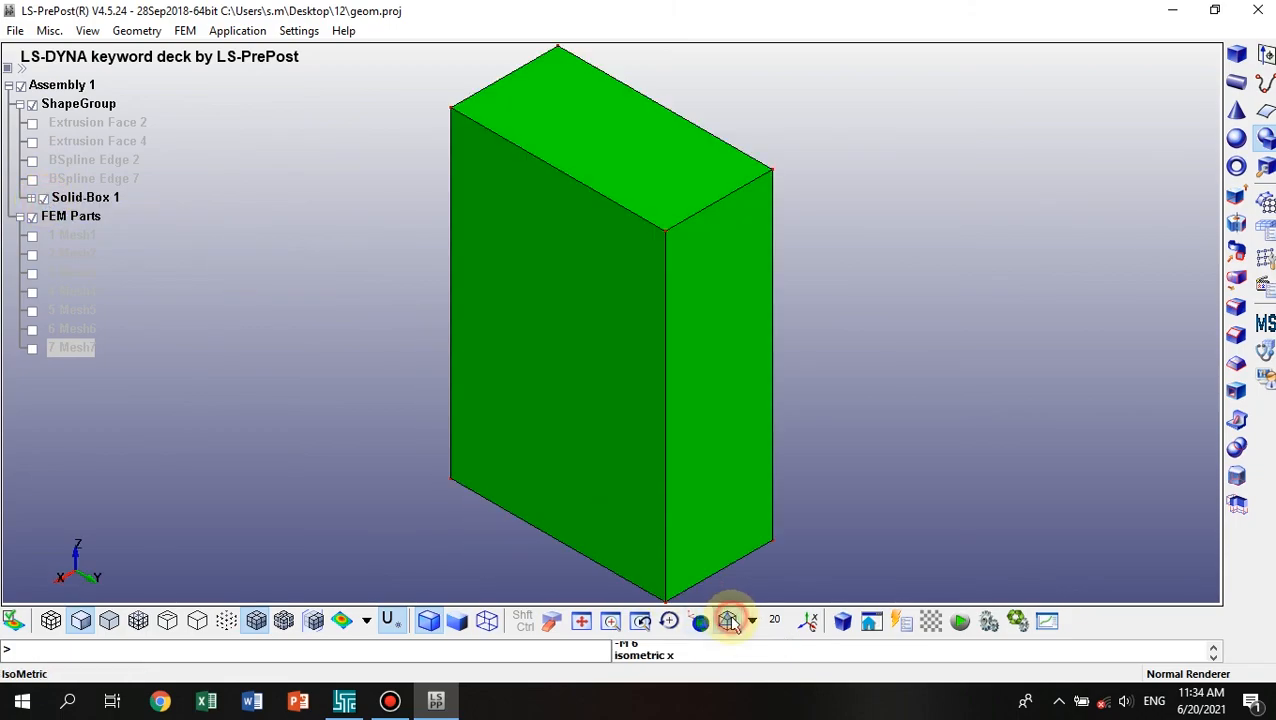
# Pick the solid box as the Solid Mesher's closed-face volume and mesh it automatically with an element size of 0.60.
pyautogui.click(1266, 203)
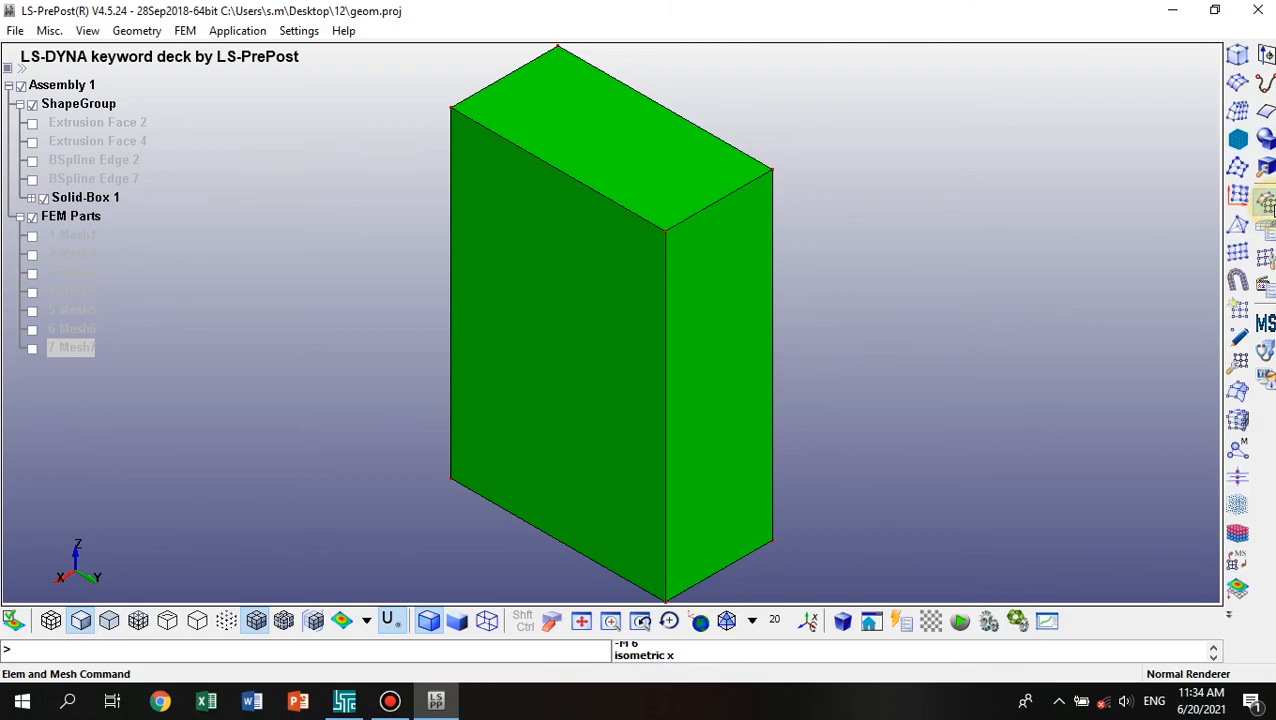
pyautogui.click(1239, 113)
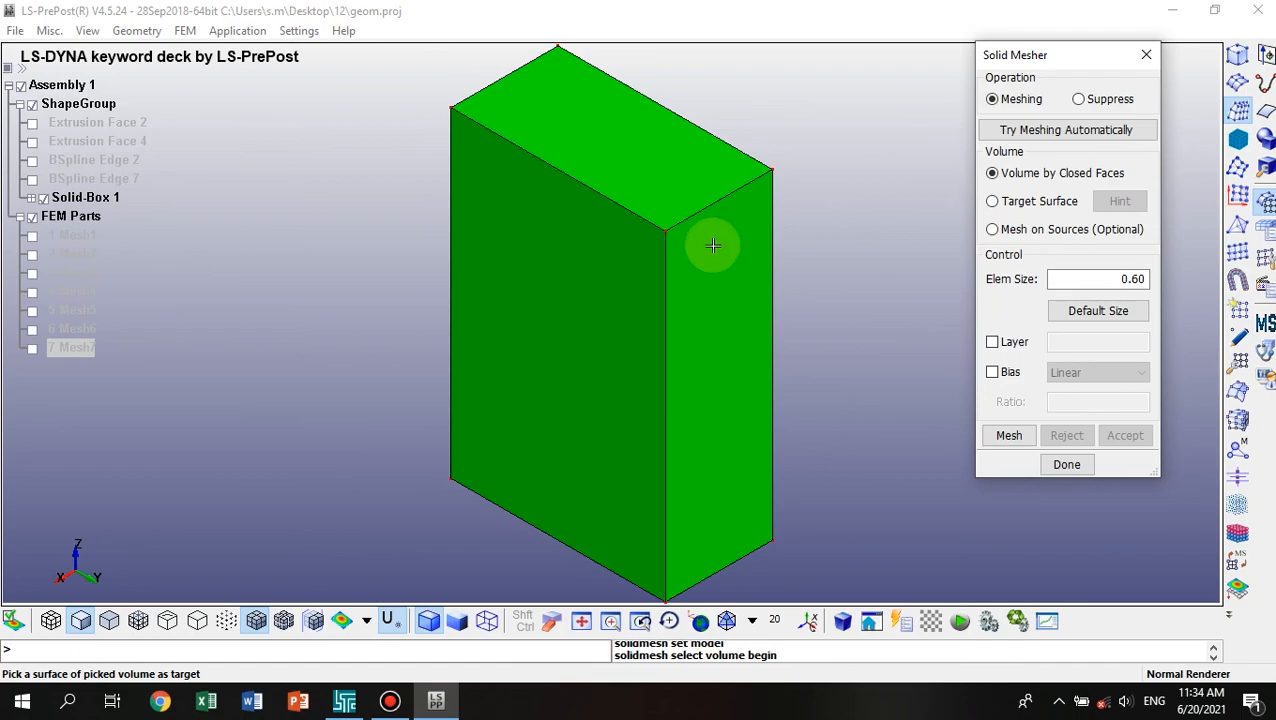
pyautogui.click(1002, 175)
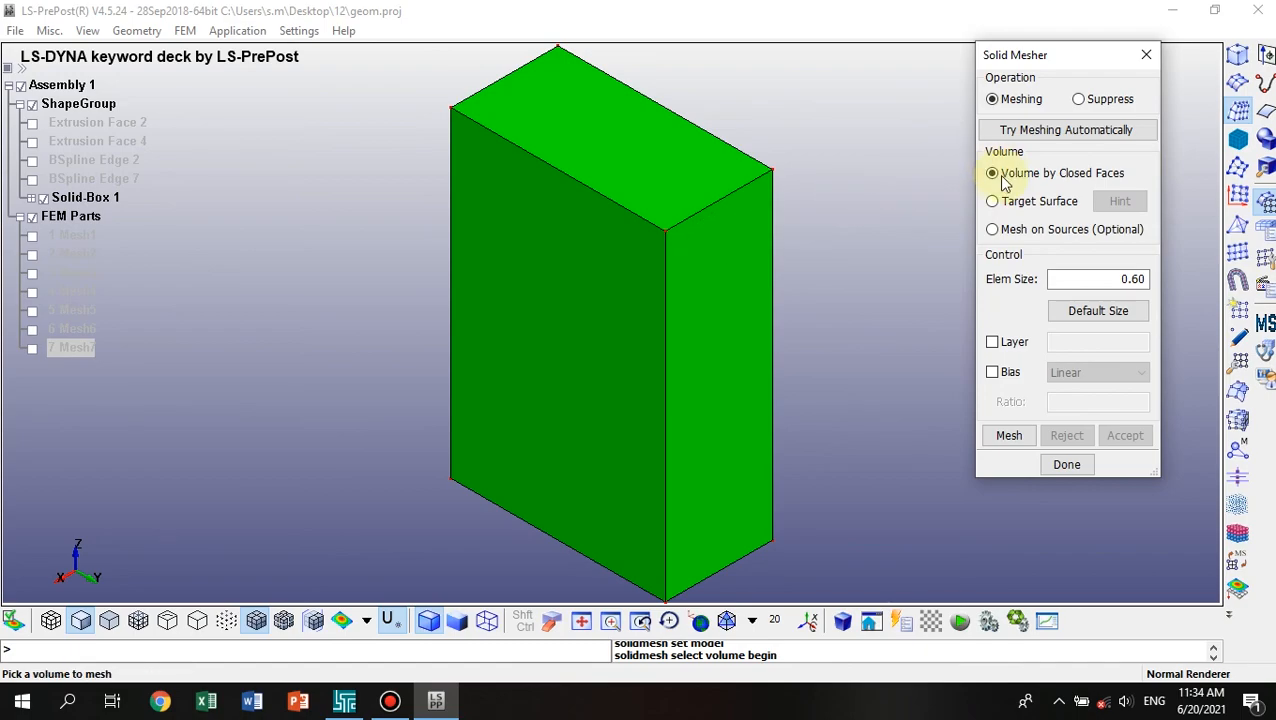
pyautogui.click(696, 240)
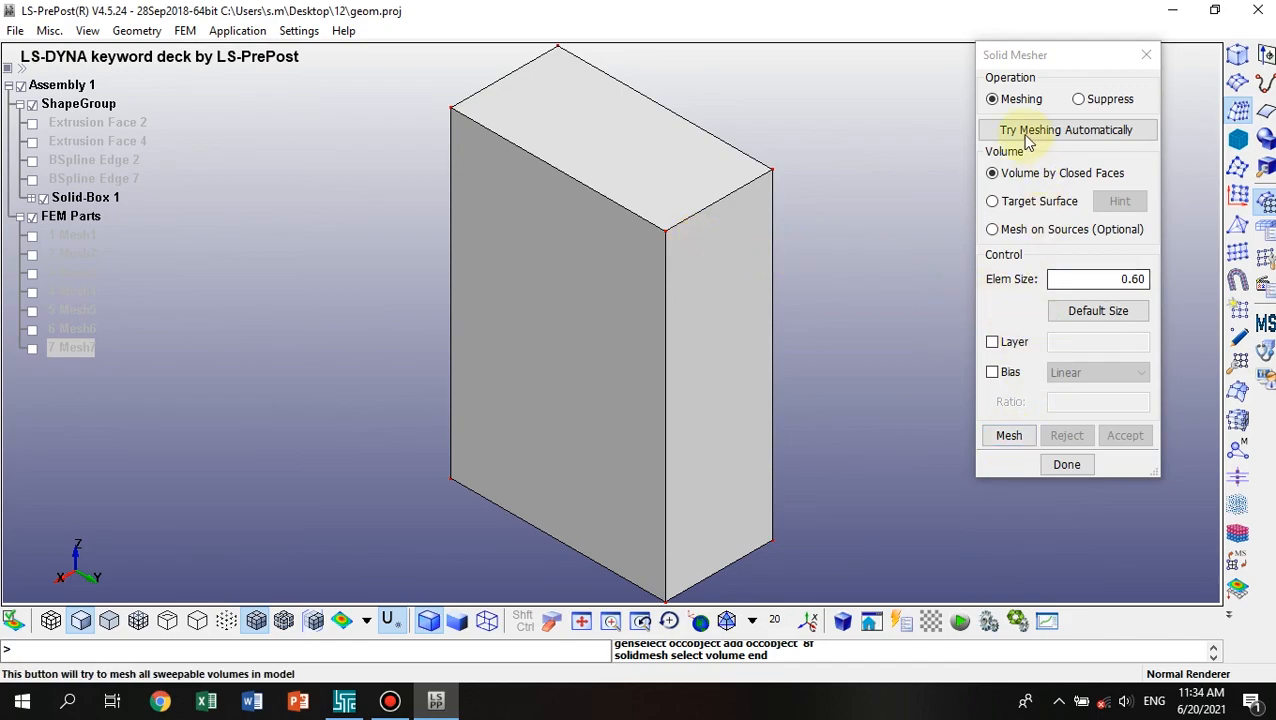
pyautogui.click(1074, 132)
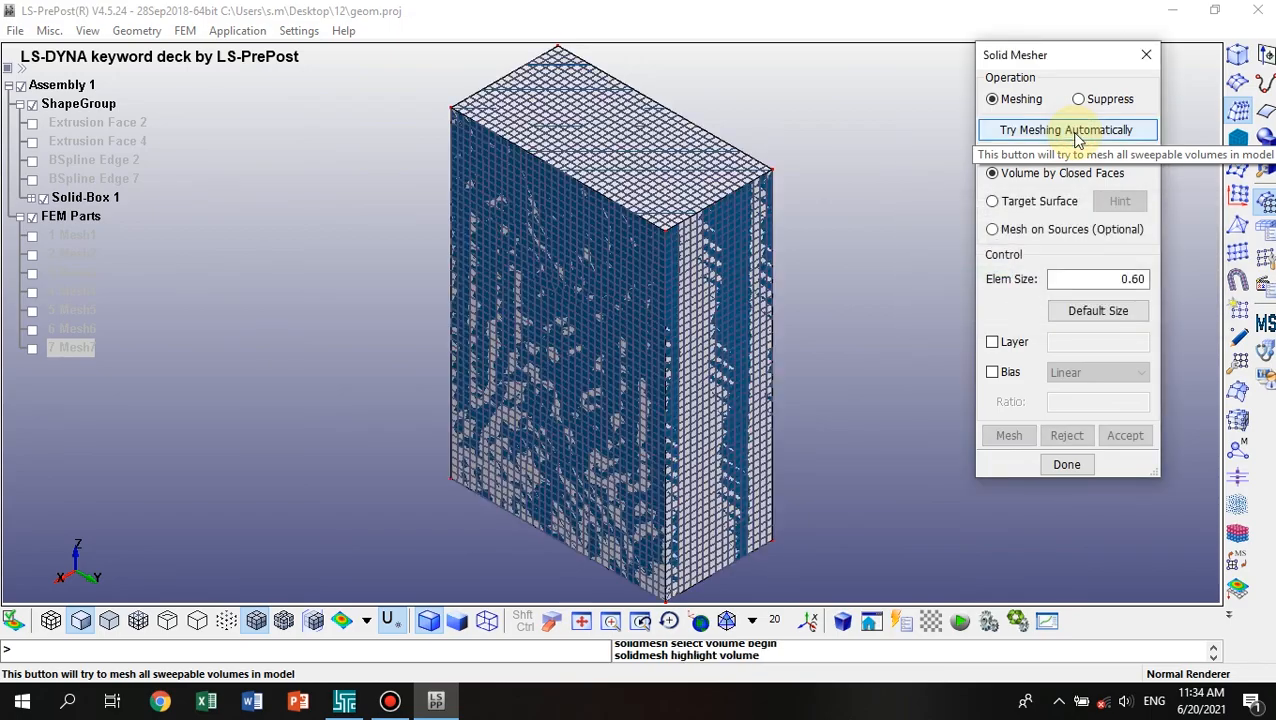
pyautogui.keyDown('shift'); pyautogui.moveTo(729, 296); pyautogui.dragTo(788, 281); pyautogui.keyUp('shift')
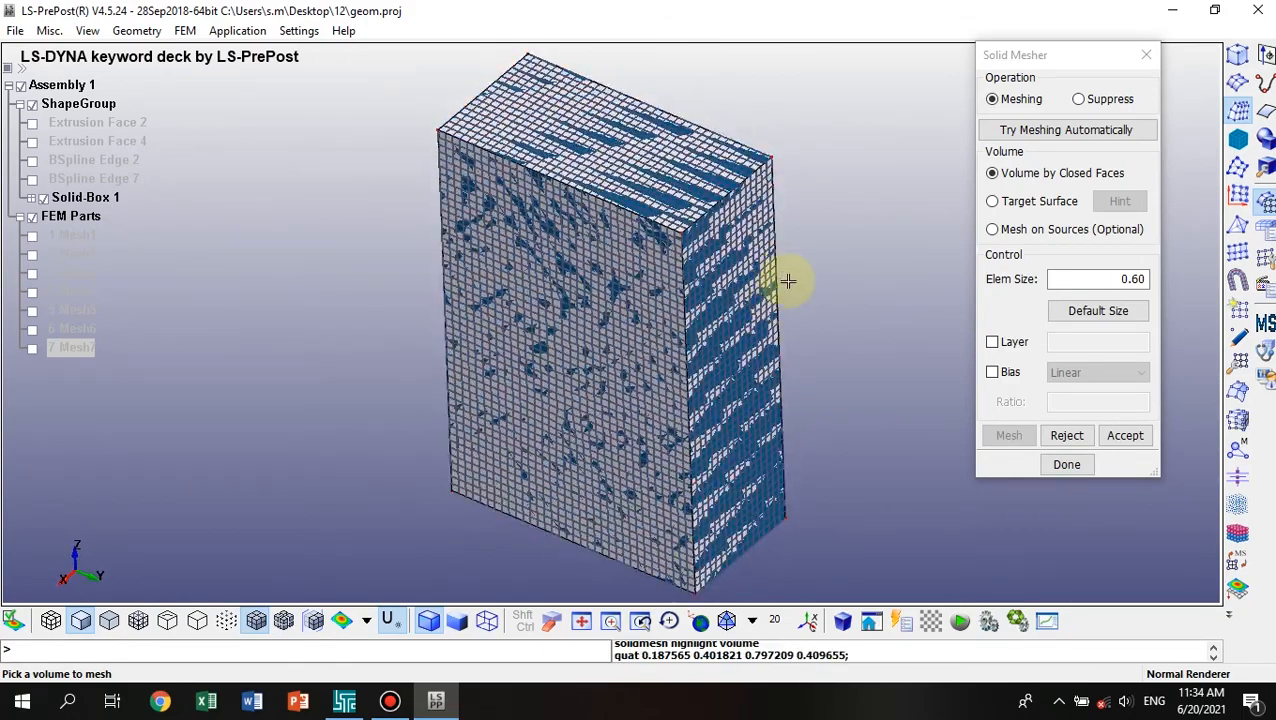
# Accept the solid mesh of the box, hide the Solid-Box 1 geometry and leave the Solid Mesher.
pyautogui.click(1128, 440)
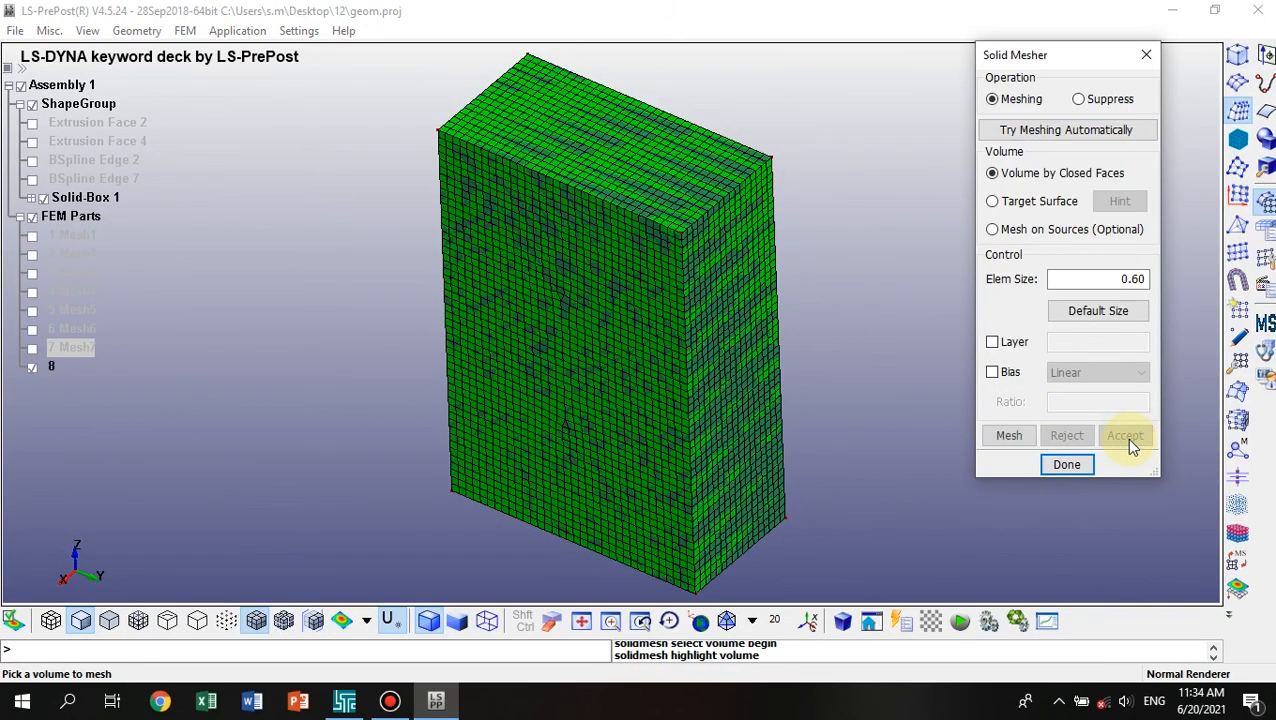
pyautogui.click(44, 197)
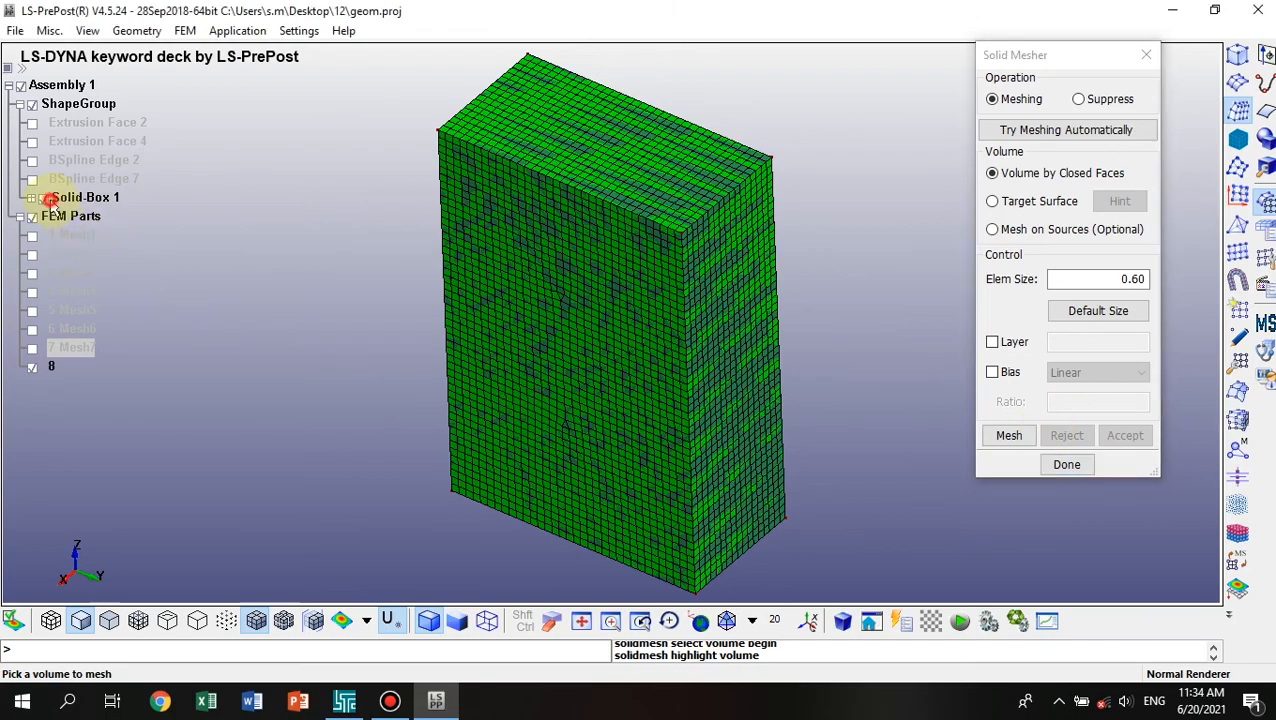
pyautogui.click(419, 288)
pyautogui.click(43, 204)
pyautogui.keyDown('shift'); pyautogui.moveTo(796, 390); pyautogui.dragTo(590, 381); pyautogui.keyUp('shift')
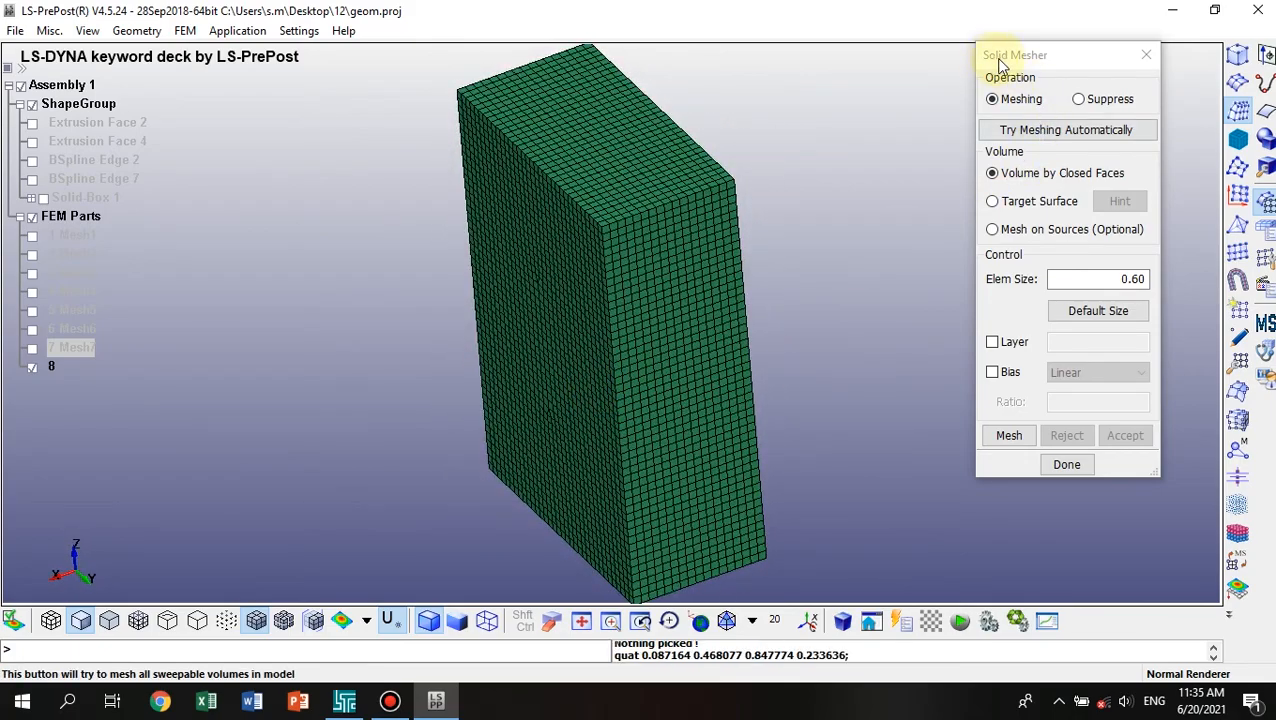
pyautogui.click(1066, 464)
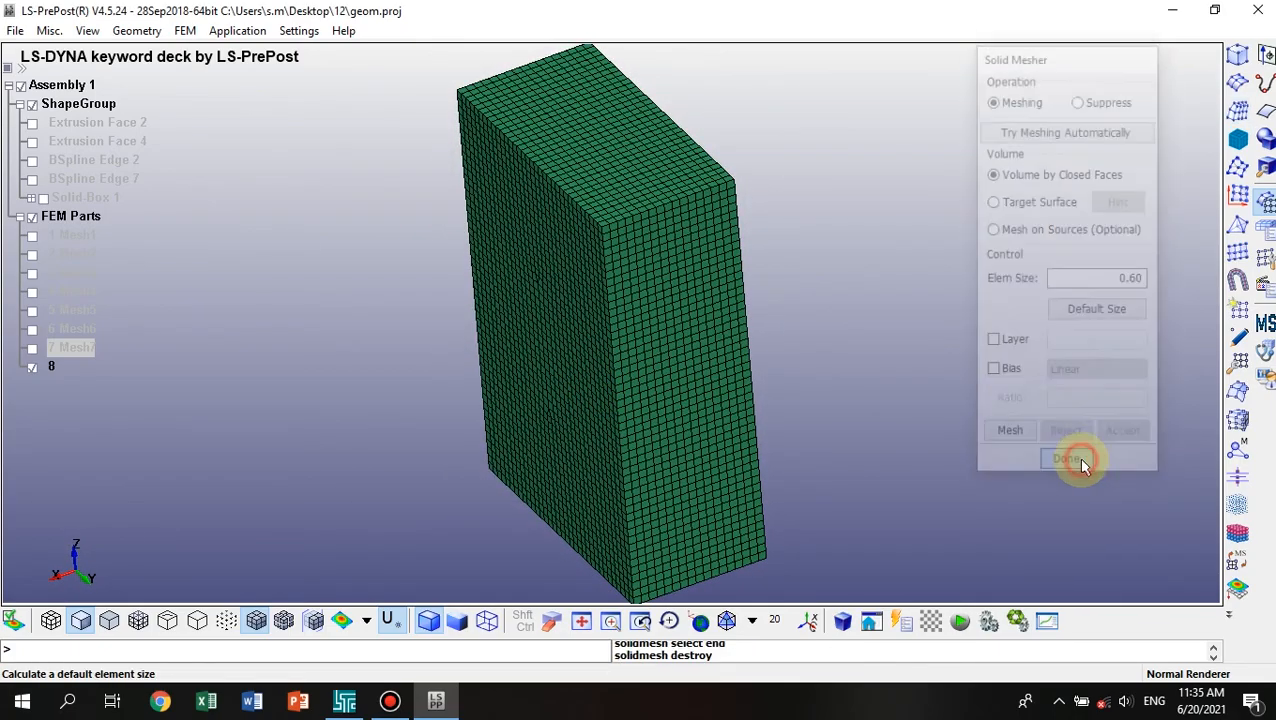
# Blank an area of elements at the solid mesh's upper corner to inspect the elements inside.
pyautogui.click(1264, 258)
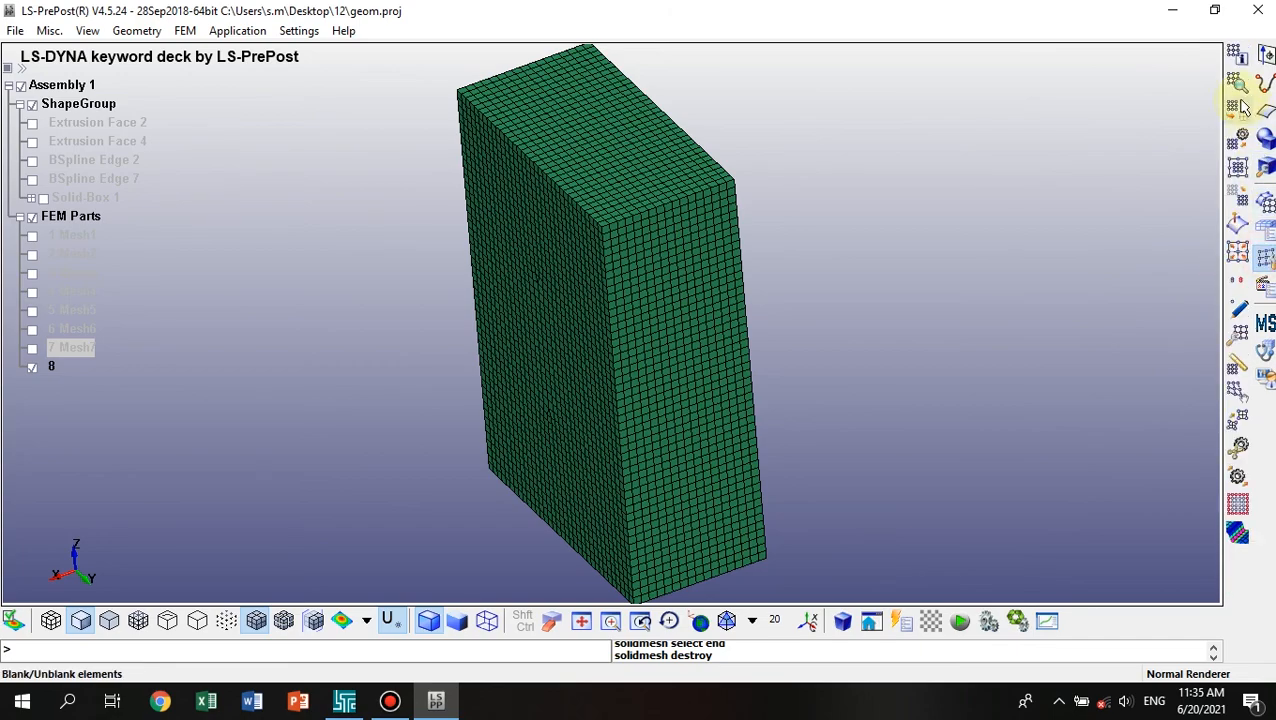
pyautogui.click(1237, 112)
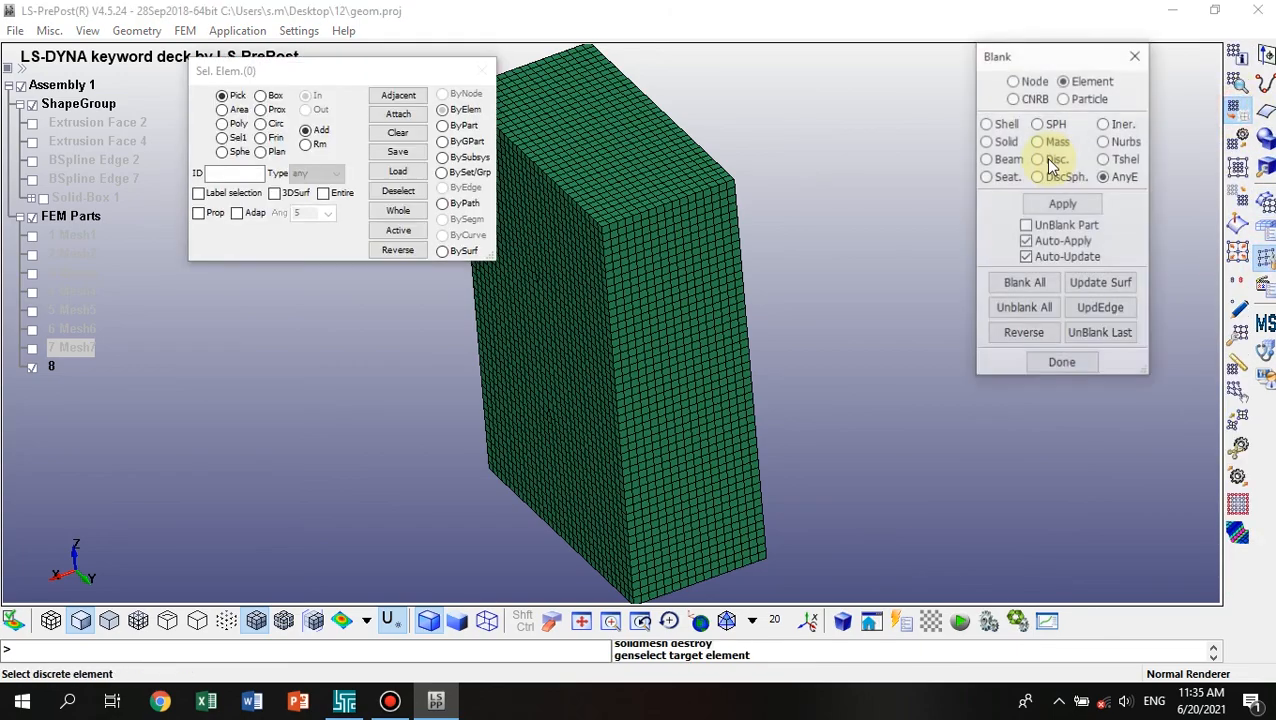
pyautogui.click(234, 110)
pyautogui.moveTo(755, 150); pyautogui.dragTo(682, 223)
pyautogui.keyDown('shift'); pyautogui.moveTo(820, 219); pyautogui.dragTo(828, 349); pyautogui.keyUp('shift')
pyautogui.scroll(4, 617, 306)
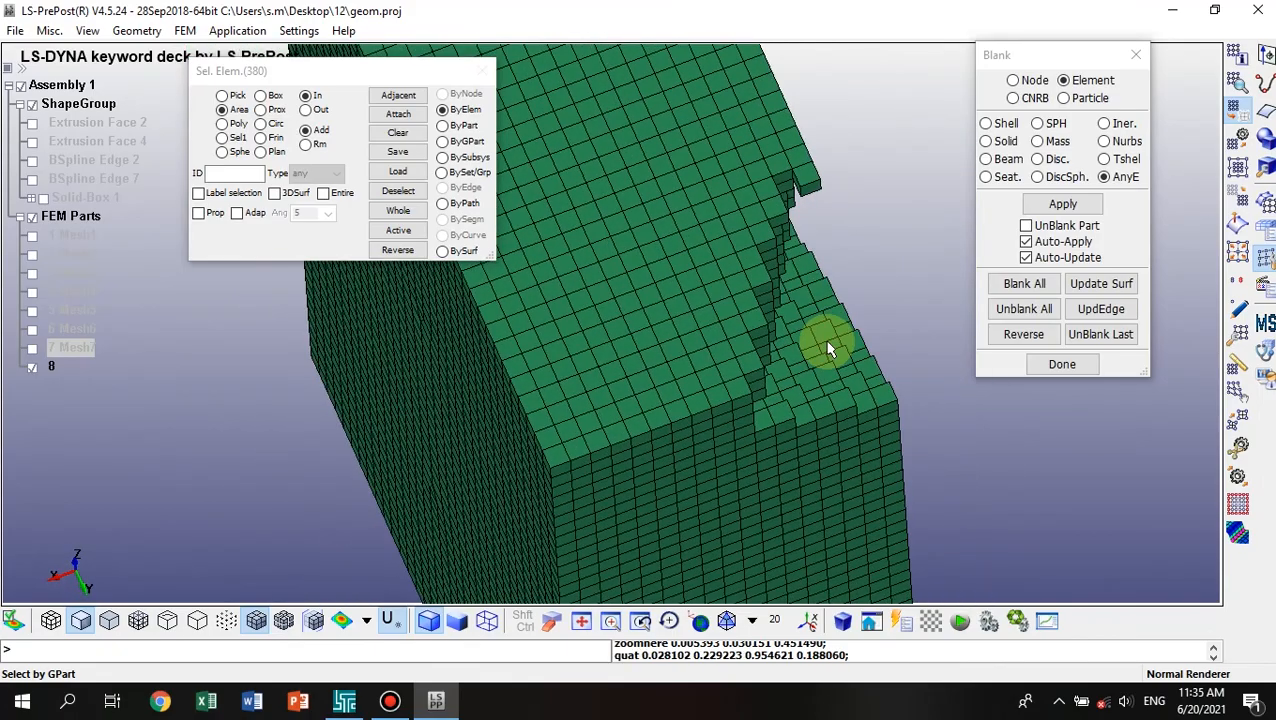
# Unblank all elements of the solid mesh and leave the Blank tool.
pyautogui.click(1008, 312)
pyautogui.click(1062, 364)
pyautogui.keyDown('shift'); pyautogui.moveTo(729, 413); pyautogui.dragTo(763, 285); pyautogui.keyUp('shift')
pyautogui.scroll(-3, 743, 345)
pyautogui.scroll(1, 740, 340)
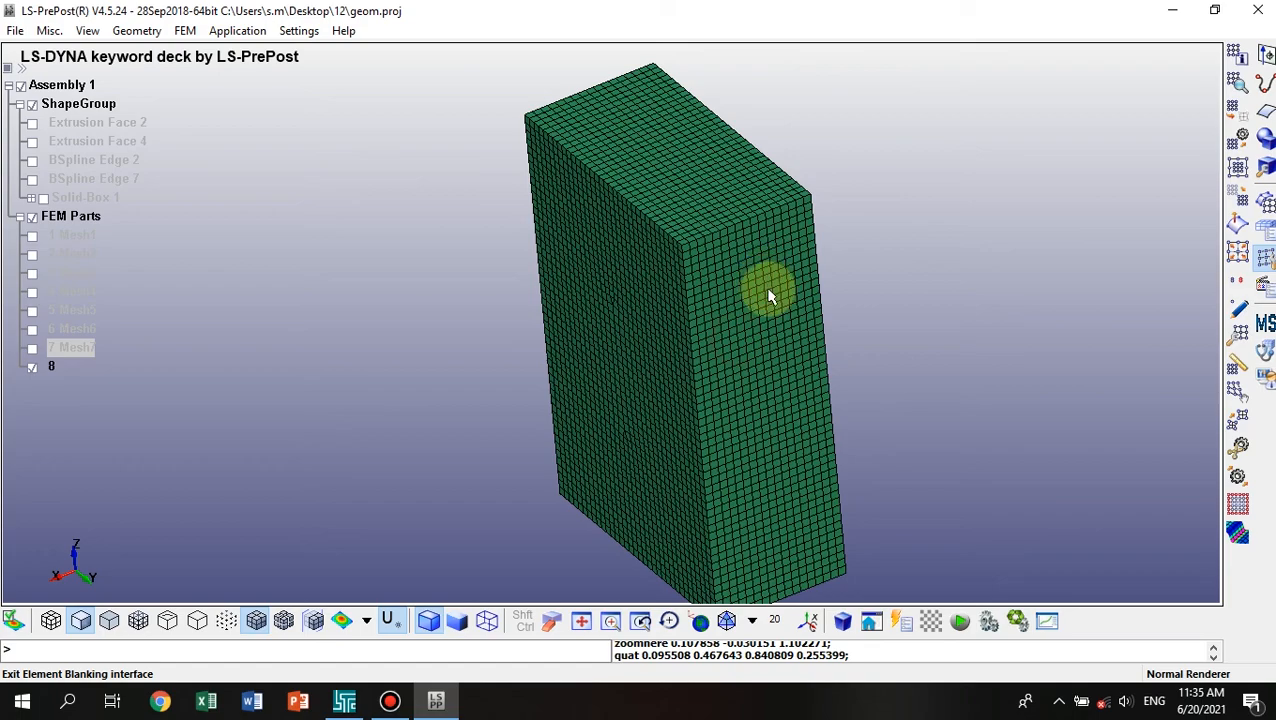
# Reopen the Solid Mesher and rename the unnamed FEM part 8 to Mesh8.
pyautogui.click(1267, 210)
pyautogui.click(1238, 112)
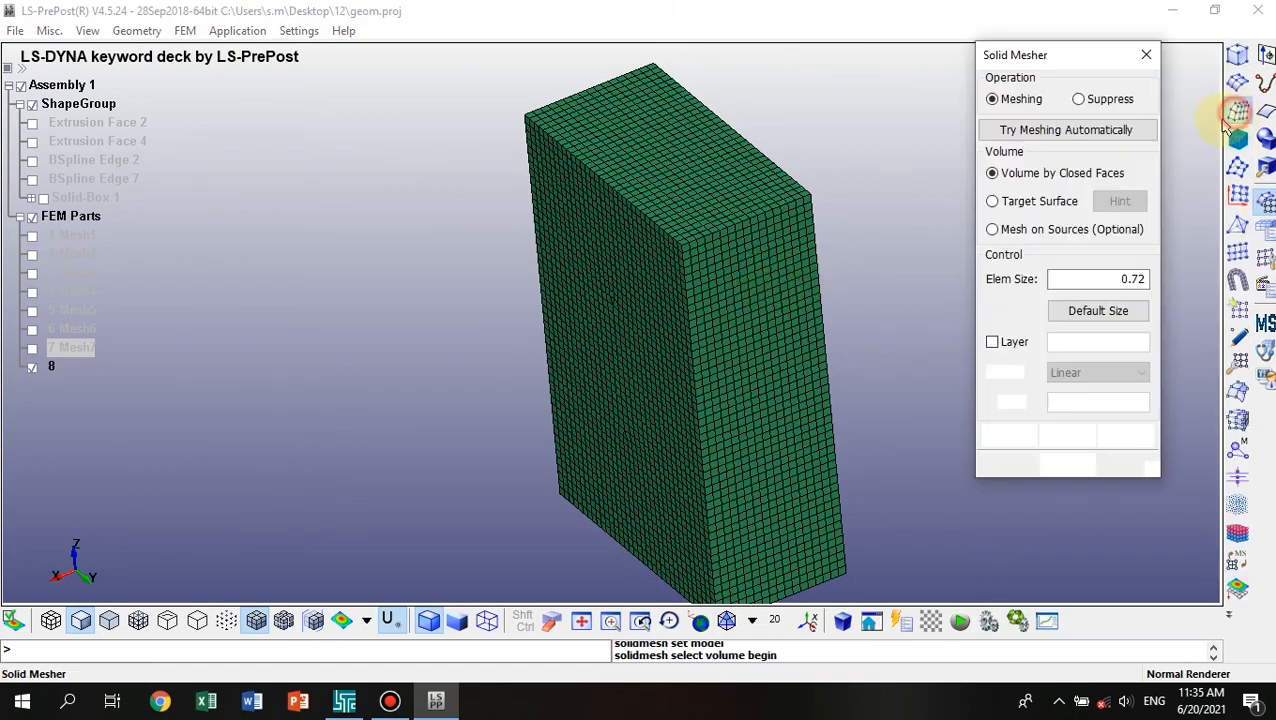
pyautogui.click(55, 367)
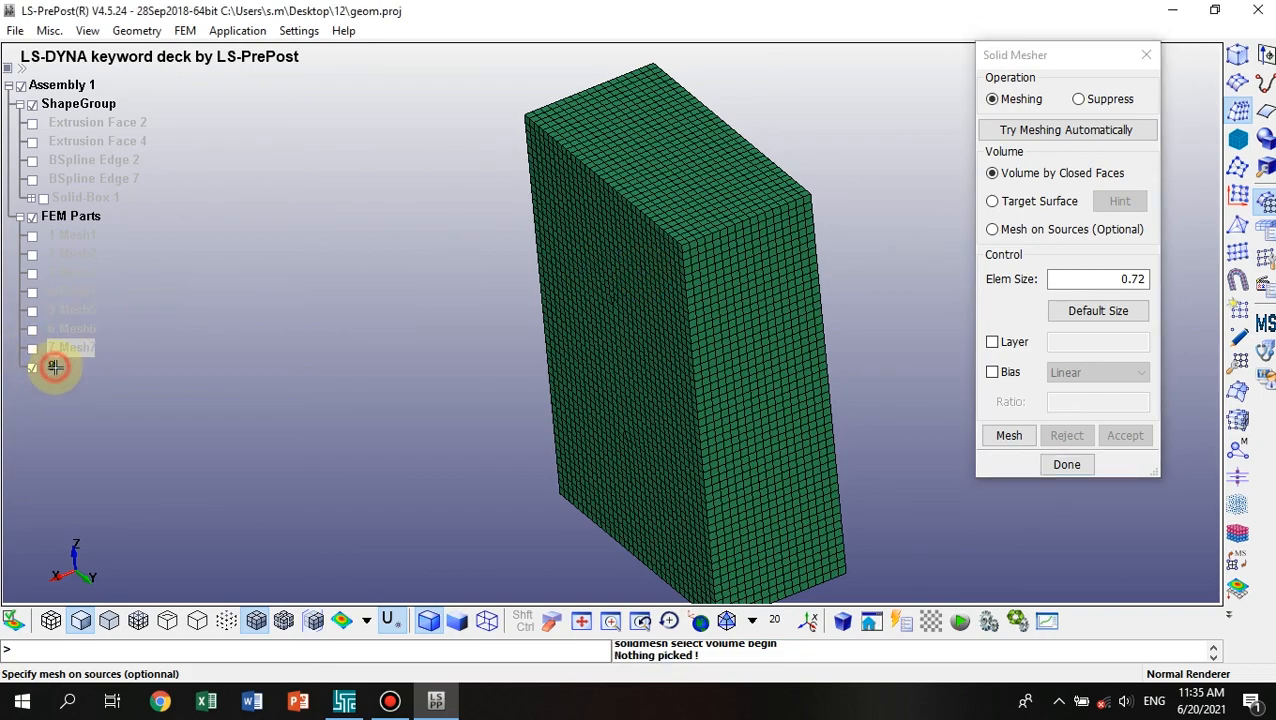
pyautogui.click(53, 366)
pyautogui.rightClick(53, 366)
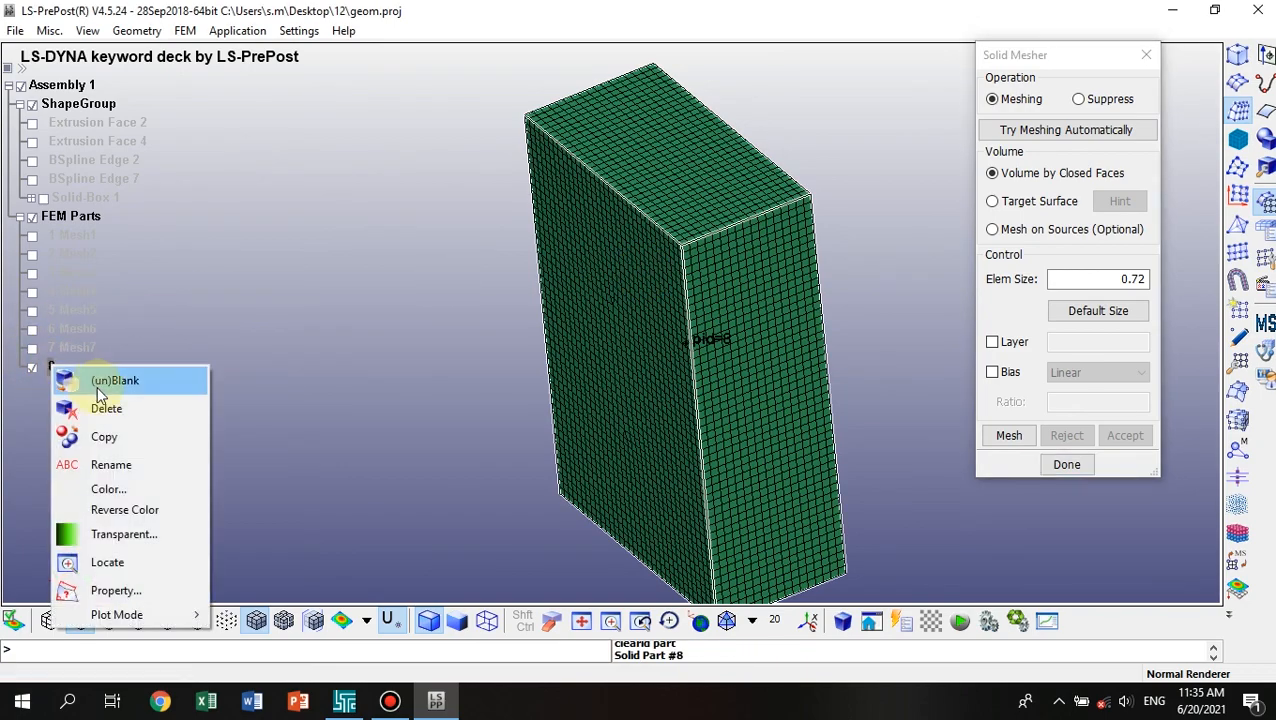
pyautogui.click(112, 468)
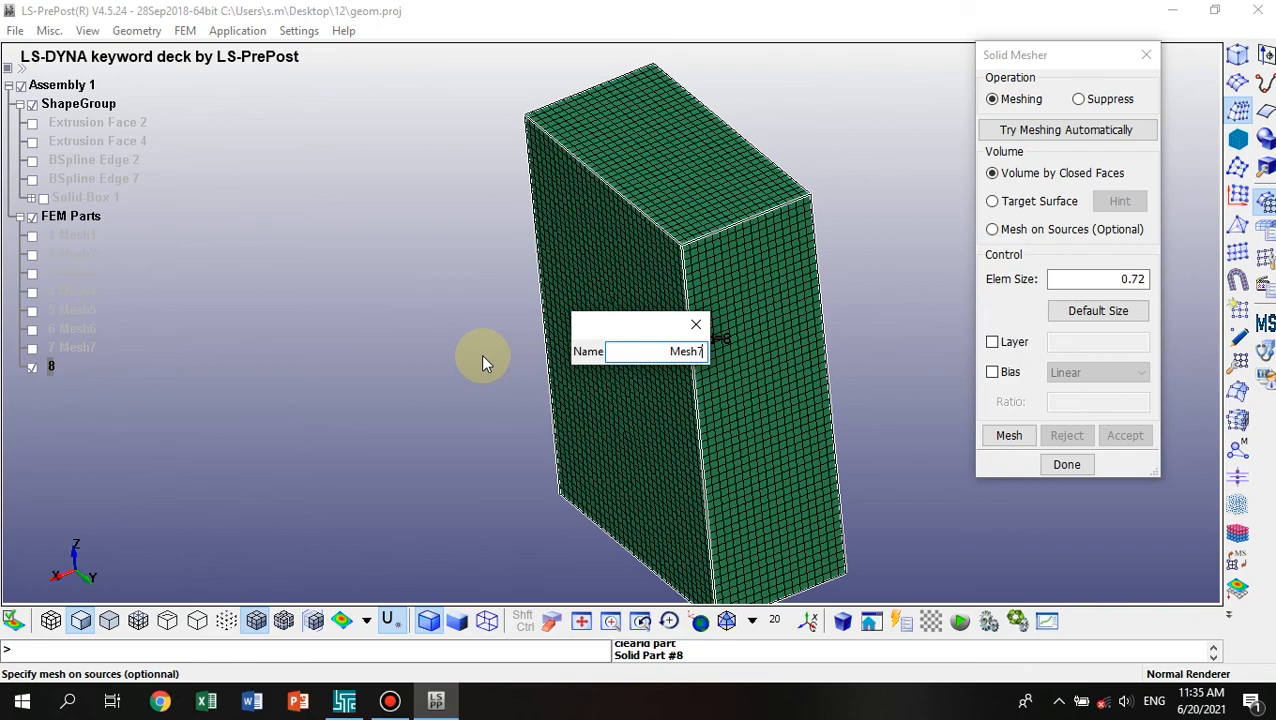
pyautogui.press('BackSpace')
pyautogui.write('8')
pyautogui.press('Return')
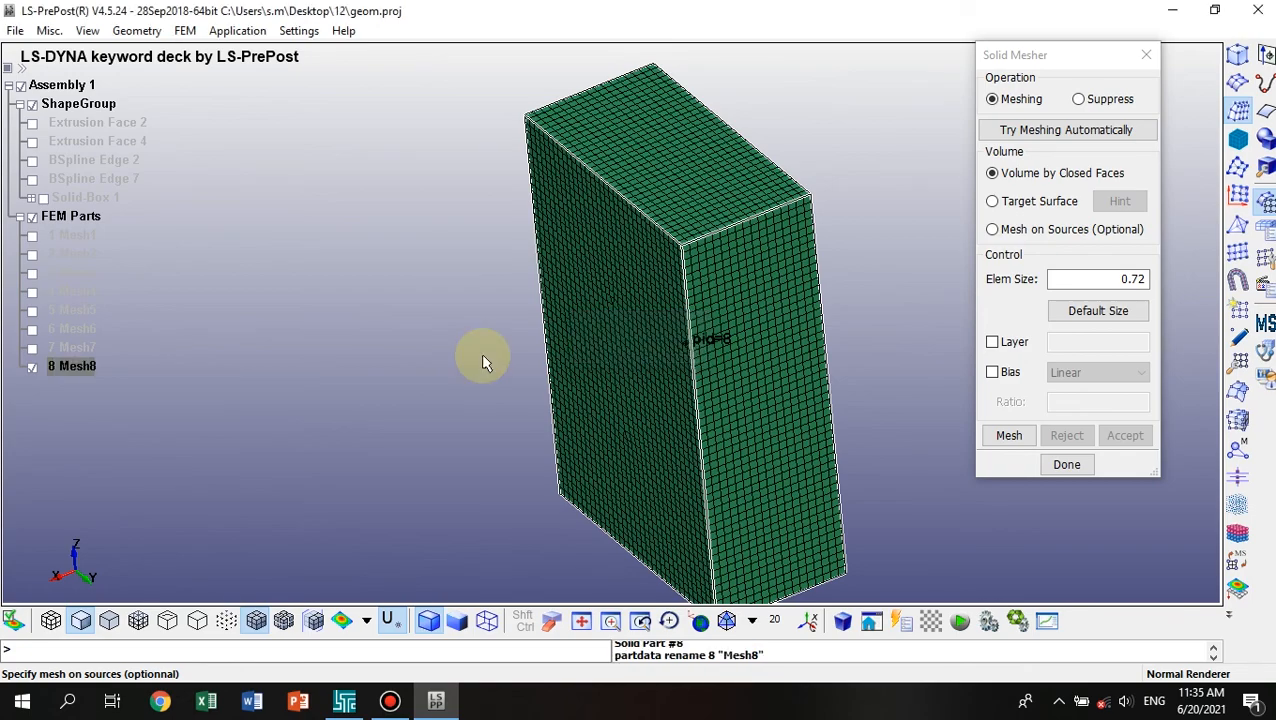
# Show the Solid-Box 1 geometry again and hide Mesh8.
pyautogui.click(44, 199)
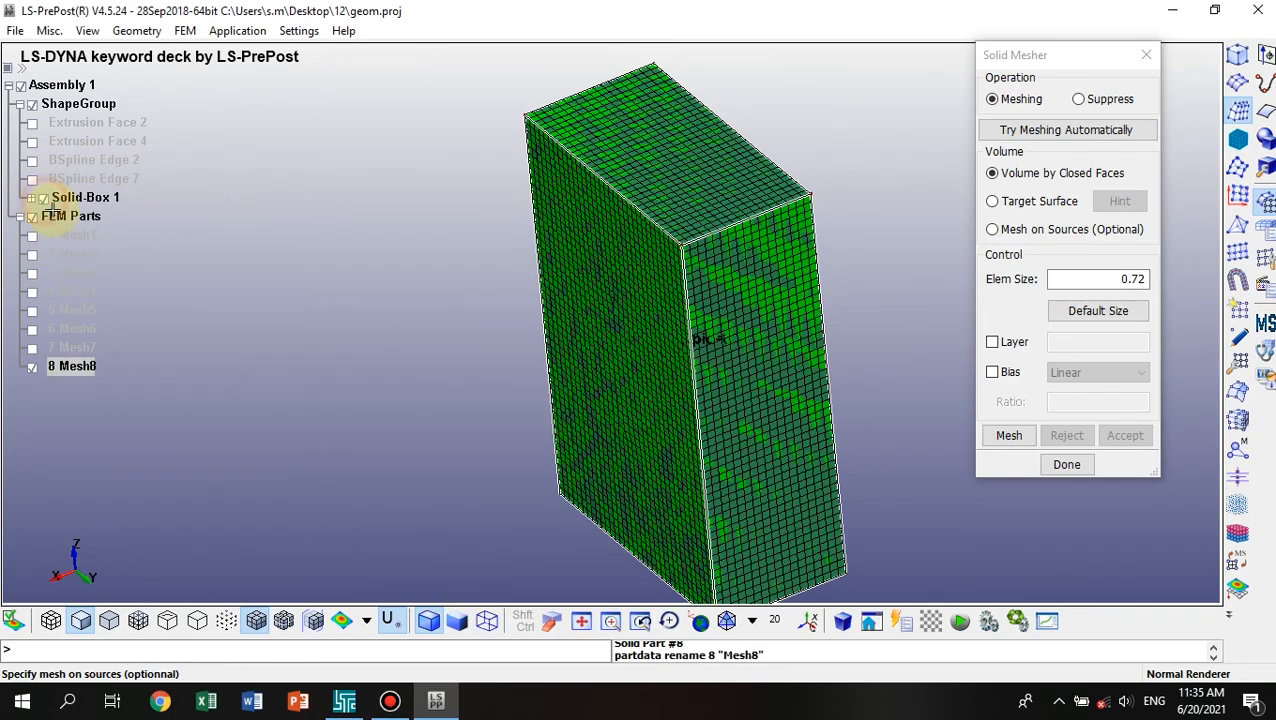
pyautogui.click(32, 366)
pyautogui.keyDown('shift'); pyautogui.moveTo(386, 340); pyautogui.dragTo(316, 322, button='middle'); pyautogui.keyUp('shift')
pyautogui.scroll(-3, 430, 319)
pyautogui.keyDown('shift'); pyautogui.moveTo(582, 242); pyautogui.dragTo(667, 236); pyautogui.keyUp('shift')
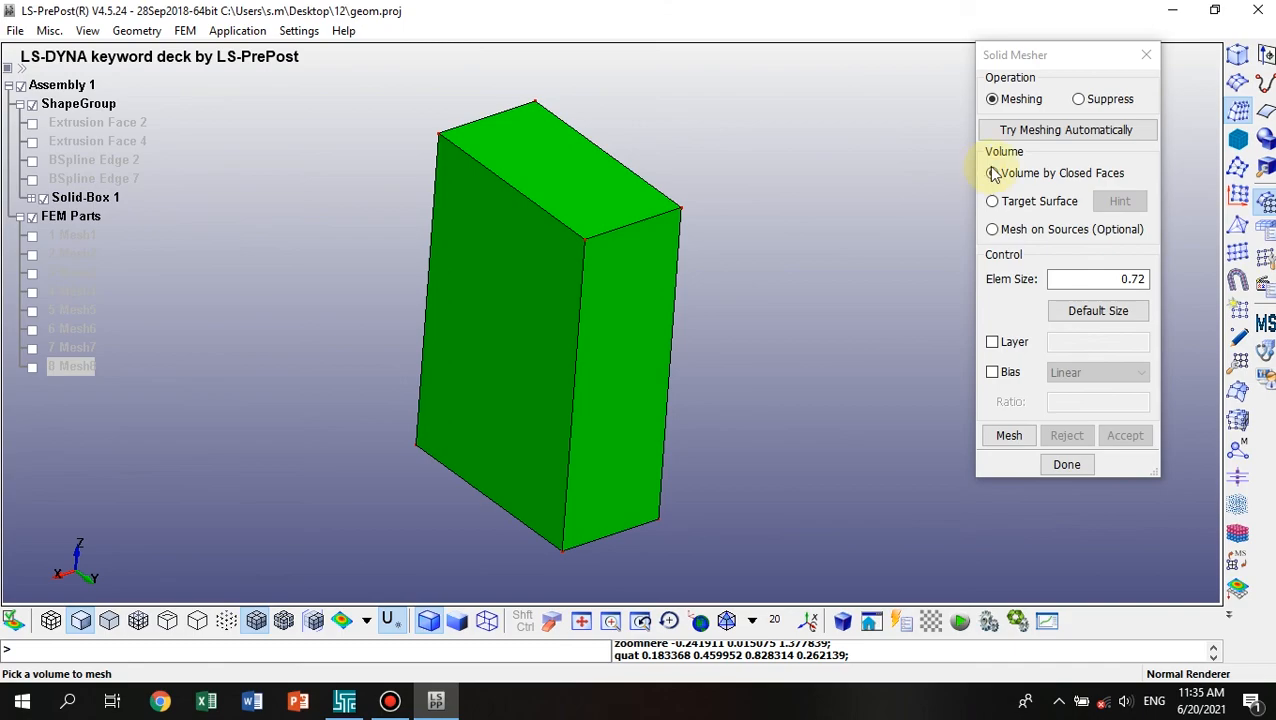
# Restart the Solid Mesher and pick the solid box as the volume by closed faces.
pyautogui.click(619, 272)
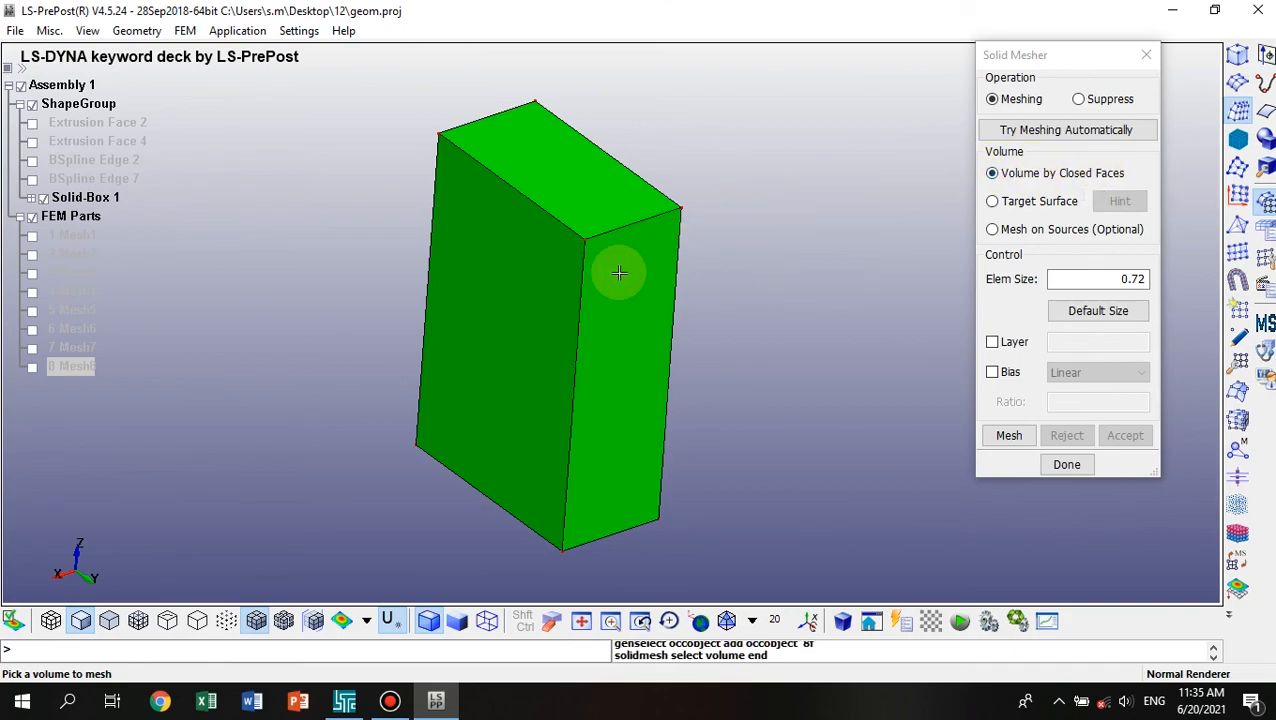
pyautogui.click(1147, 55)
pyautogui.click(1238, 110)
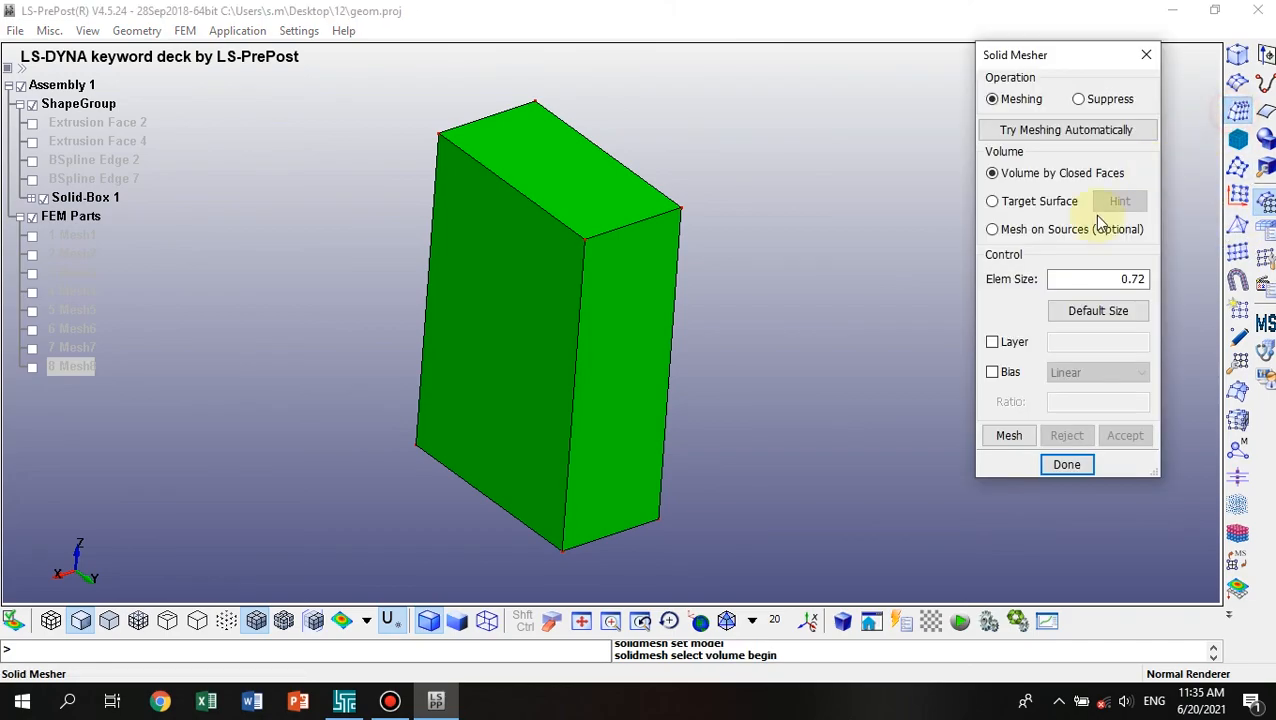
pyautogui.click(607, 200)
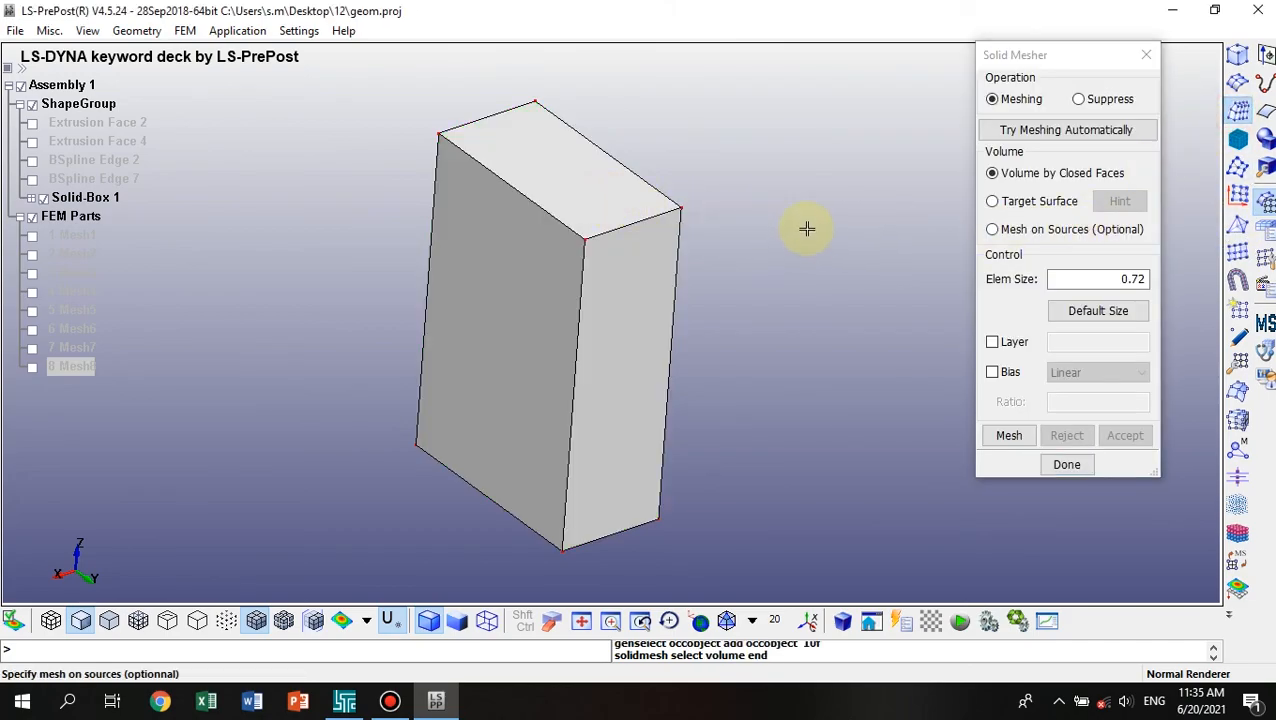
# Mesh the solid box automatically with an element size of 1.
pyautogui.moveTo(1110, 281); pyautogui.dragTo(1178, 280)
pyautogui.write('1')
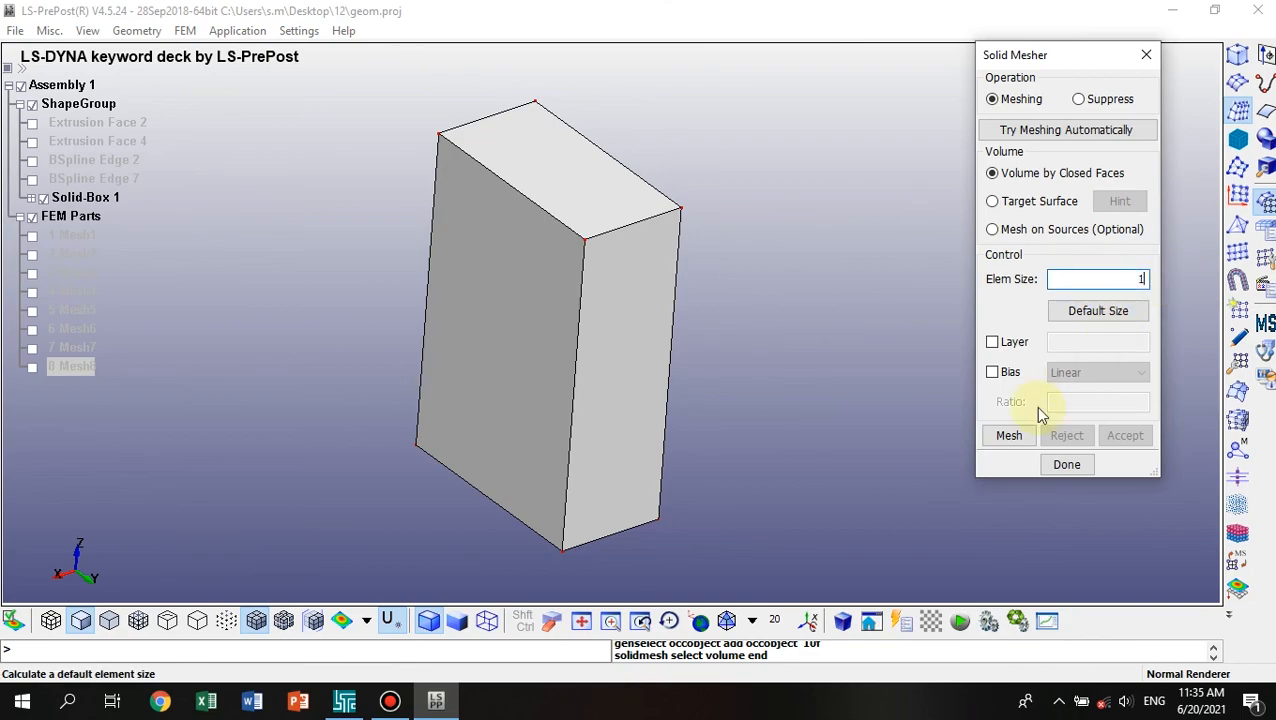
pyautogui.click(1053, 133)
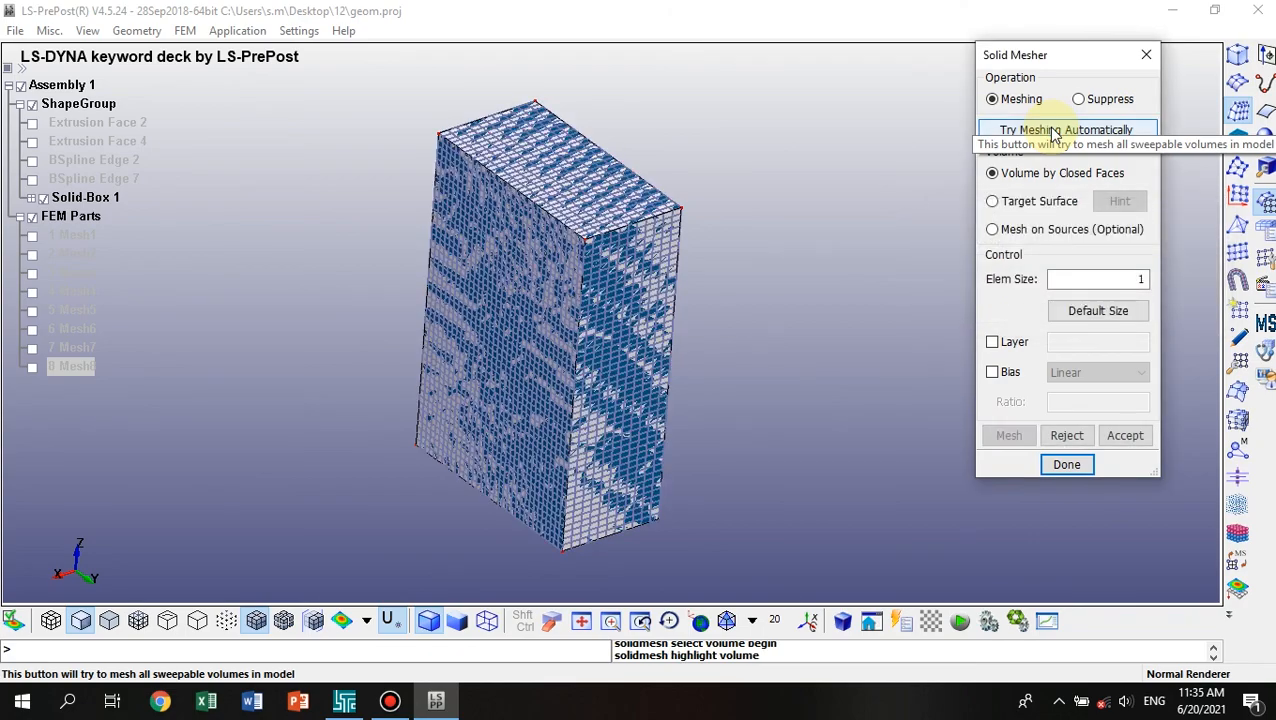
# Reject the current mesh and mesh the box with an element size of 2, inspecting the elements up close.
pyautogui.doubleClick(1113, 279)
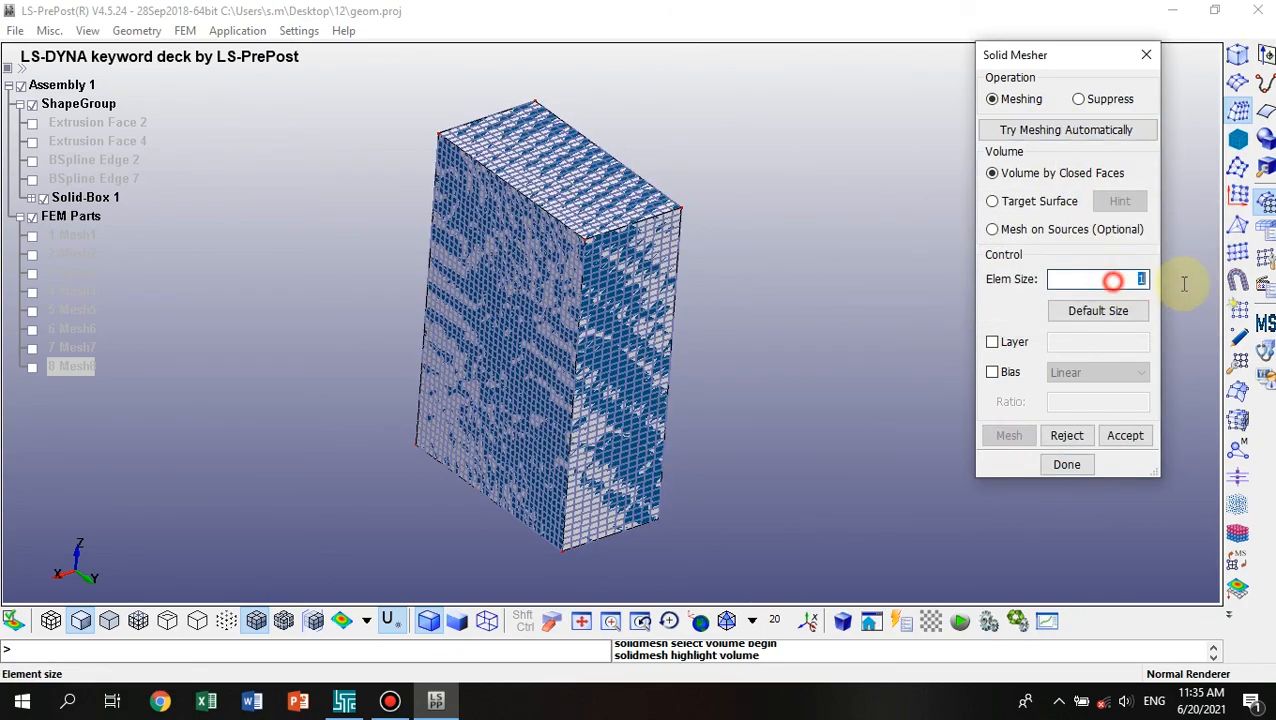
pyautogui.write('2')
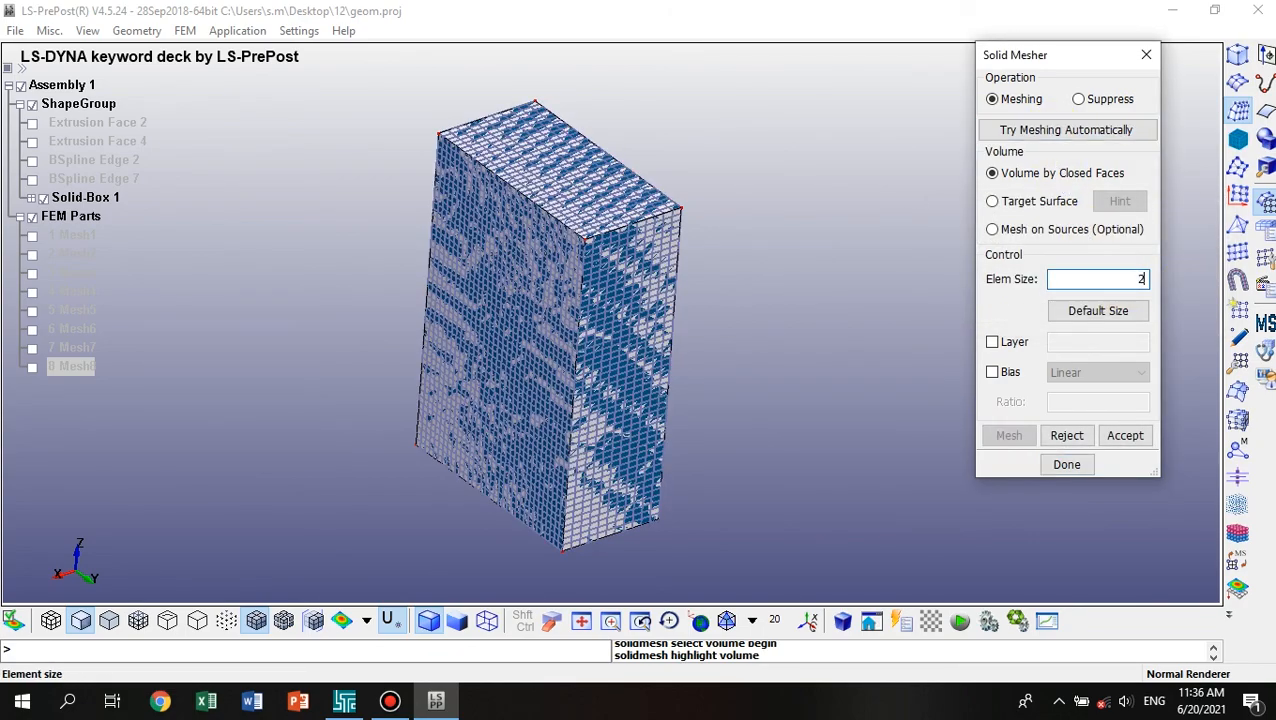
pyautogui.click(1062, 436)
pyautogui.click(1010, 436)
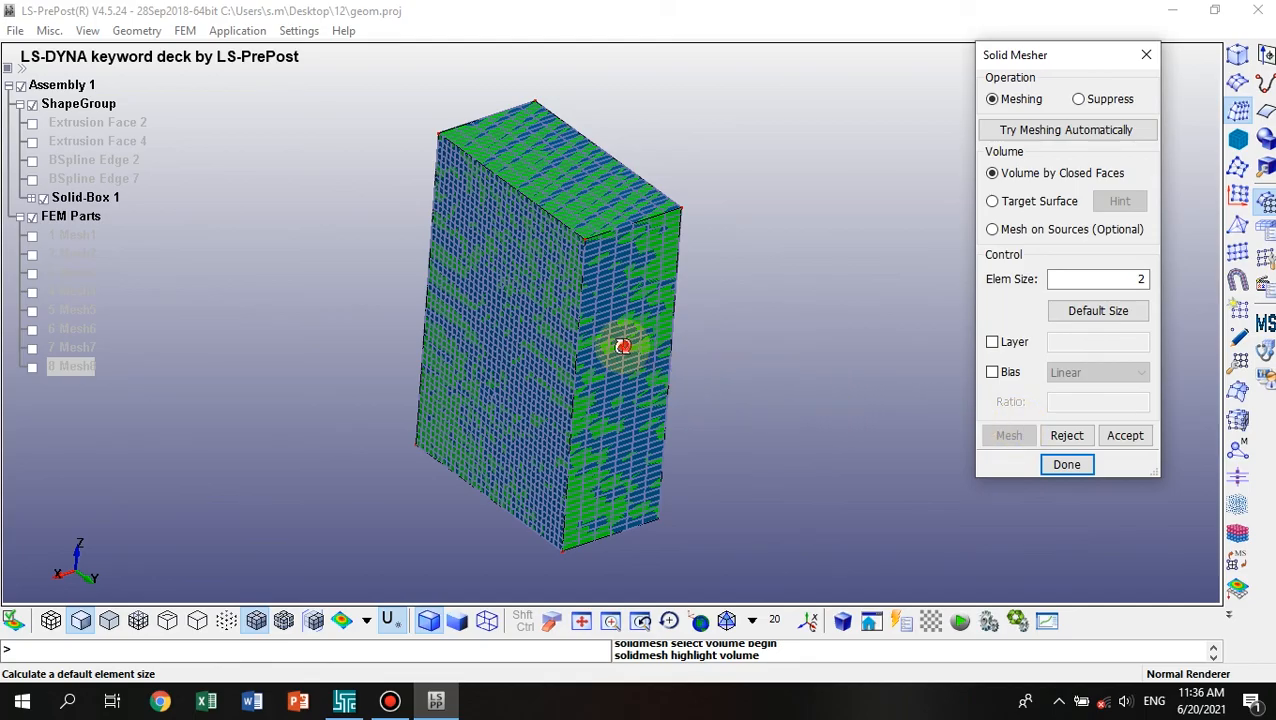
pyautogui.scroll(3, 617, 296)
pyautogui.scroll(6, 617, 296)
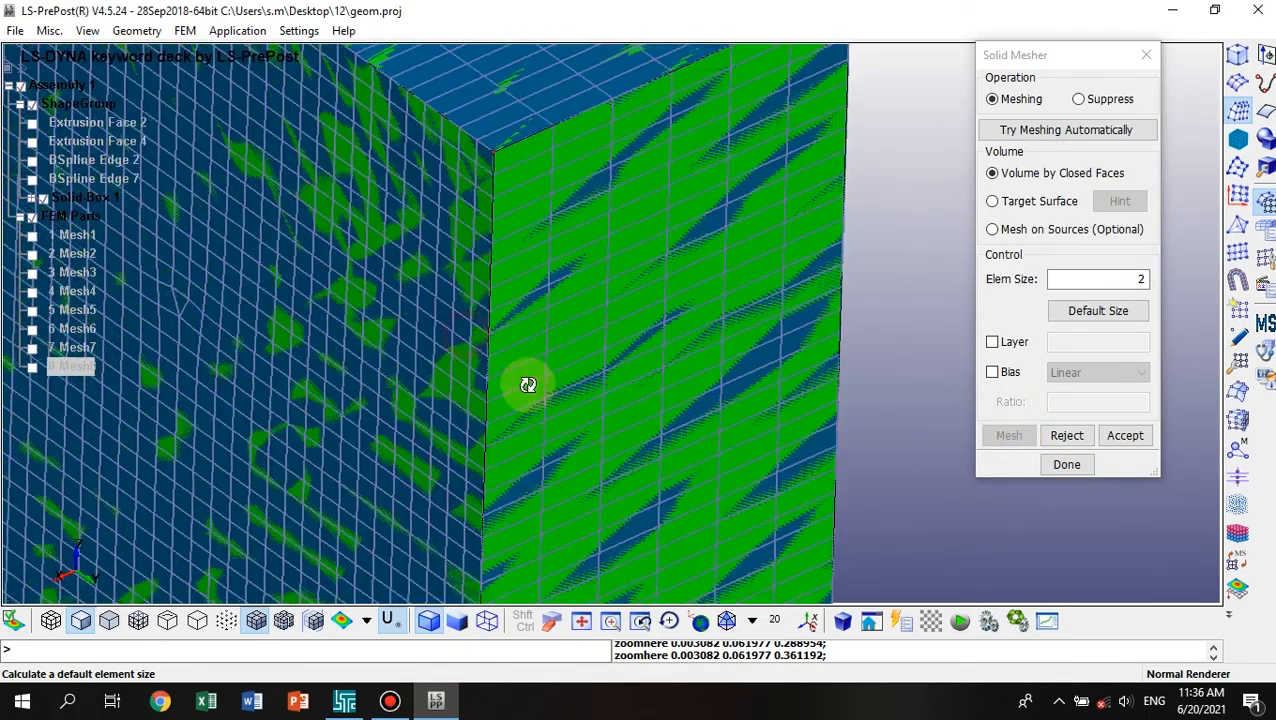
pyautogui.keyDown('ctrl'); pyautogui.moveTo(528, 385); pyautogui.dragTo(547, 421); pyautogui.keyUp('ctrl')
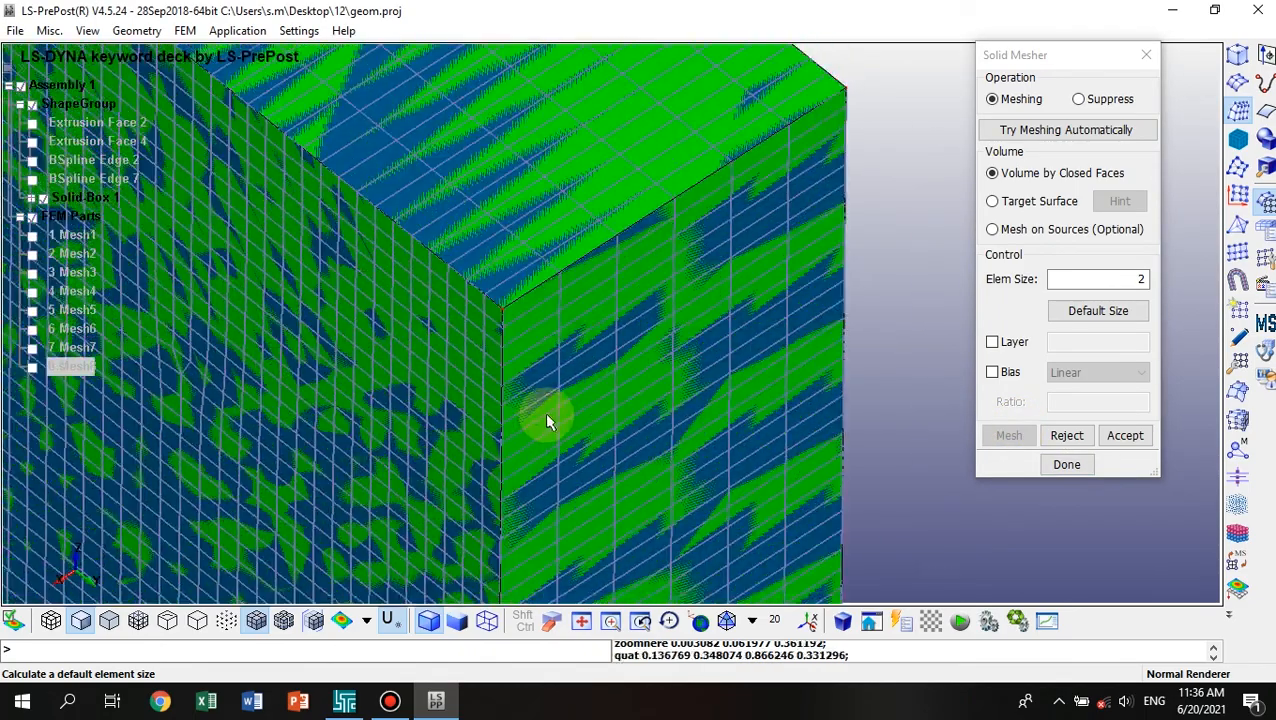
# Restore the default element size and reject the unaccepted mesh of the box.
pyautogui.click(1077, 313)
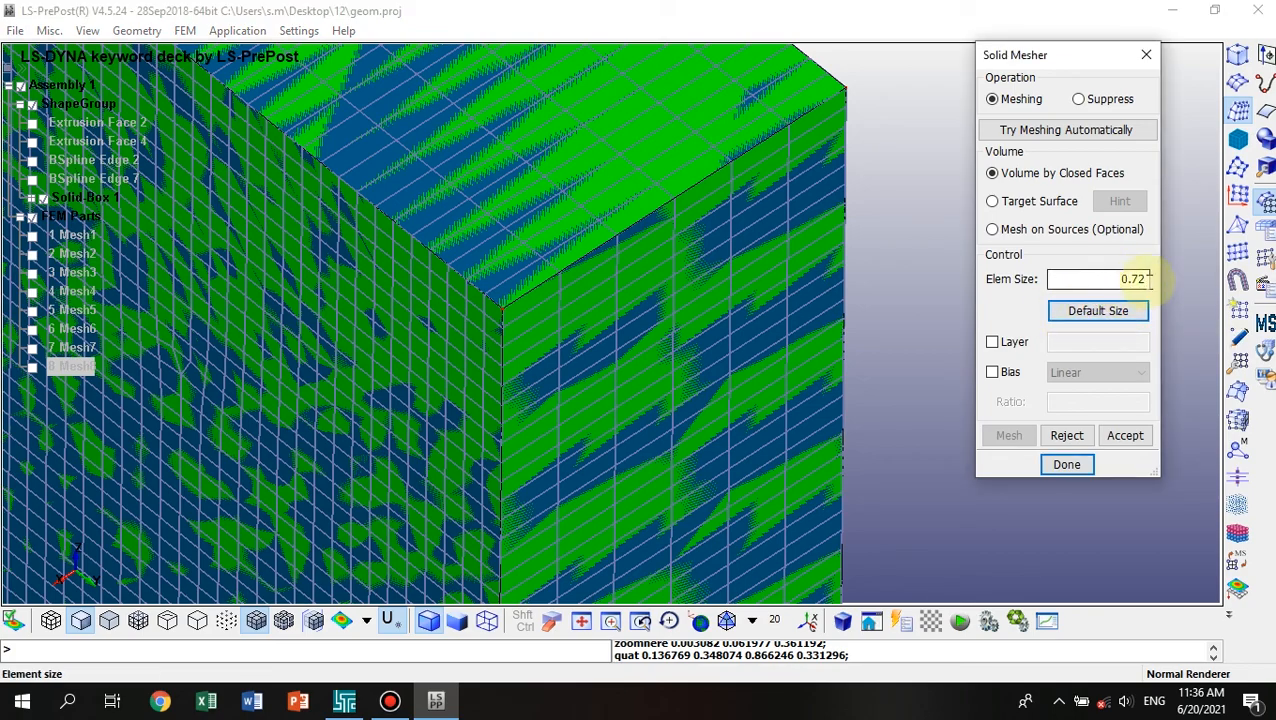
pyautogui.click(1067, 436)
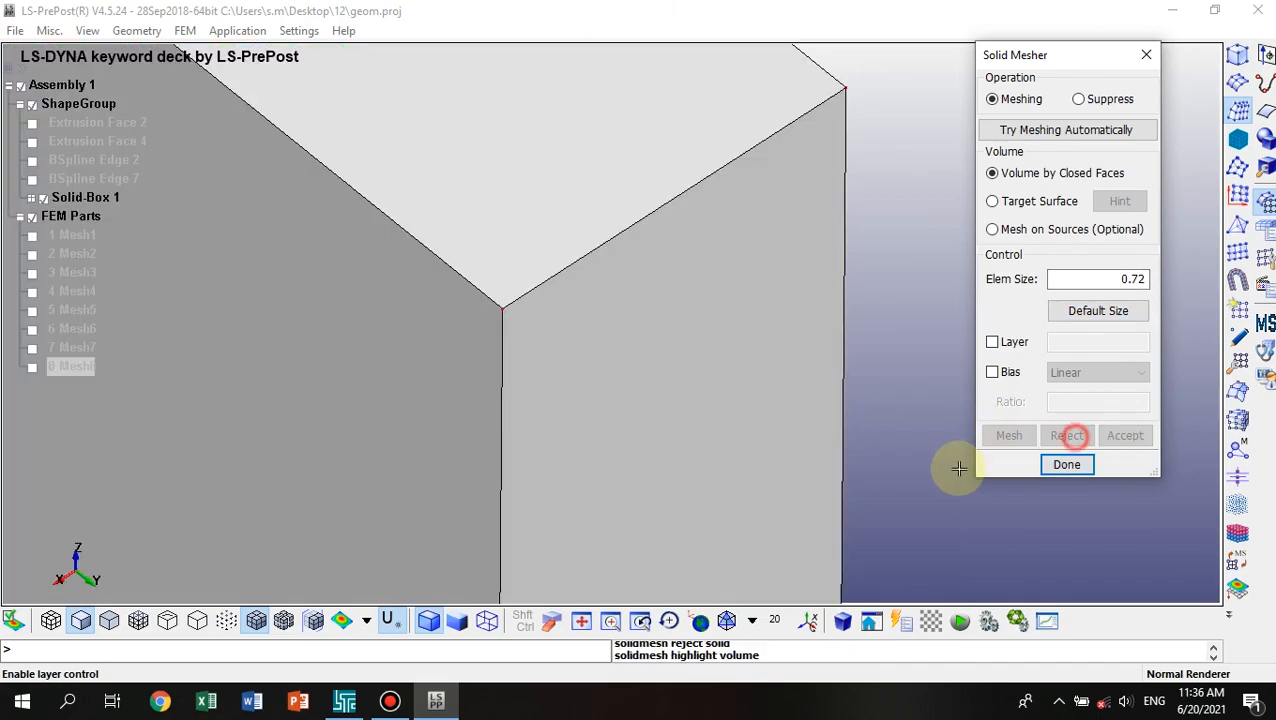
pyautogui.scroll(-2, 877, 404)
pyautogui.keyDown('shift'); pyautogui.moveTo(800, 444); pyautogui.dragTo(746, 330, button='middle'); pyautogui.keyUp('shift')
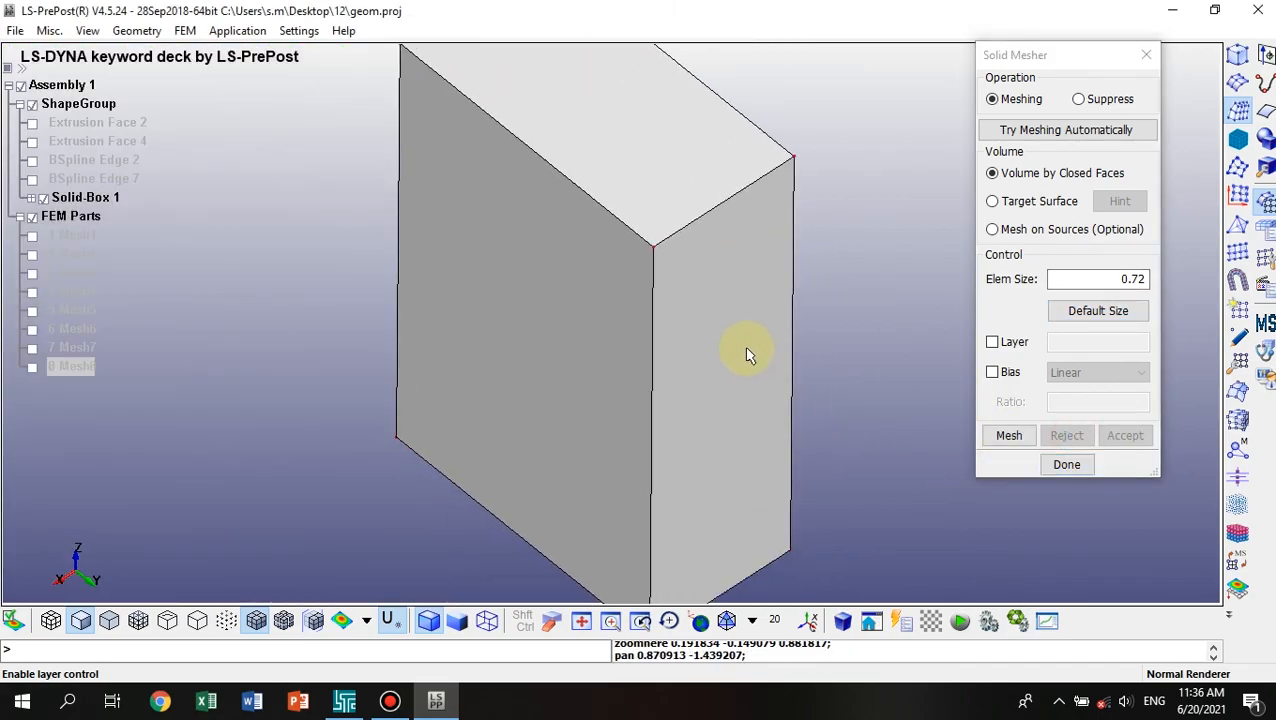
pyautogui.keyDown('shift'); pyautogui.moveTo(732, 399); pyautogui.dragTo(732, 374); pyautogui.keyUp('shift')
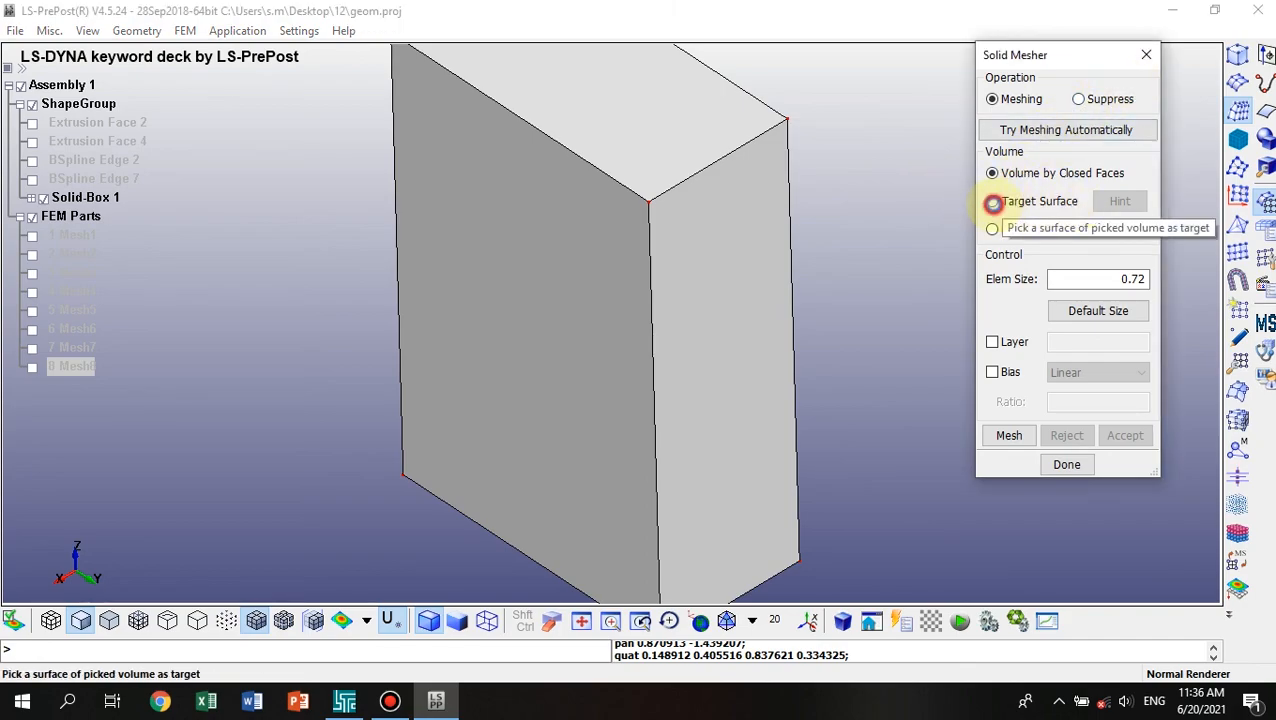
# Pick the box's top face as the Target Surface, and cycle through the suggested target faces.
pyautogui.click(995, 204)
pyautogui.click(636, 122)
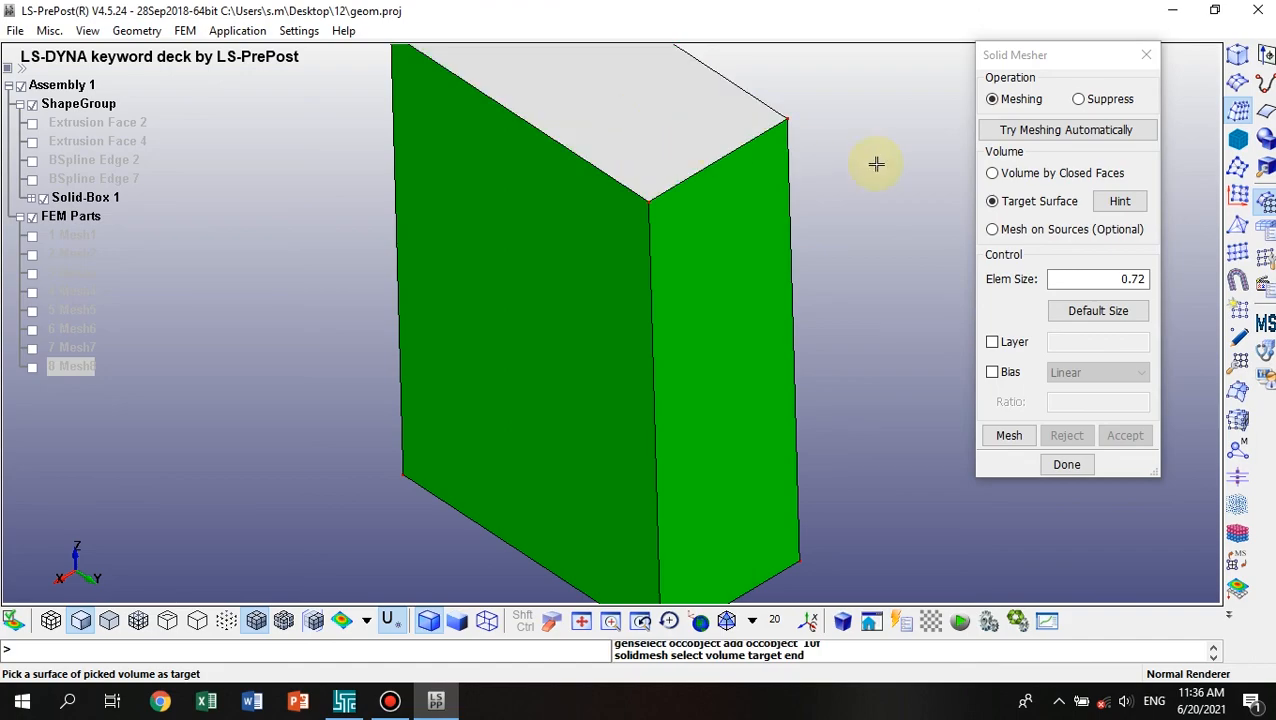
pyautogui.click(1125, 203)
pyautogui.click(1127, 203)
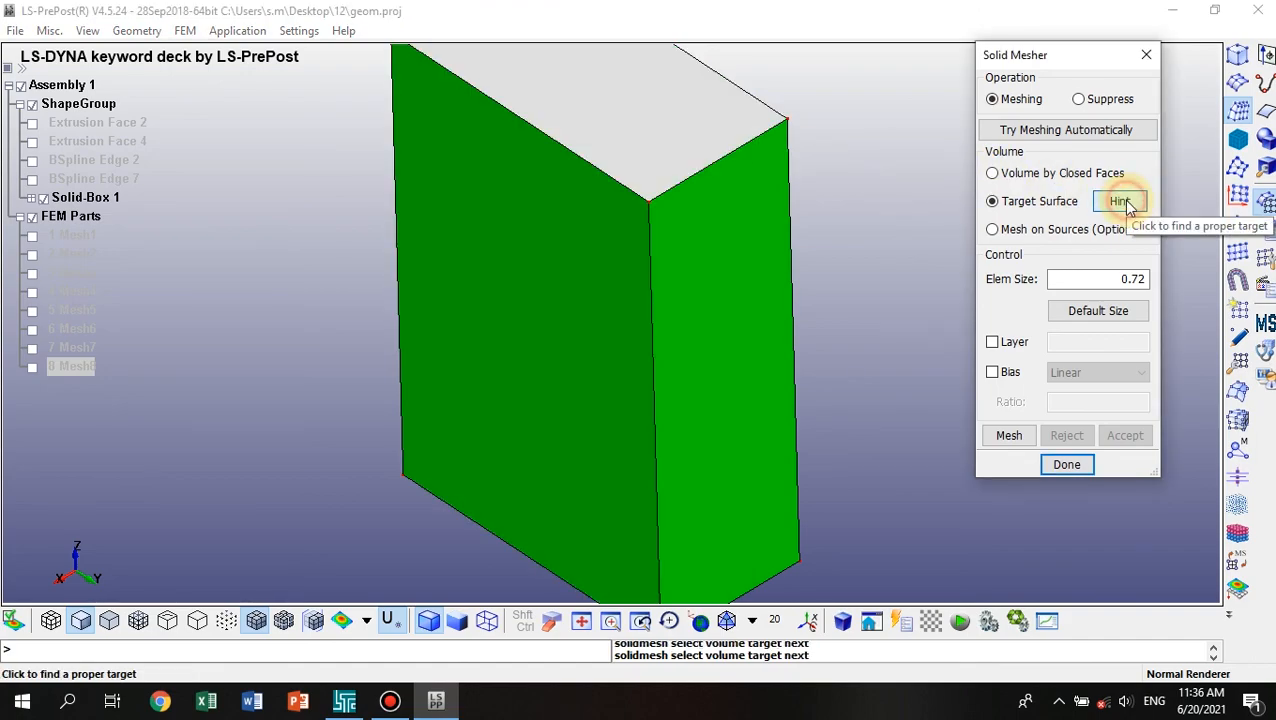
pyautogui.click(1127, 203)
pyautogui.keyDown('shift'); pyautogui.moveTo(809, 231); pyautogui.dragTo(849, 356); pyautogui.keyUp('shift')
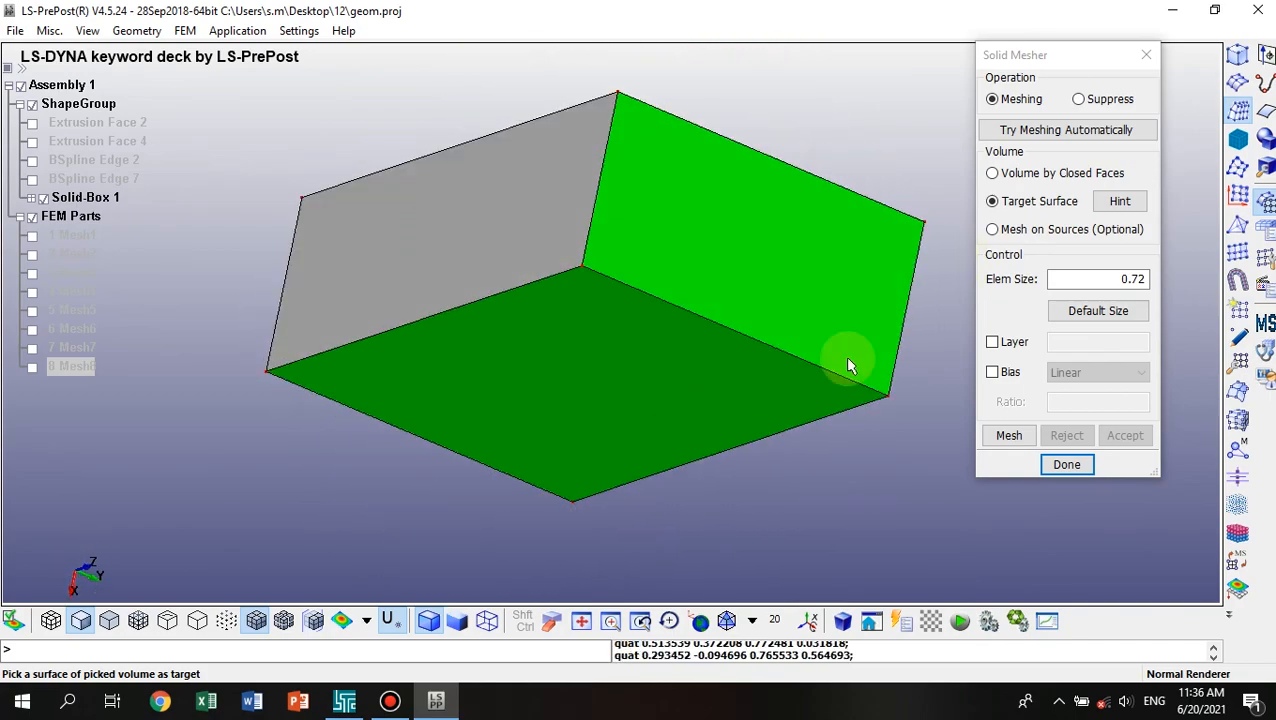
# Cycle through more suggested targets while rotating the box, and pick its top face again as the Target Surface.
pyautogui.click(1127, 202)
pyautogui.keyDown('shift'); pyautogui.moveTo(775, 422); pyautogui.dragTo(641, 291); pyautogui.keyUp('shift')
pyautogui.click(1117, 200)
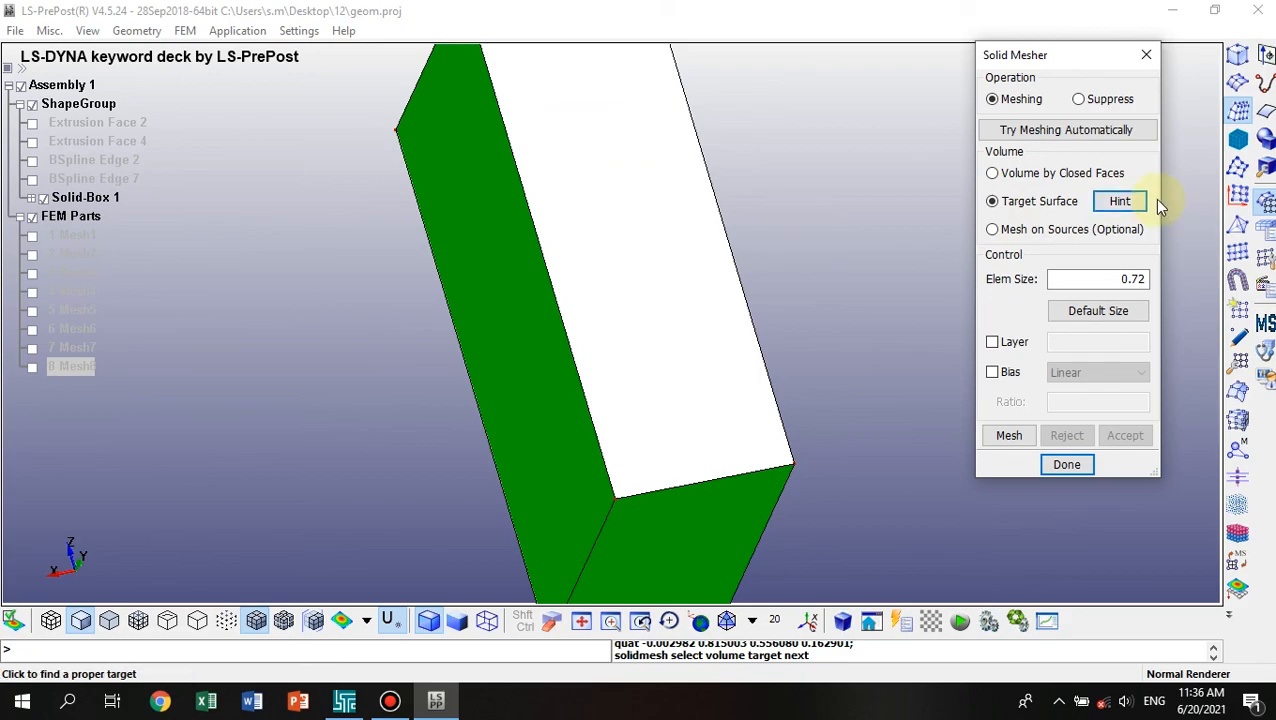
pyautogui.click(1121, 202)
pyautogui.keyDown('shift'); pyautogui.moveTo(698, 190); pyautogui.dragTo(770, 400); pyautogui.keyUp('shift')
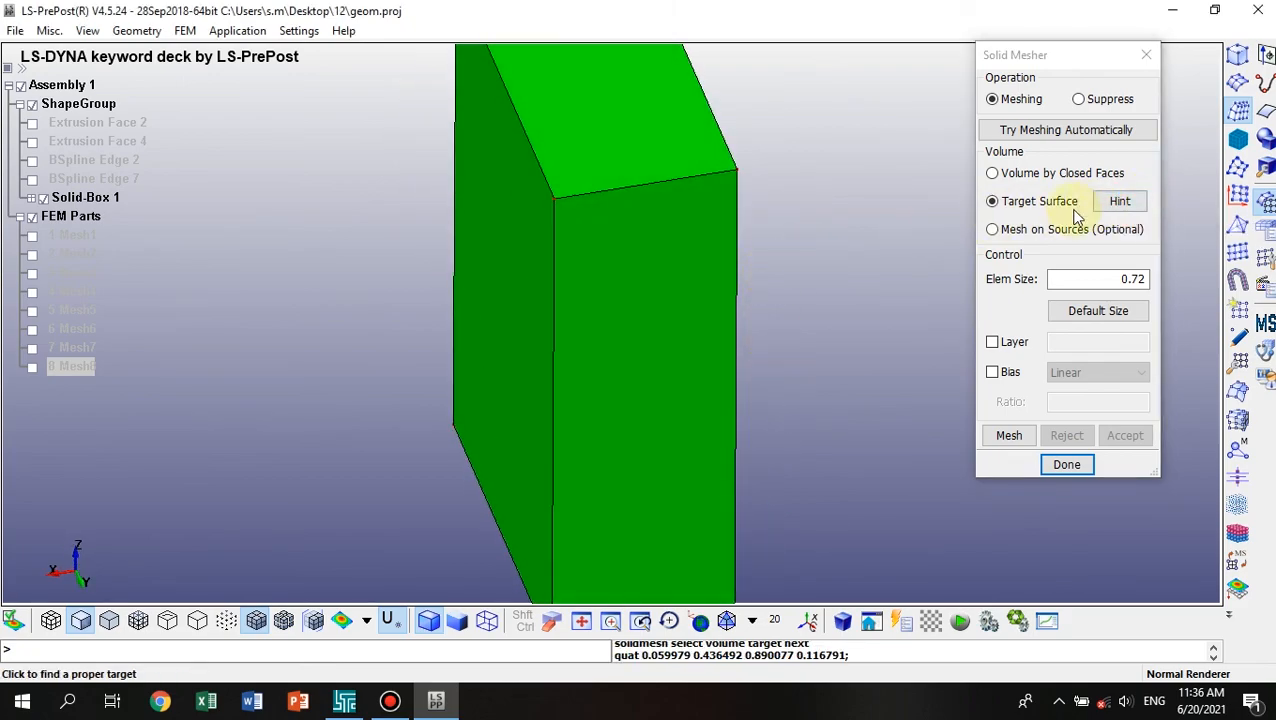
pyautogui.click(652, 148)
pyautogui.keyDown('shift'); pyautogui.moveTo(541, 322); pyautogui.dragTo(706, 555); pyautogui.keyUp('shift')
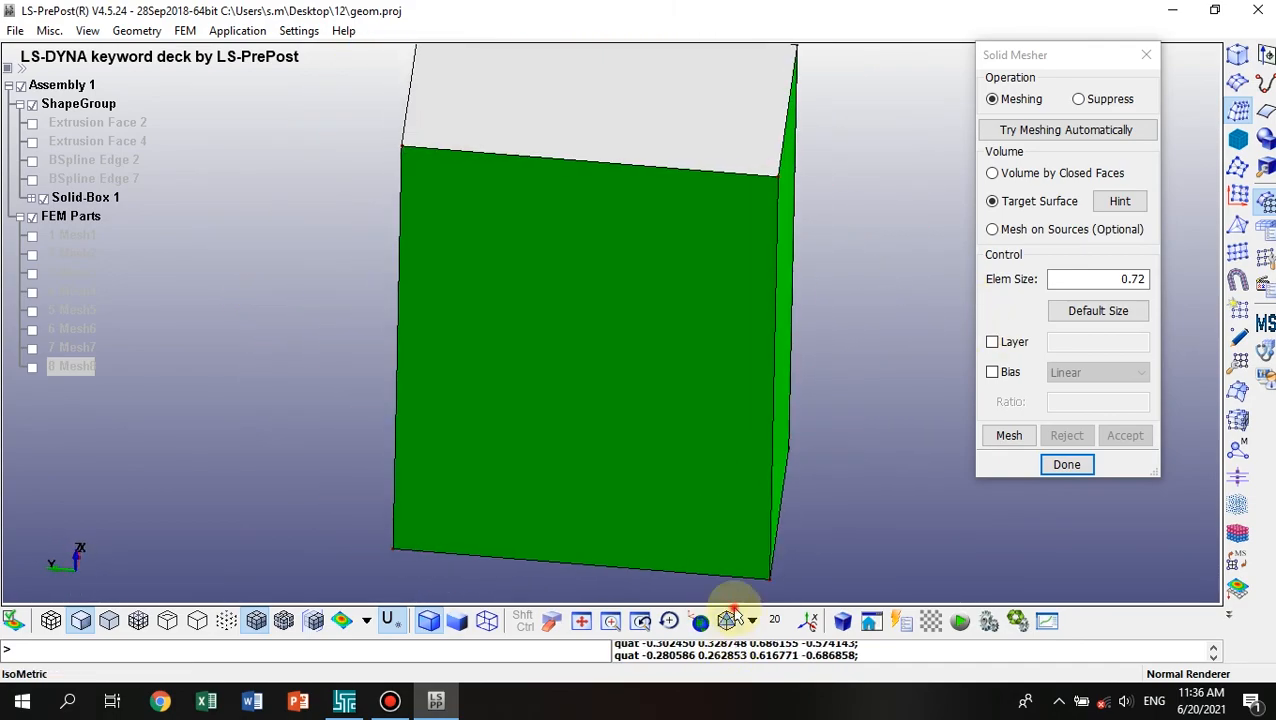
# Mesh the box with Linear bias at a ratio of 0.9, and inspect the elements near its top face.
pyautogui.click(727, 621)
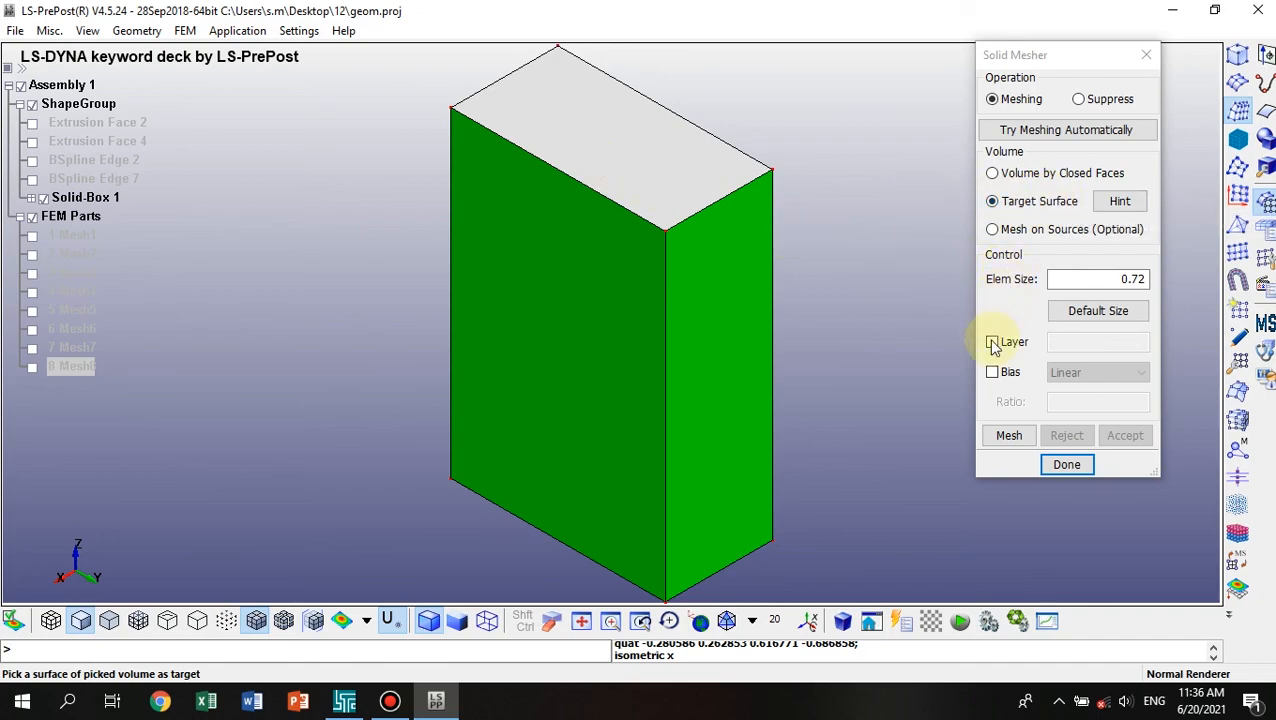
pyautogui.click(992, 372)
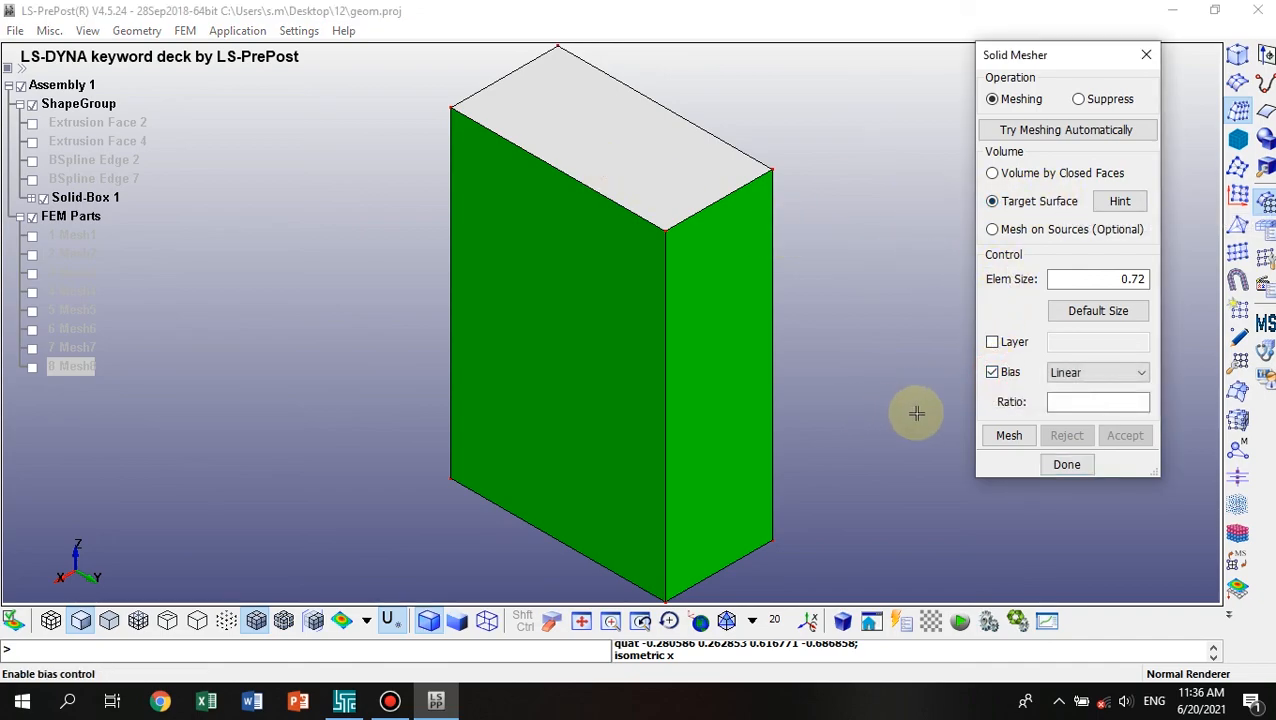
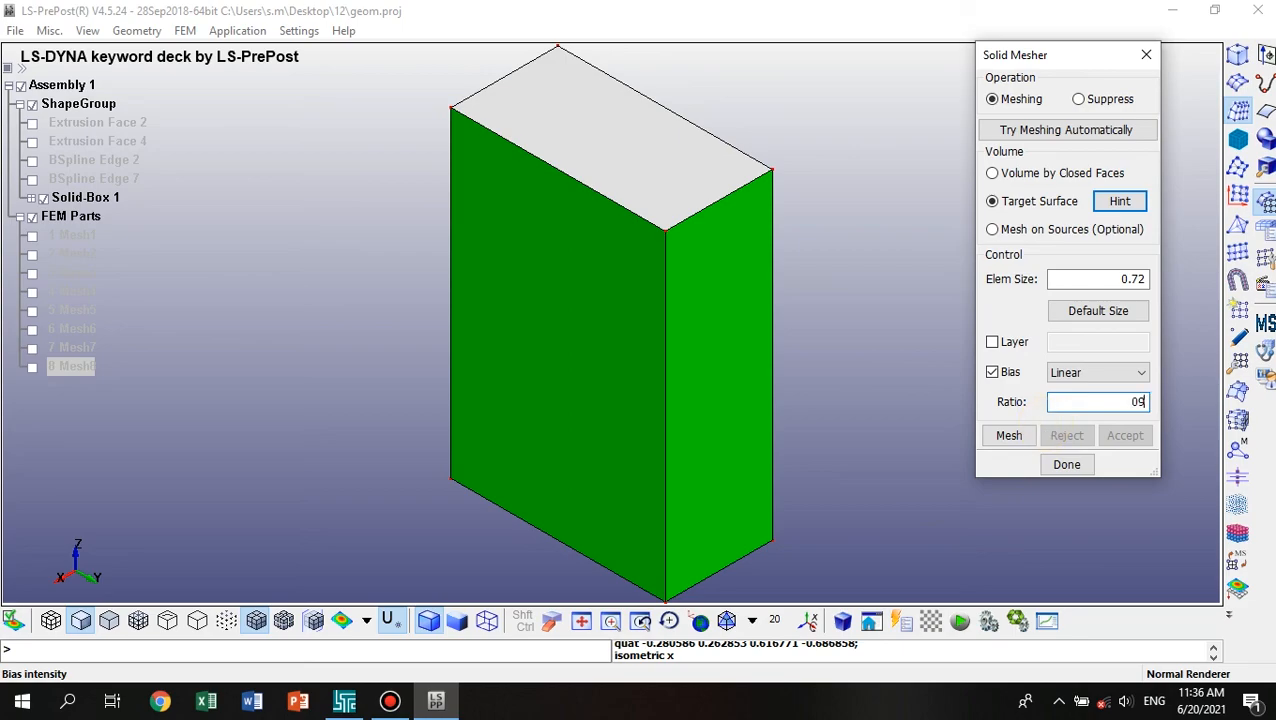
pyautogui.click(1008, 436)
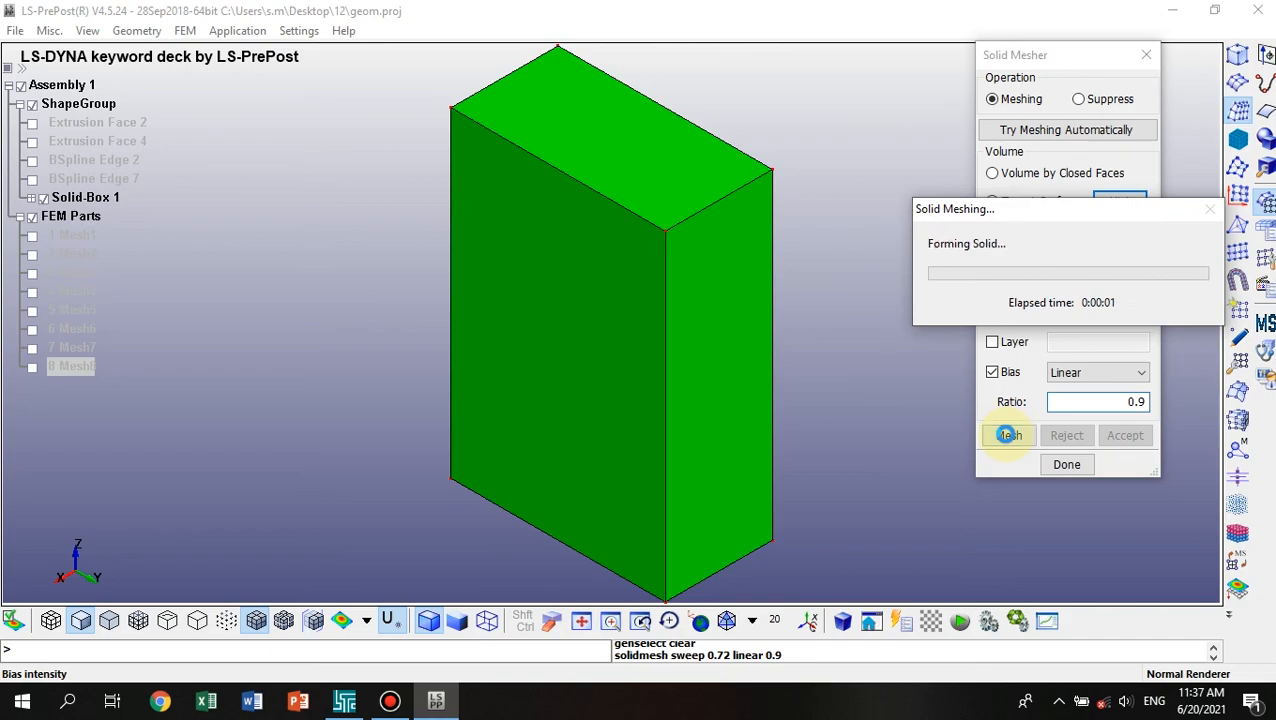
pyautogui.keyDown('shift'); pyautogui.moveTo(748, 401); pyautogui.dragTo(690, 300); pyautogui.keyUp('shift')
pyautogui.scroll(1, 680, 288)
pyautogui.scroll(-2, 704, 196)
pyautogui.scroll(2, 704, 196)
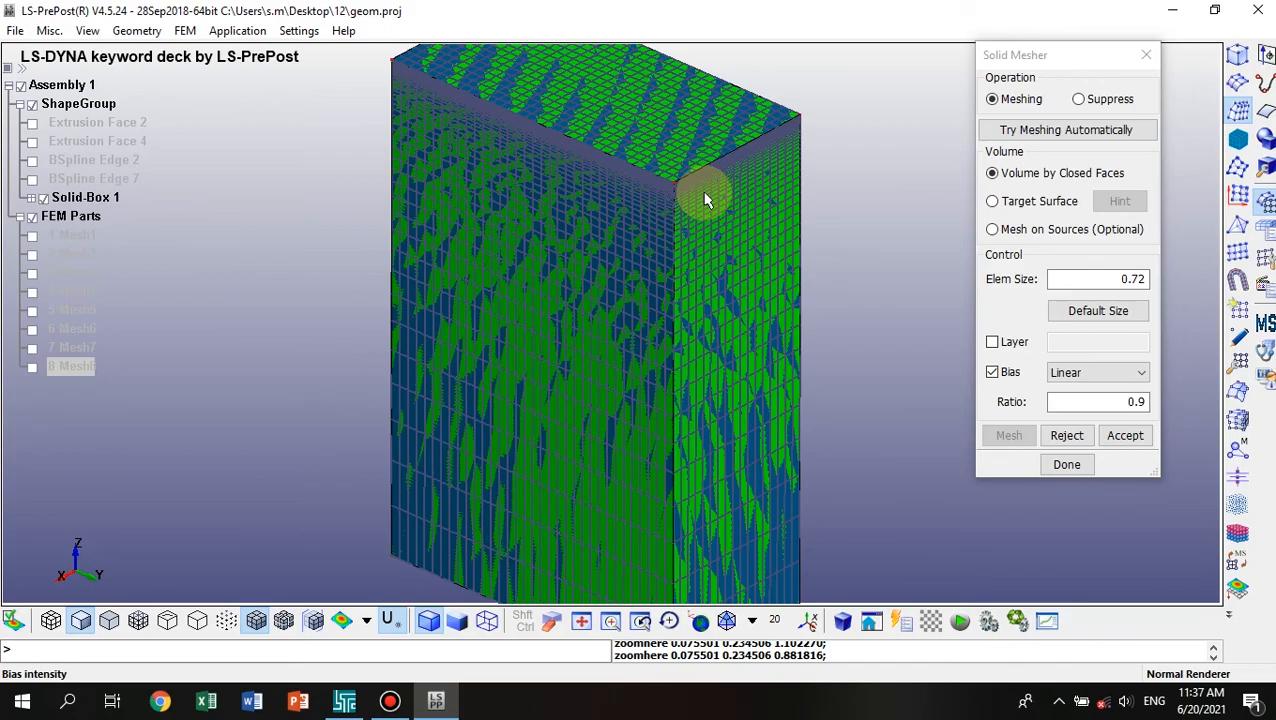
pyautogui.scroll(3, 706, 191)
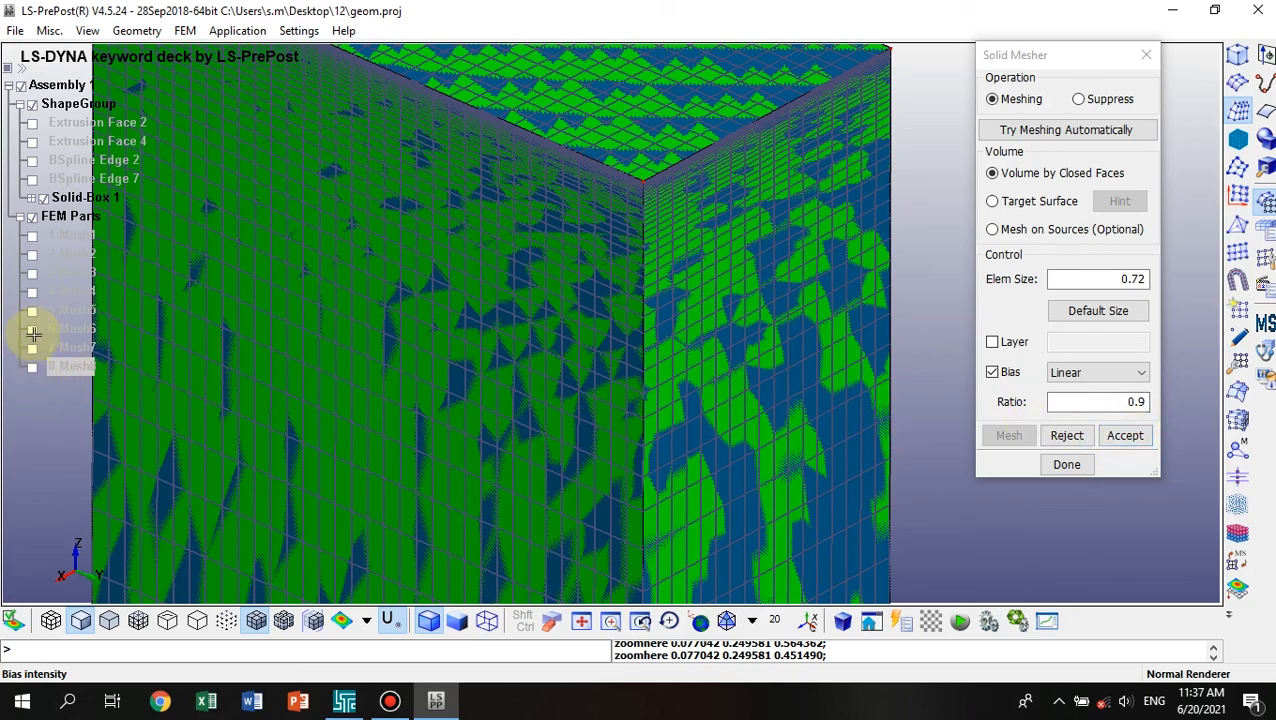
# Accept the biased mesh and hide Solid-Box 1, examining the layer spacing along the box's height.
pyautogui.click(1125, 435)
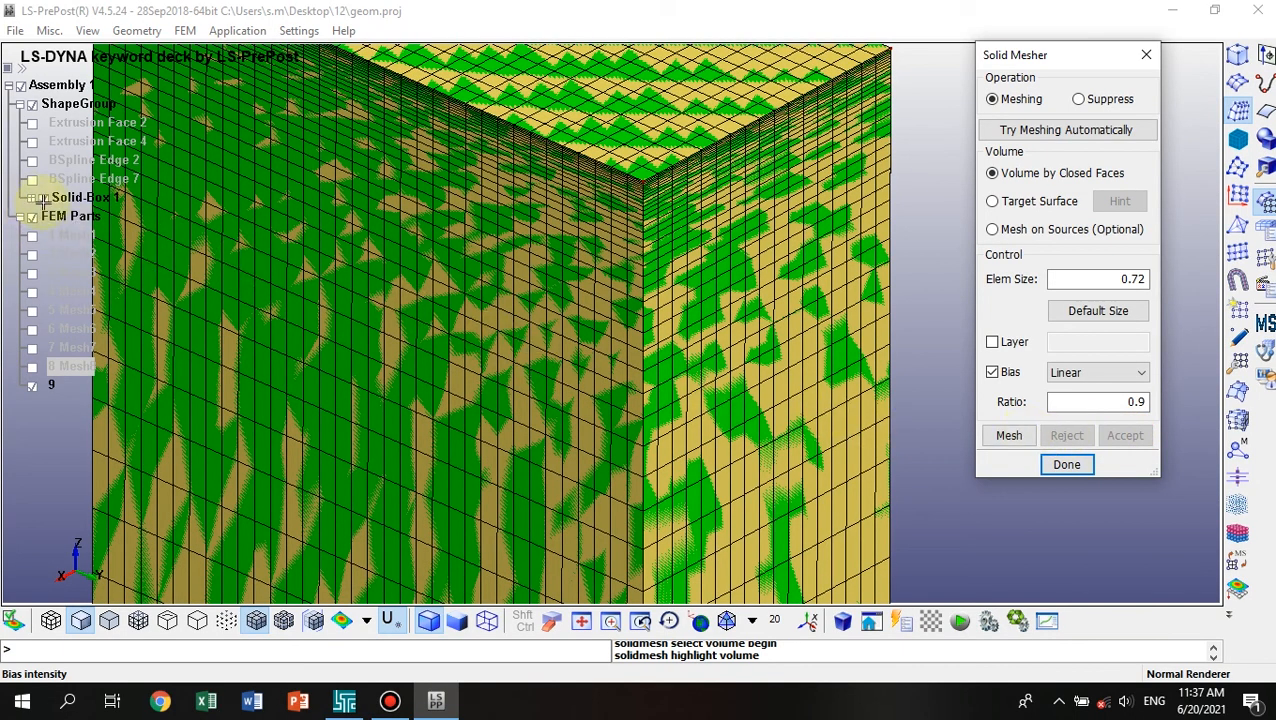
pyautogui.scroll(2, 658, 231)
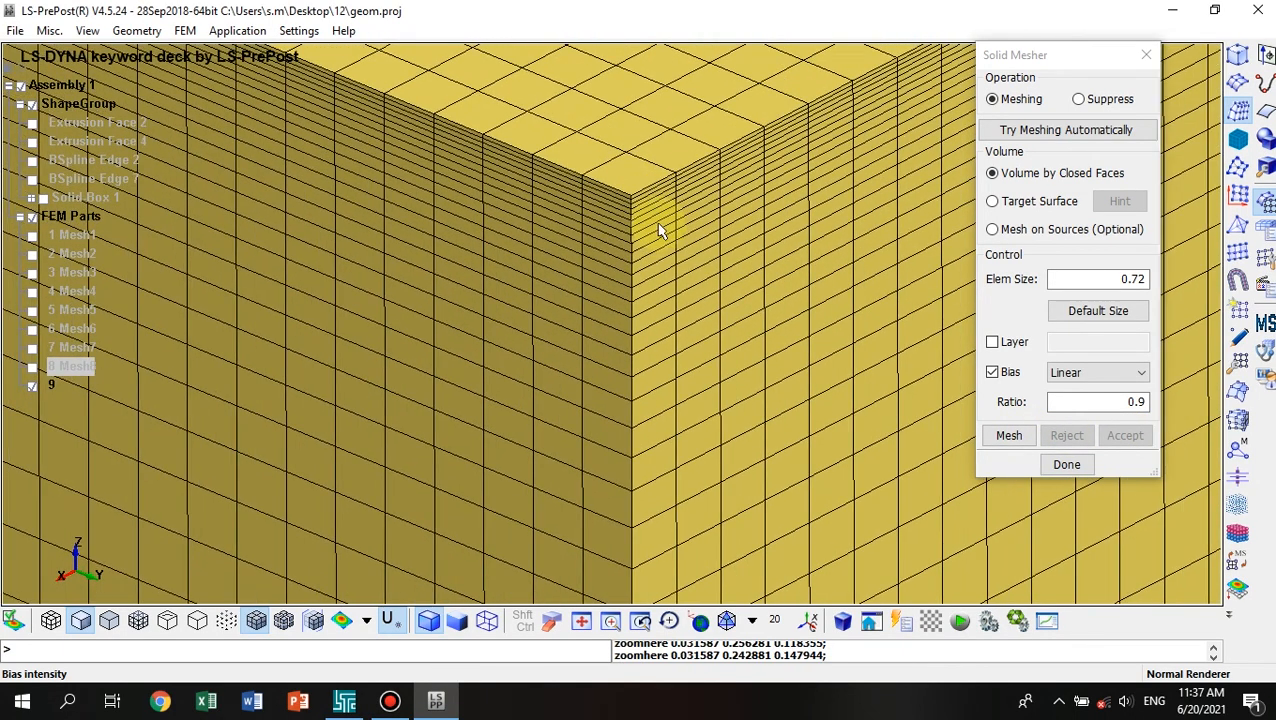
pyautogui.scroll(3, 629, 231)
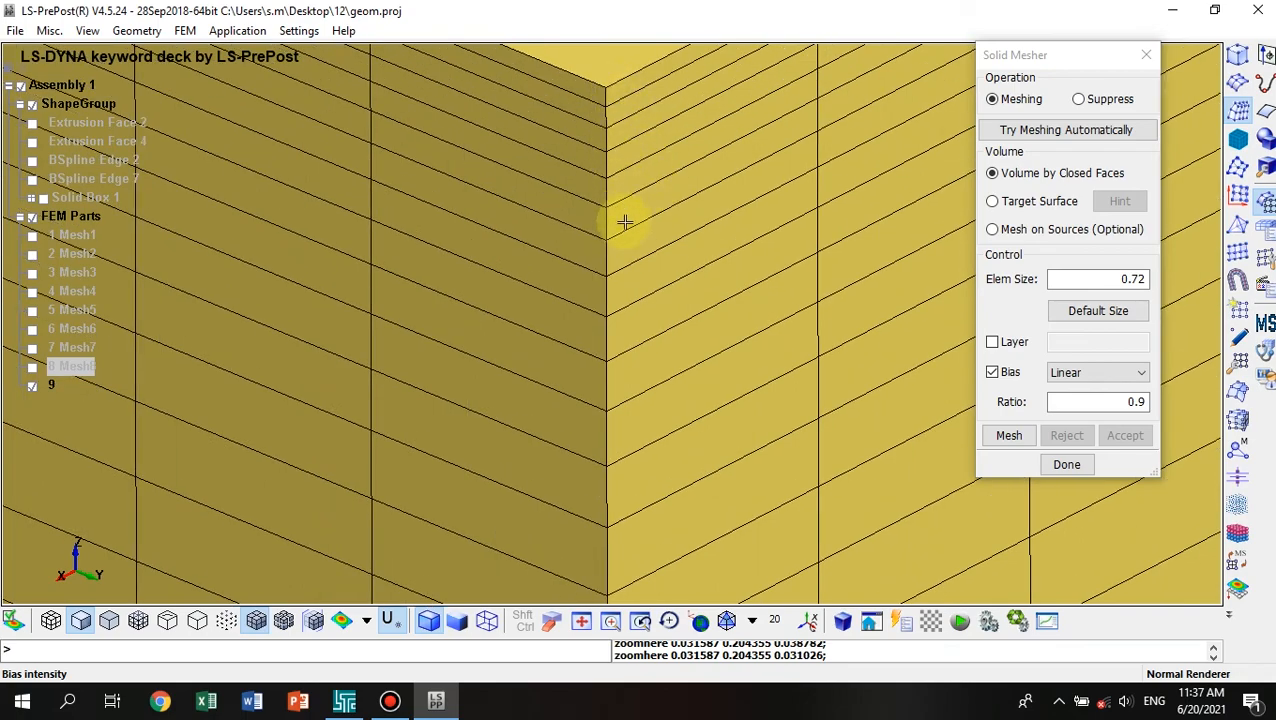
pyautogui.scroll(-1, 706, 401)
pyautogui.scroll(1, 706, 401)
pyautogui.scroll(-5, 706, 405)
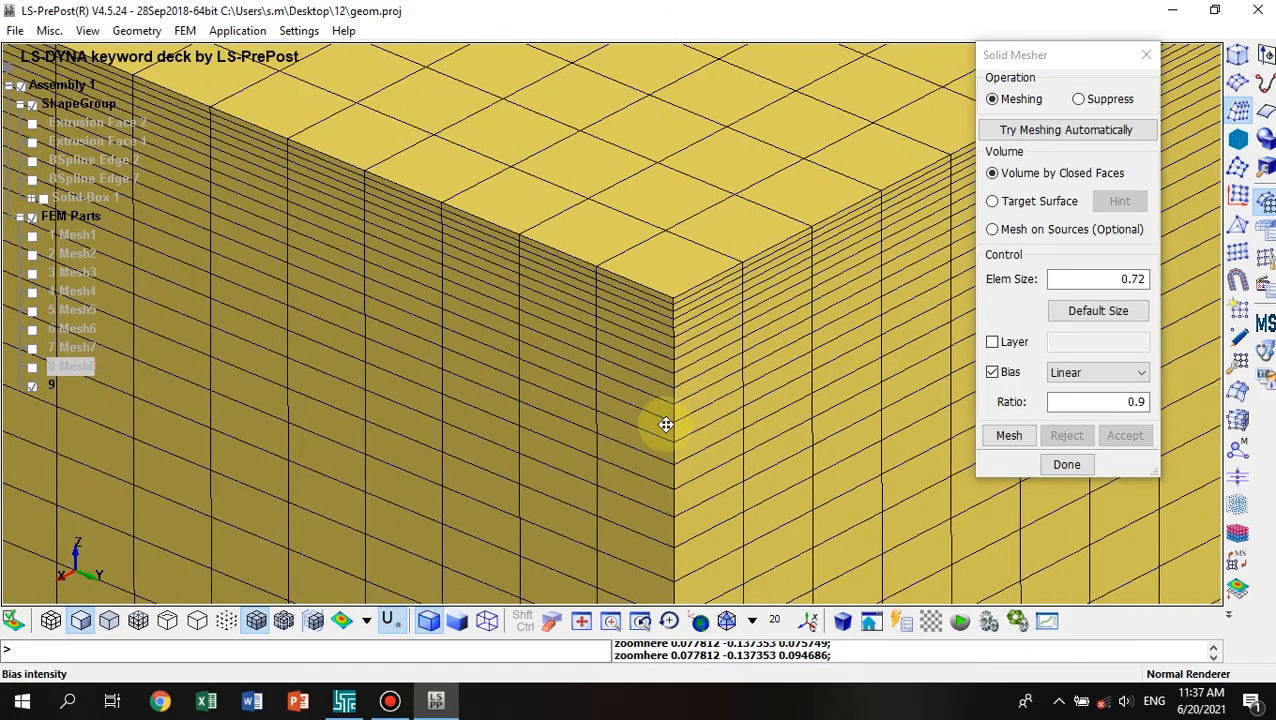
pyautogui.scroll(-5, 650, 420)
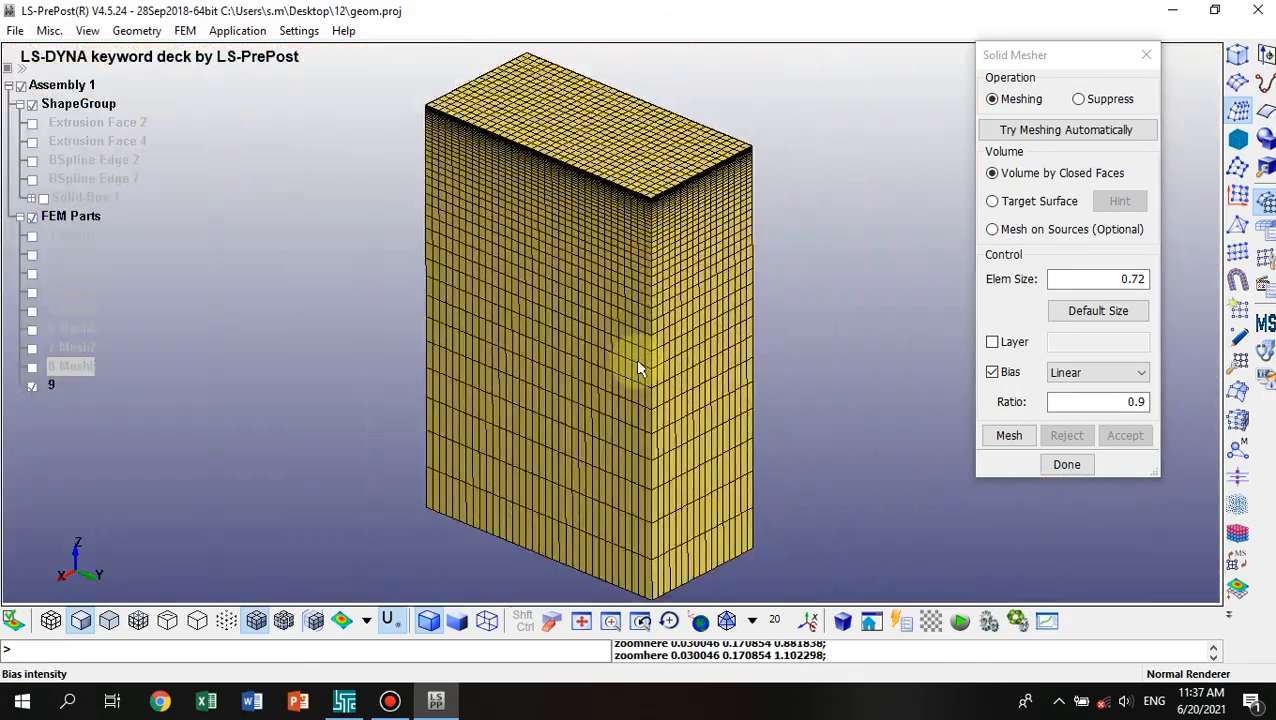
pyautogui.scroll(5, 672, 280)
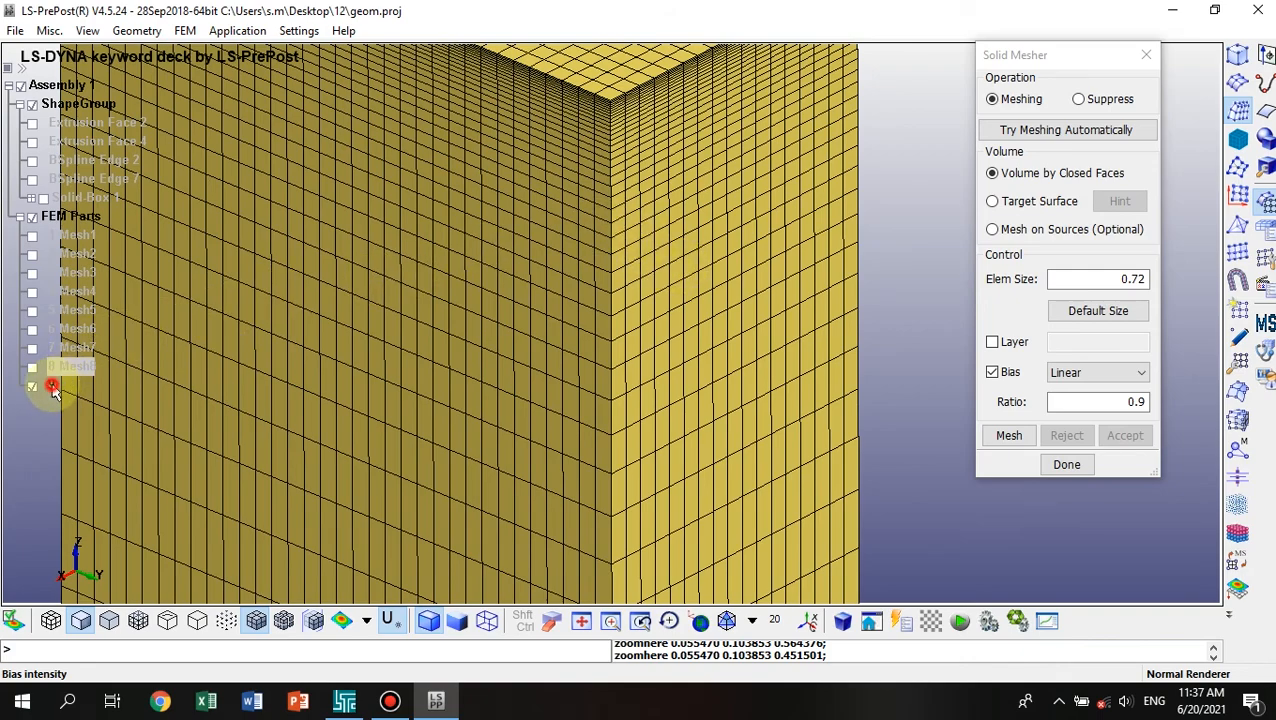
# Rename the newly accepted box mesh, part 9, as Mesh9.
pyautogui.click(53, 388)
pyautogui.rightClick(52, 386)
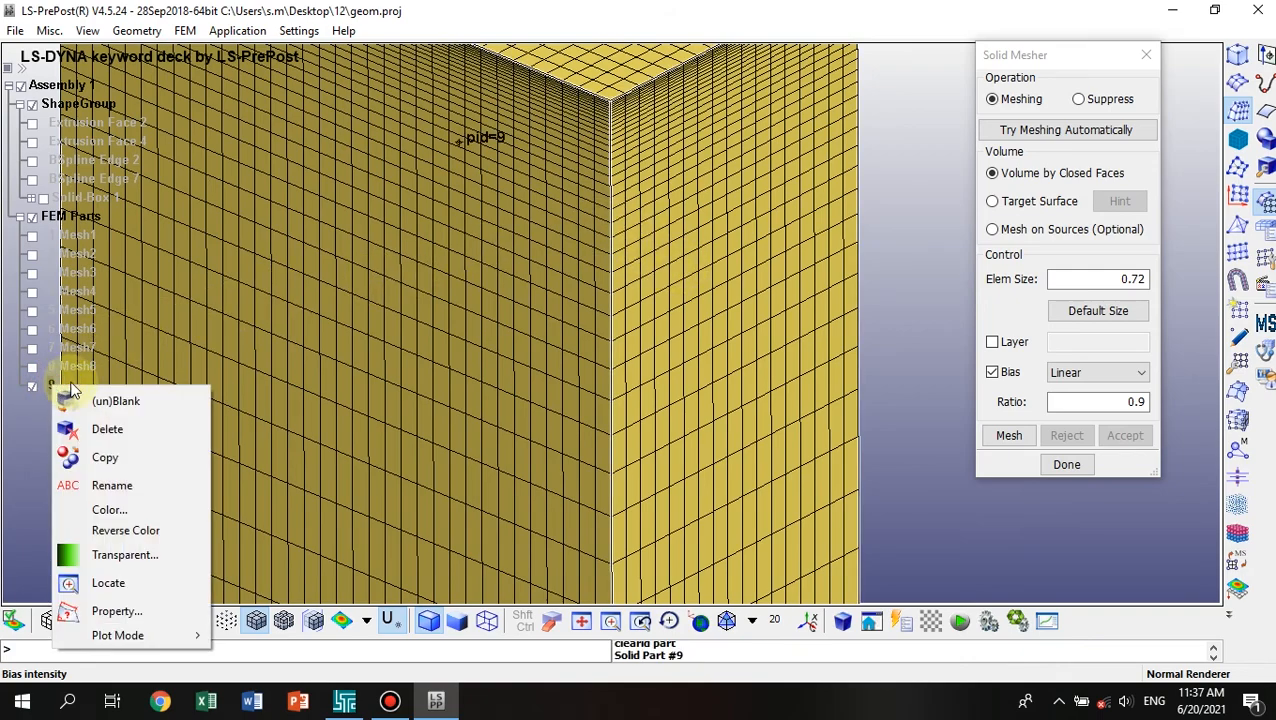
pyautogui.click(112, 485)
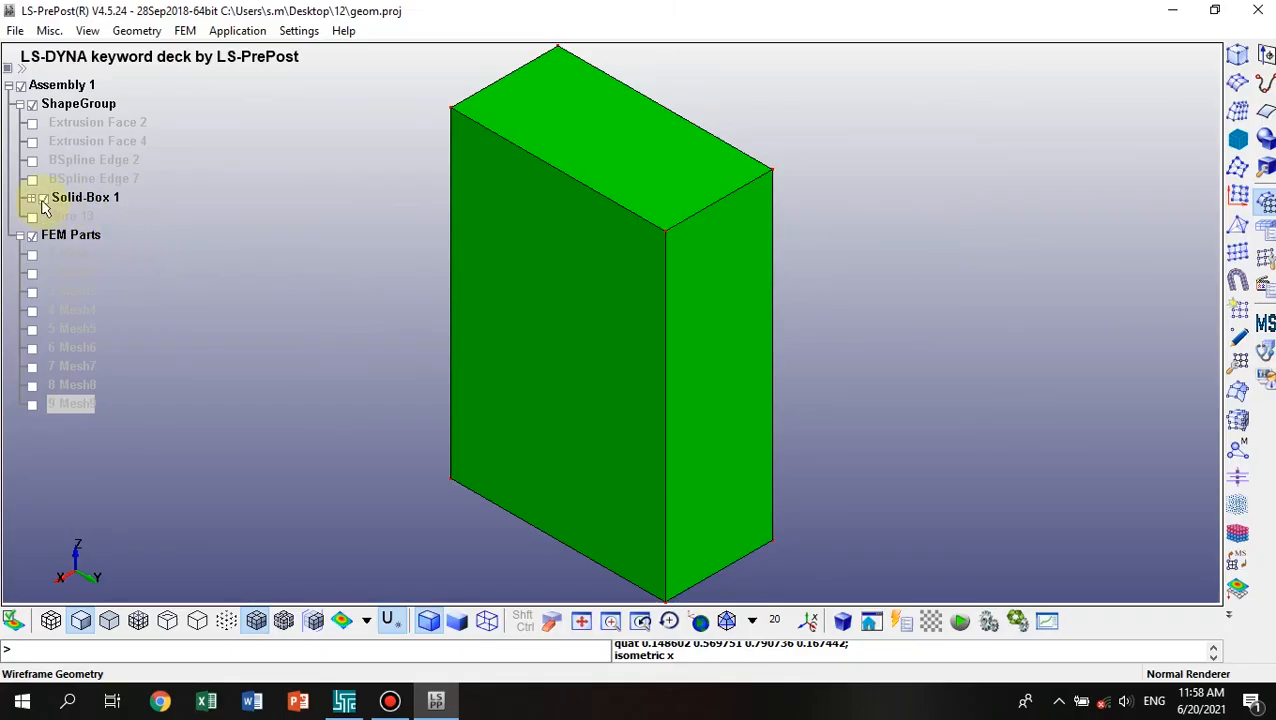
# Hide Solid-Box 1, show Extrusion Face 4, and orient the view onto the curved surface.
pyautogui.click(43, 199)
pyautogui.click(32, 123)
pyautogui.click(32, 123)
pyautogui.click(32, 141)
pyautogui.keyDown('shift'); pyautogui.moveTo(931, 282); pyautogui.dragTo(630, 263); pyautogui.keyUp('shift')
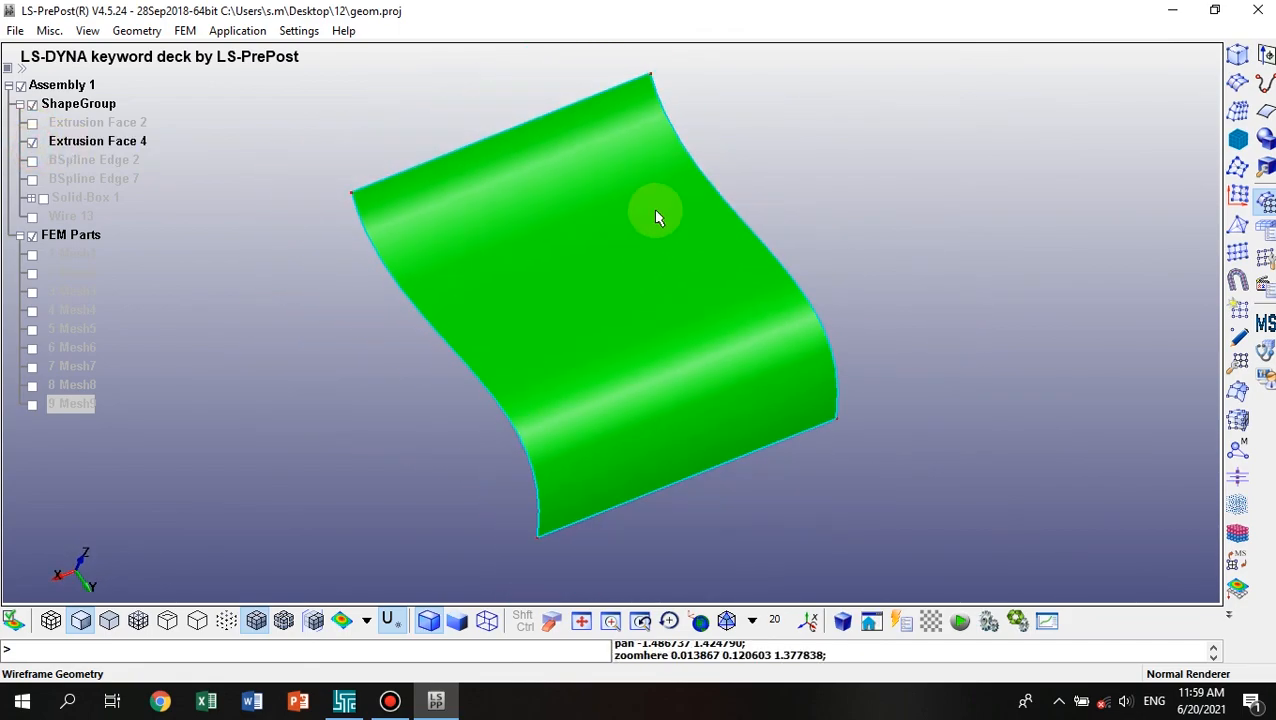
# Set the N-Line Mesher to 4 Lines Shell and pick the four boundary edges of the curved surface.
pyautogui.click(1239, 169)
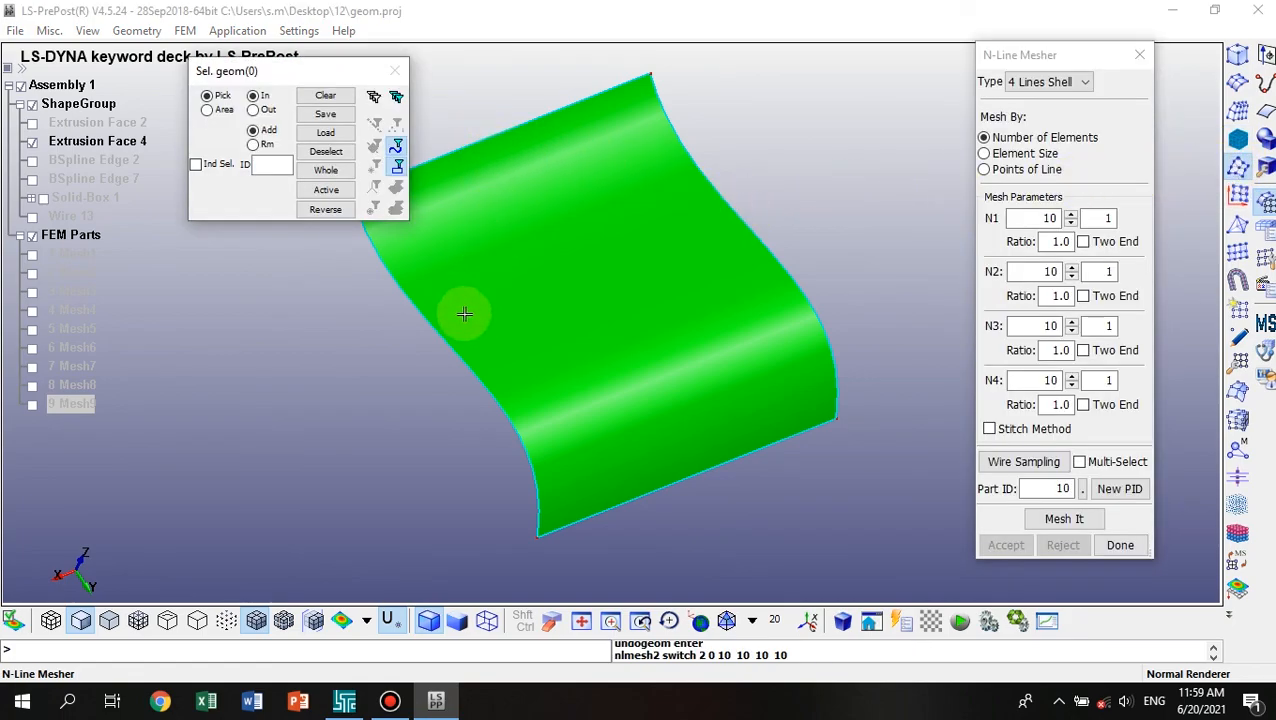
pyautogui.click(1040, 84)
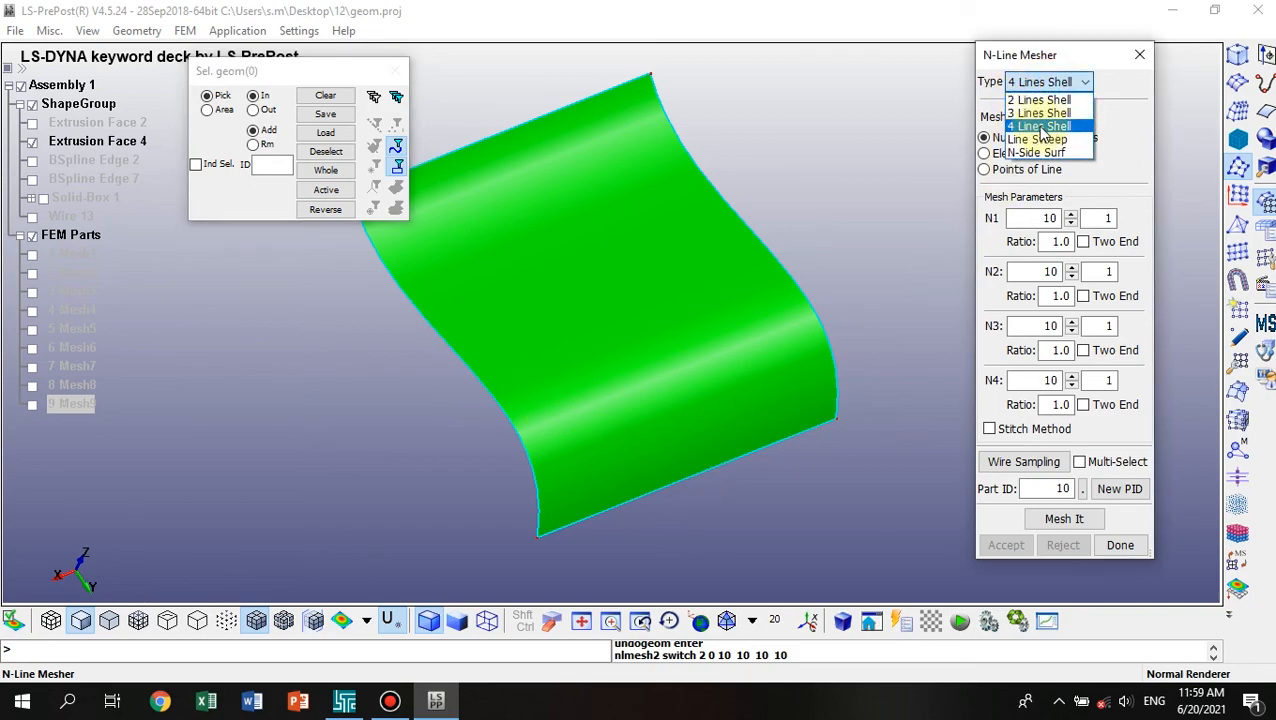
pyautogui.click(1035, 128)
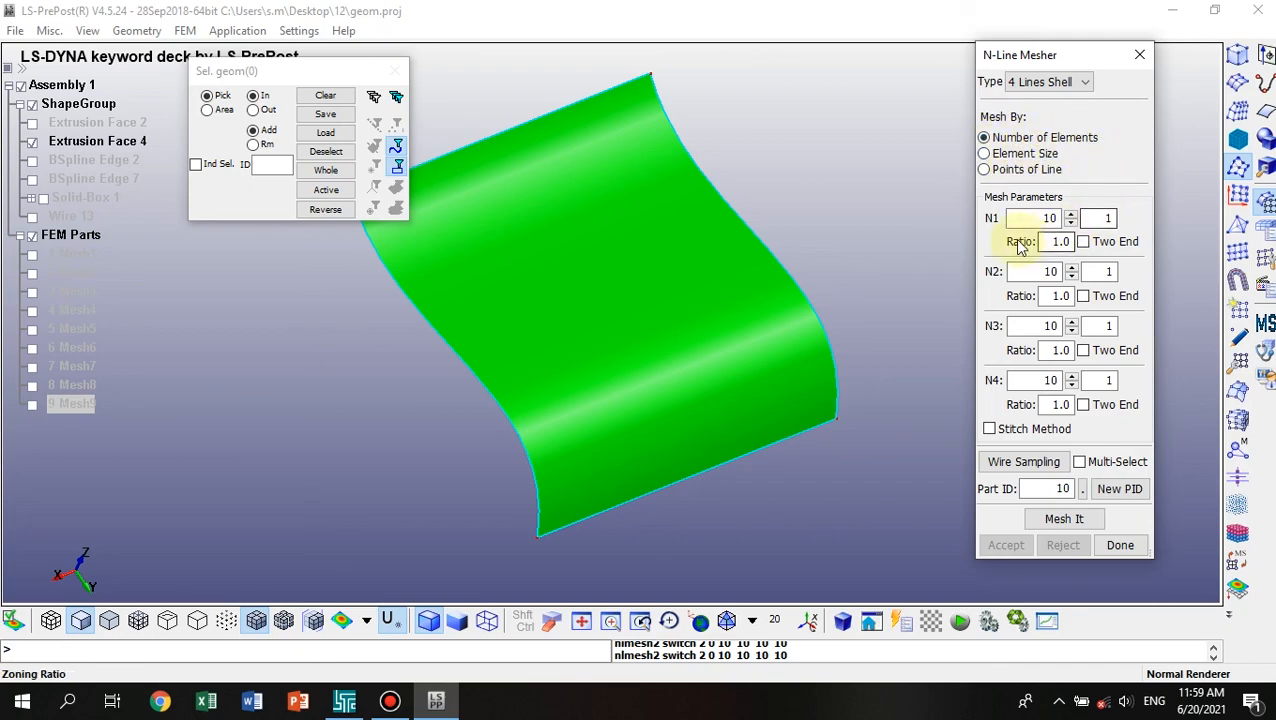
pyautogui.click(763, 245)
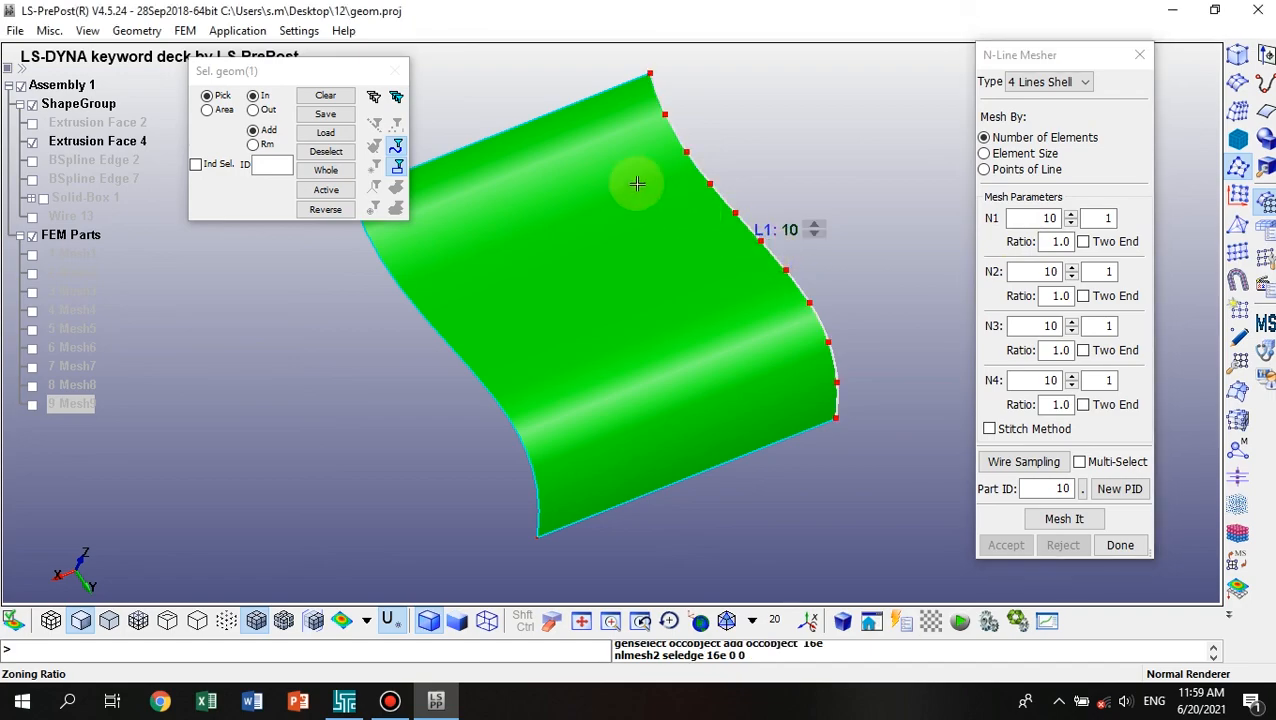
pyautogui.click(518, 130)
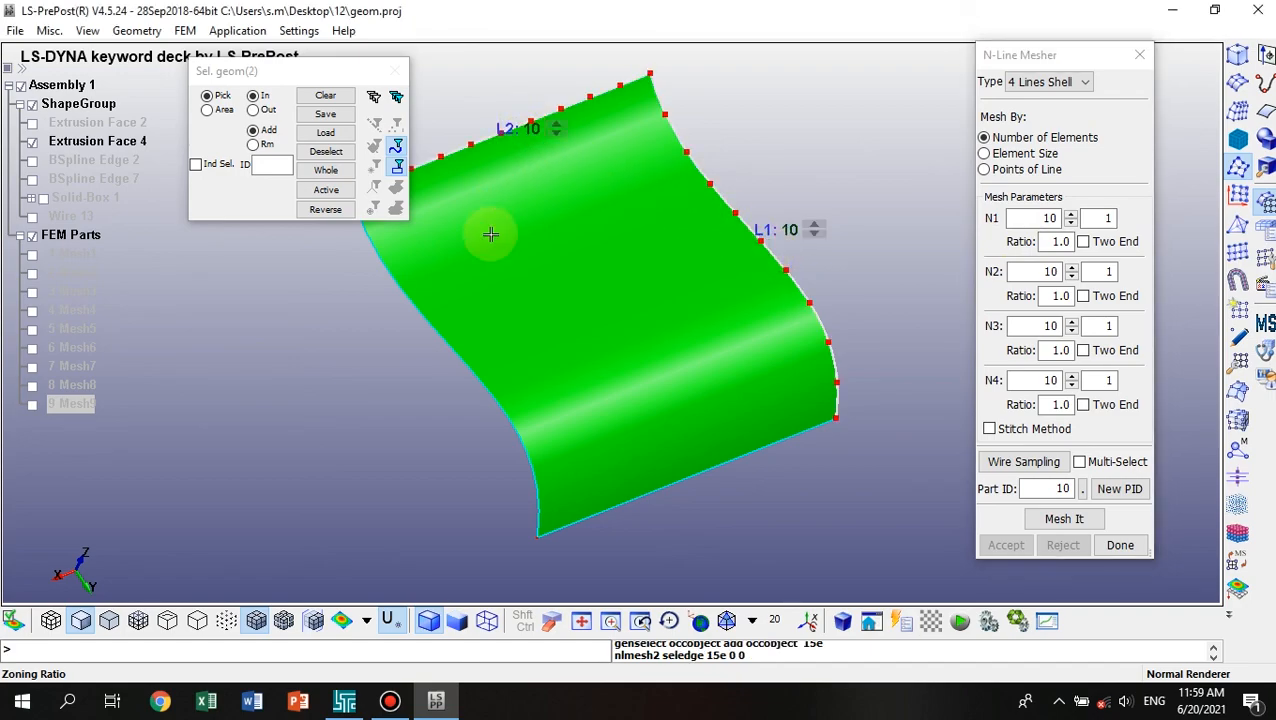
pyautogui.click(450, 346)
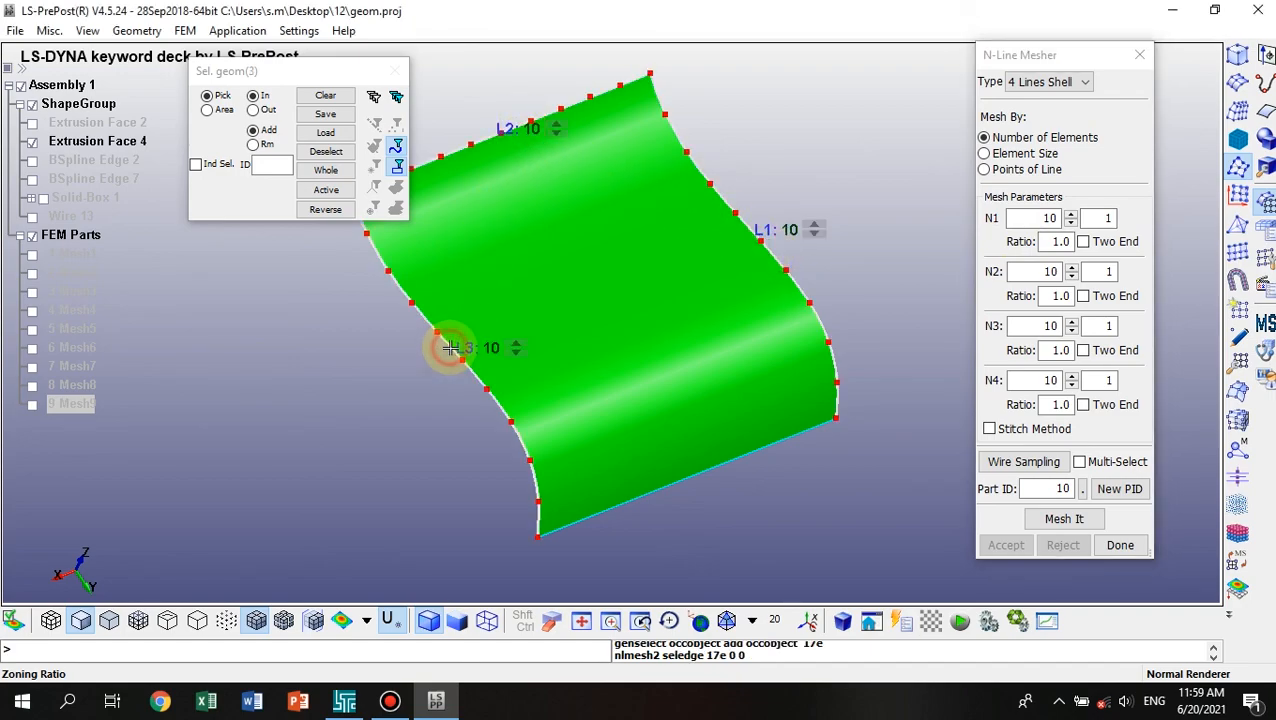
pyautogui.click(707, 471)
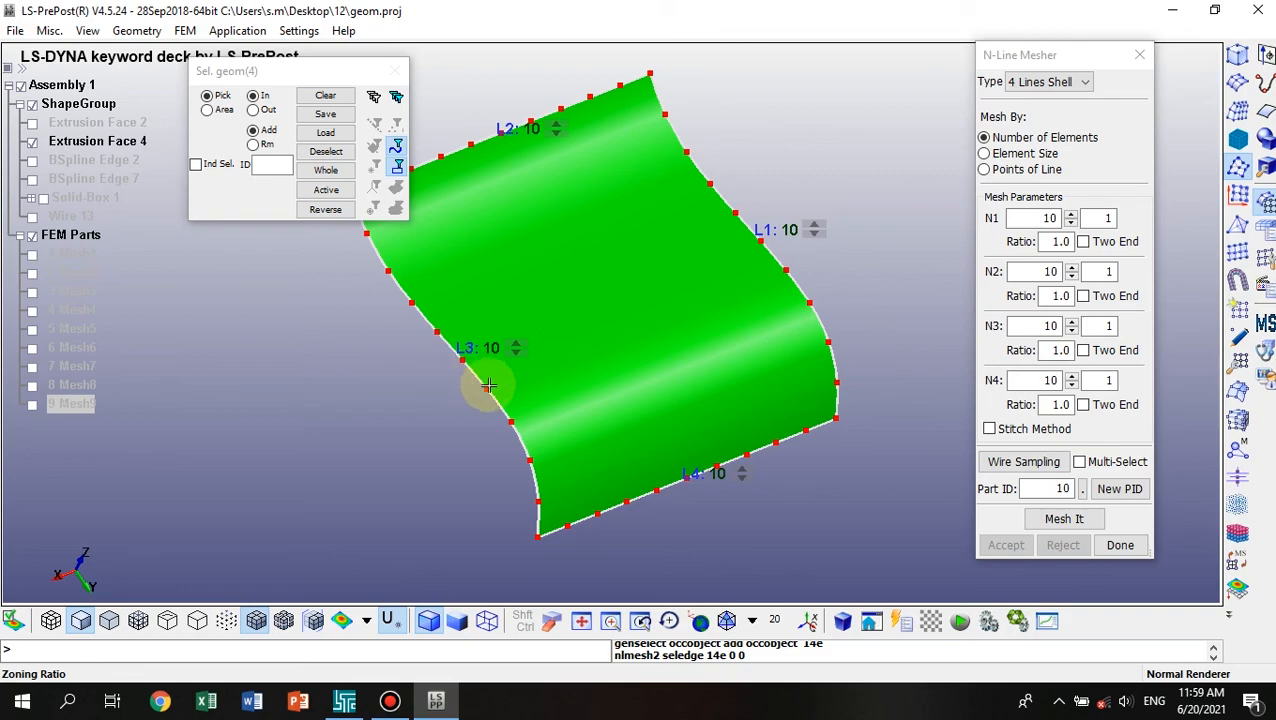
# Try different element counts on edge L1, and set its number of elements to 15.
pyautogui.click(815, 225)
pyautogui.click(815, 225)
pyautogui.click(815, 225)
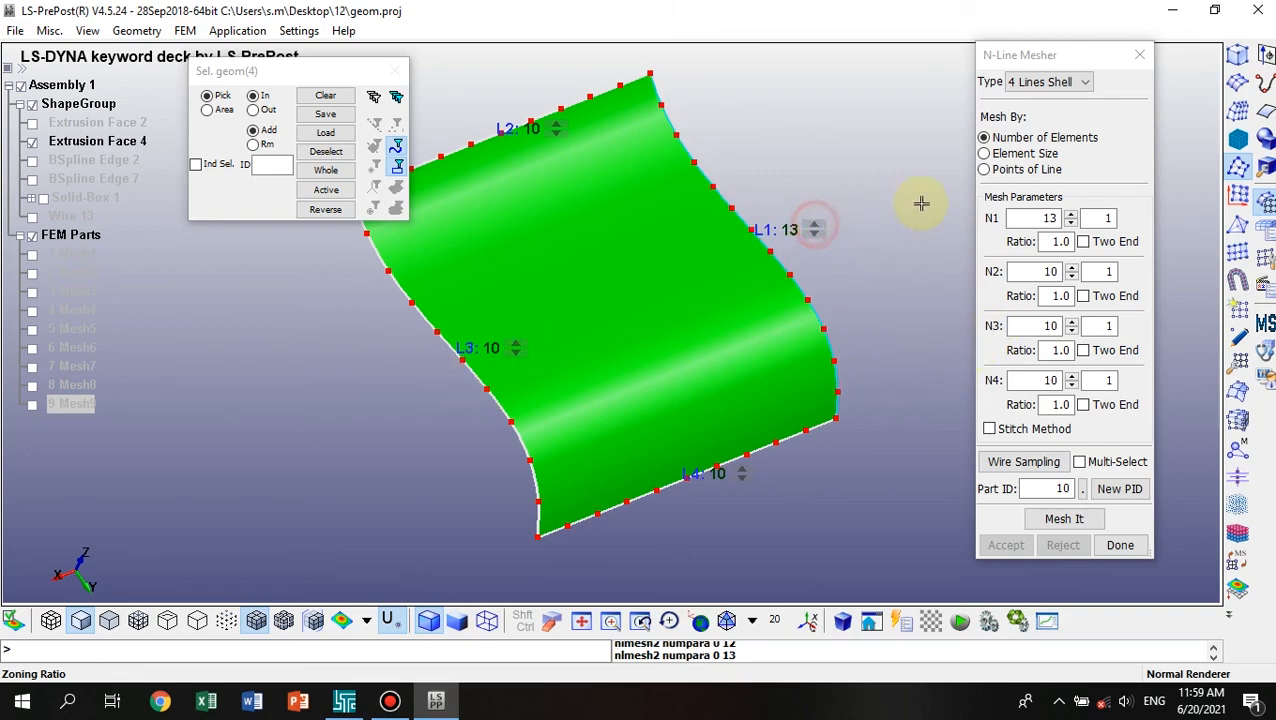
pyautogui.click(815, 225)
pyautogui.click(815, 225)
pyautogui.click(816, 237)
pyautogui.click(815, 237)
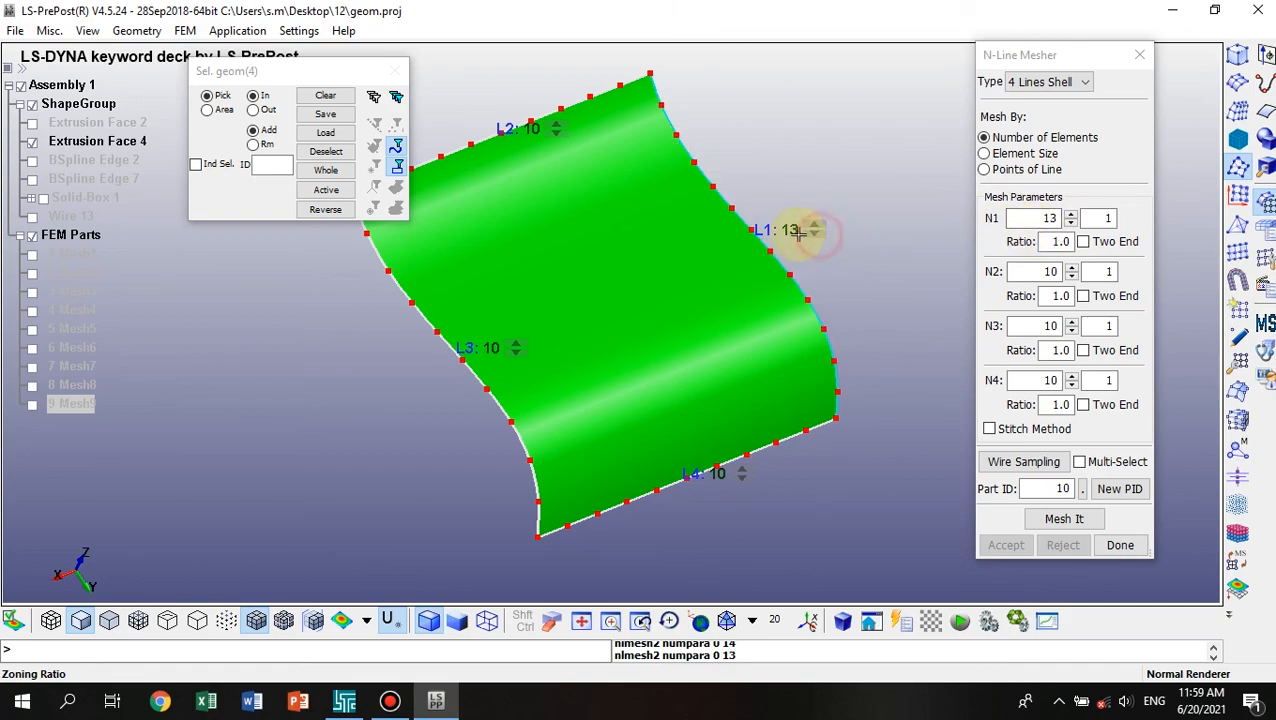
pyautogui.click(791, 231)
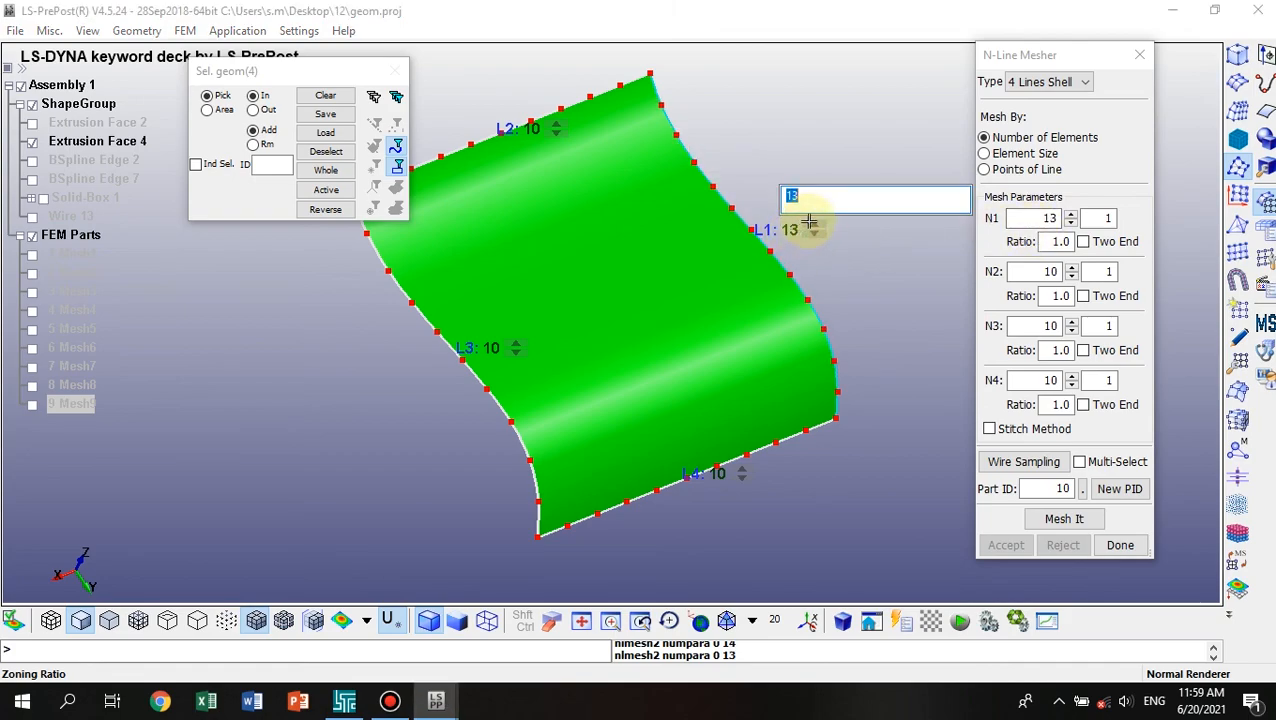
pyautogui.click(809, 222)
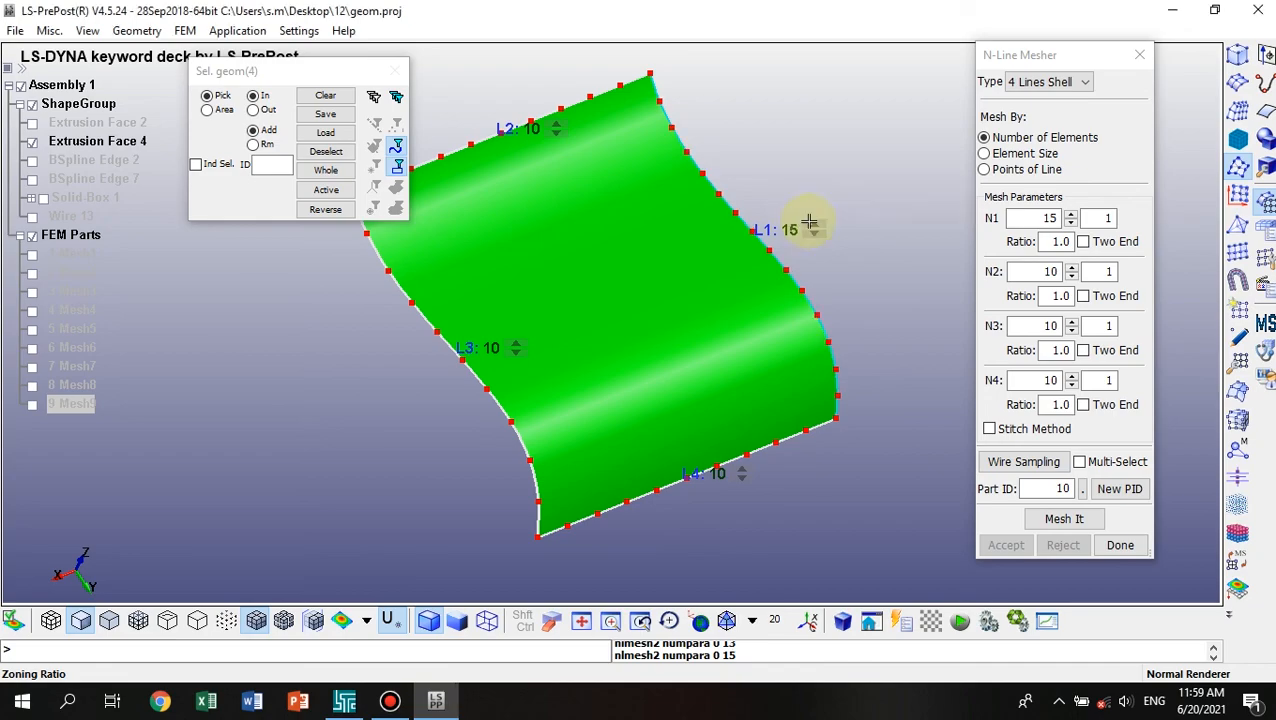
# Set the number of elements on the opposite edge L3 to 15.
pyautogui.click(491, 346)
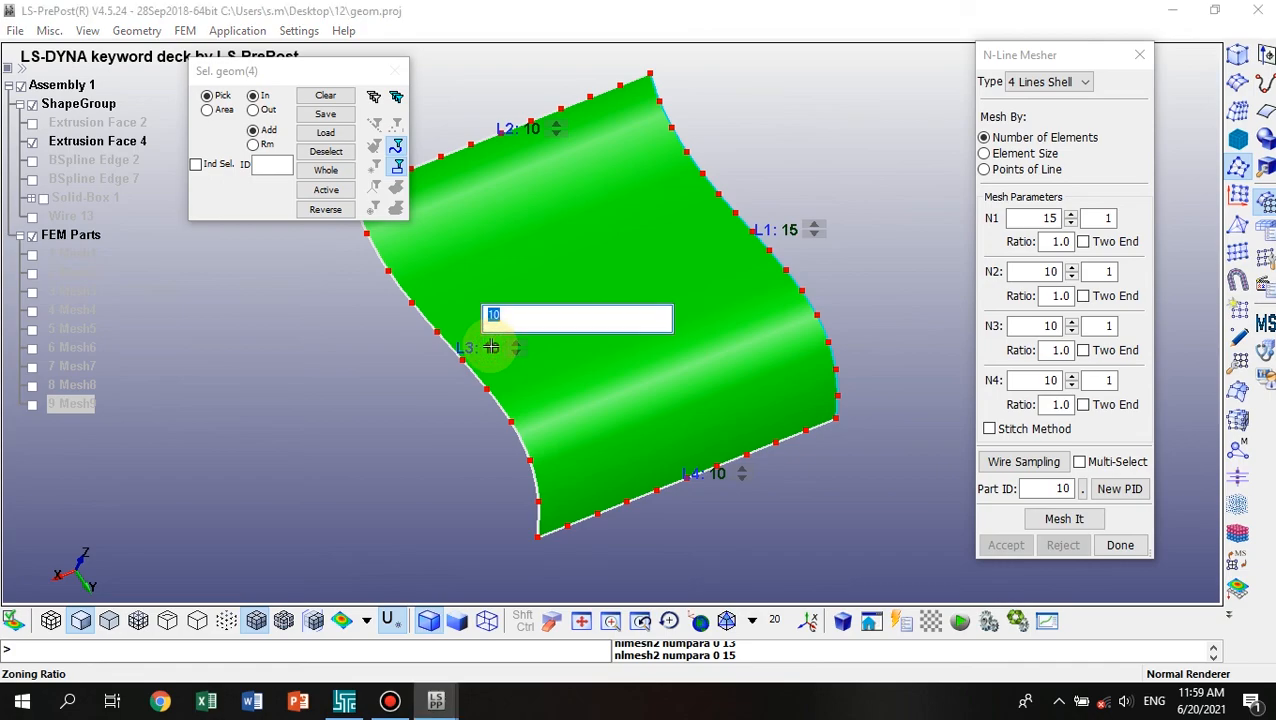
pyautogui.write('1')
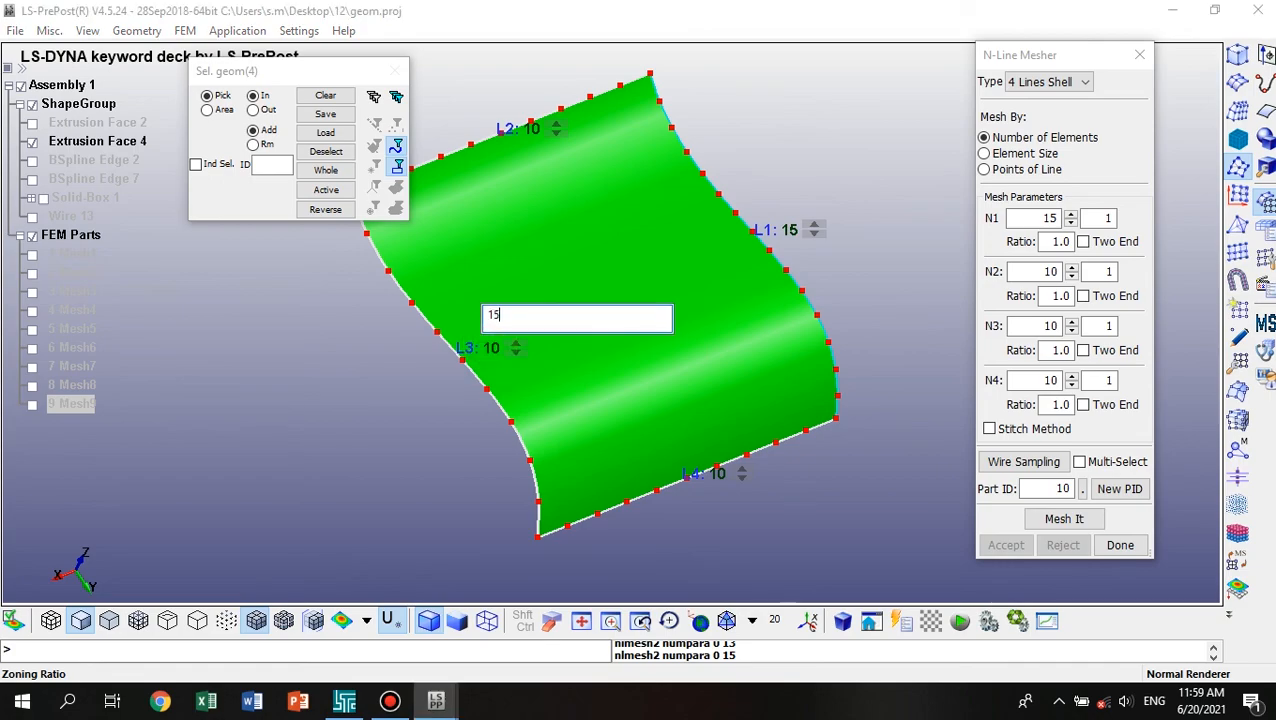
pyautogui.write('5')
pyautogui.press('Return')
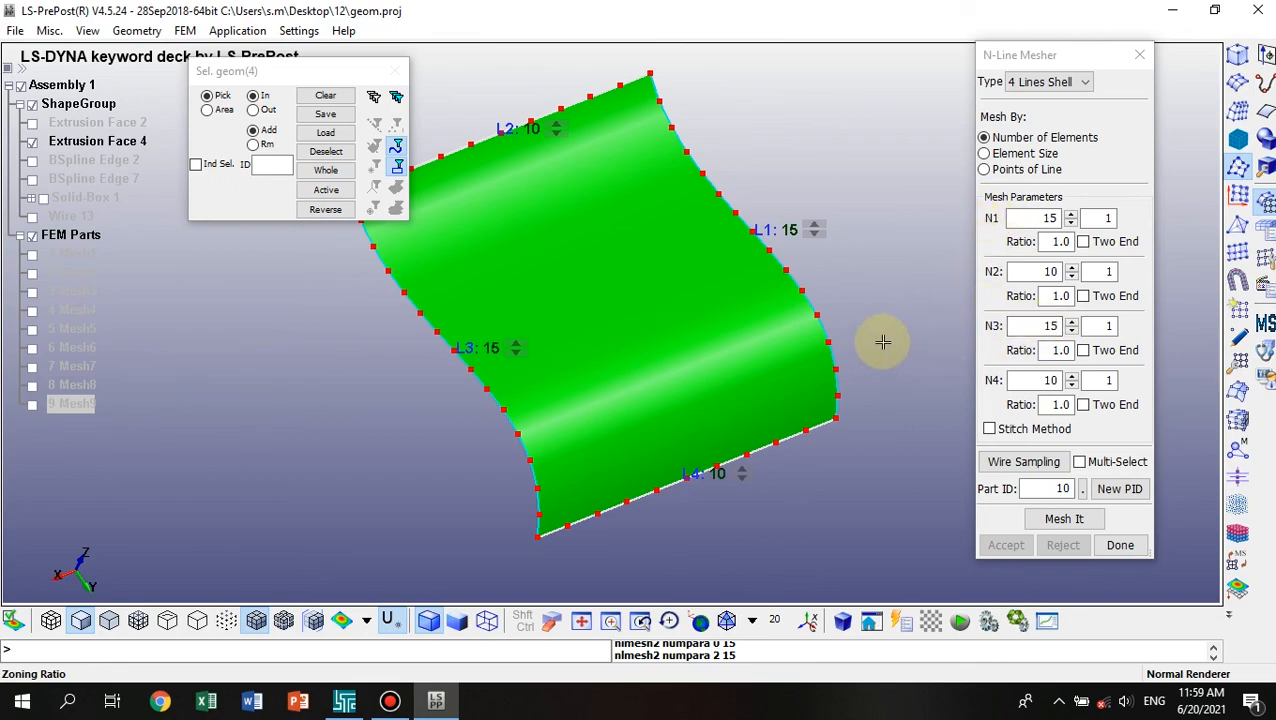
# Mesh the surface from its four edges, accept the mesh, and hide Extrusion Face 4 to view the shell elements.
pyautogui.click(1064, 520)
pyautogui.keyDown('ctrl'); pyautogui.moveTo(746, 455); pyautogui.dragTo(669, 443); pyautogui.keyUp('ctrl')
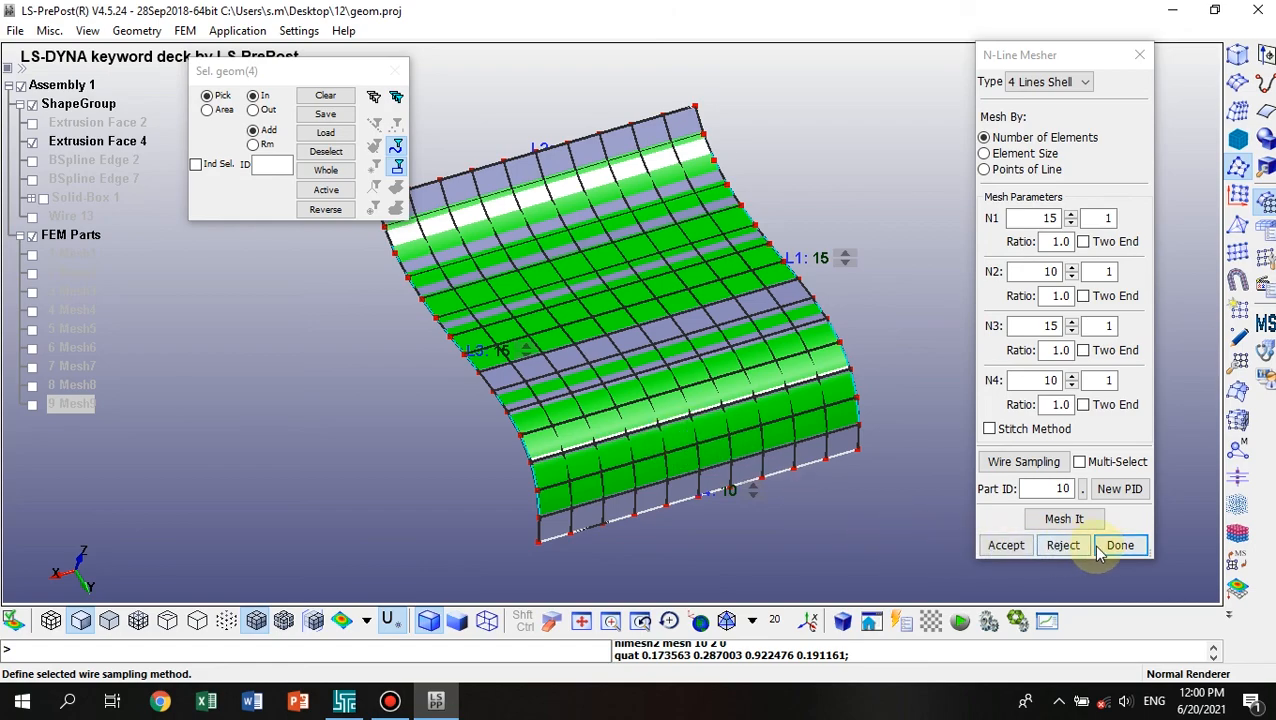
pyautogui.click(1003, 545)
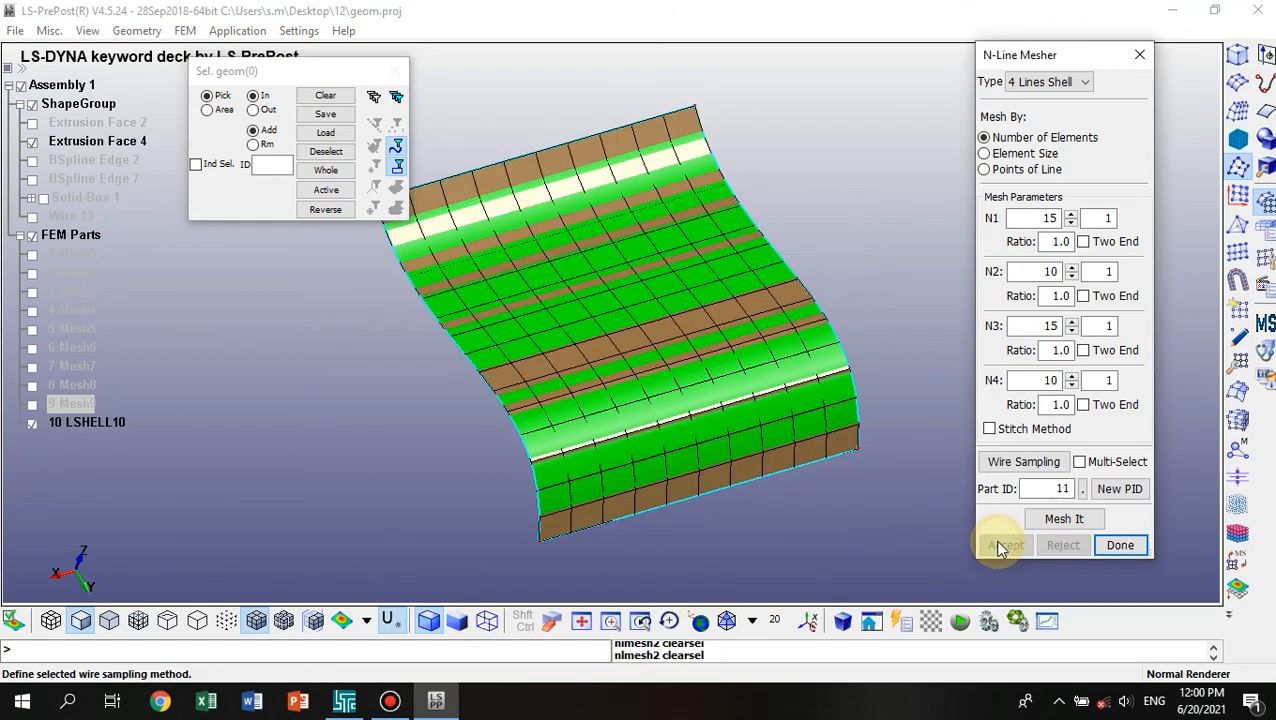
pyautogui.click(32, 140)
pyautogui.keyDown('shift'); pyautogui.moveTo(635, 327); pyautogui.dragTo(456, 313); pyautogui.keyUp('shift')
pyautogui.keyDown('shift'); pyautogui.moveTo(790, 459); pyautogui.dragTo(766, 372); pyautogui.keyUp('shift')
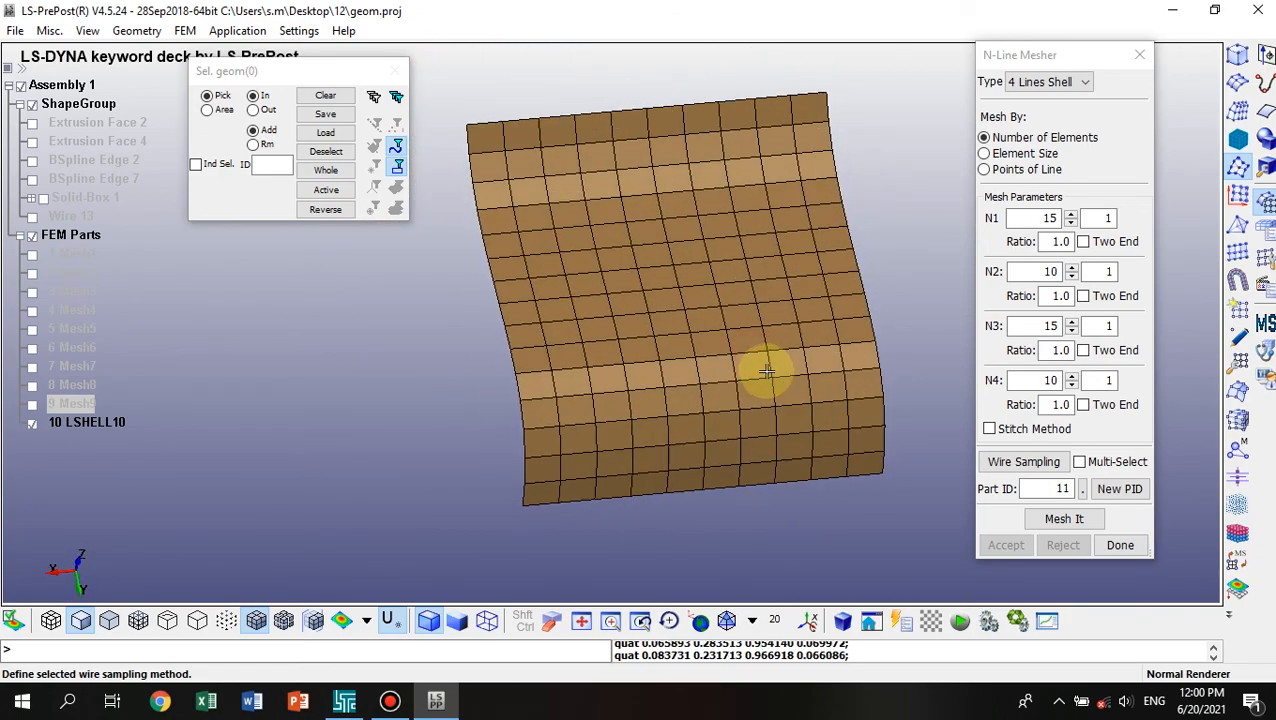
# Rename the new shell mesh part LSHELL10 as Mesh10.
pyautogui.click(75, 428)
pyautogui.rightClick(75, 428)
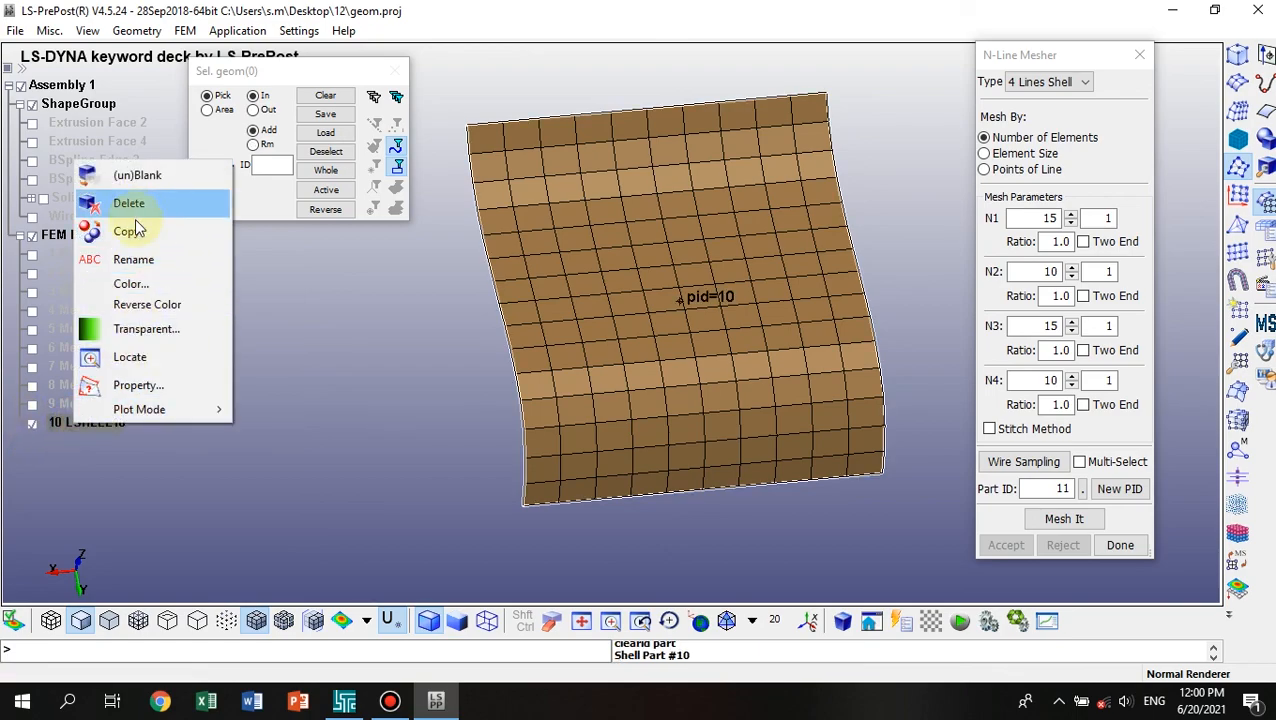
pyautogui.click(134, 260)
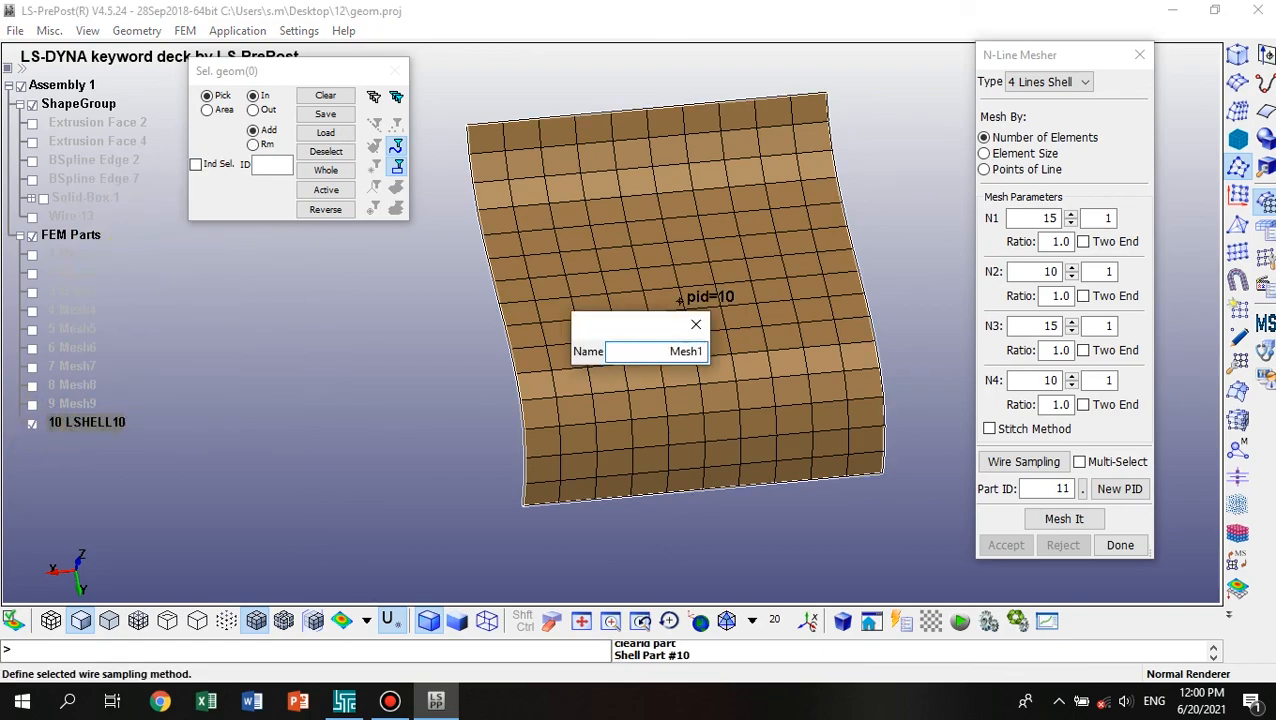
pyautogui.press('Return')
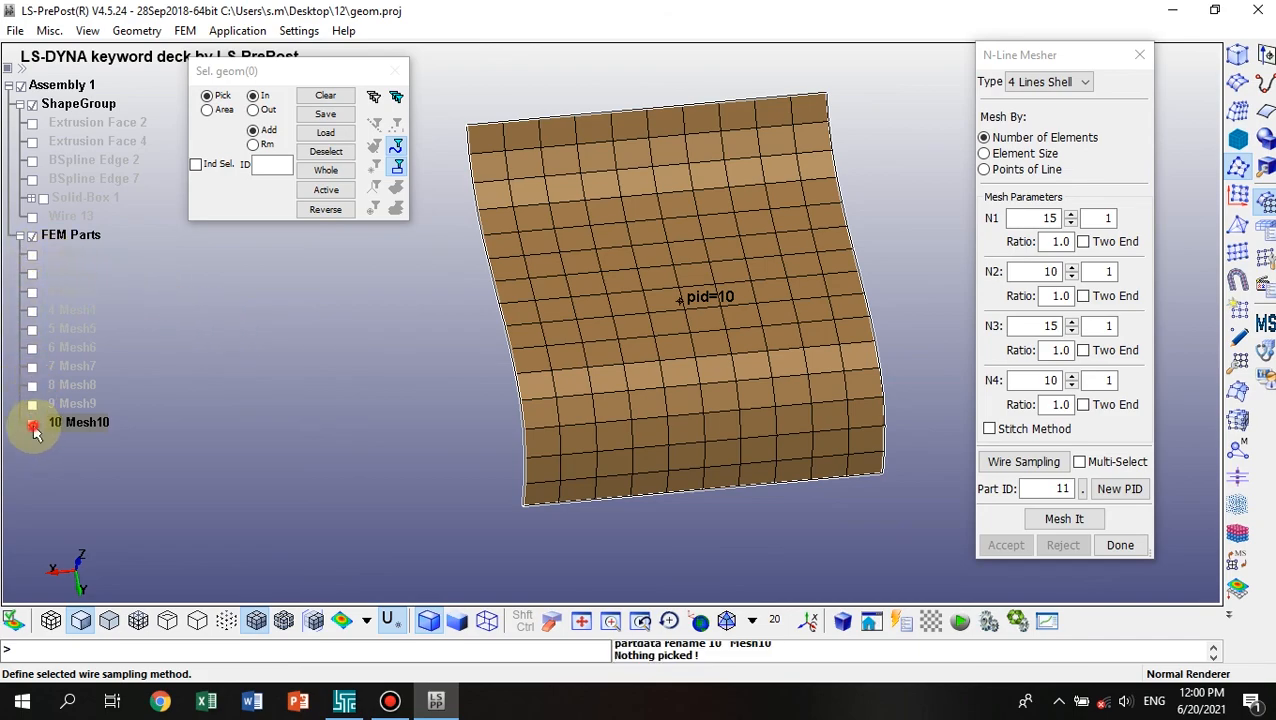
# Hide Mesh10, show the hexagonal Wire 13, and set the N-Line Mesher type to N-Side Surf.
pyautogui.click(33, 427)
pyautogui.click(33, 215)
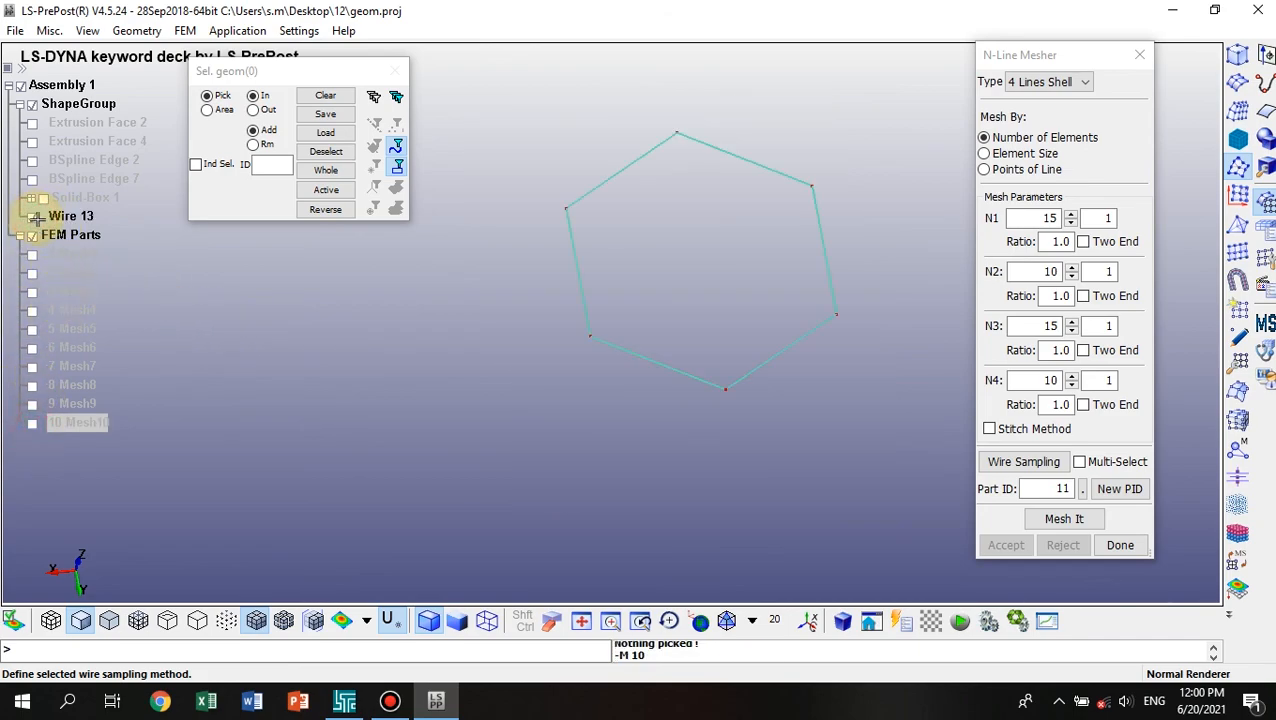
pyautogui.scroll(-2, 590, 333)
pyautogui.scroll(5, 590, 333)
pyautogui.click(1057, 81)
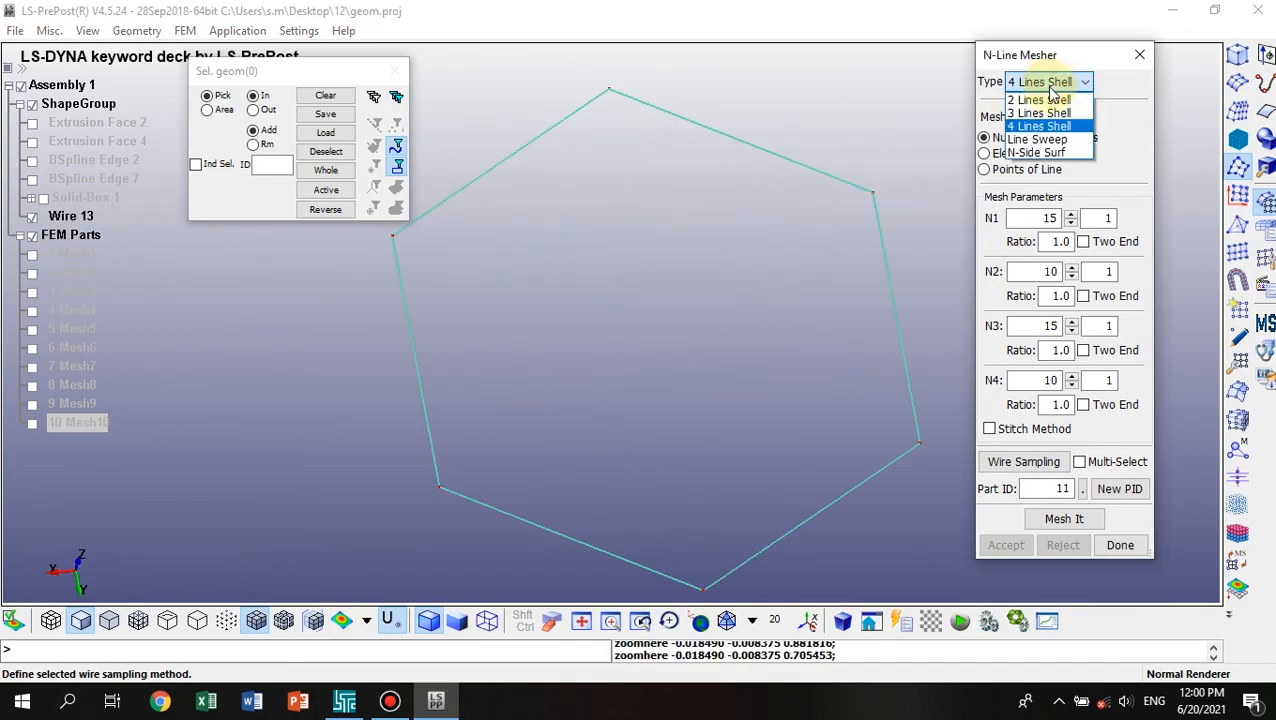
pyautogui.click(1034, 153)
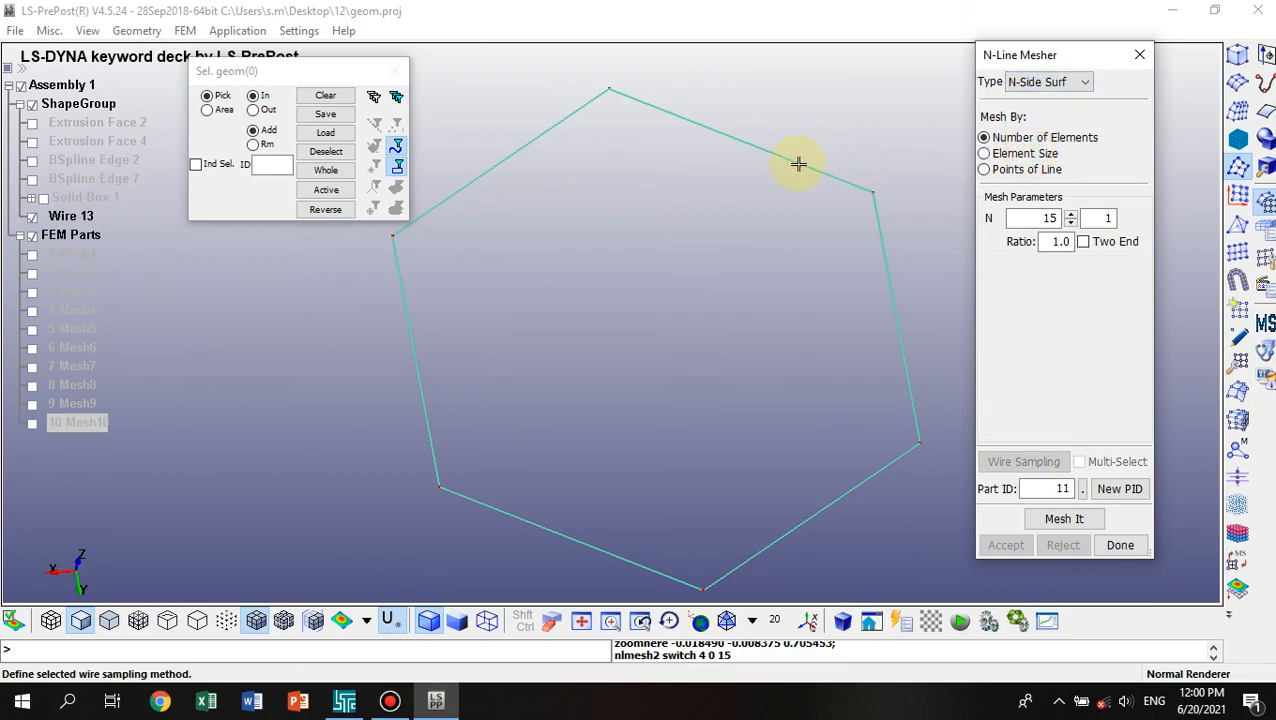
# Select all six edges of the hexagonal wire as the boundary lines for the mesh.
pyautogui.click(788, 162)
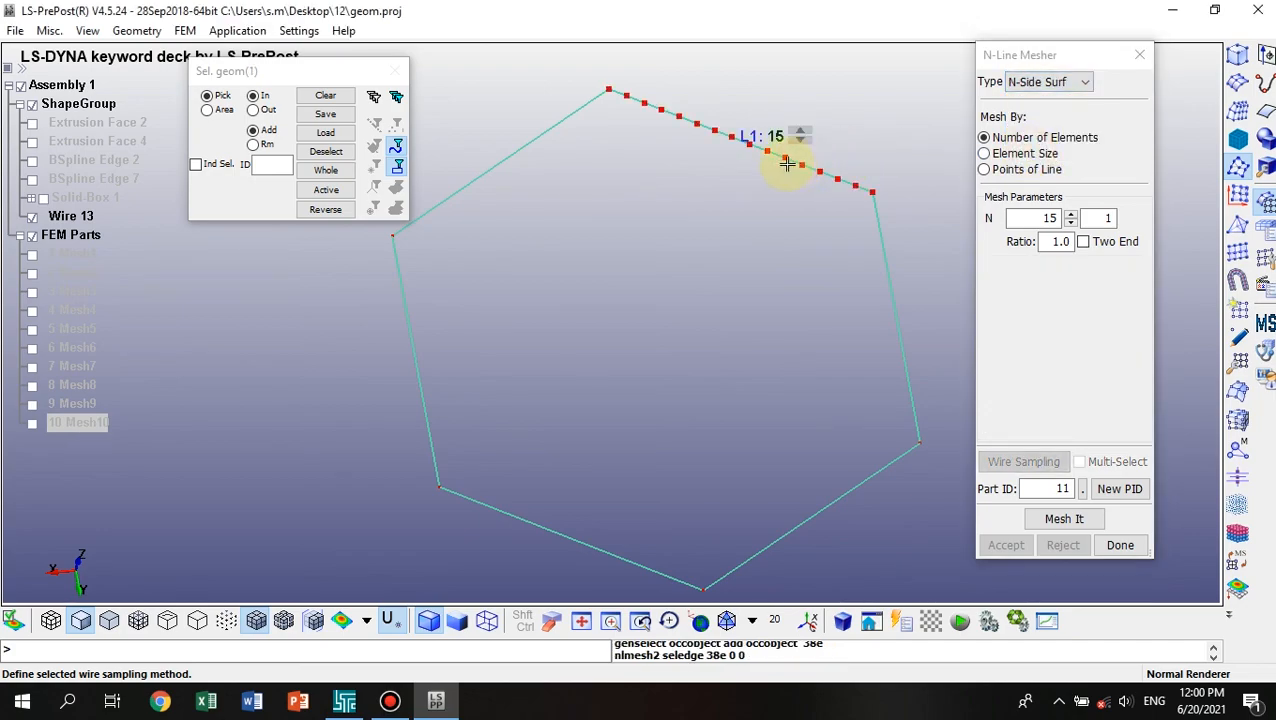
pyautogui.click(492, 170)
pyautogui.click(405, 317)
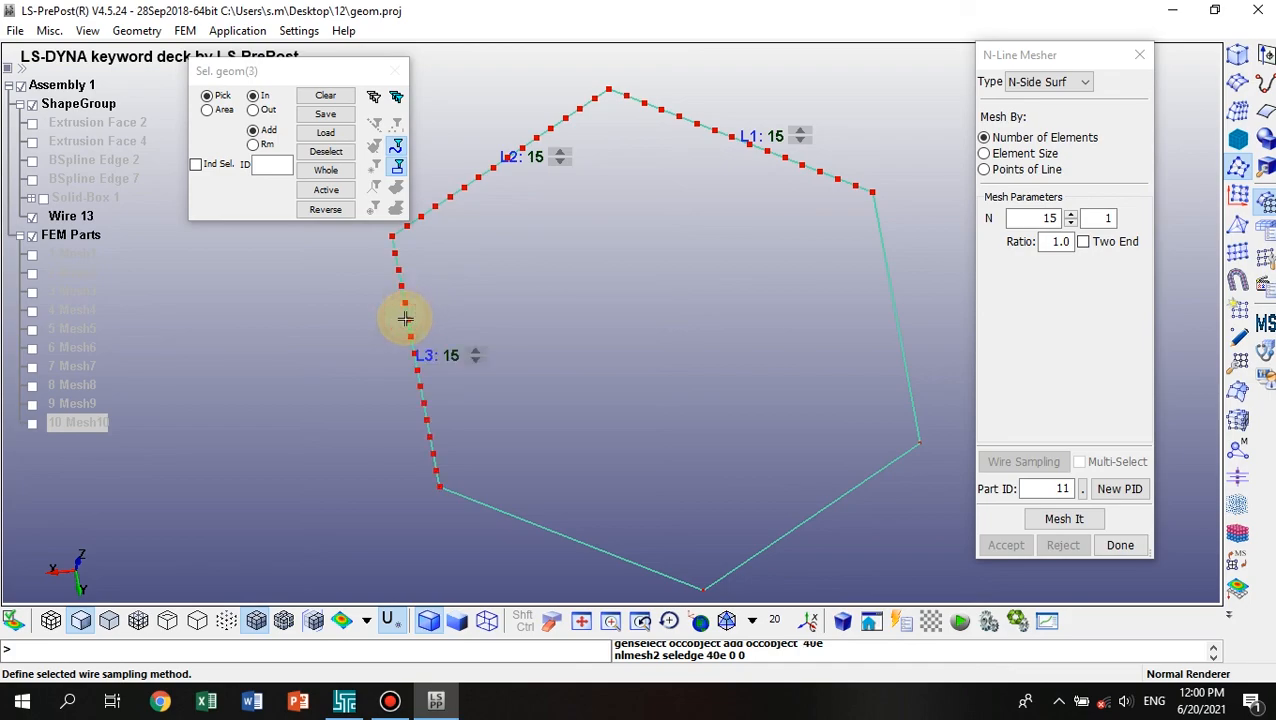
pyautogui.click(810, 514)
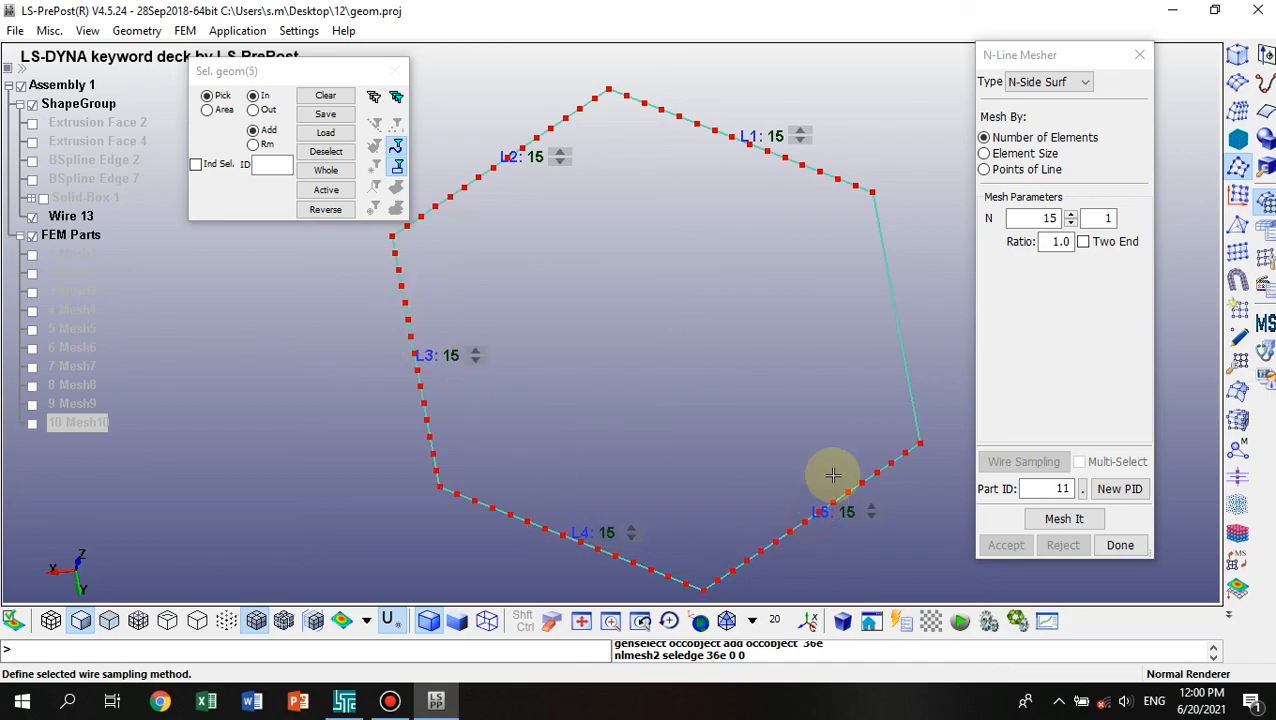
pyautogui.click(894, 320)
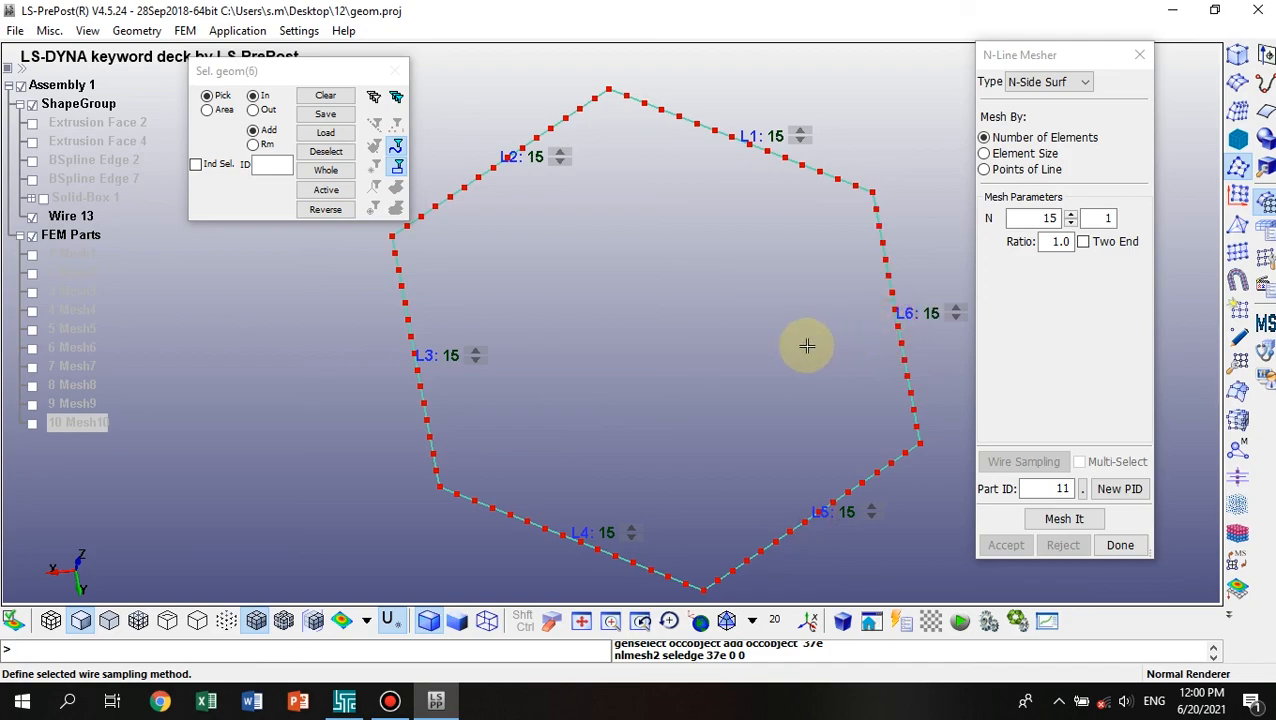
# Try different element counts on edge L3 and for the N parameter, returning both to 15.
pyautogui.click(473, 351)
pyautogui.click(475, 352)
pyautogui.click(477, 358)
pyautogui.click(477, 358)
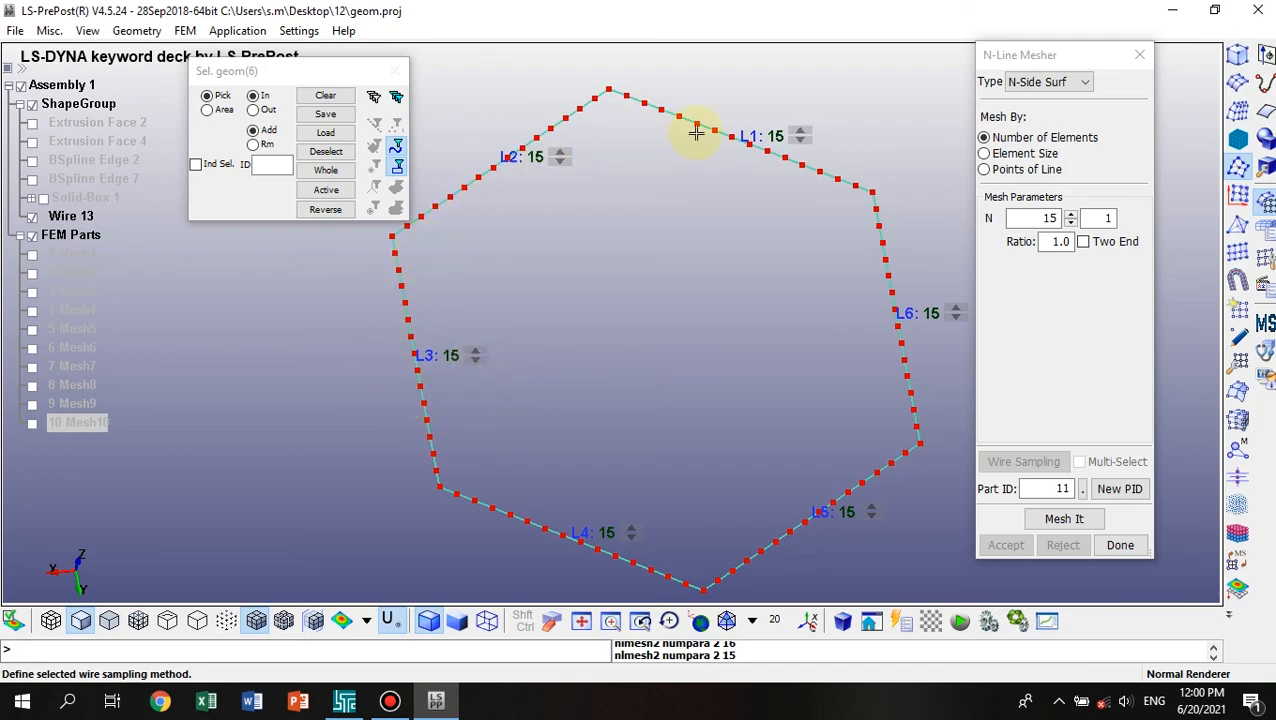
pyautogui.click(1073, 216)
pyautogui.click(1073, 216)
pyautogui.click(1071, 223)
pyautogui.click(1071, 223)
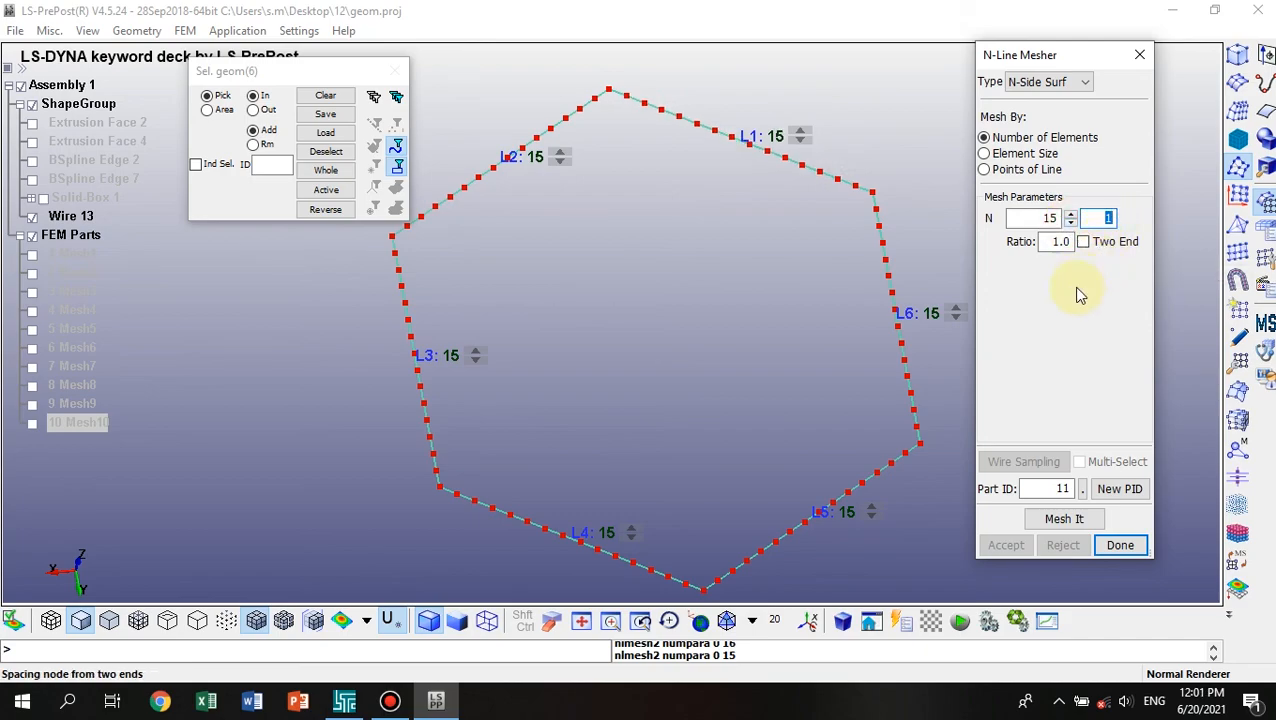
# Mesh the hexagon from its six edges with 15 elements per edge, inspect the result, and accept it.
pyautogui.click(1064, 520)
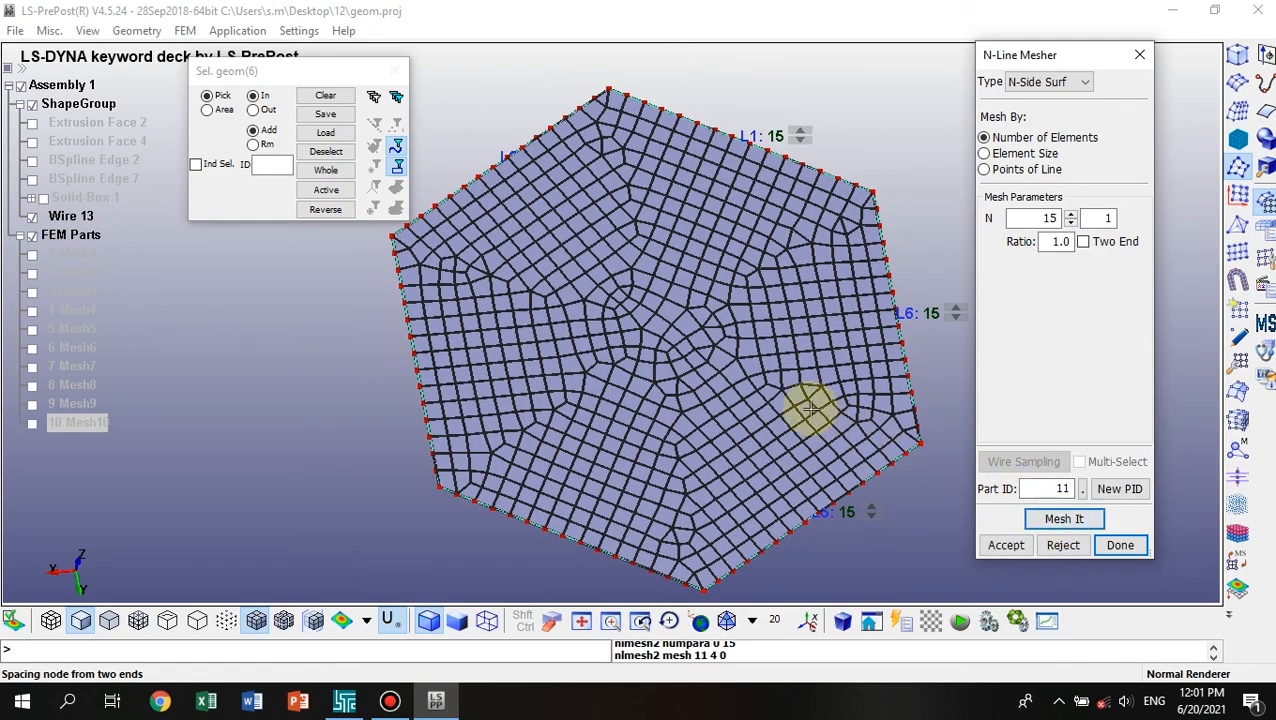
pyautogui.moveTo(702, 418)
pyautogui.keyDown('ctrl'); pyautogui.mouseDown()
pyautogui.moveTo(689, 347)
pyautogui.moveTo(699, 400)
pyautogui.mouseUp(); pyautogui.keyUp('ctrl')
pyautogui.scroll(-2, 699, 400)
pyautogui.keyDown('ctrl'); pyautogui.moveTo(699, 400); pyautogui.dragTo(669, 290, button='middle'); pyautogui.keyUp('ctrl')
pyautogui.keyDown('ctrl'); pyautogui.moveTo(843, 342); pyautogui.dragTo(763, 291); pyautogui.keyUp('ctrl')
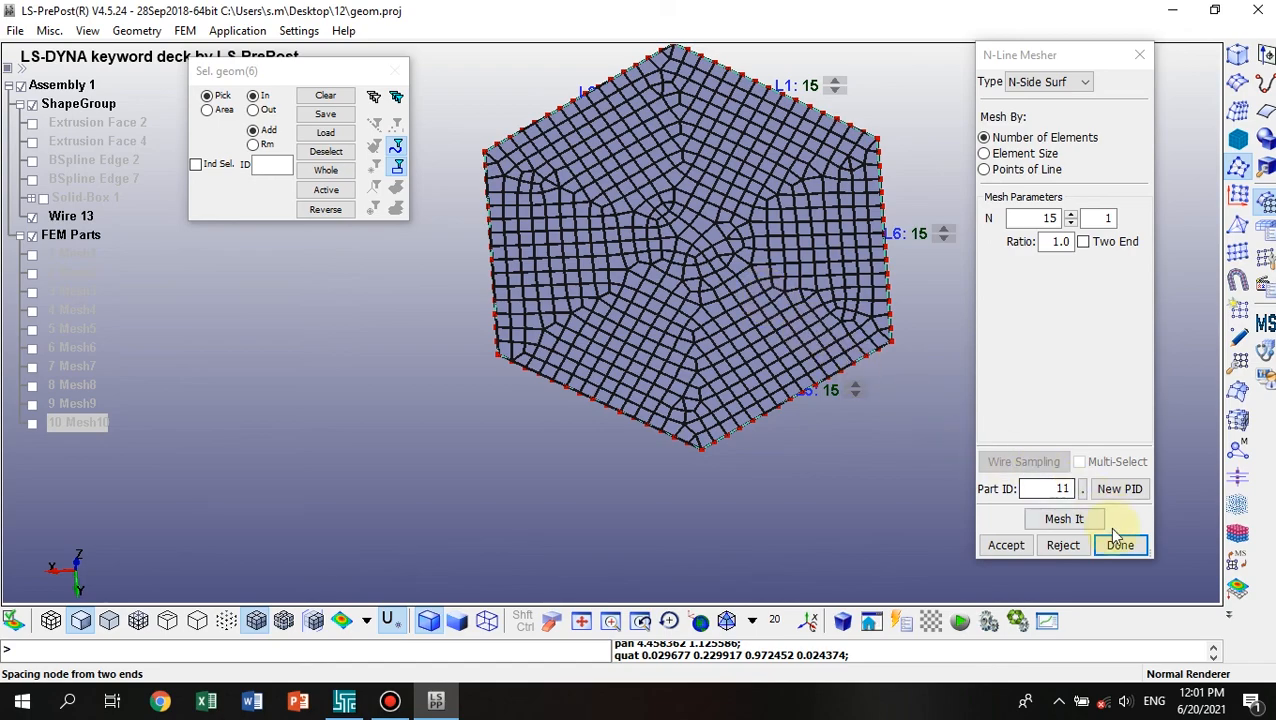
pyautogui.click(1006, 546)
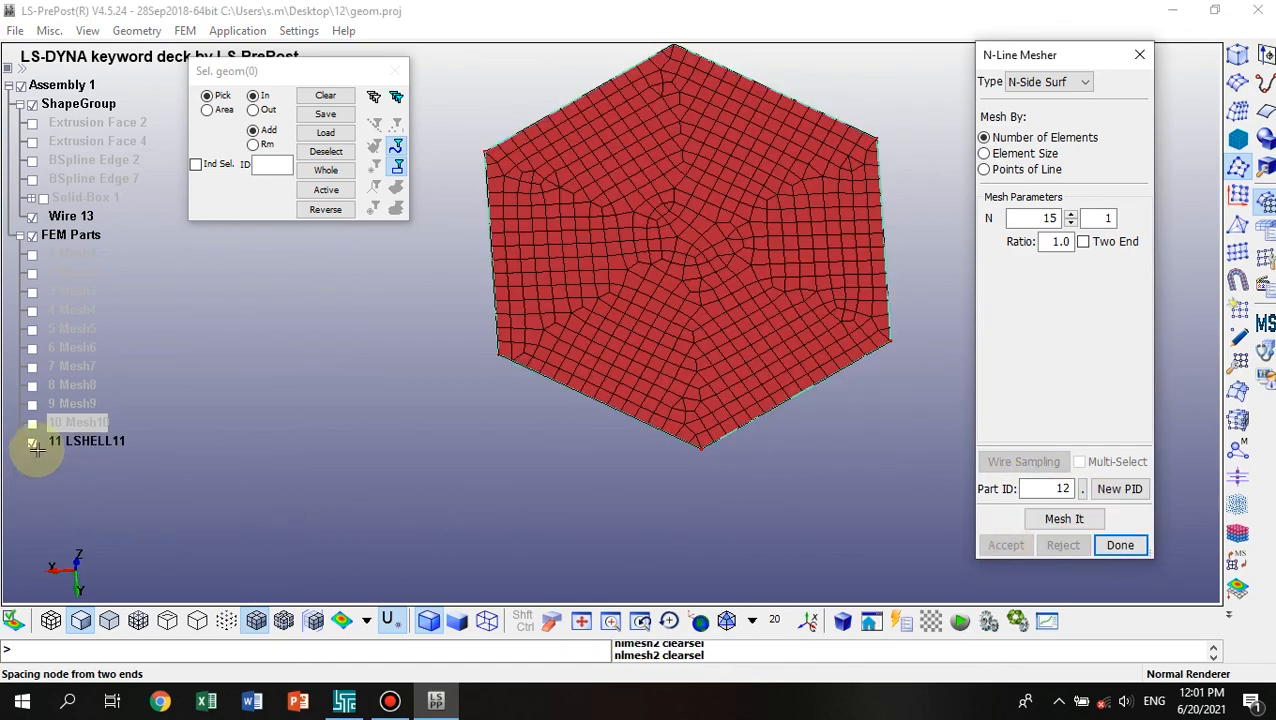
# Rename the new shell mesh part LSHELL11 as Mesh11.
pyautogui.click(78, 443)
pyautogui.rightClick(75, 445)
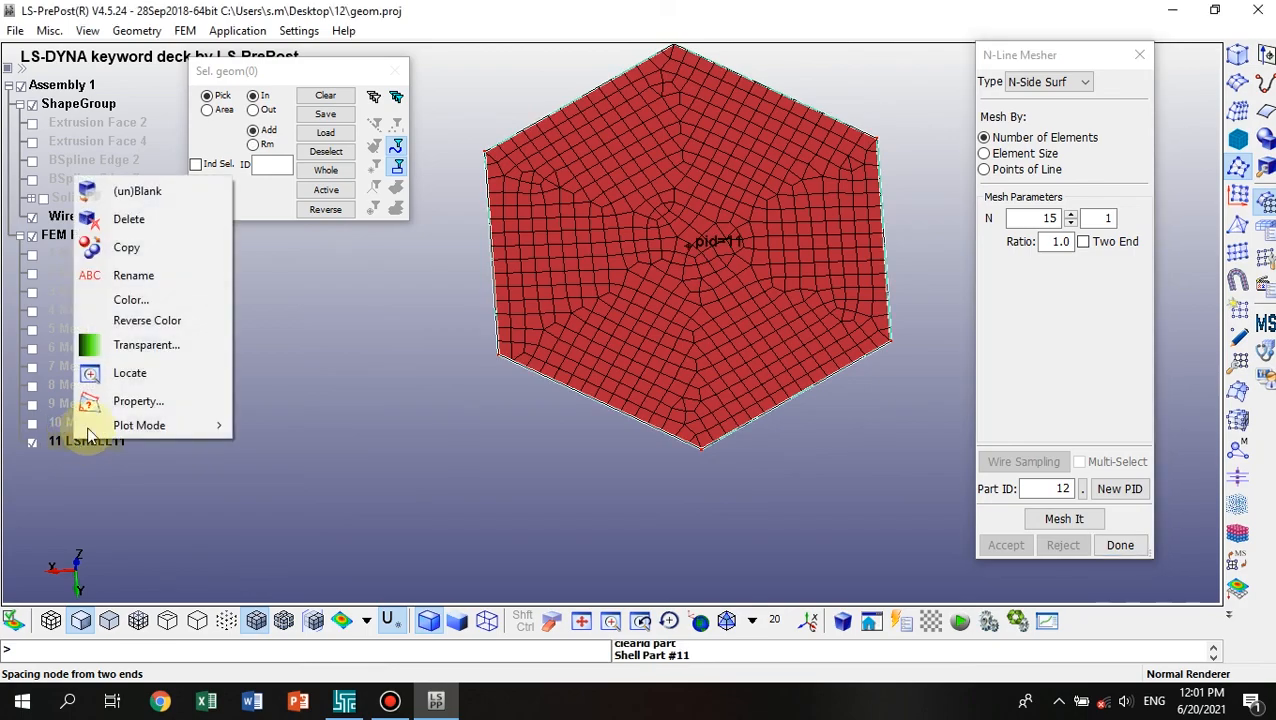
pyautogui.click(121, 275)
pyautogui.press('BackSpace')
pyautogui.write('1')
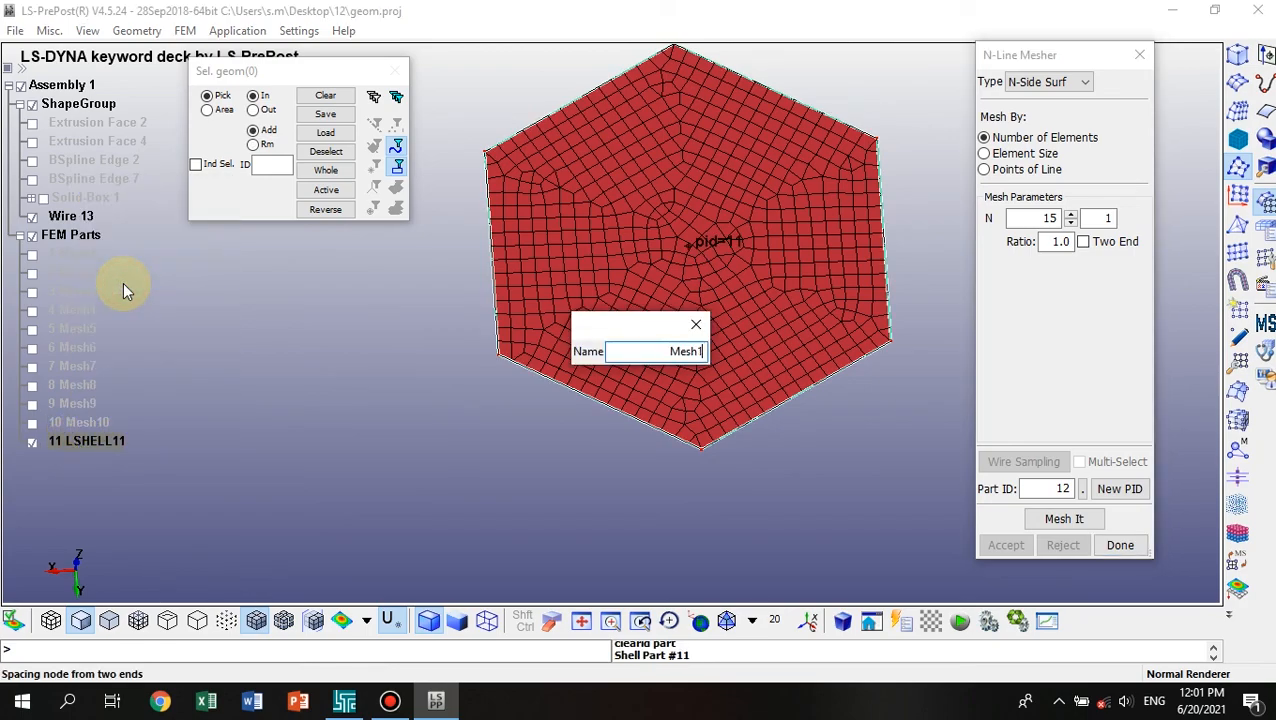
pyautogui.press('Return')
pyautogui.keyDown('ctrl'); pyautogui.moveTo(430, 402); pyautogui.dragTo(570, 400); pyautogui.keyUp('ctrl')
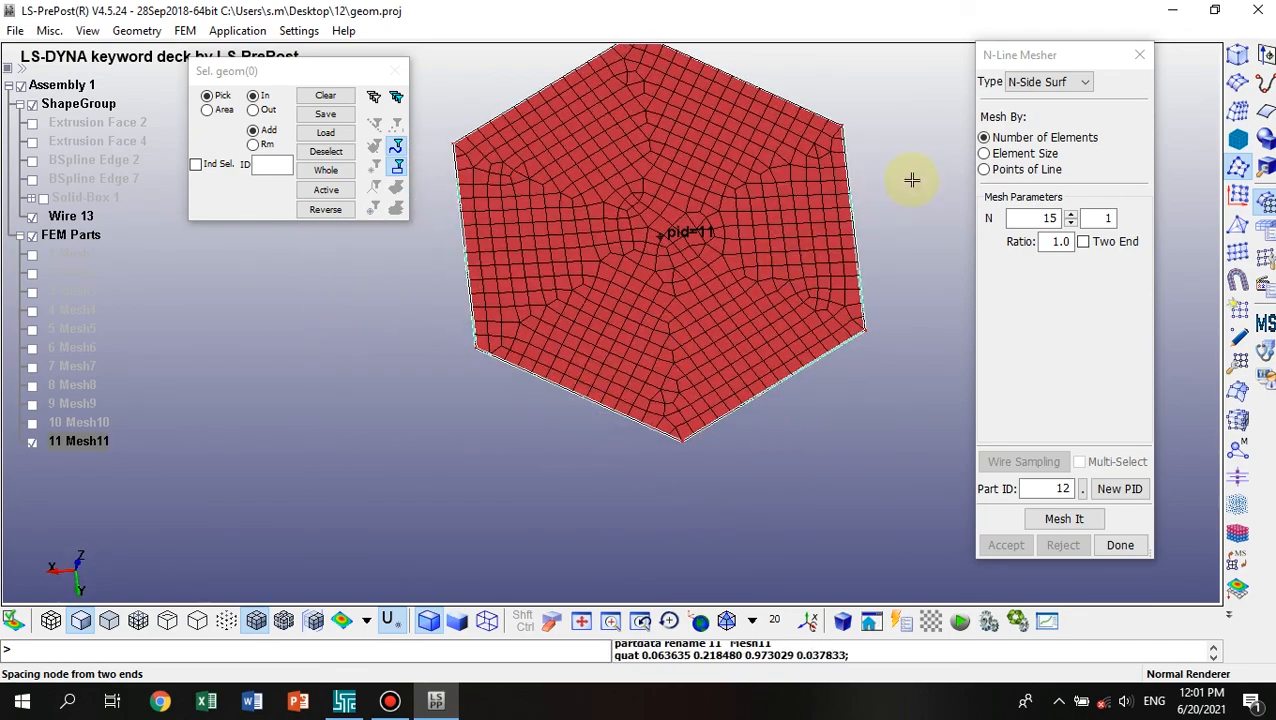
# Finish with the N-Line Mesher and show the hexagonal mesh in isometric view.
pyautogui.click(1056, 84)
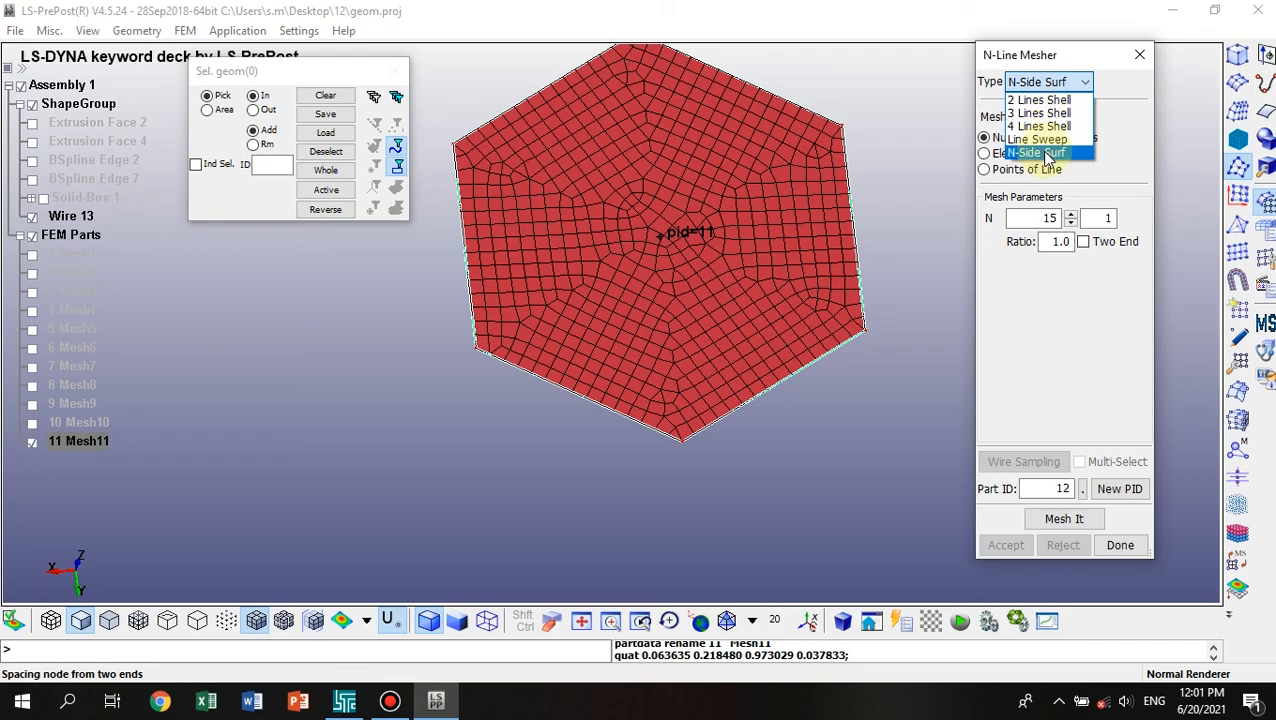
pyautogui.click(1111, 98)
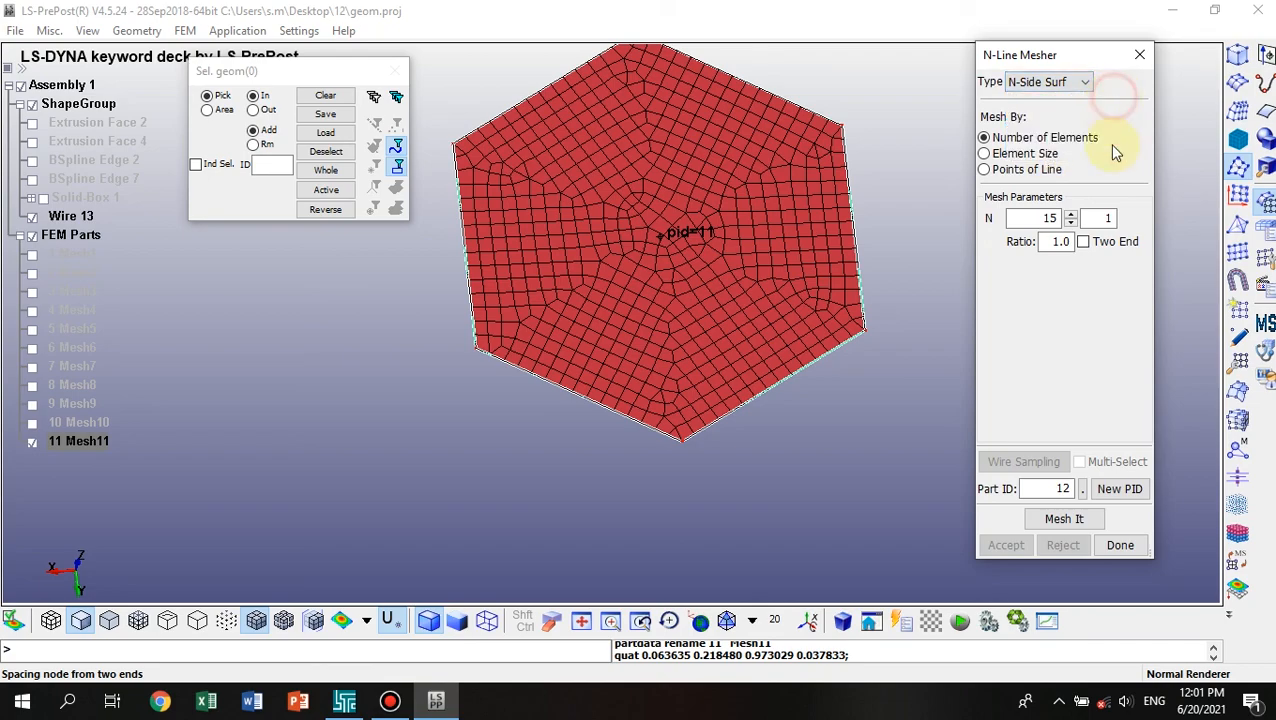
pyautogui.click(1120, 546)
pyautogui.keyDown('ctrl'); pyautogui.moveTo(707, 242); pyautogui.dragTo(684, 348); pyautogui.keyUp('ctrl')
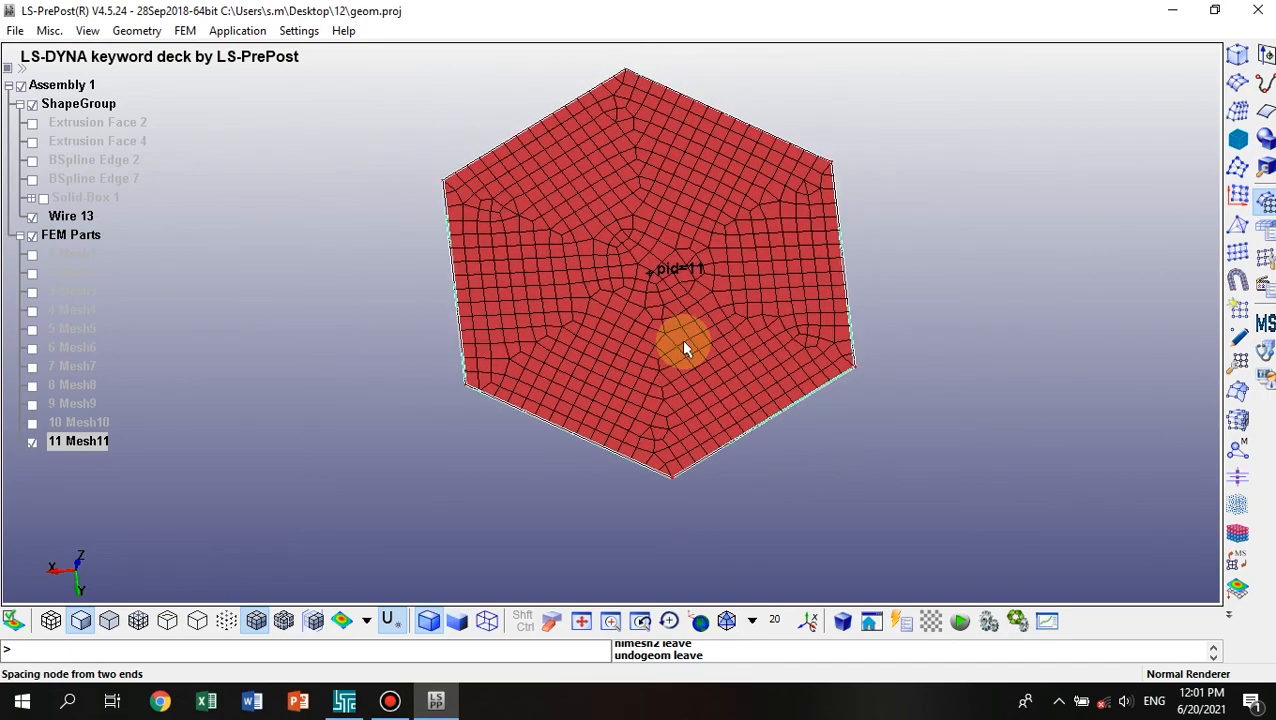
pyautogui.click(727, 620)
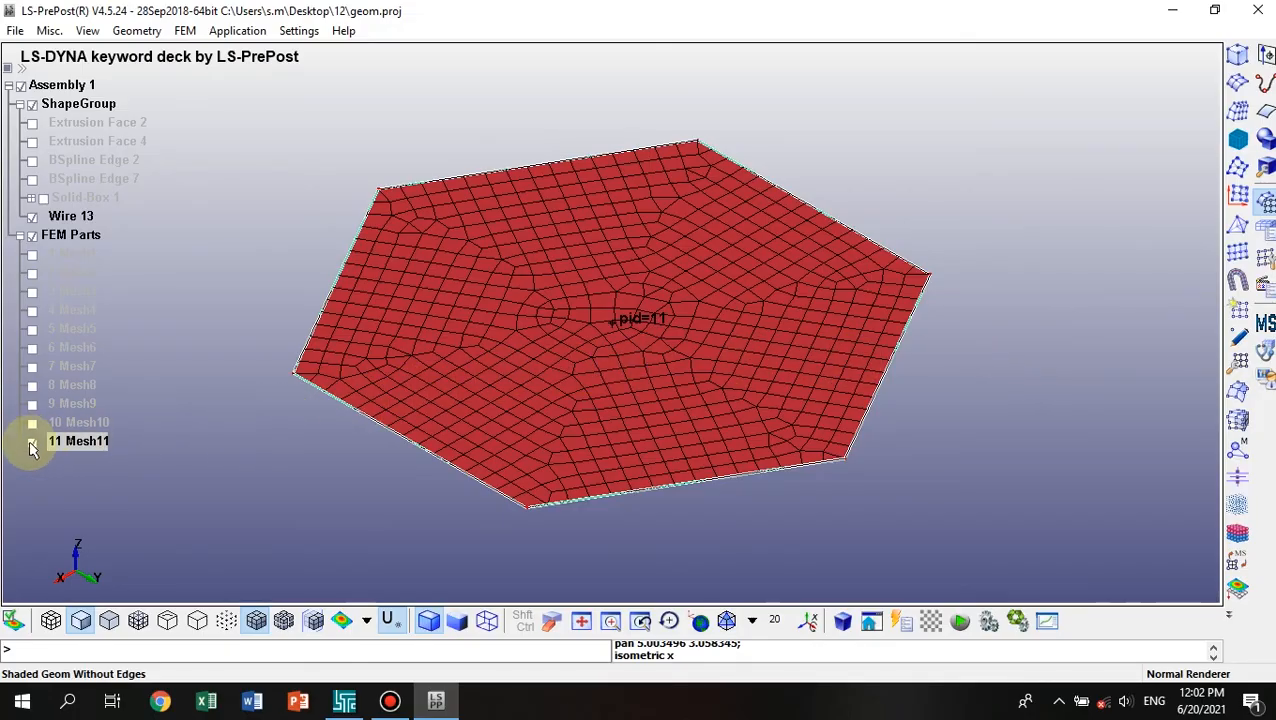
# Hide Mesh11 and Wire 13, and display the box shell mesh Mesh8 in a near-isometric view.
pyautogui.click(31, 444)
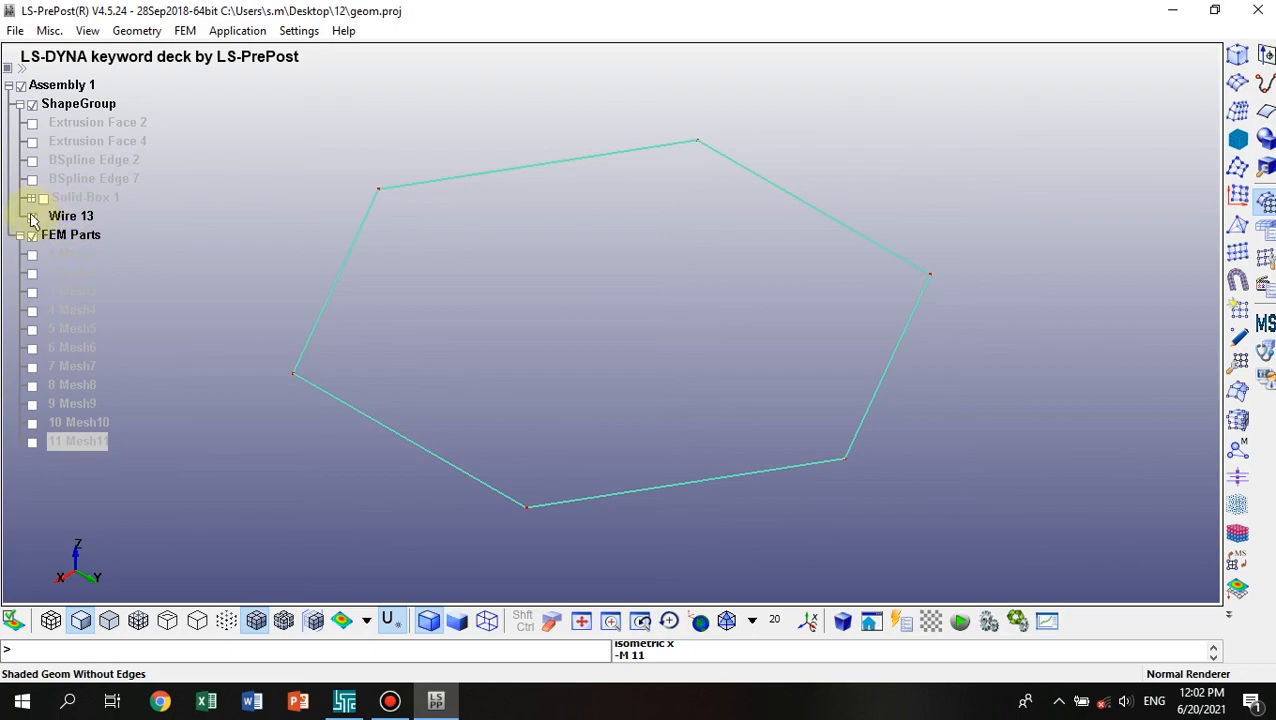
pyautogui.click(31, 218)
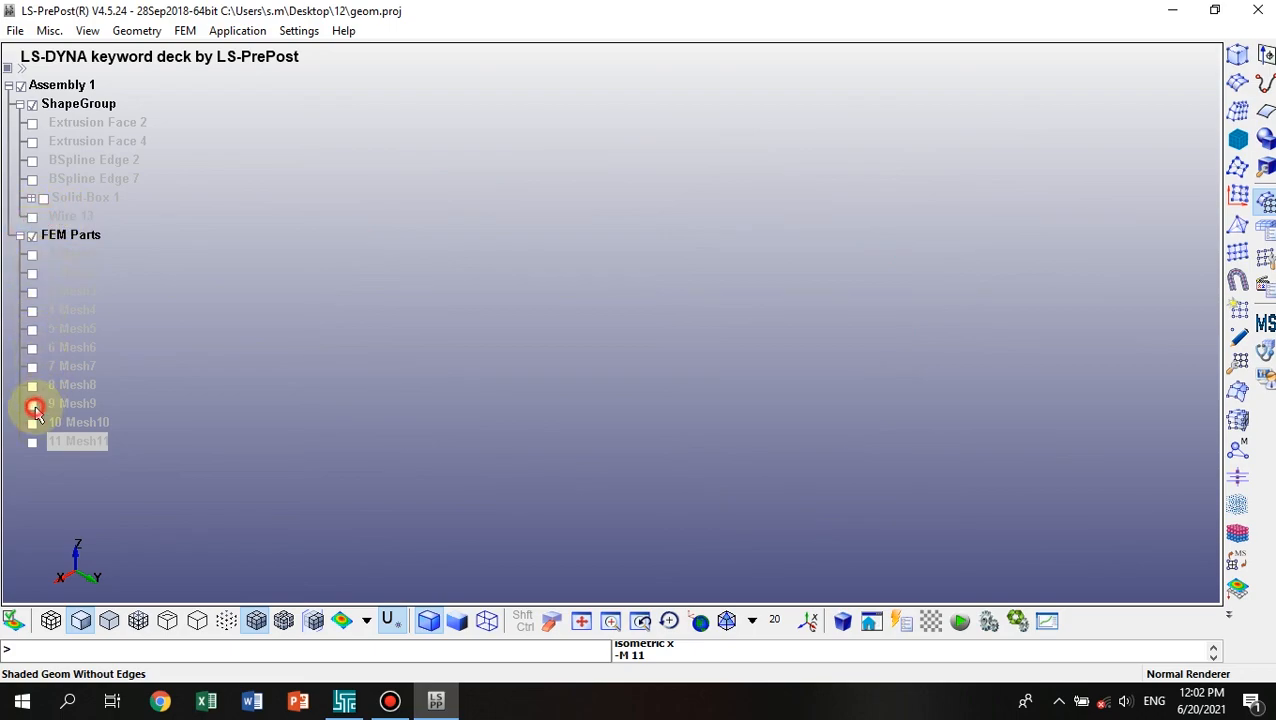
pyautogui.click(33, 405)
pyautogui.click(35, 406)
pyautogui.click(33, 386)
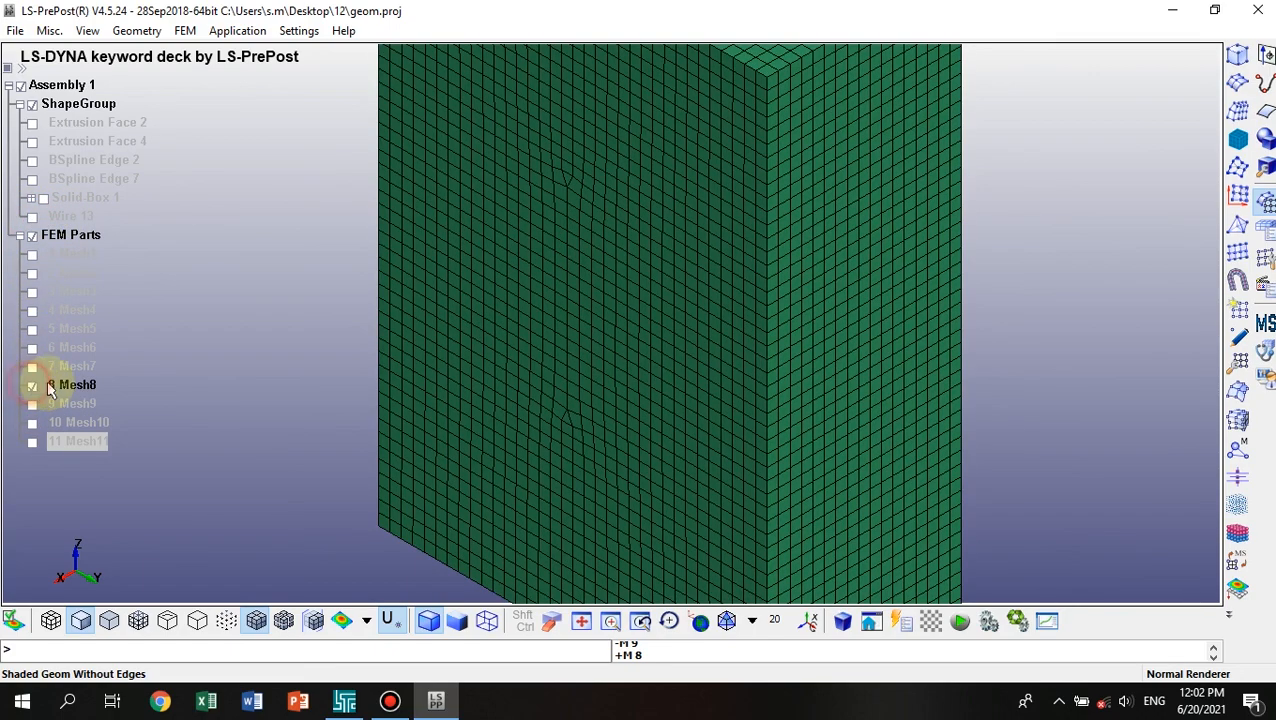
pyautogui.keyDown('shift'); pyautogui.moveTo(669, 316); pyautogui.dragTo(723, 305); pyautogui.keyUp('shift')
pyautogui.scroll(-2, 723, 305)
pyautogui.keyDown('shift'); pyautogui.moveTo(936, 246); pyautogui.dragTo(749, 310); pyautogui.keyUp('shift')
pyautogui.scroll(-1, 743, 305)
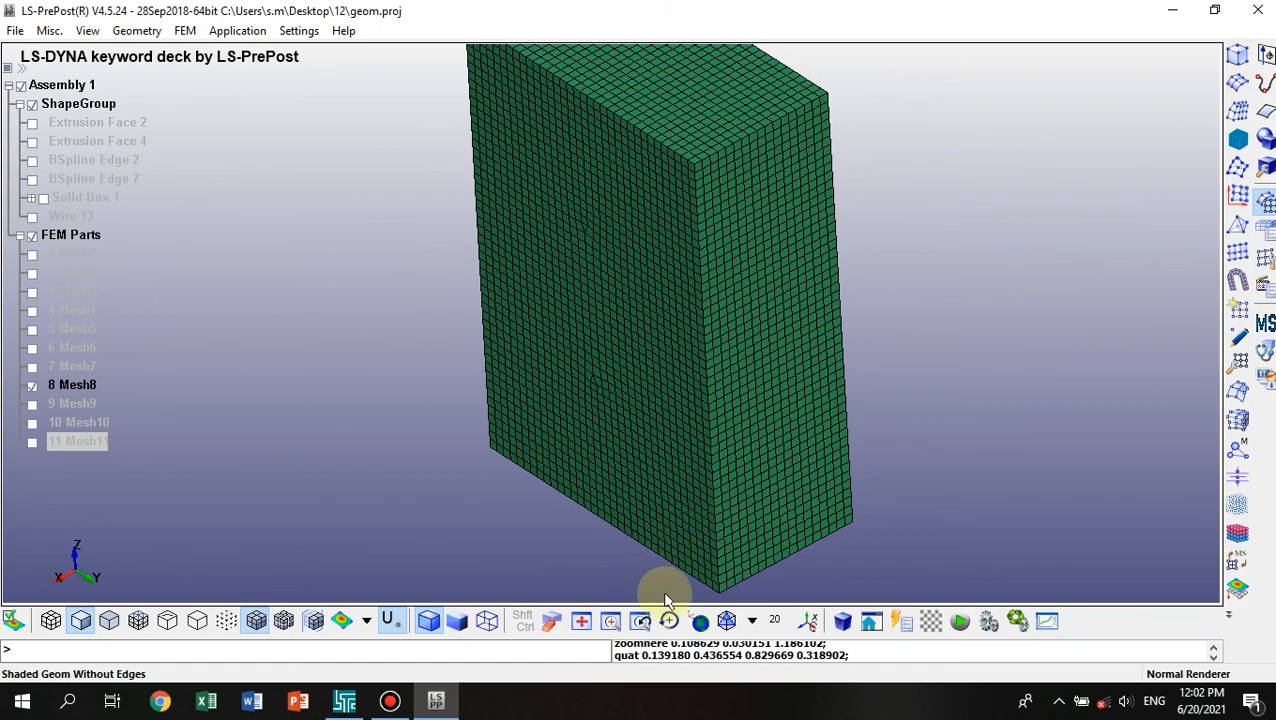
pyautogui.click(728, 621)
pyautogui.keyDown('shift'); pyautogui.moveTo(684, 342); pyautogui.dragTo(620, 342); pyautogui.keyUp('shift')
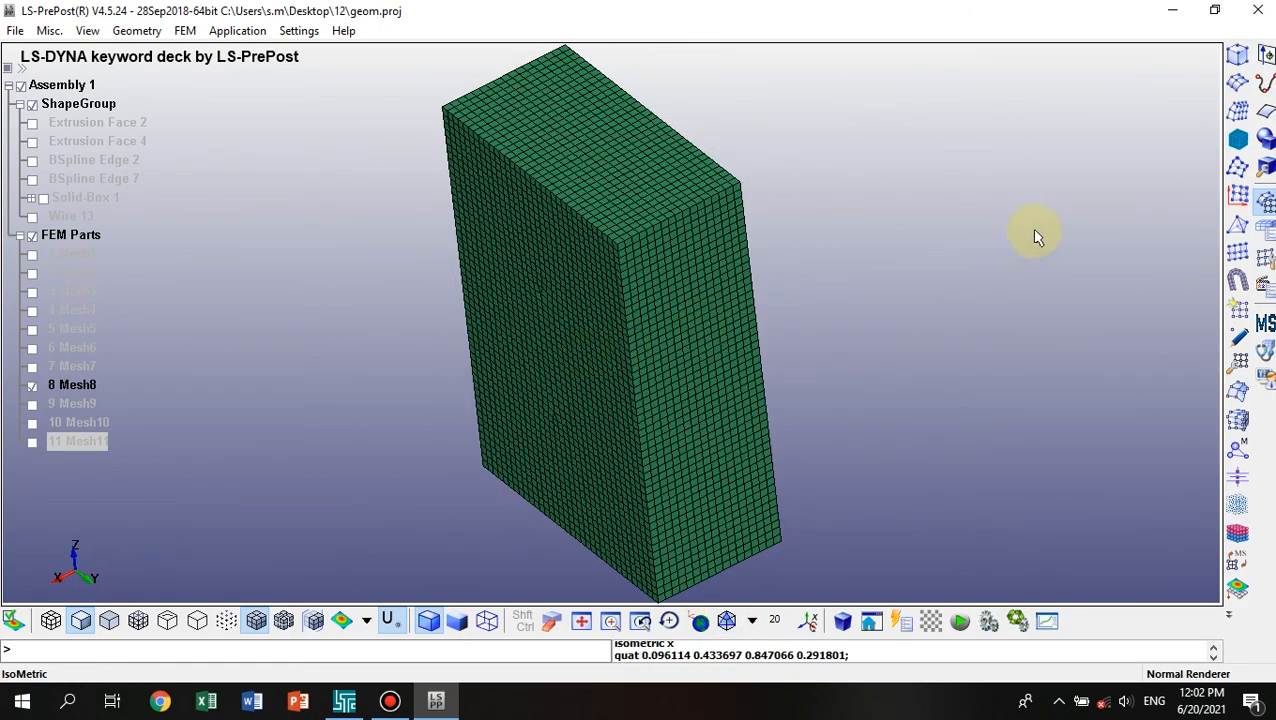
# Generate a tetrahedral mesh from skin part Mesh8 with the Tetrahedron Mesher using Method 1, and accept it.
pyautogui.click(1236, 229)
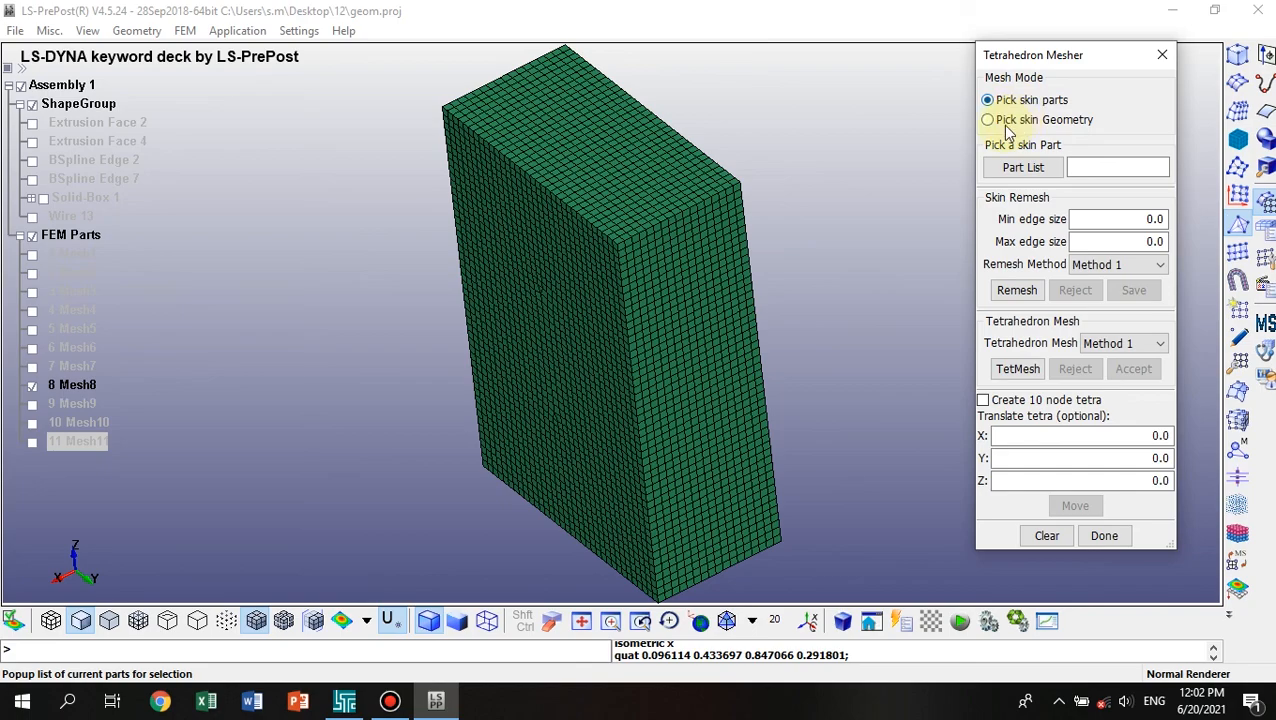
pyautogui.click(656, 200)
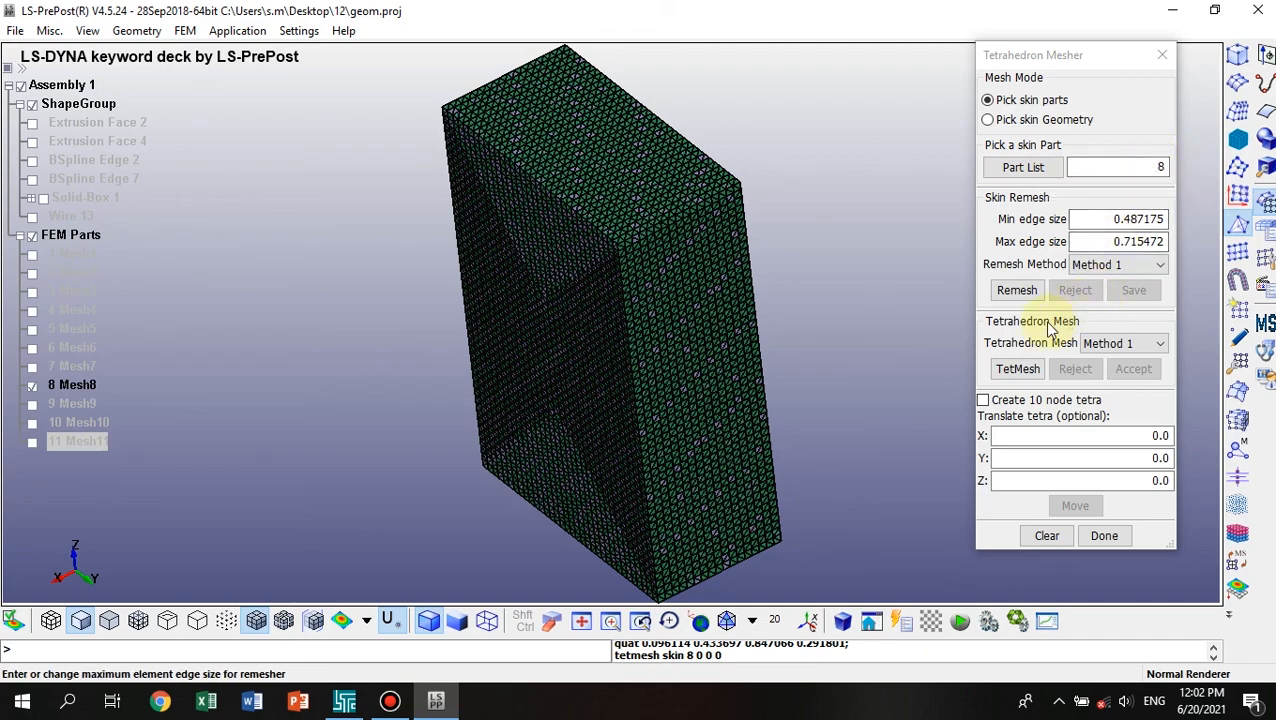
pyautogui.click(1014, 372)
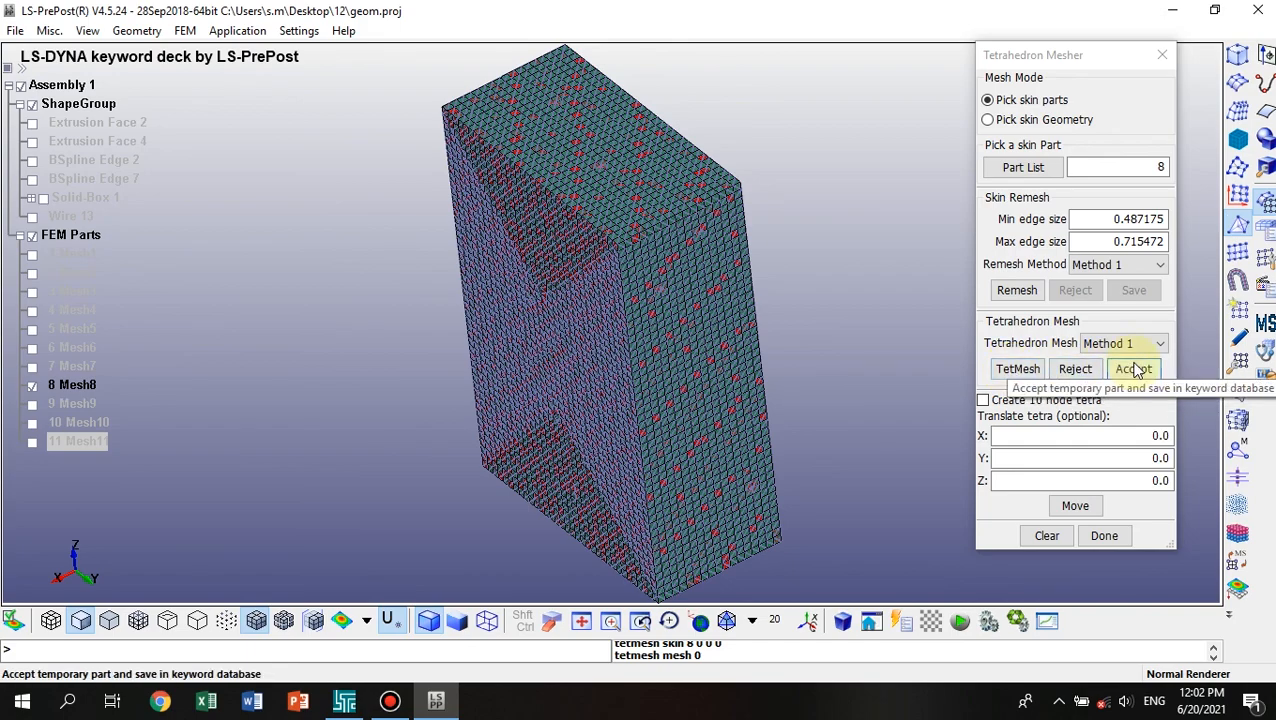
pyautogui.click(1135, 375)
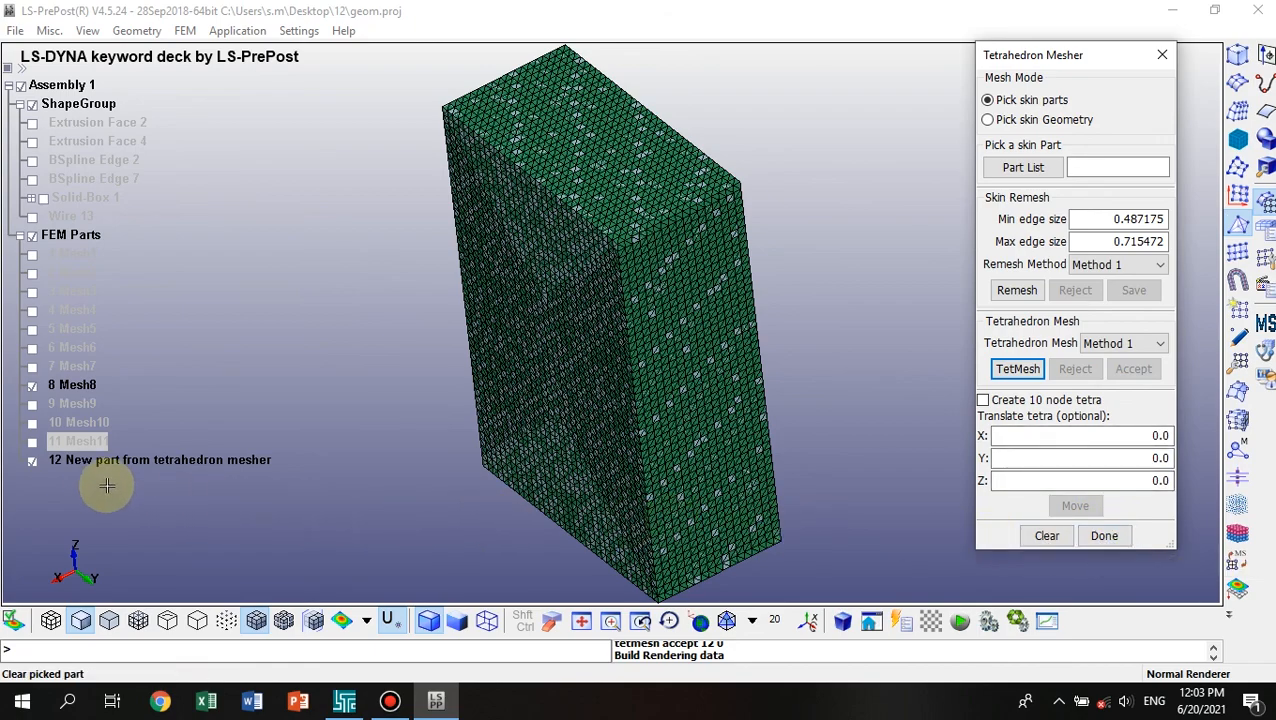
# Hide Mesh8 to inspect the new tetrahedral part from several angles, and close the Tetrahedron Mesher.
pyautogui.click(33, 386)
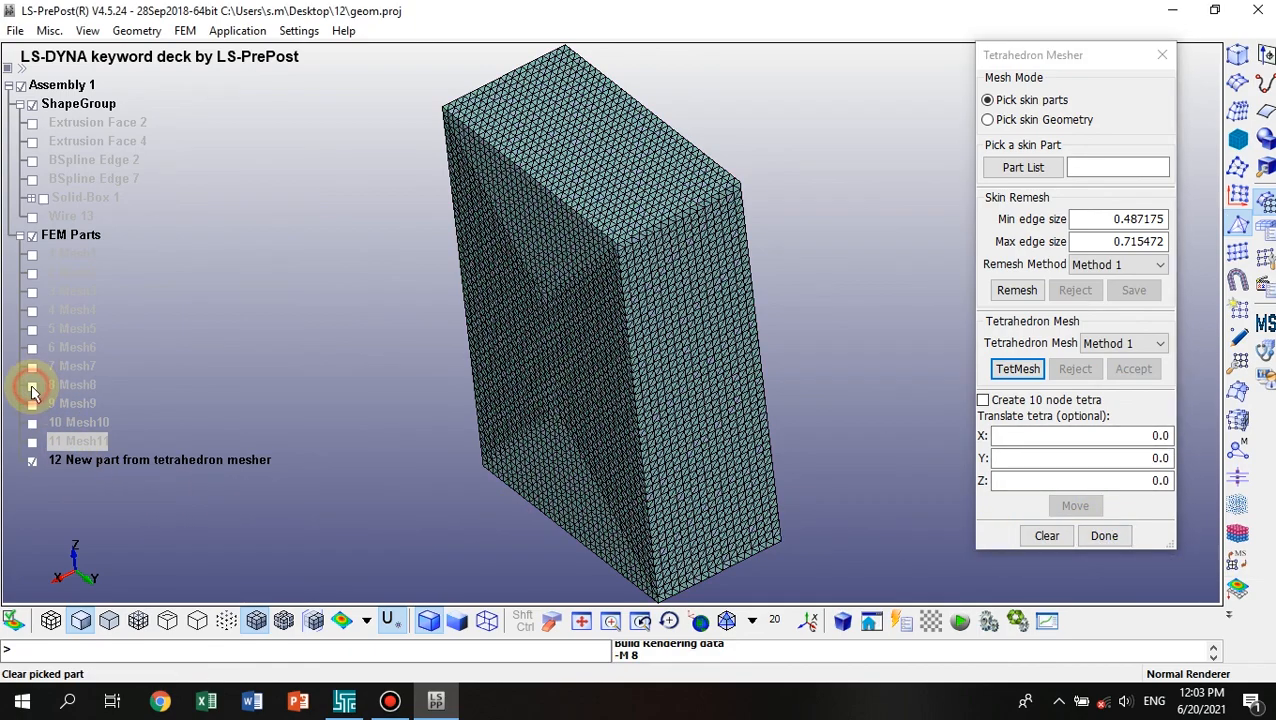
pyautogui.keyDown('shift'); pyautogui.moveTo(797, 360); pyautogui.dragTo(648, 226); pyautogui.keyUp('shift')
pyautogui.scroll(-1, 646, 224)
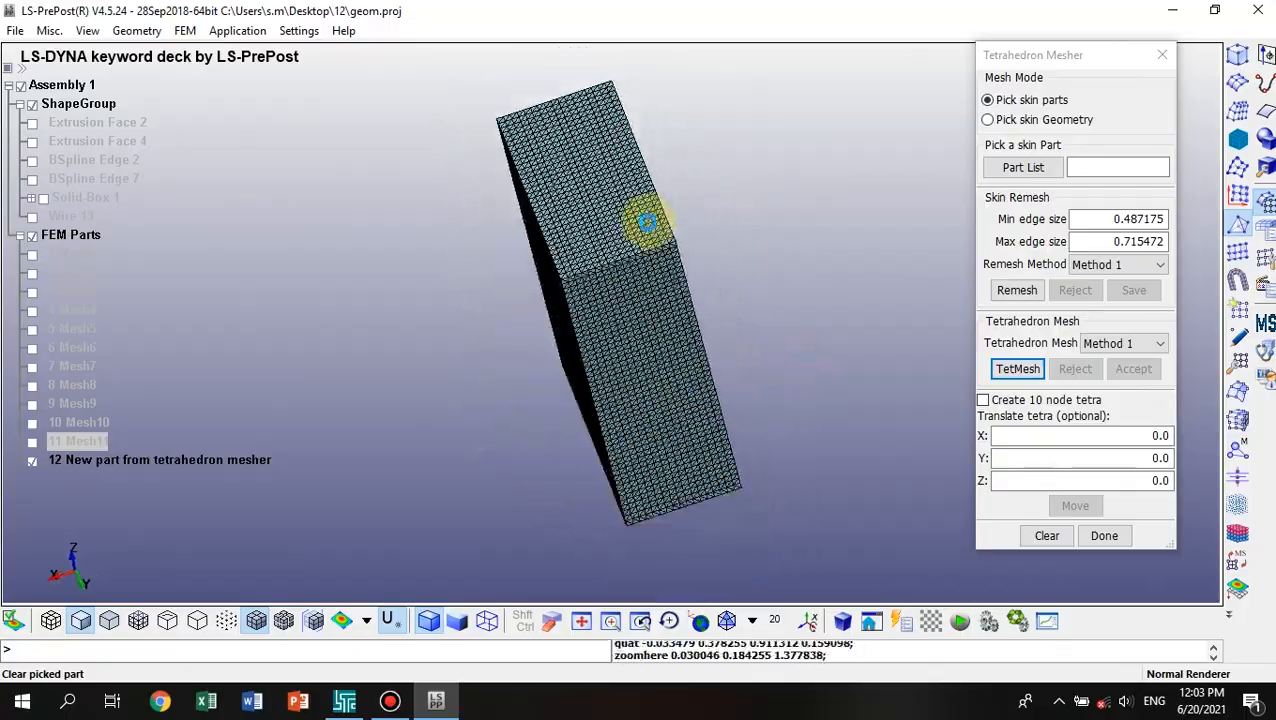
pyautogui.scroll(5, 645, 227)
pyautogui.scroll(-1, 645, 227)
pyautogui.keyDown('shift'); pyautogui.moveTo(757, 371); pyautogui.dragTo(564, 407); pyautogui.keyUp('shift')
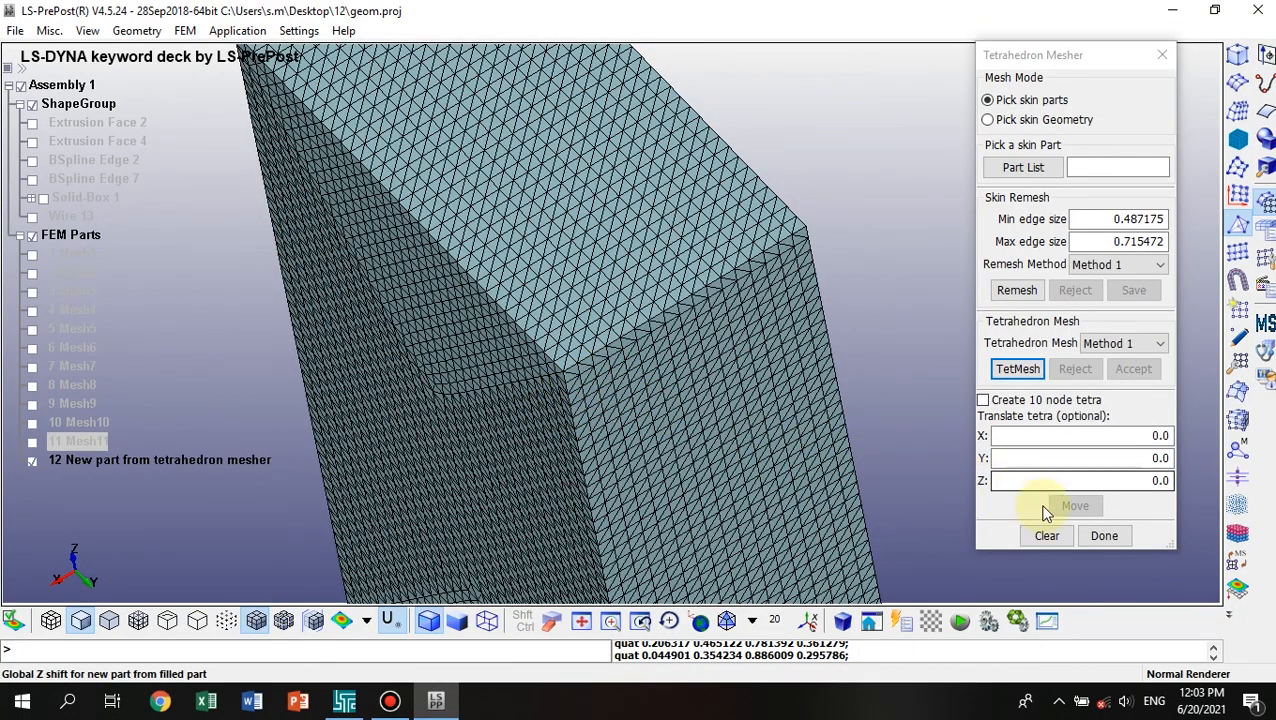
pyautogui.click(1104, 537)
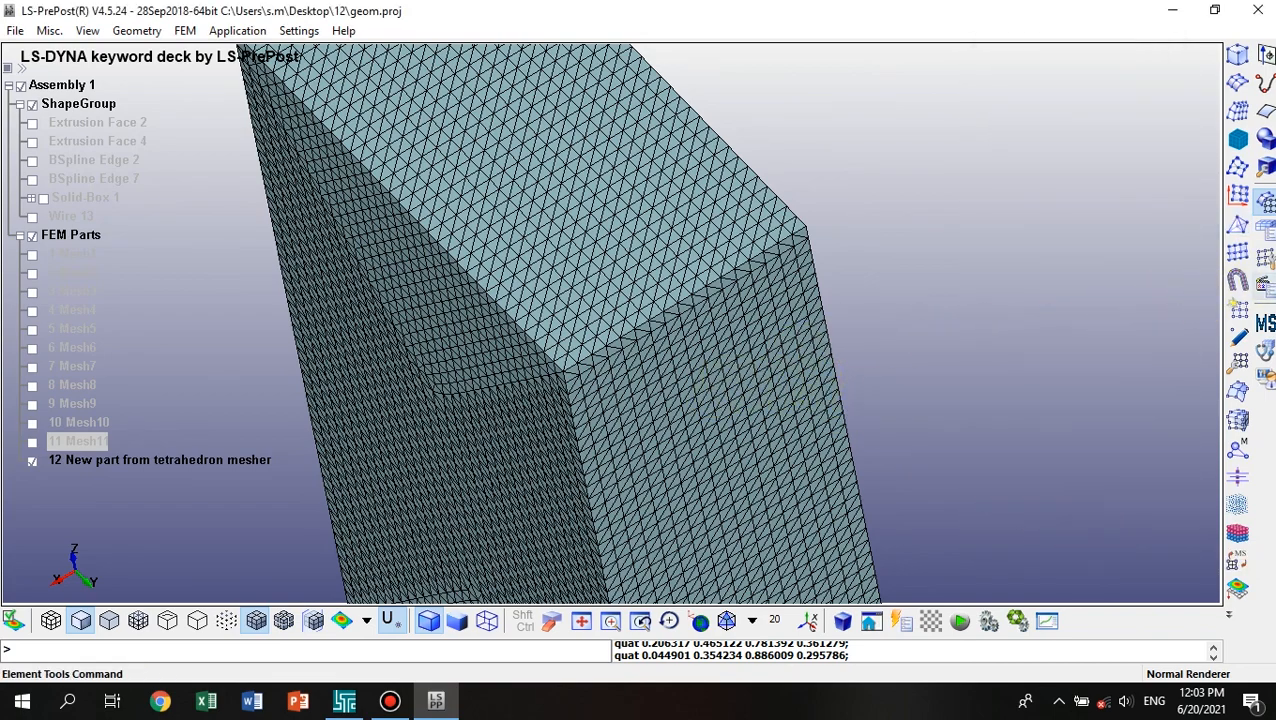
# Blank an area of elements at the box's upper corner to expose the tetrahedra inside the solid.
pyautogui.click(1266, 257)
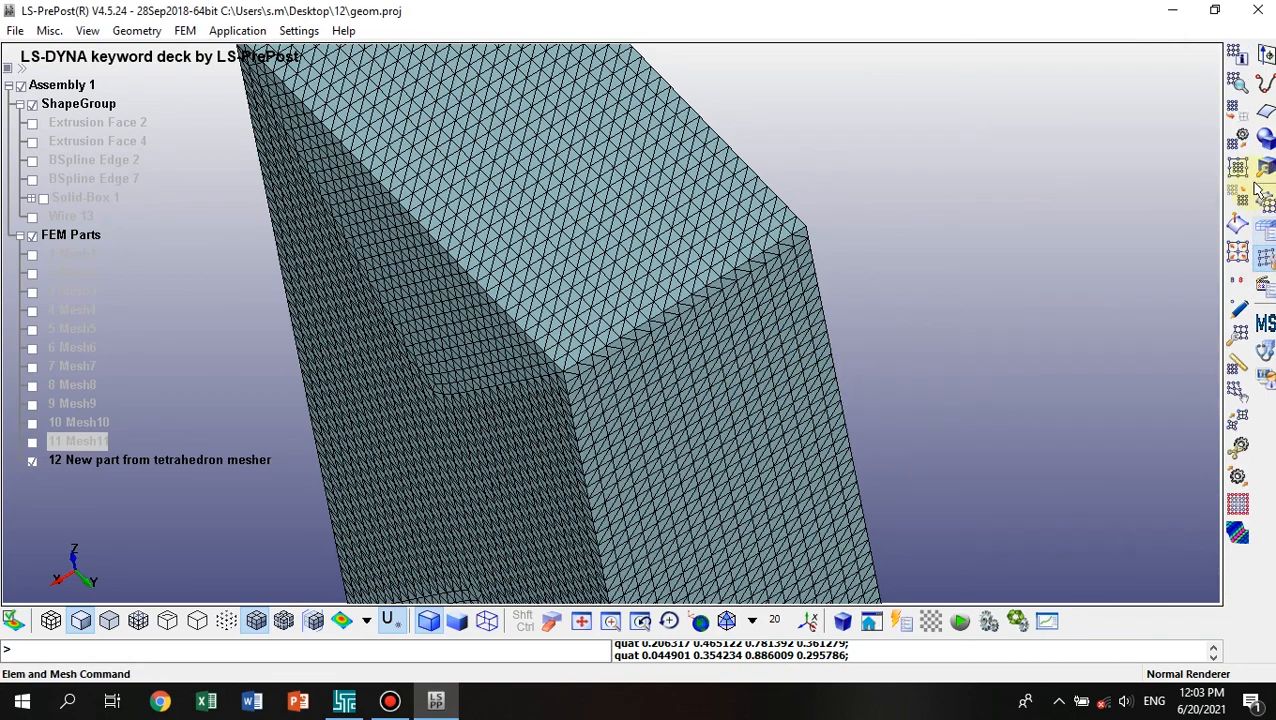
pyautogui.click(1231, 110)
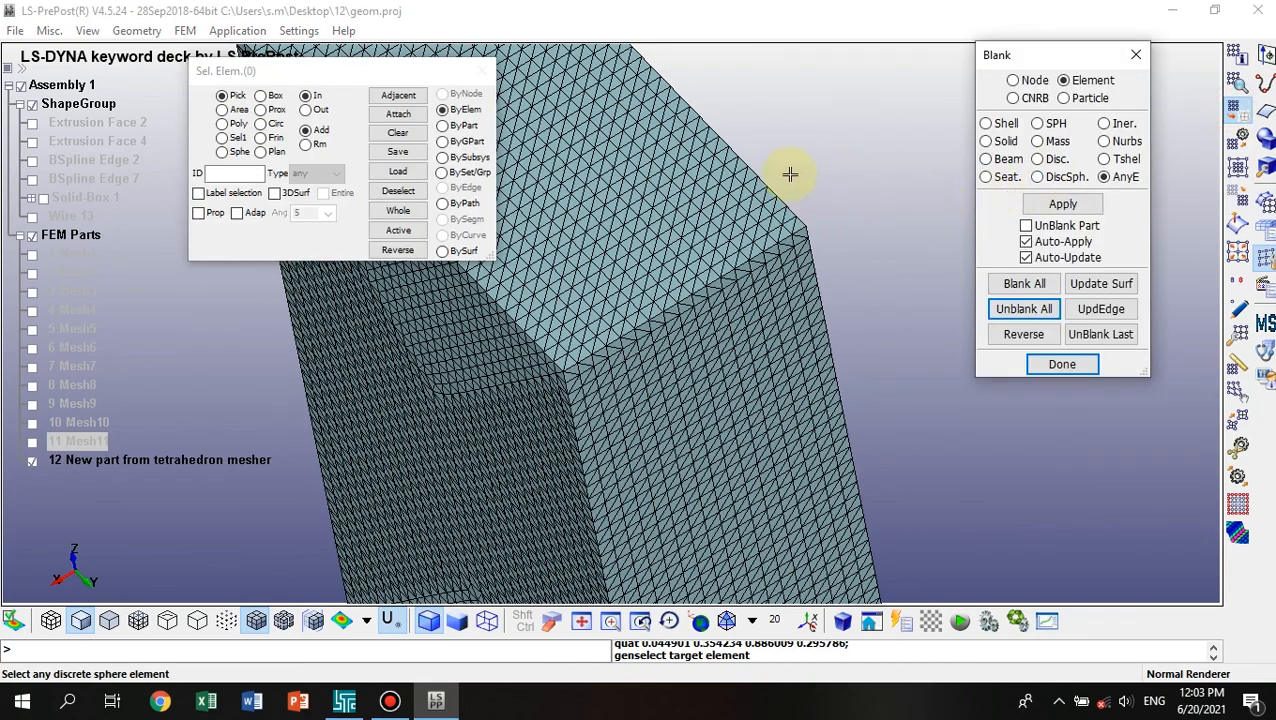
pyautogui.click(221, 109)
pyautogui.moveTo(855, 157); pyautogui.dragTo(758, 295)
pyautogui.keyDown('shift'); pyautogui.moveTo(903, 413); pyautogui.dragTo(530, 343); pyautogui.keyUp('shift')
pyautogui.scroll(8, 530, 343)
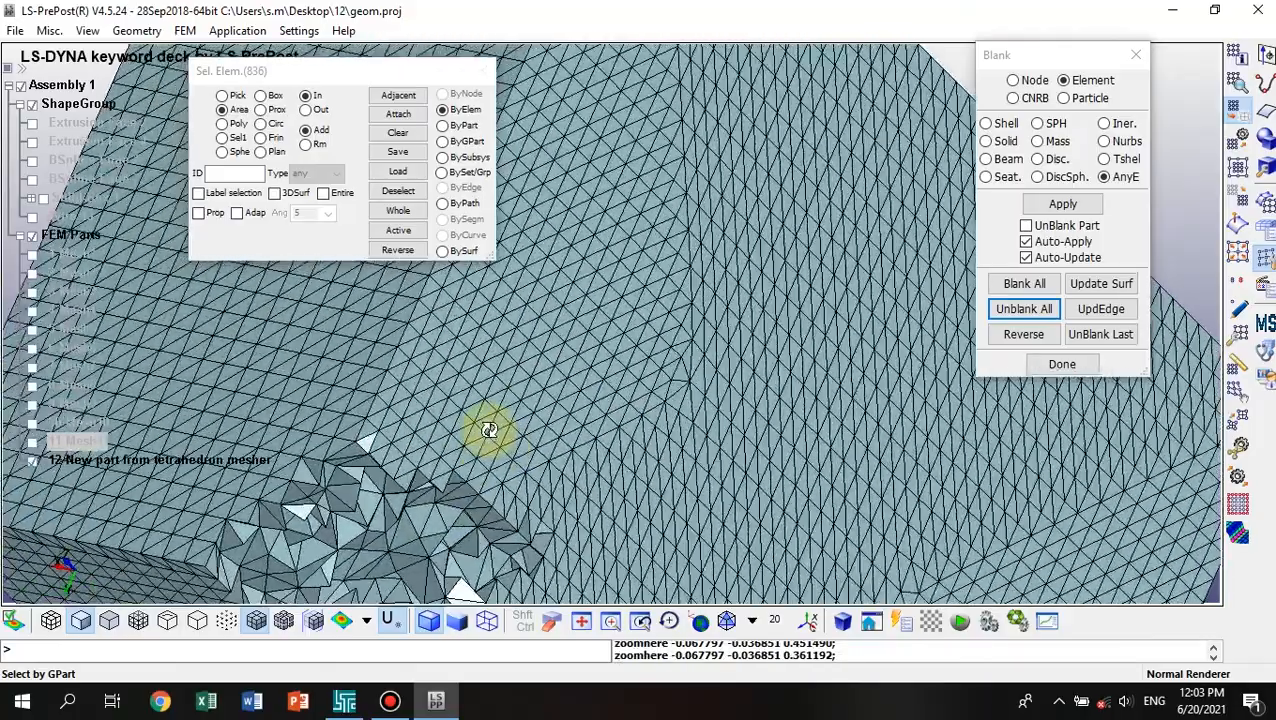
# Examine the exposed tetrahedra at the box's cut-away corner close up and from different angles.
pyautogui.scroll(-6, 670, 456)
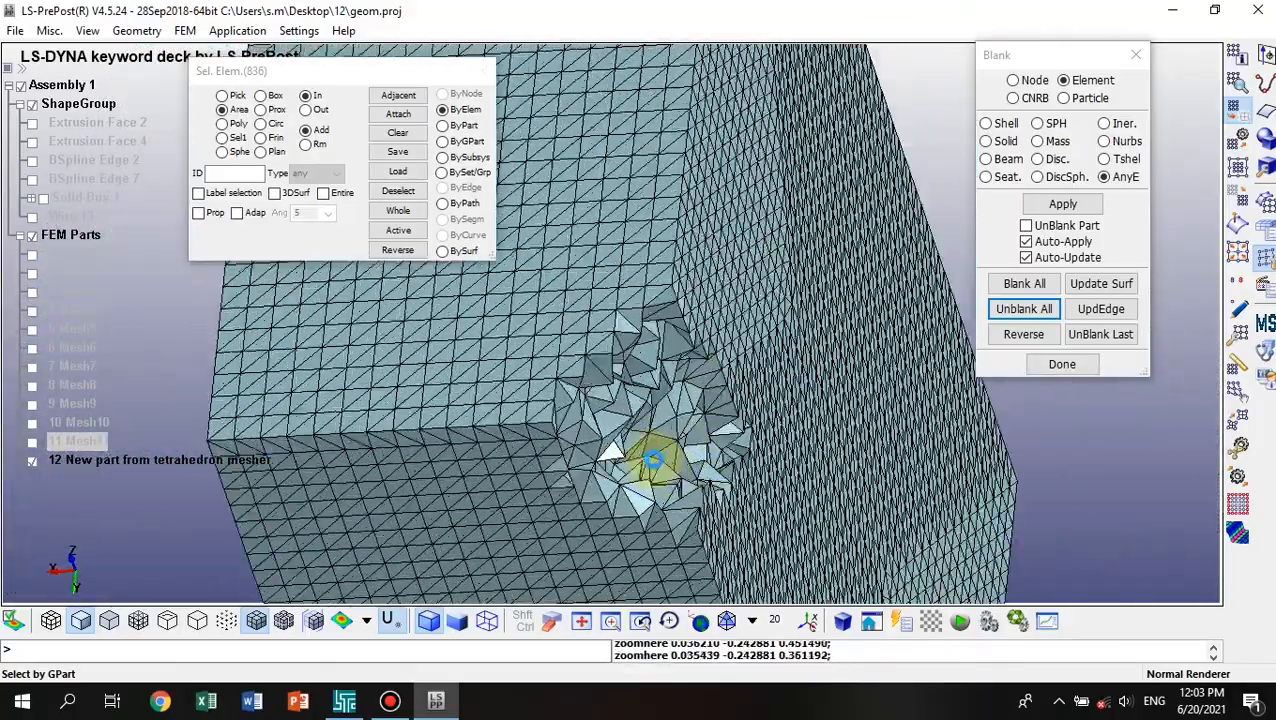
pyautogui.scroll(-1, 656, 468)
pyautogui.scroll(2, 659, 452)
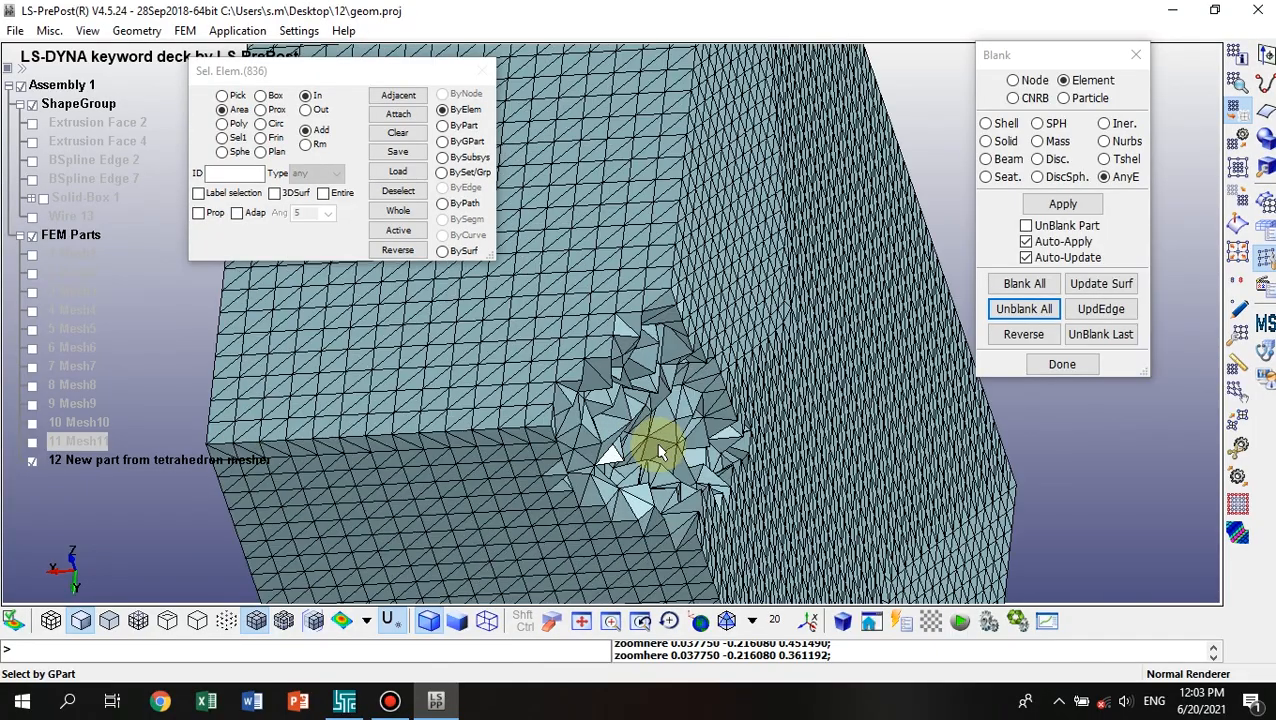
pyautogui.scroll(4, 659, 452)
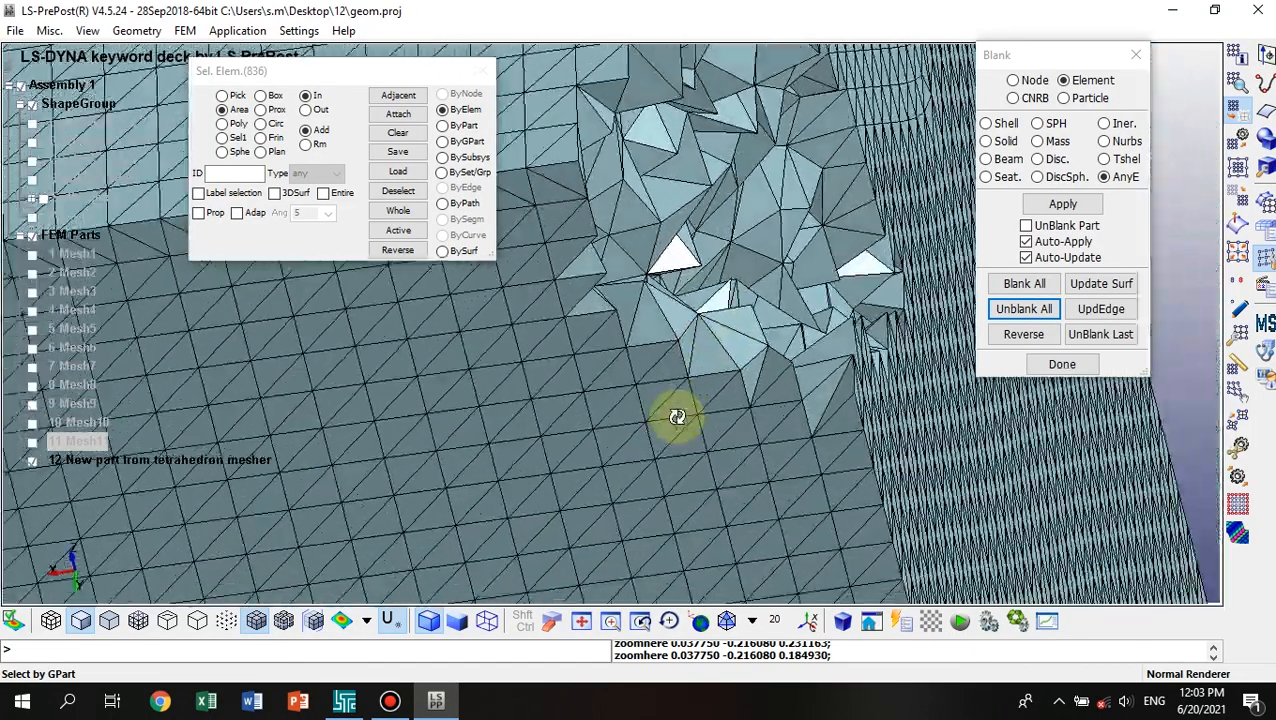
pyautogui.keyDown('shift'); pyautogui.moveTo(677, 417); pyautogui.dragTo(692, 441); pyautogui.keyUp('shift')
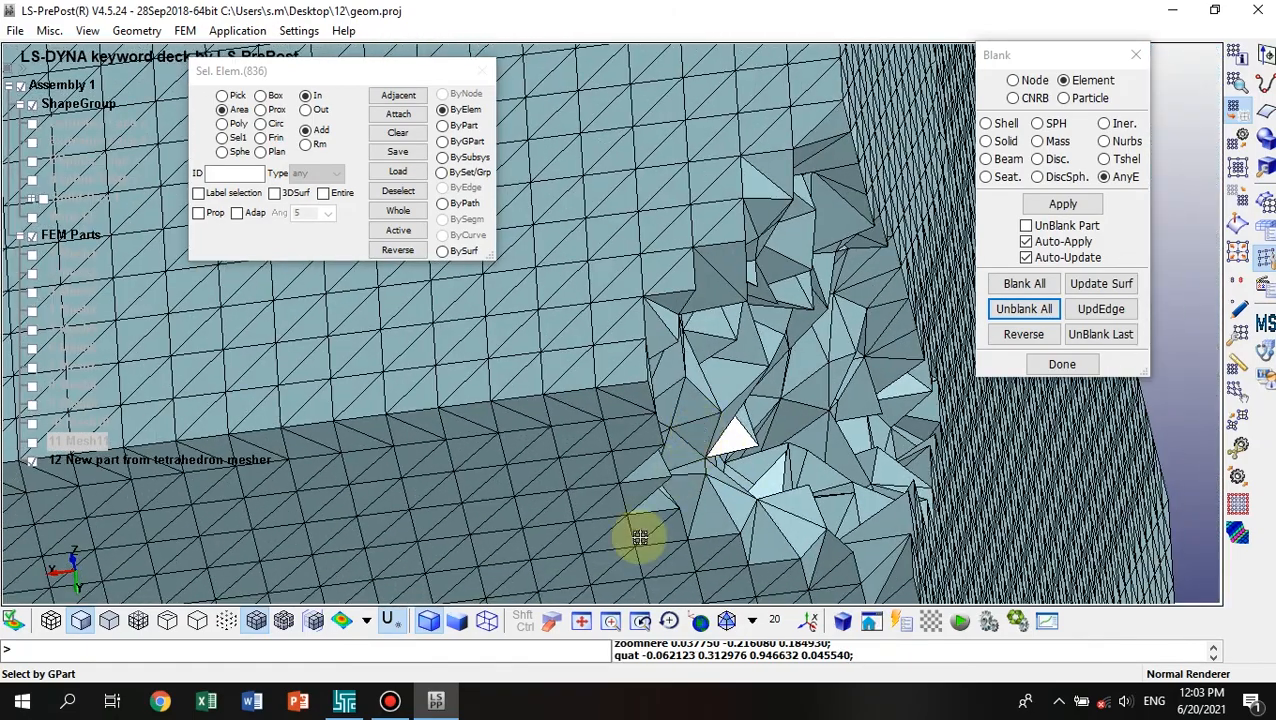
pyautogui.click(585, 622)
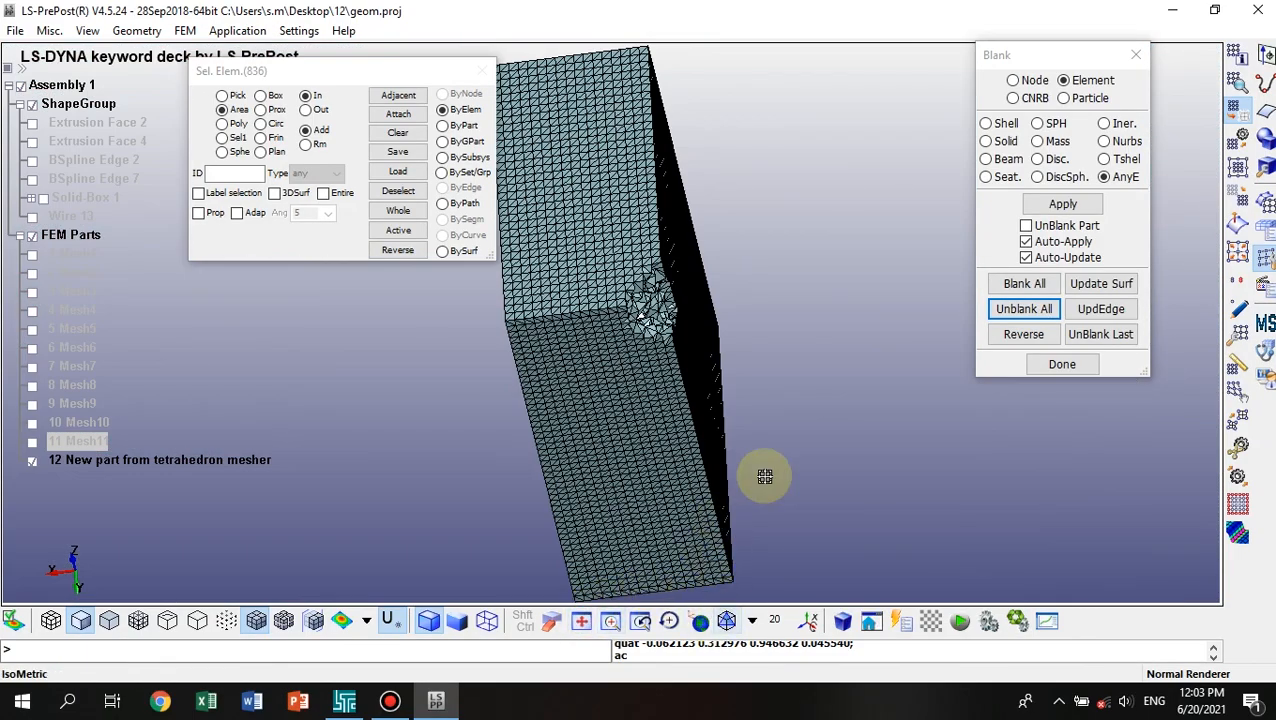
# Unblank all elements of the tetrahedral part, close the Blank tool, and turn the complete box to a near-isometric view.
pyautogui.click(1020, 309)
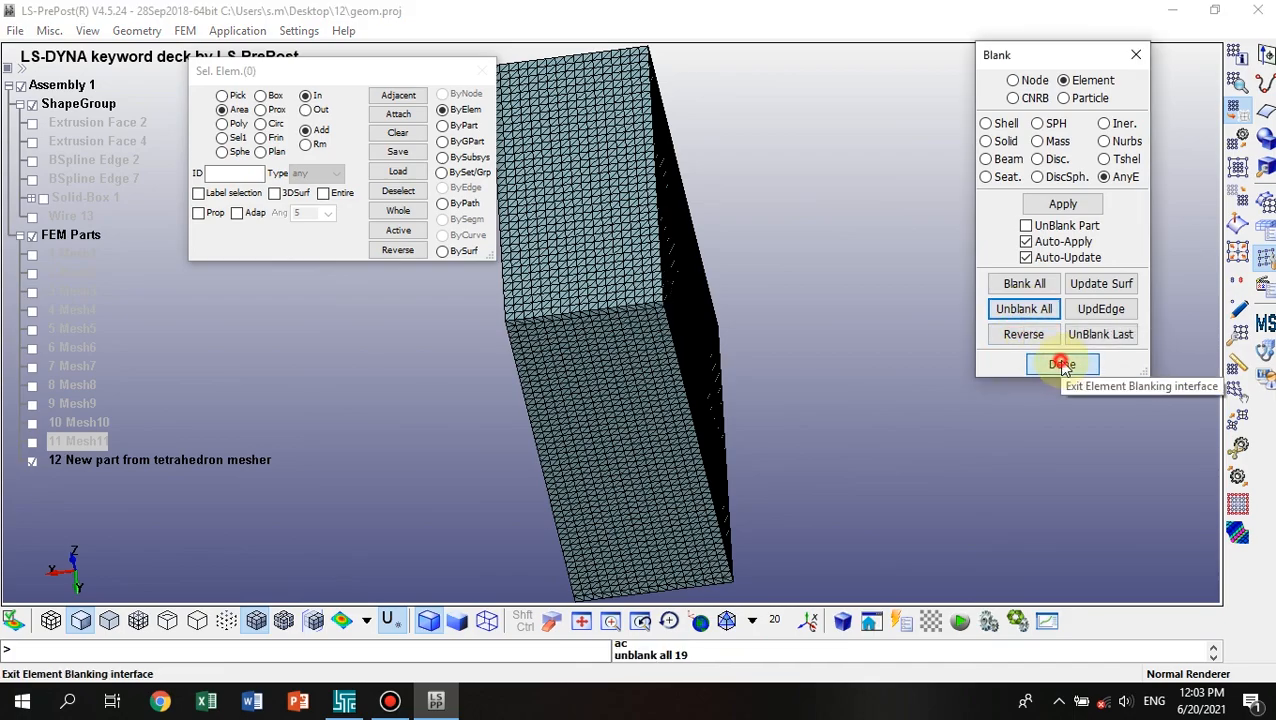
pyautogui.click(1057, 363)
pyautogui.keyDown('shift'); pyautogui.moveTo(517, 513); pyautogui.dragTo(840, 444); pyautogui.keyUp('shift')
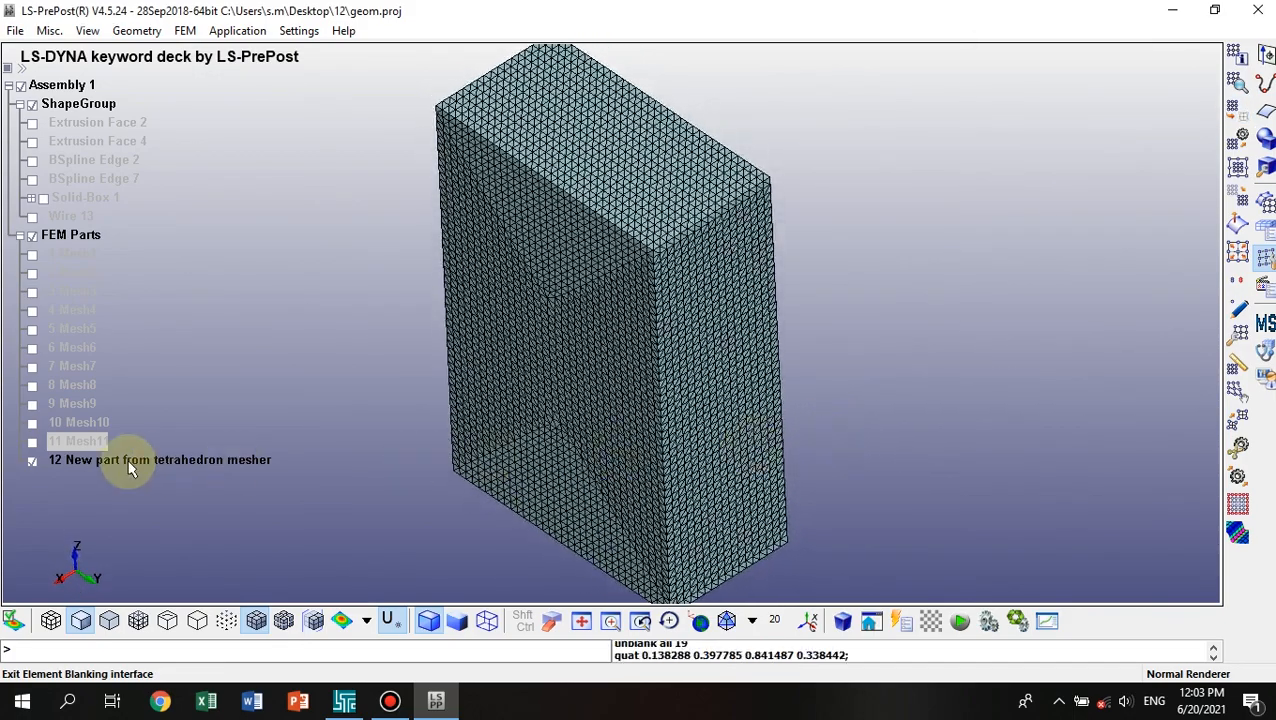
# Rename part 12, the new part from the Tetrahedron Mesher, as Mesh12.
pyautogui.click(75, 460)
pyautogui.rightClick(75, 460)
pyautogui.click(135, 299)
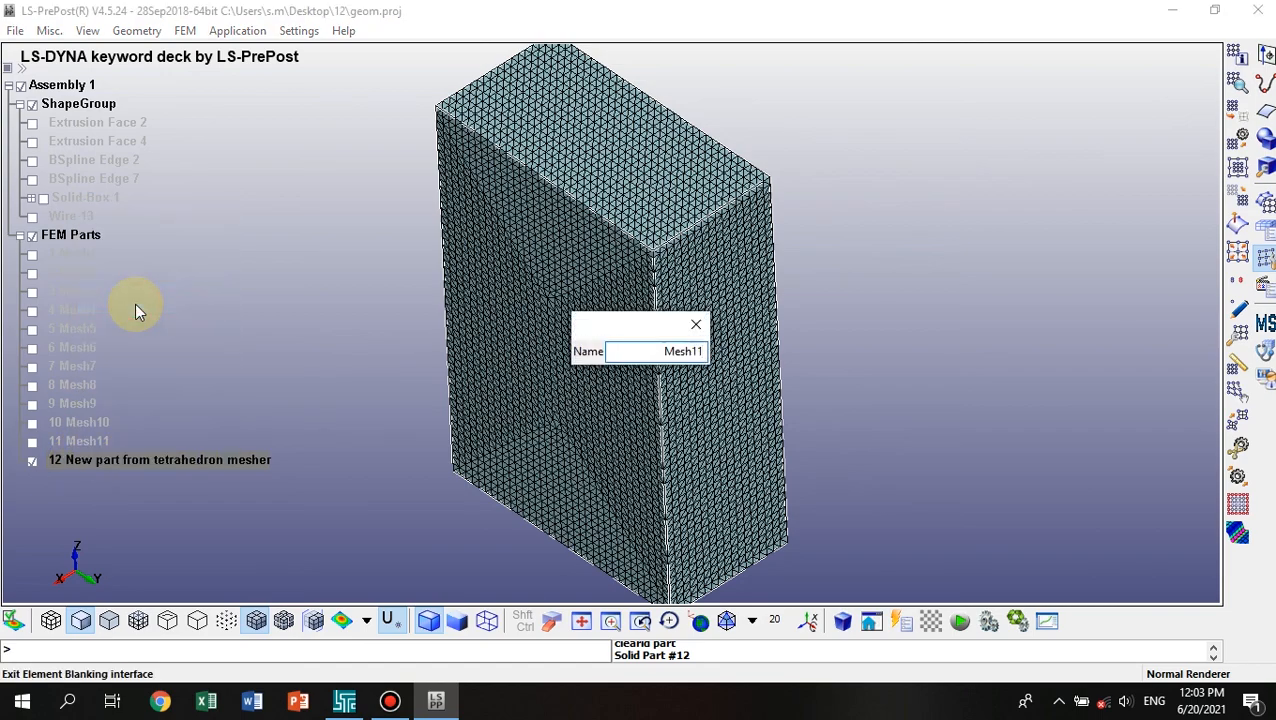
pyautogui.write('2')
pyautogui.press('Return')
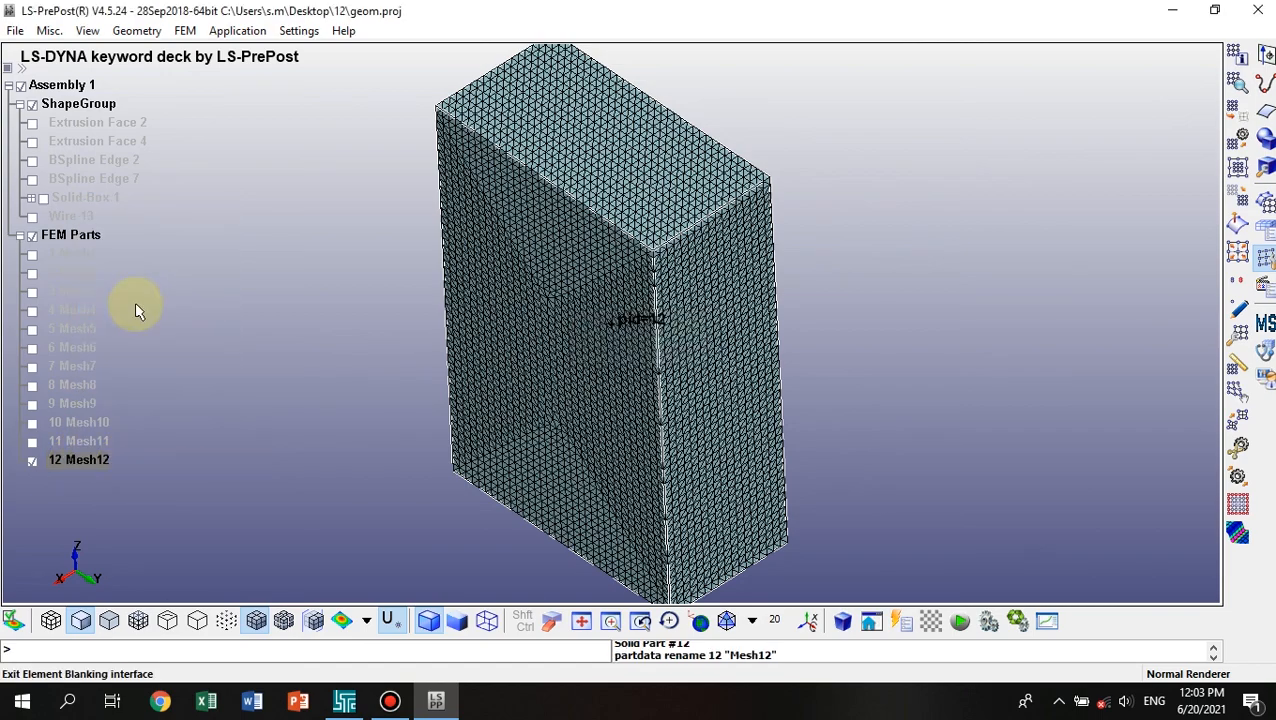